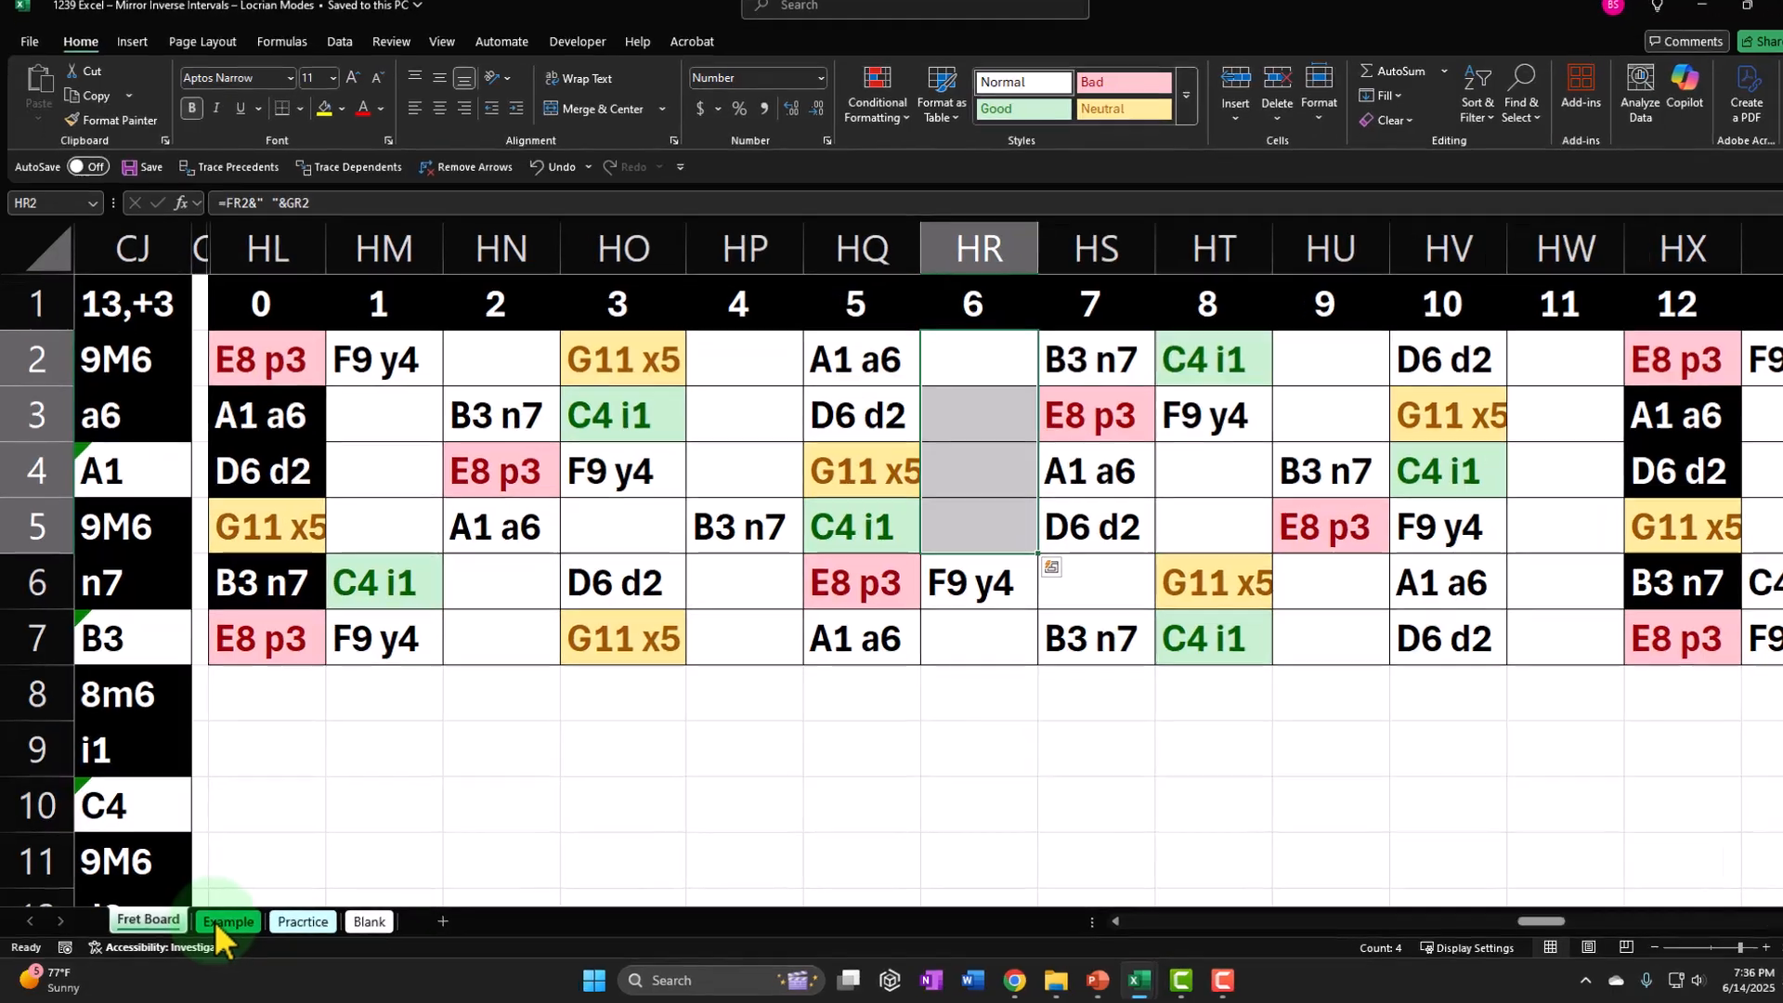
# Look through the Example, Practice and Blank worksheets, including the mirror distance table, and return to the Fret Board sheet.
pyautogui.click(210, 923)
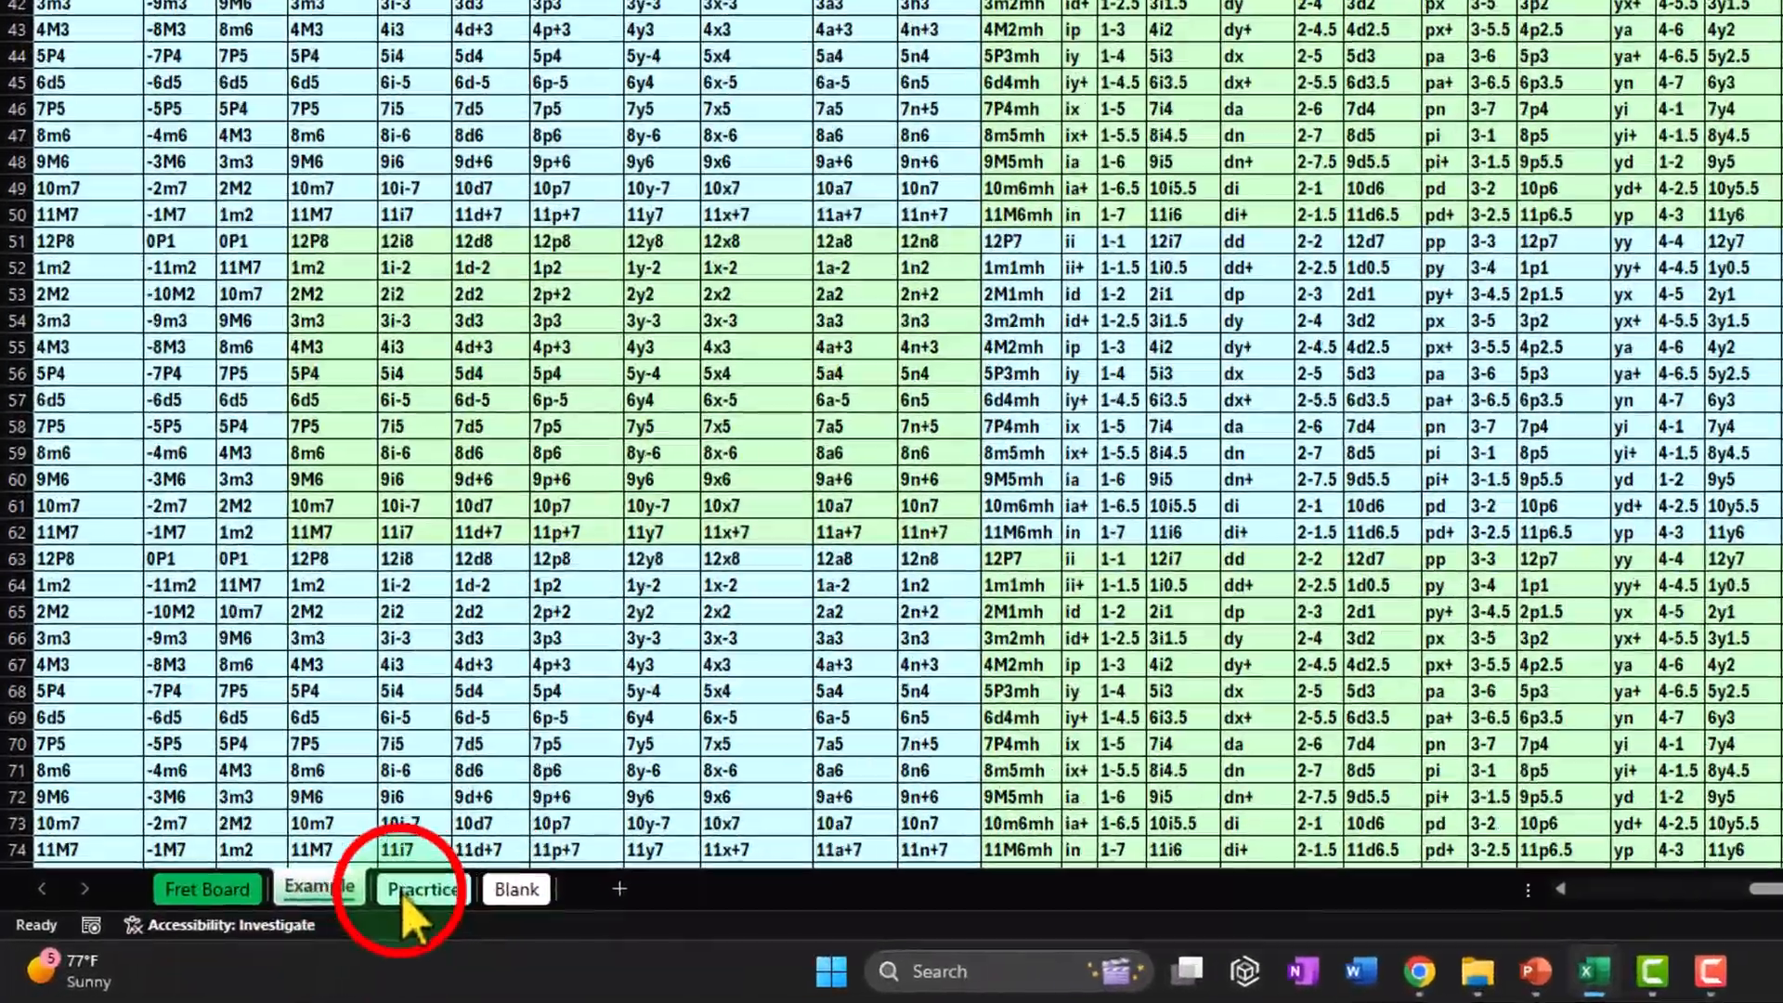
pyautogui.click(295, 923)
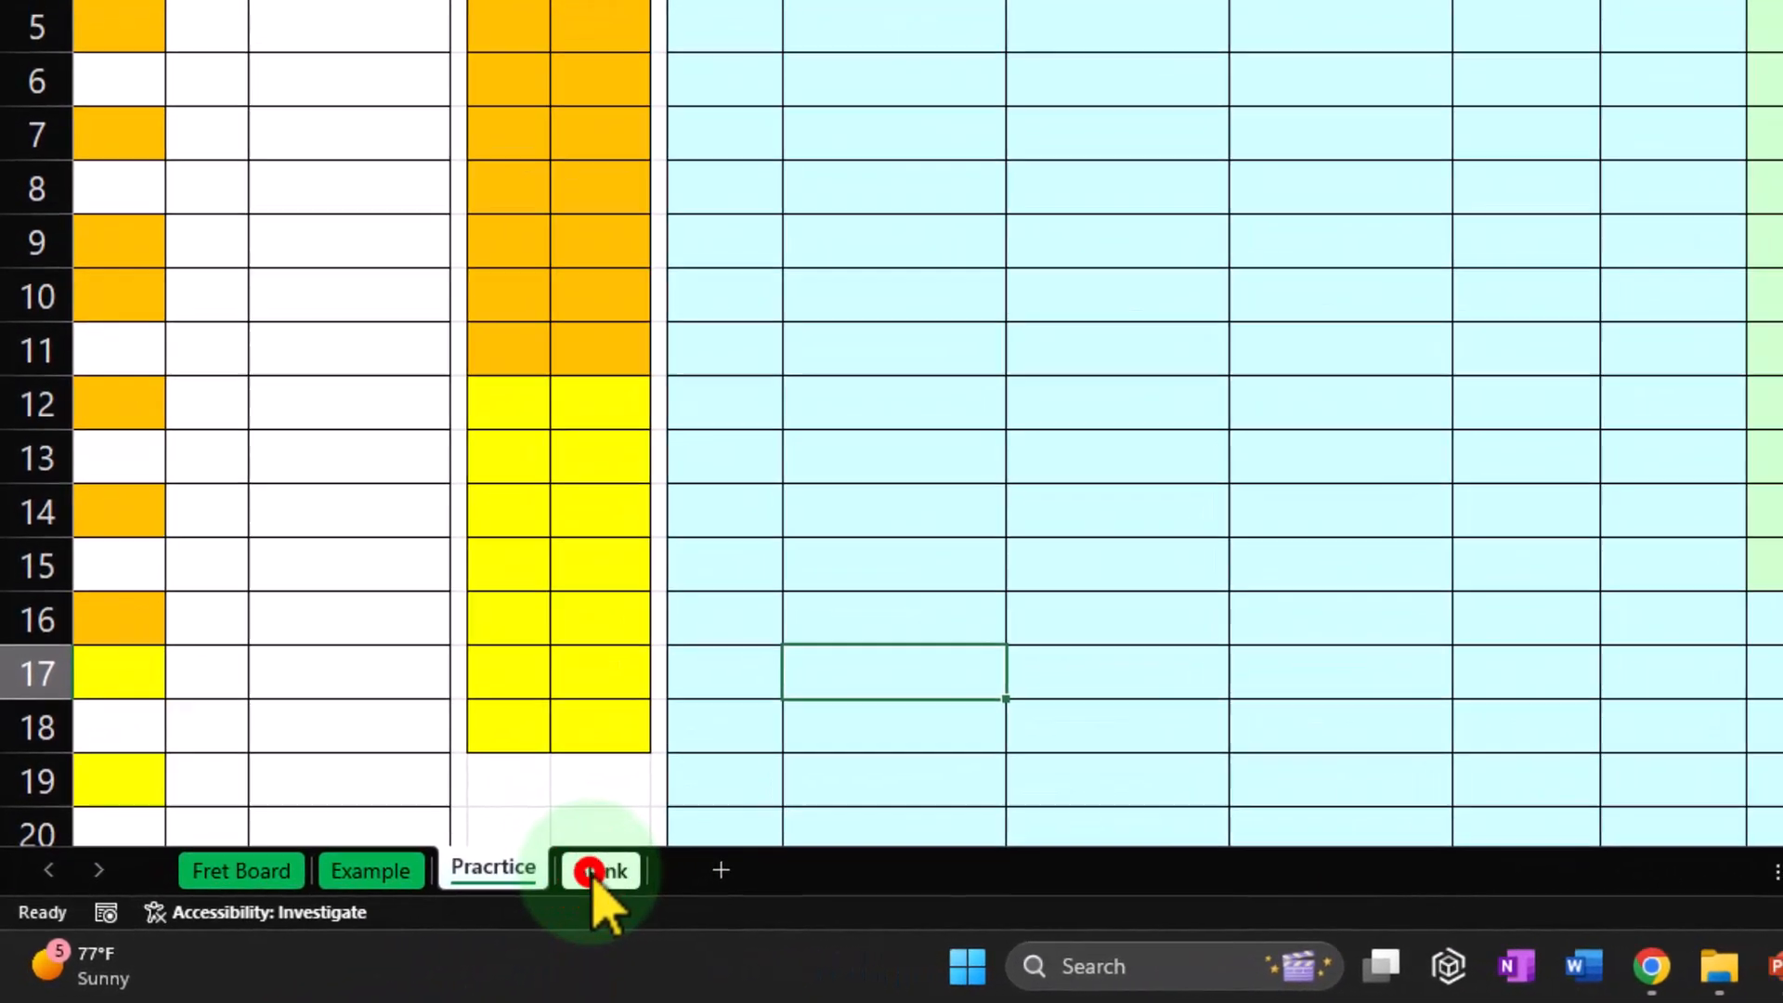
pyautogui.click(591, 873)
pyautogui.scroll(-4, 553, 739)
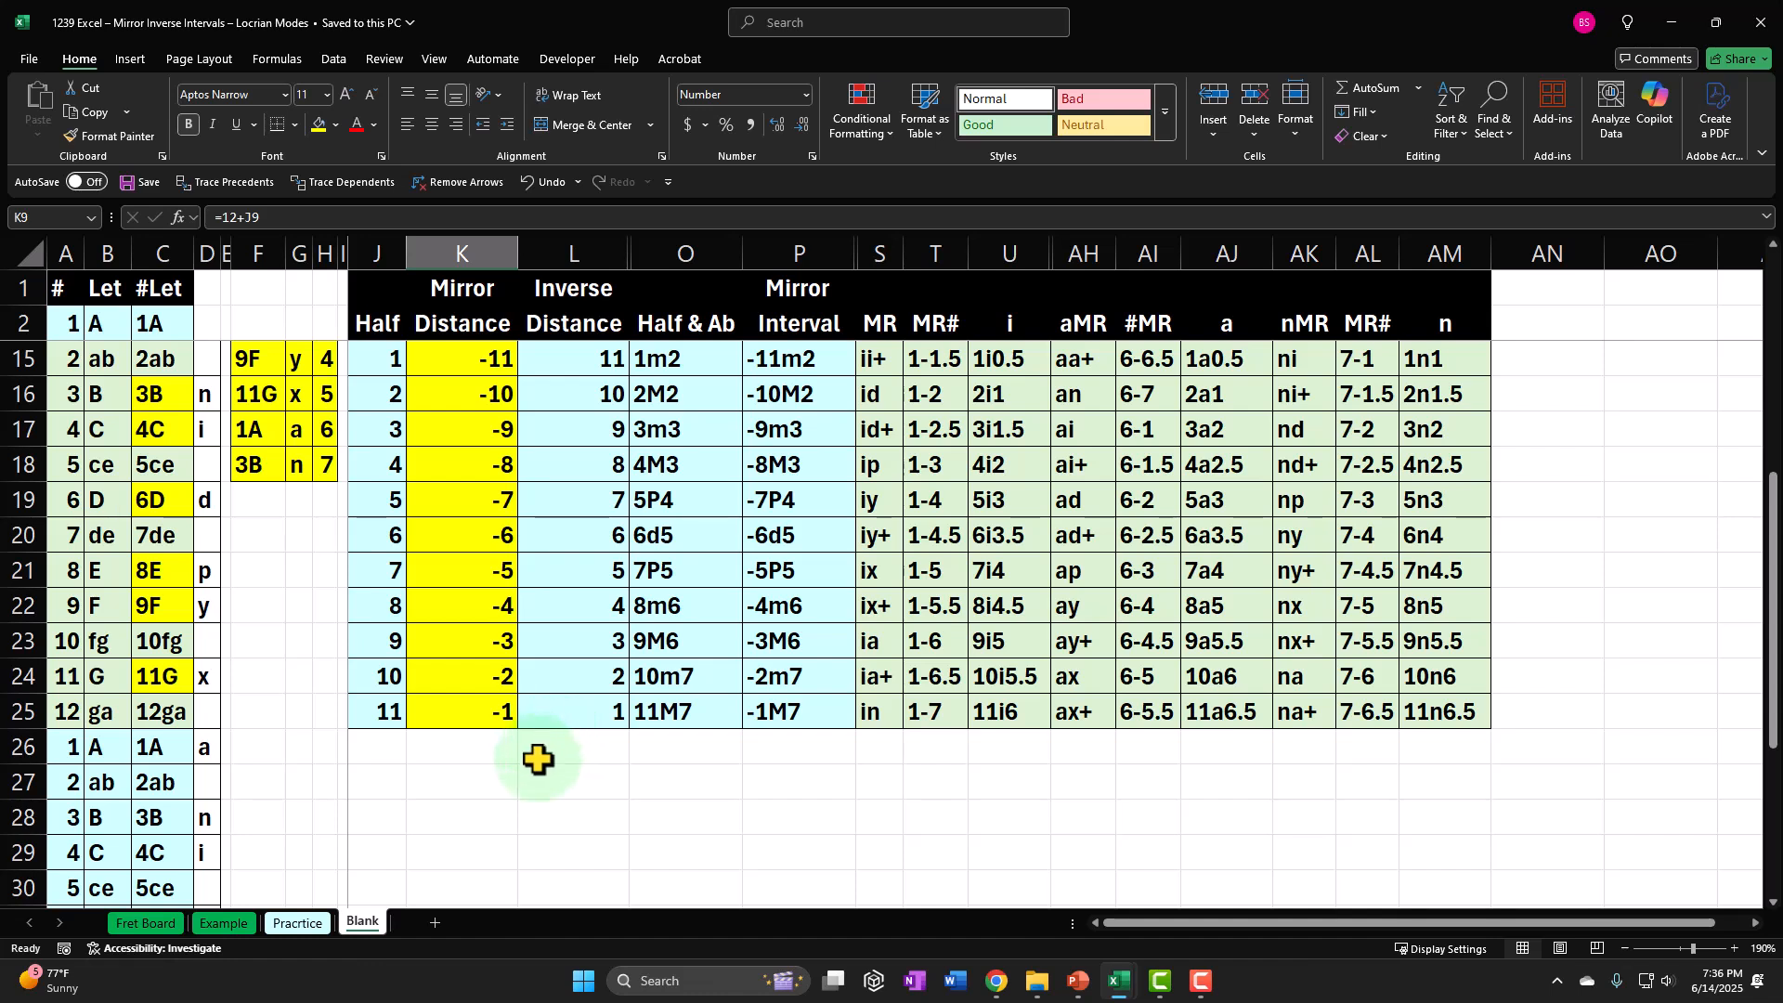
pyautogui.moveTo(476, 779); pyautogui.dragTo(582, 840)
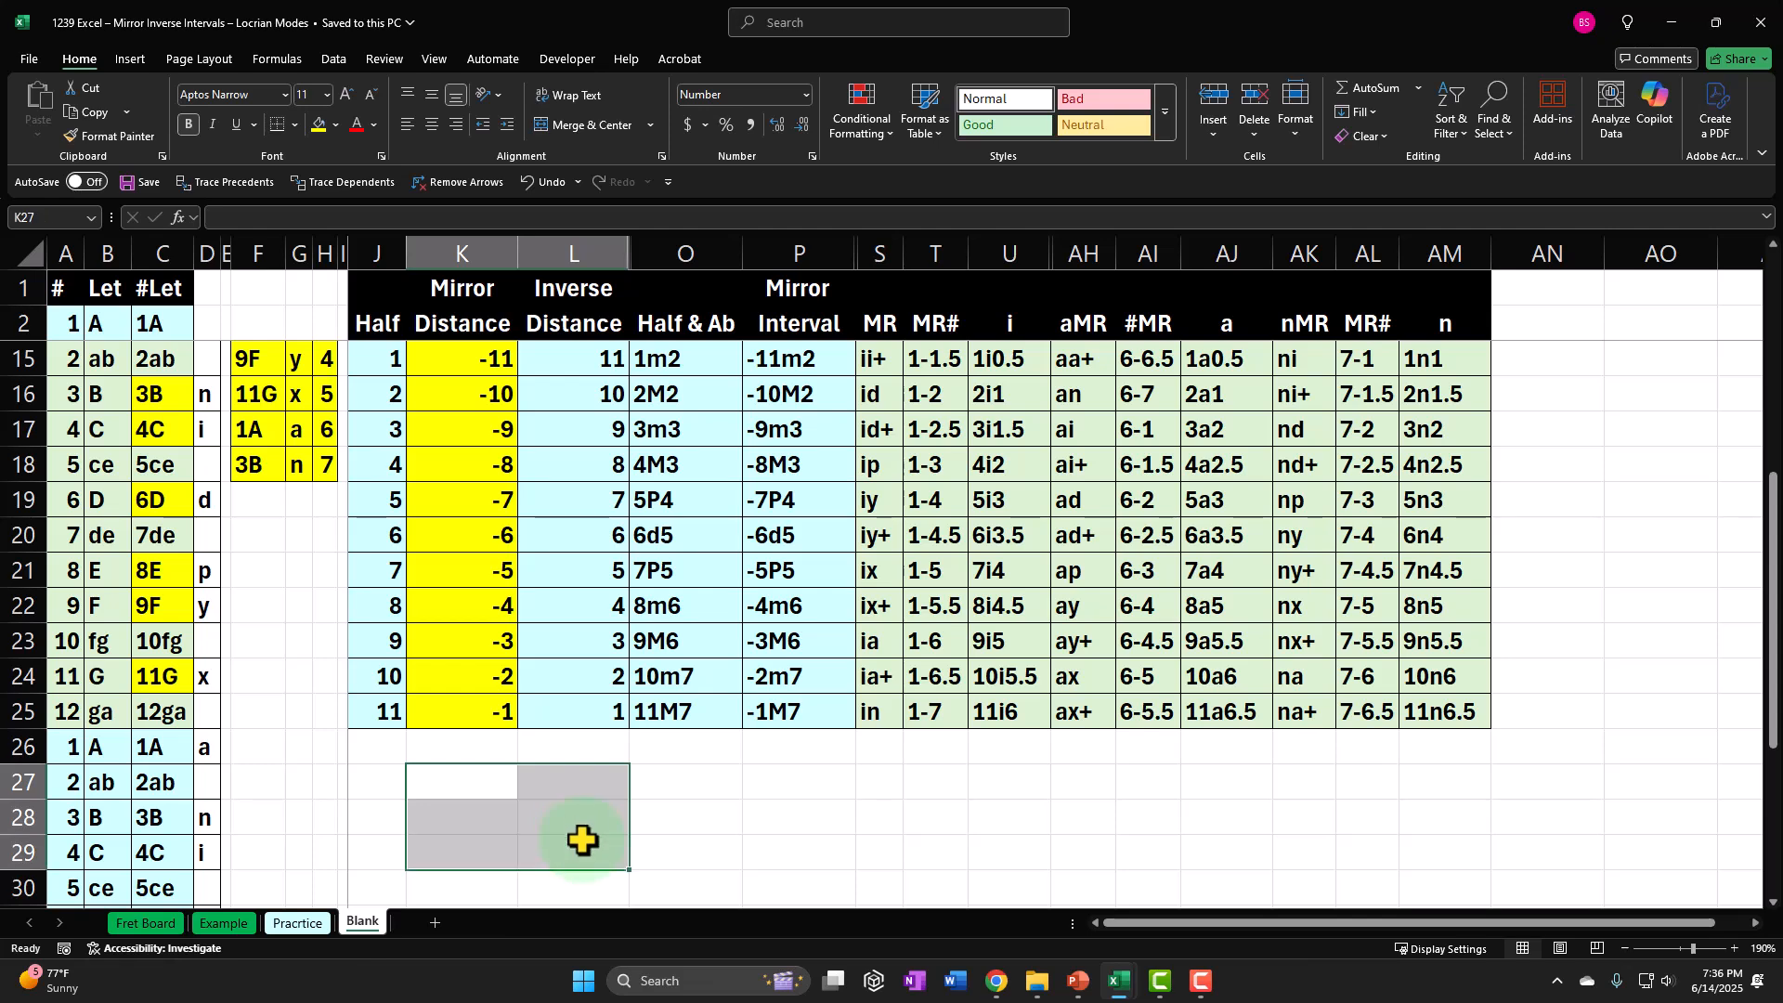
pyautogui.scroll(3, 590, 811)
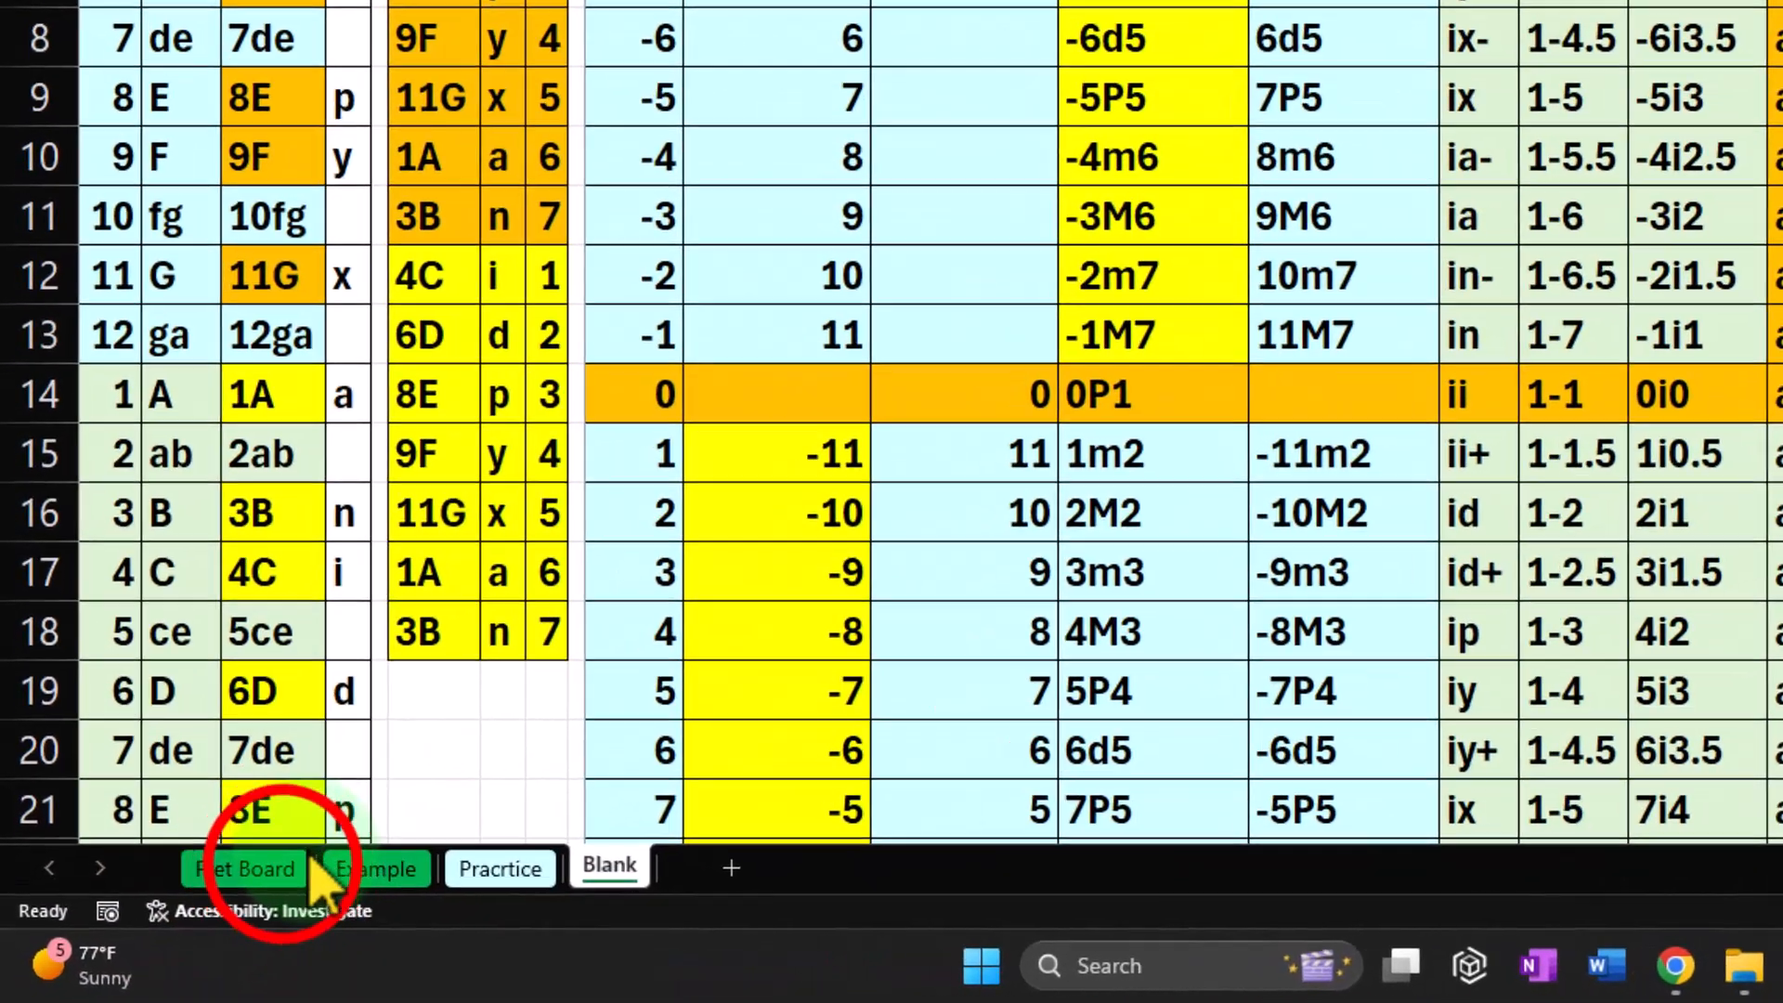
pyautogui.click(306, 865)
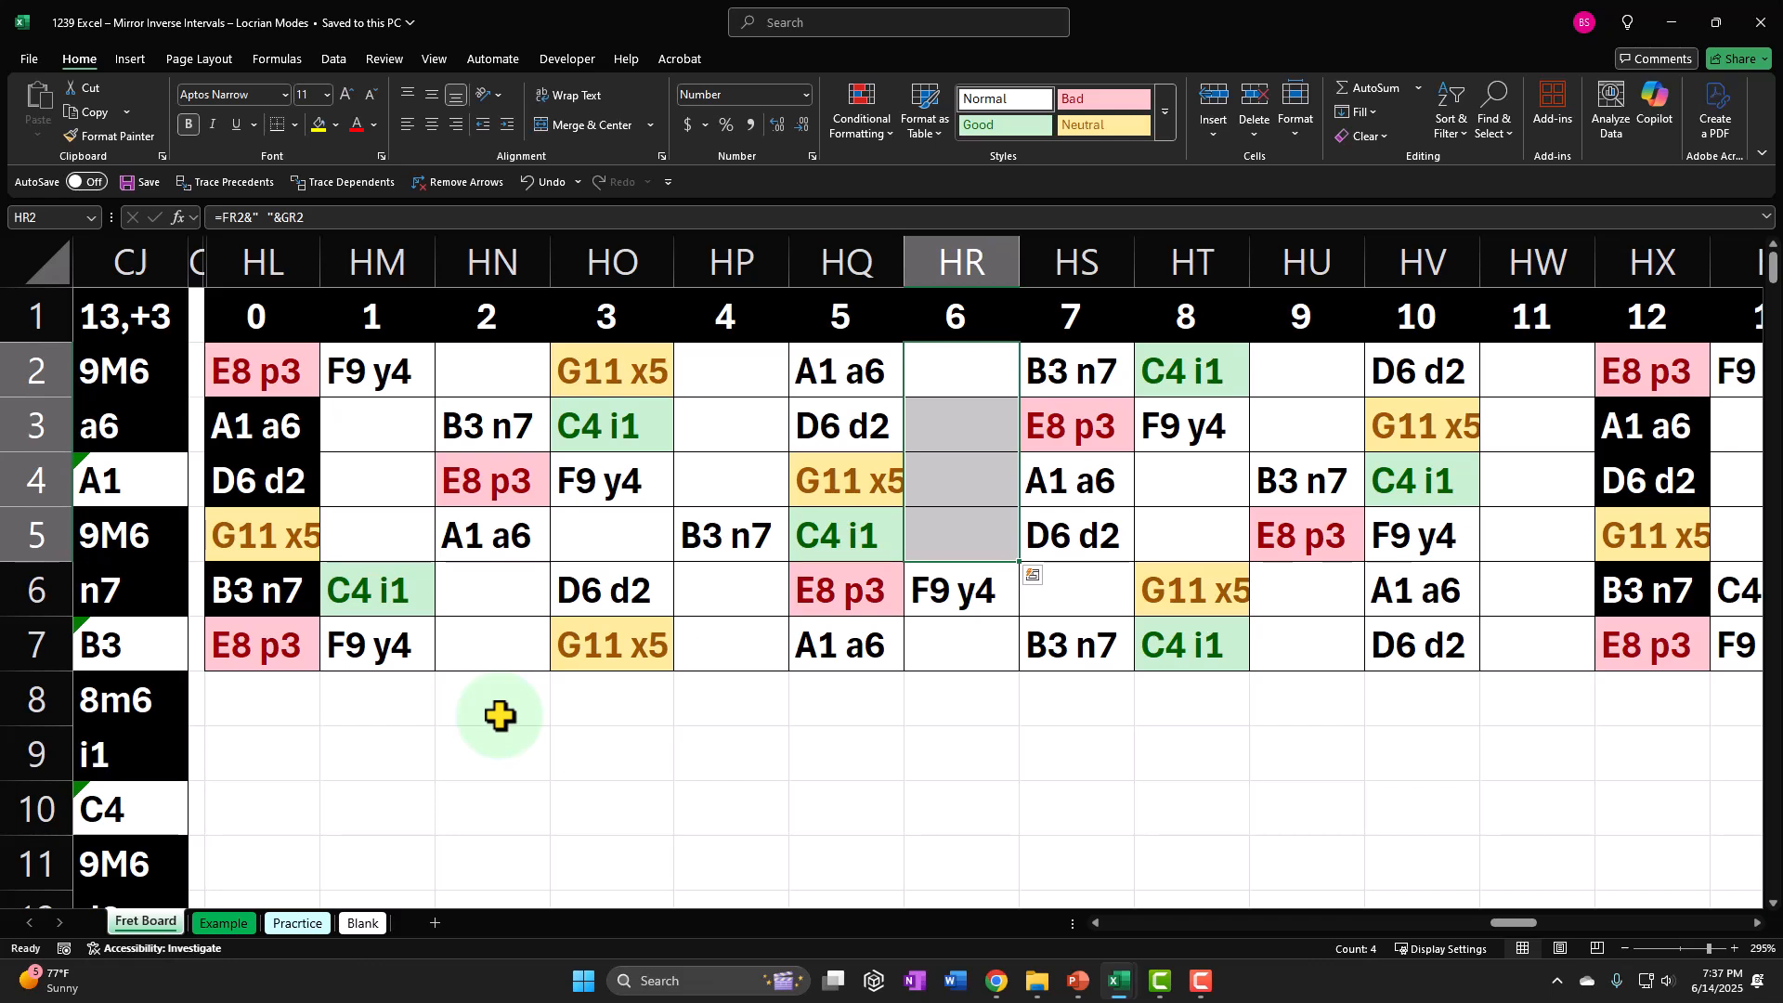
# Highlight the fret board grid HL2:HX7, the fret 6 cells HR2:HR5, the range HL2:HO2, and the grid HL2:HV7.
pyautogui.moveTo(279, 366); pyautogui.dragTo(1608, 650)
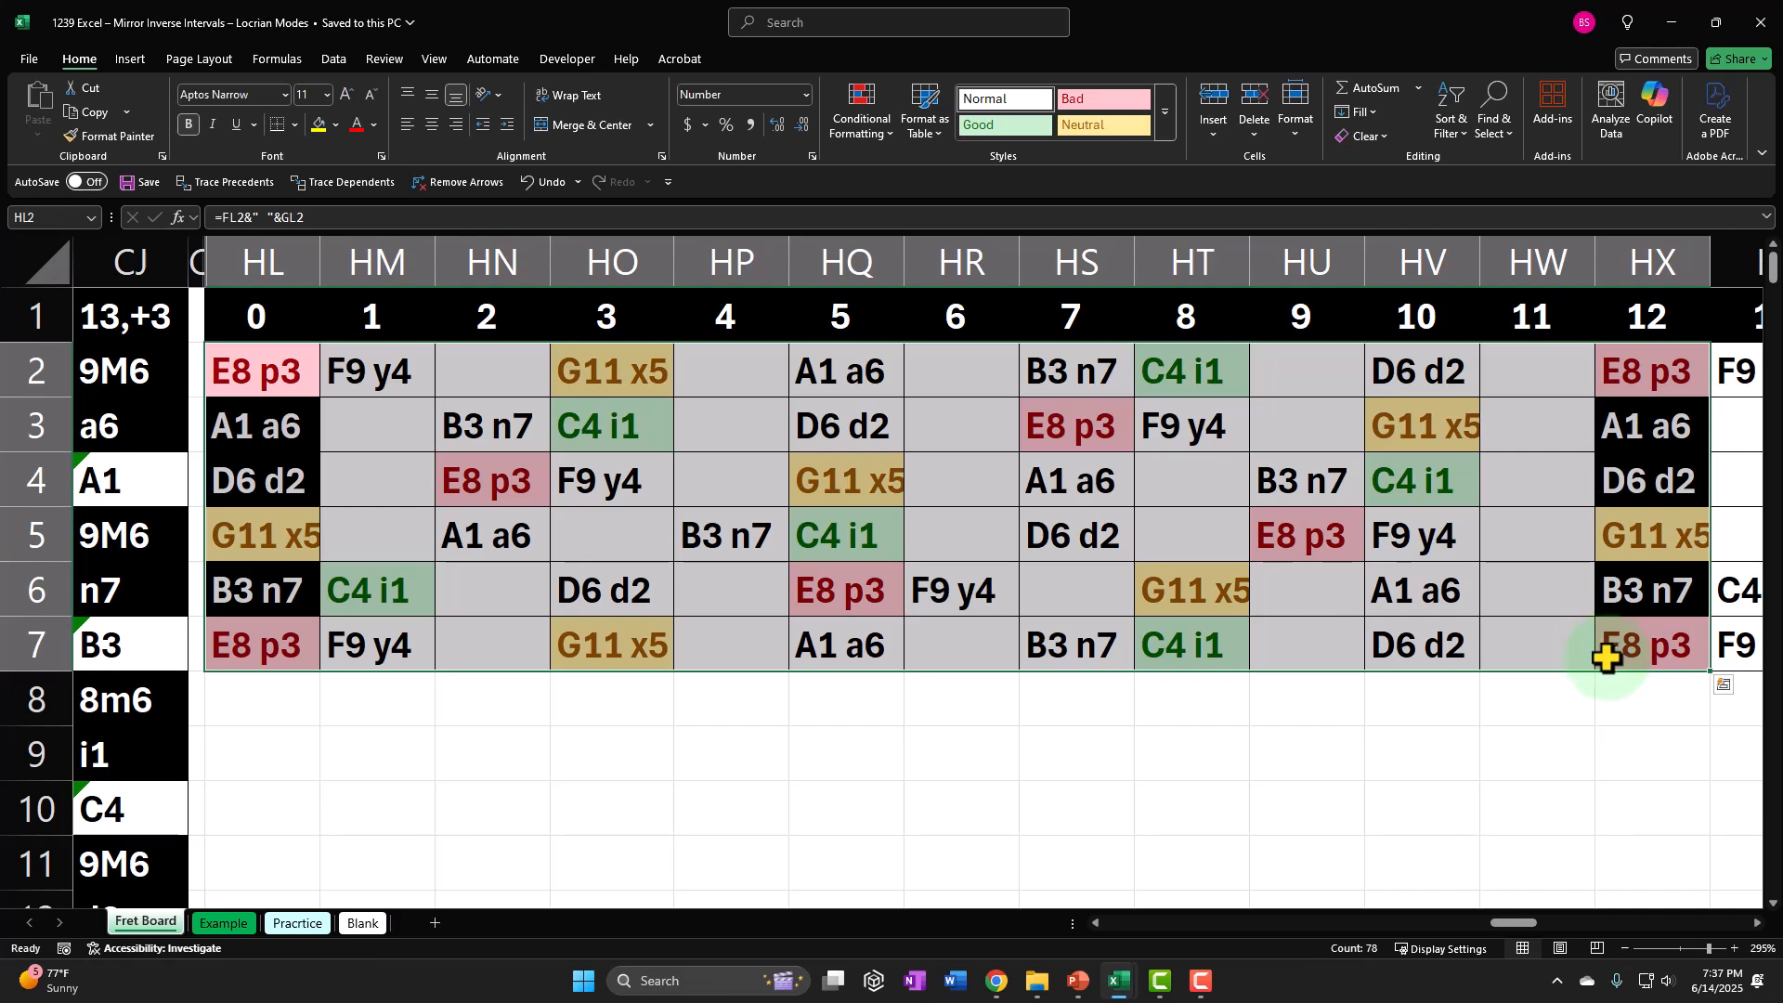
pyautogui.moveTo(975, 353); pyautogui.dragTo(982, 530)
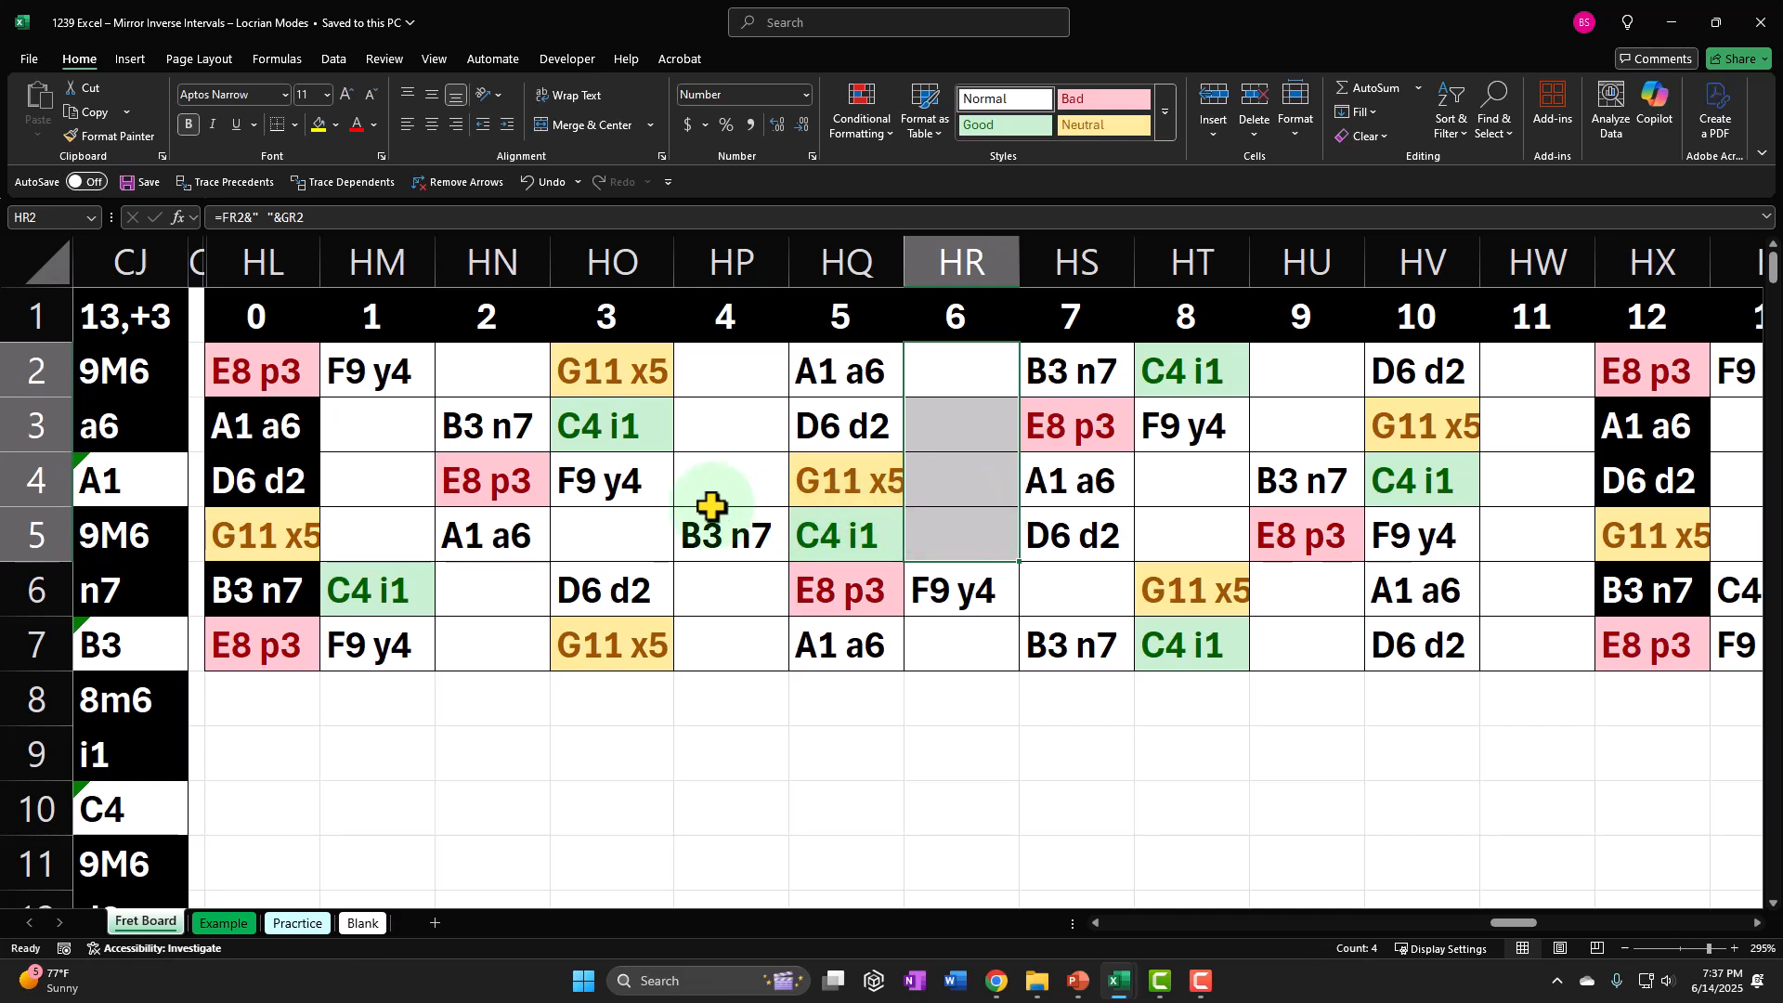
pyautogui.moveTo(284, 368); pyautogui.dragTo(675, 395)
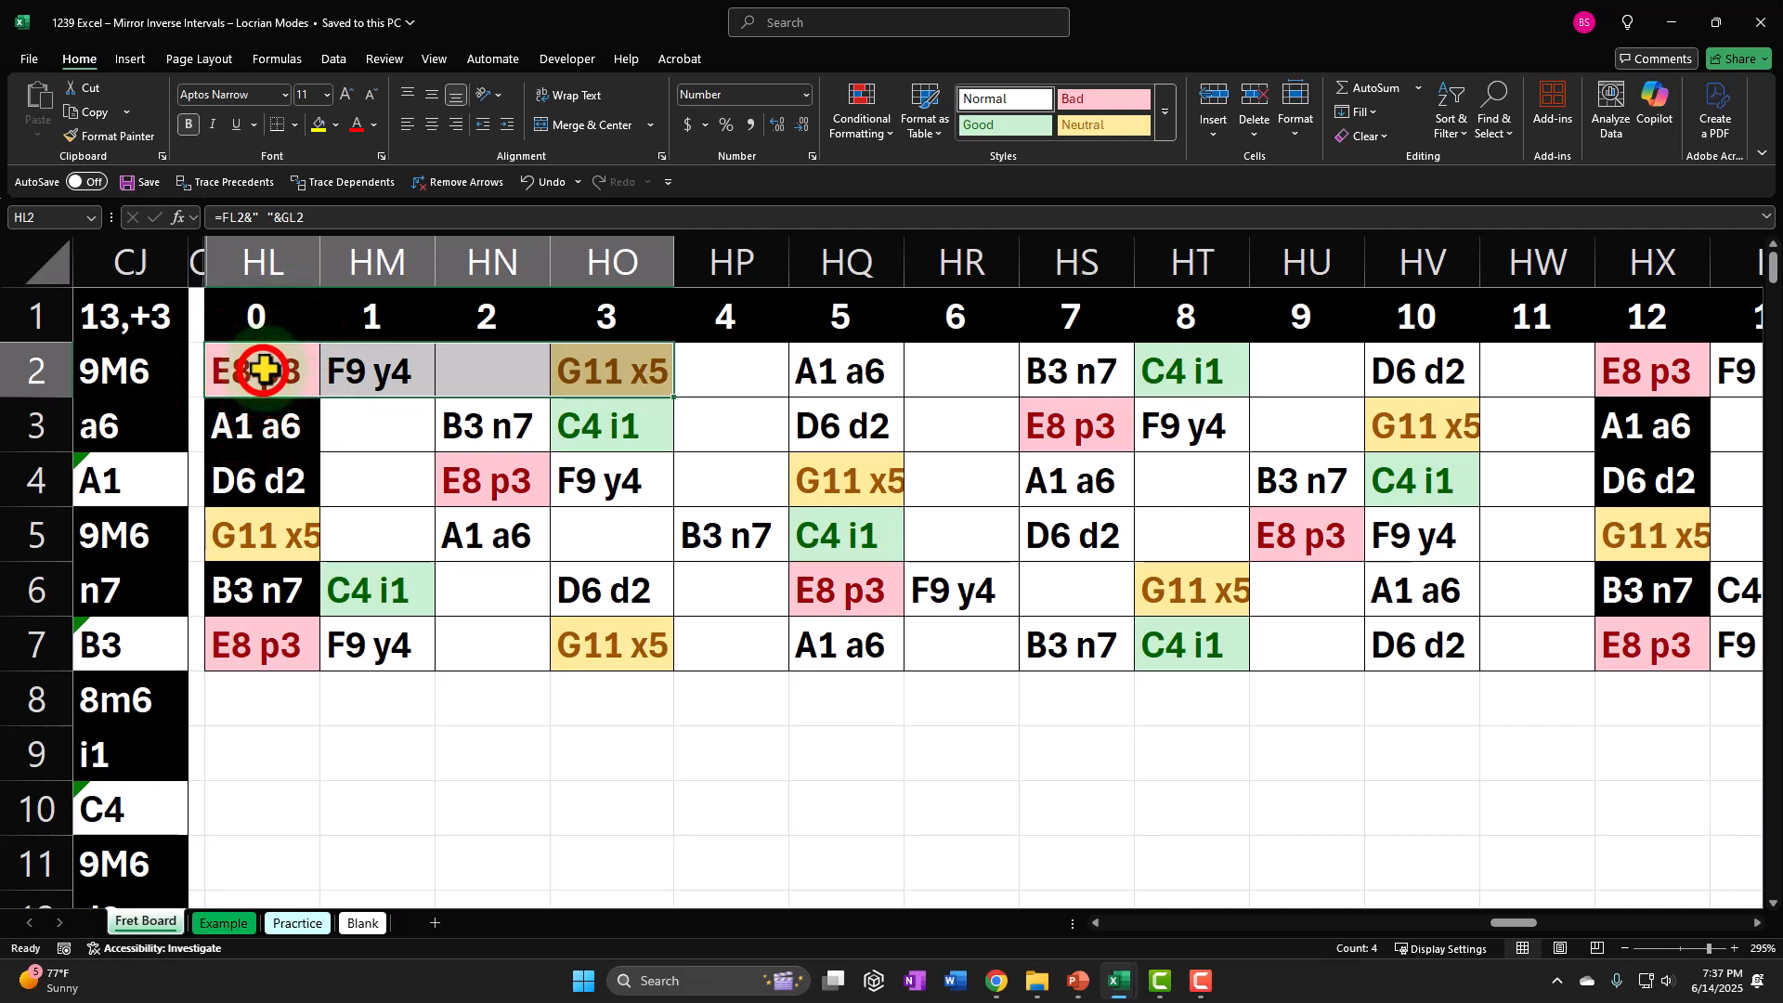
pyautogui.moveTo(266, 371); pyautogui.dragTo(1405, 617)
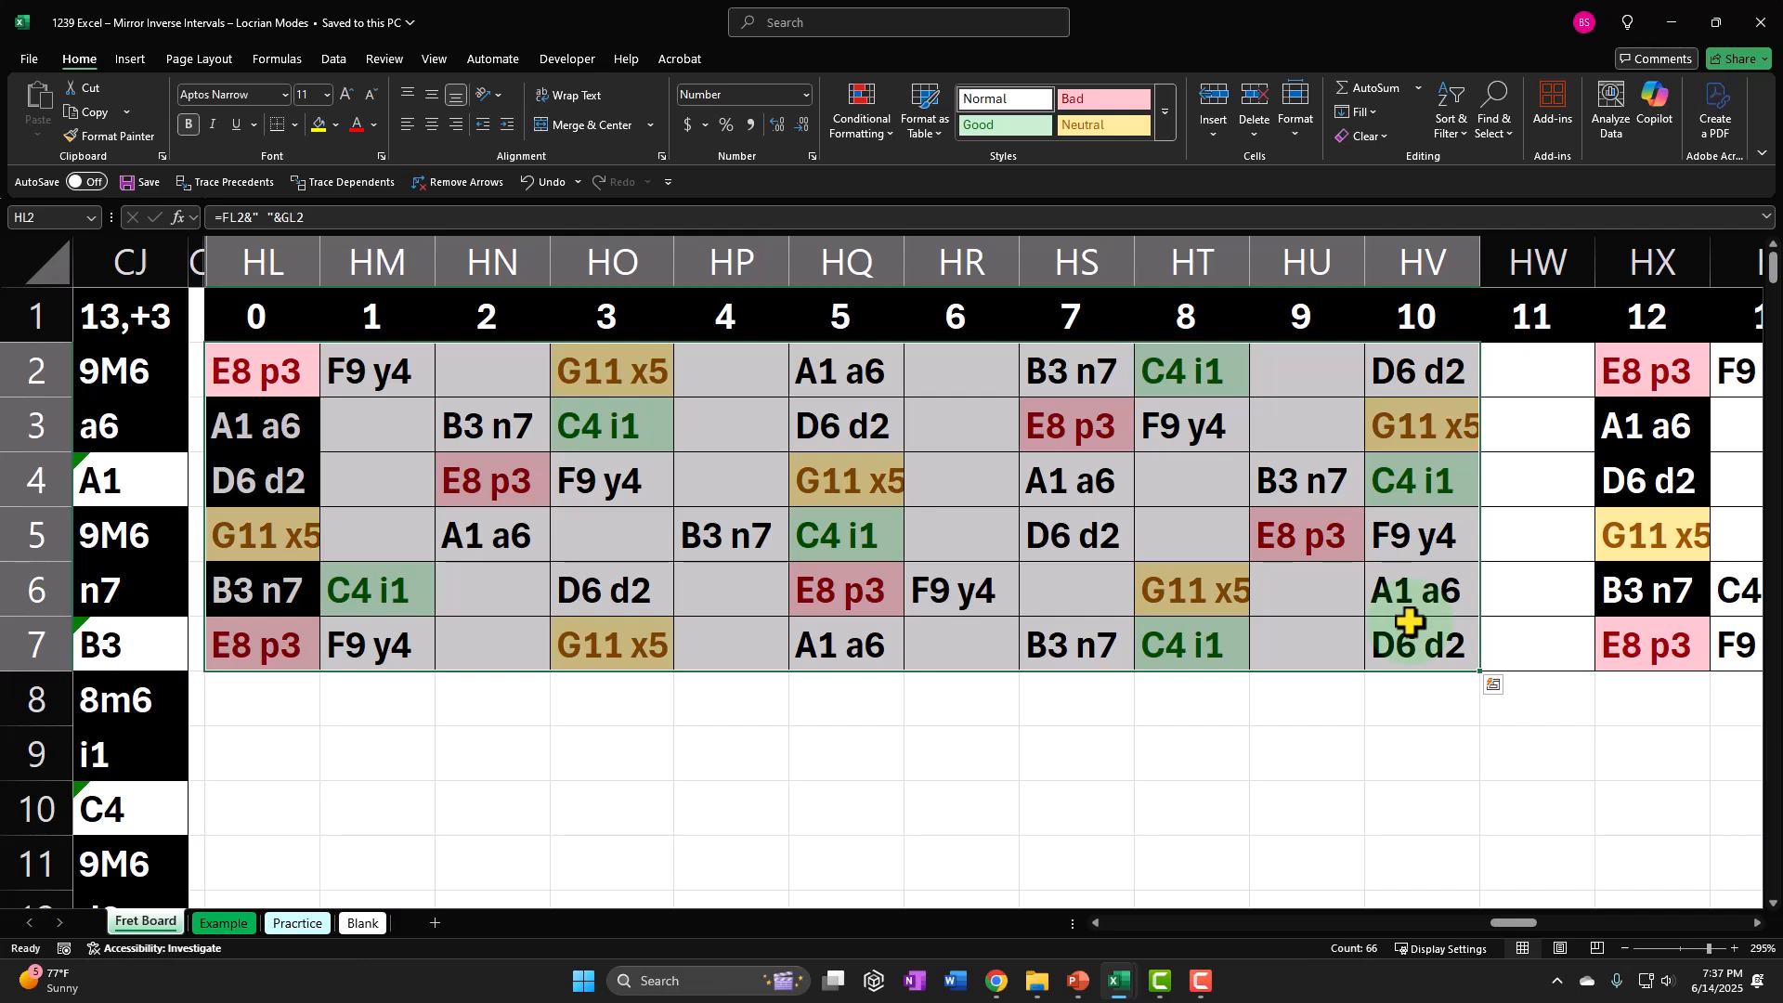
# Trace row 2 from fret 8 to fret 11, and highlight the position HQ2:HT7 and the whole grid HL2:HX7.
pyautogui.rightClick(1227, 378)
pyautogui.click(1224, 376)
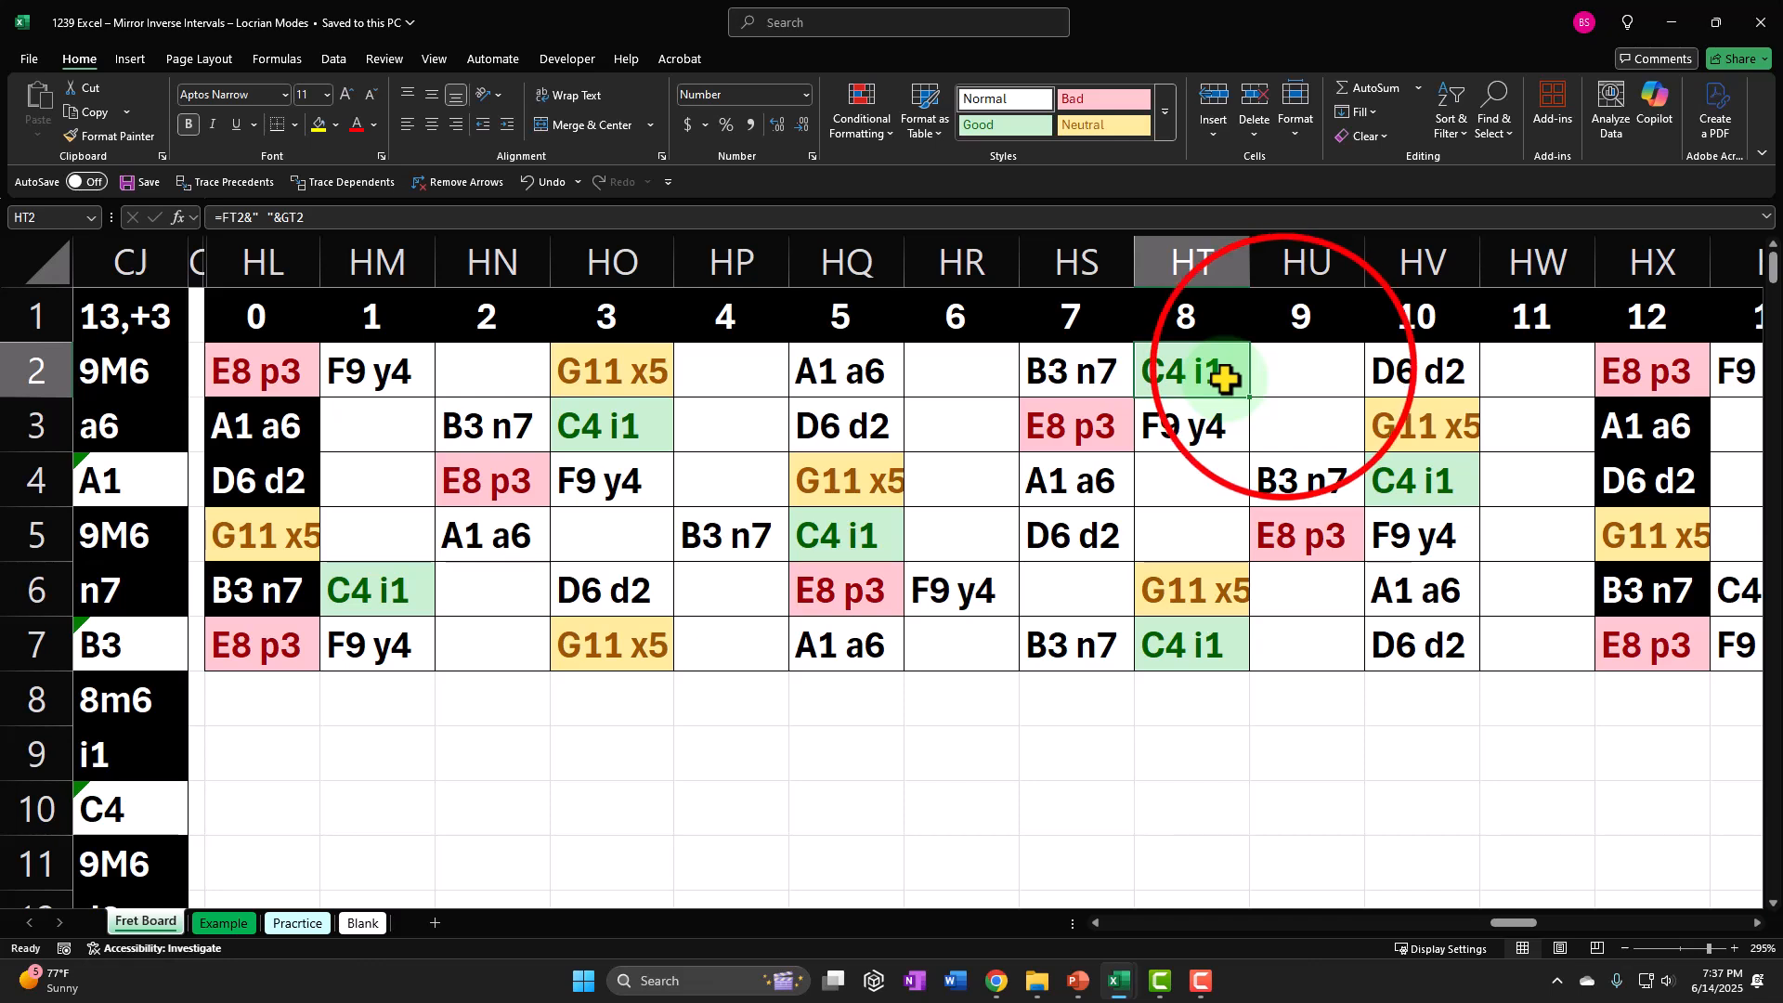
pyautogui.click(1285, 369)
pyautogui.click(1385, 370)
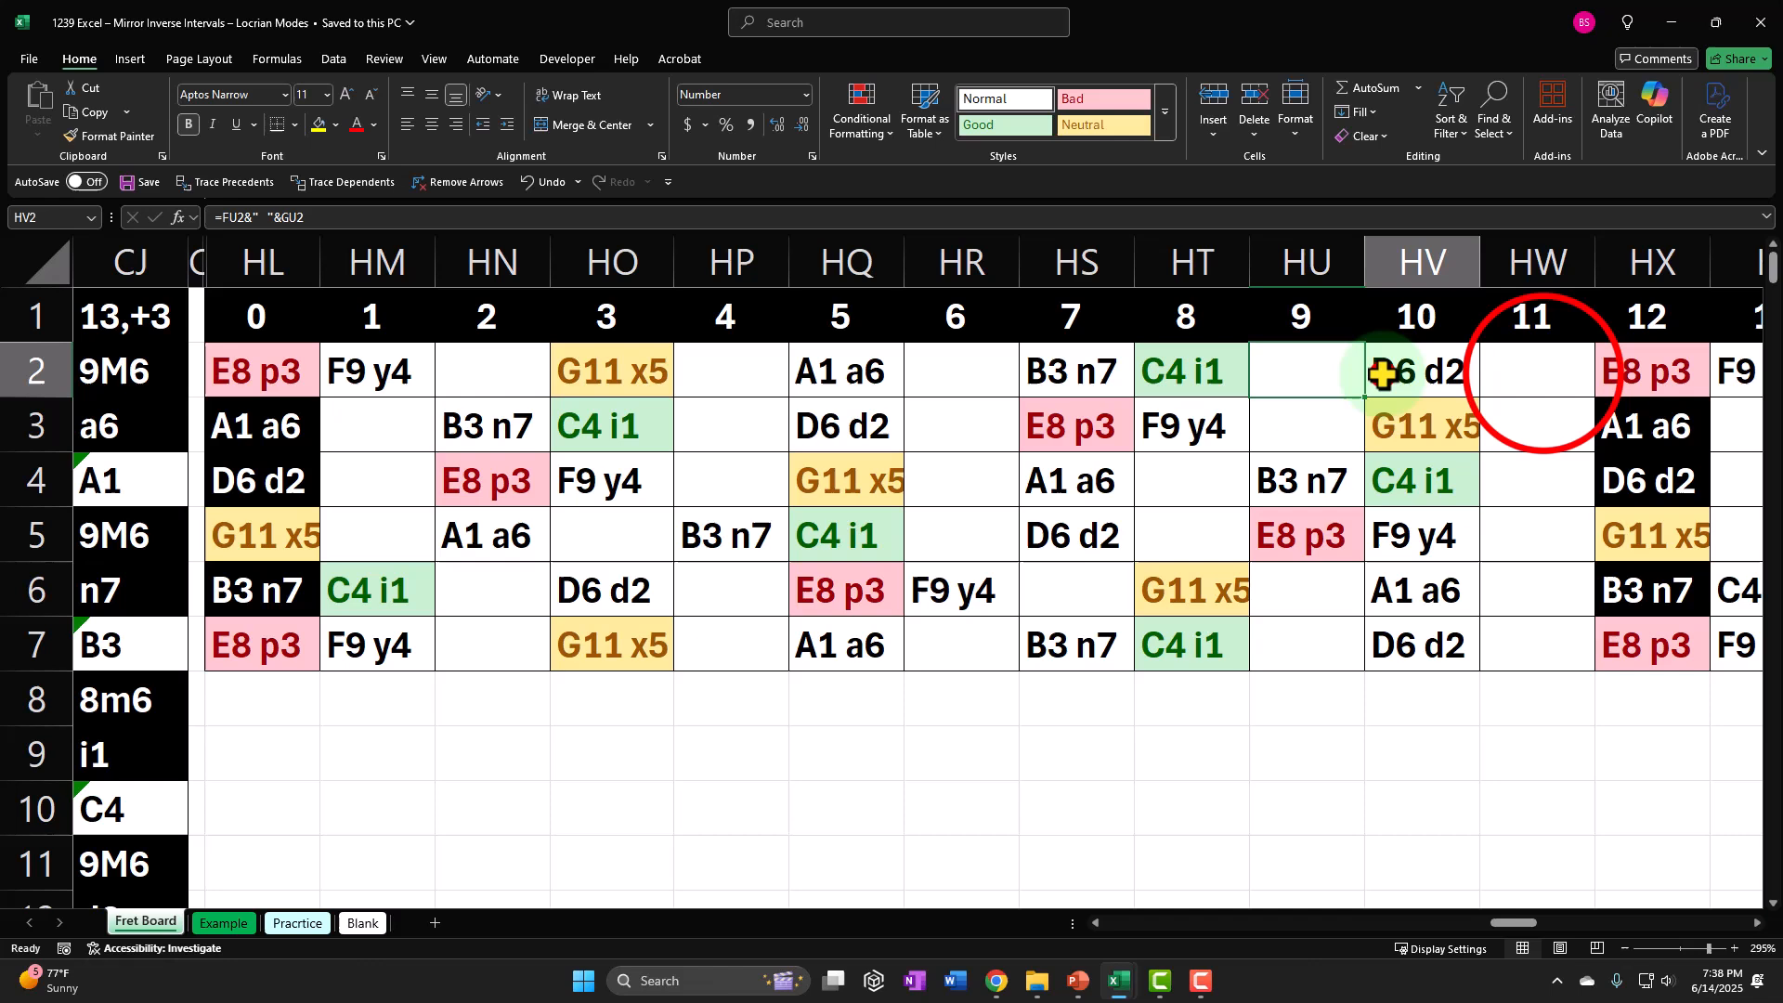
pyautogui.click(1544, 372)
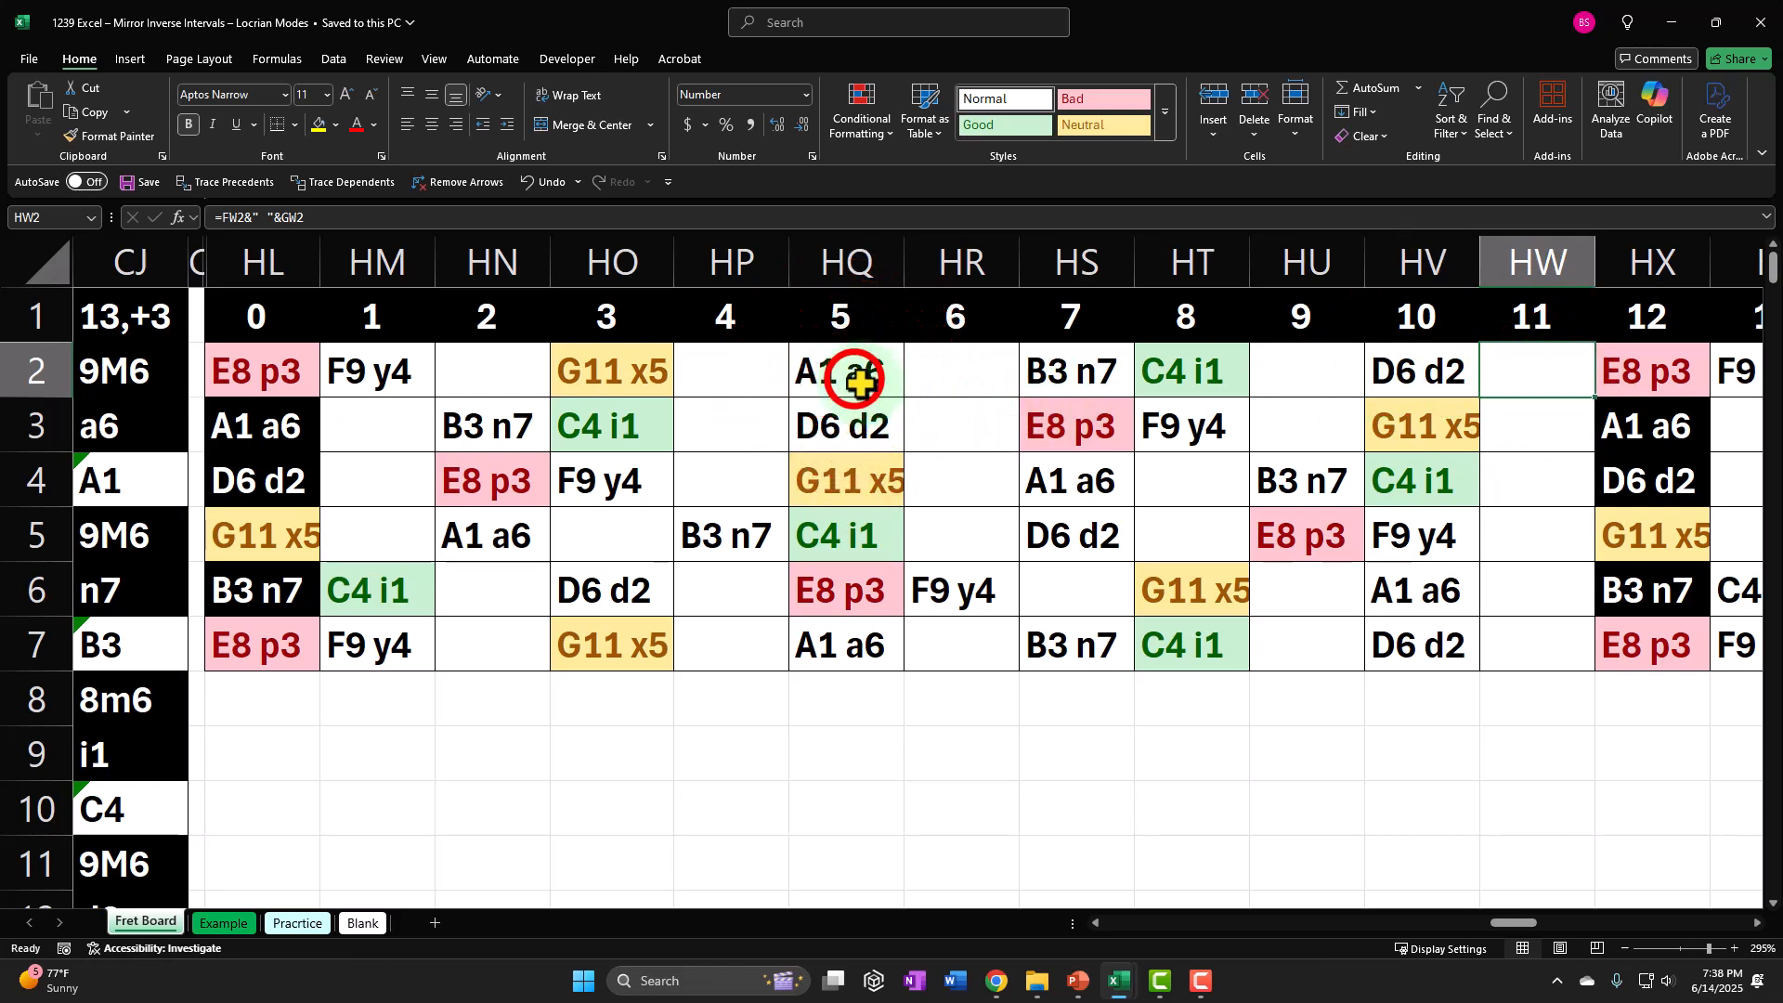
pyautogui.moveTo(848, 371); pyautogui.dragTo(1154, 616)
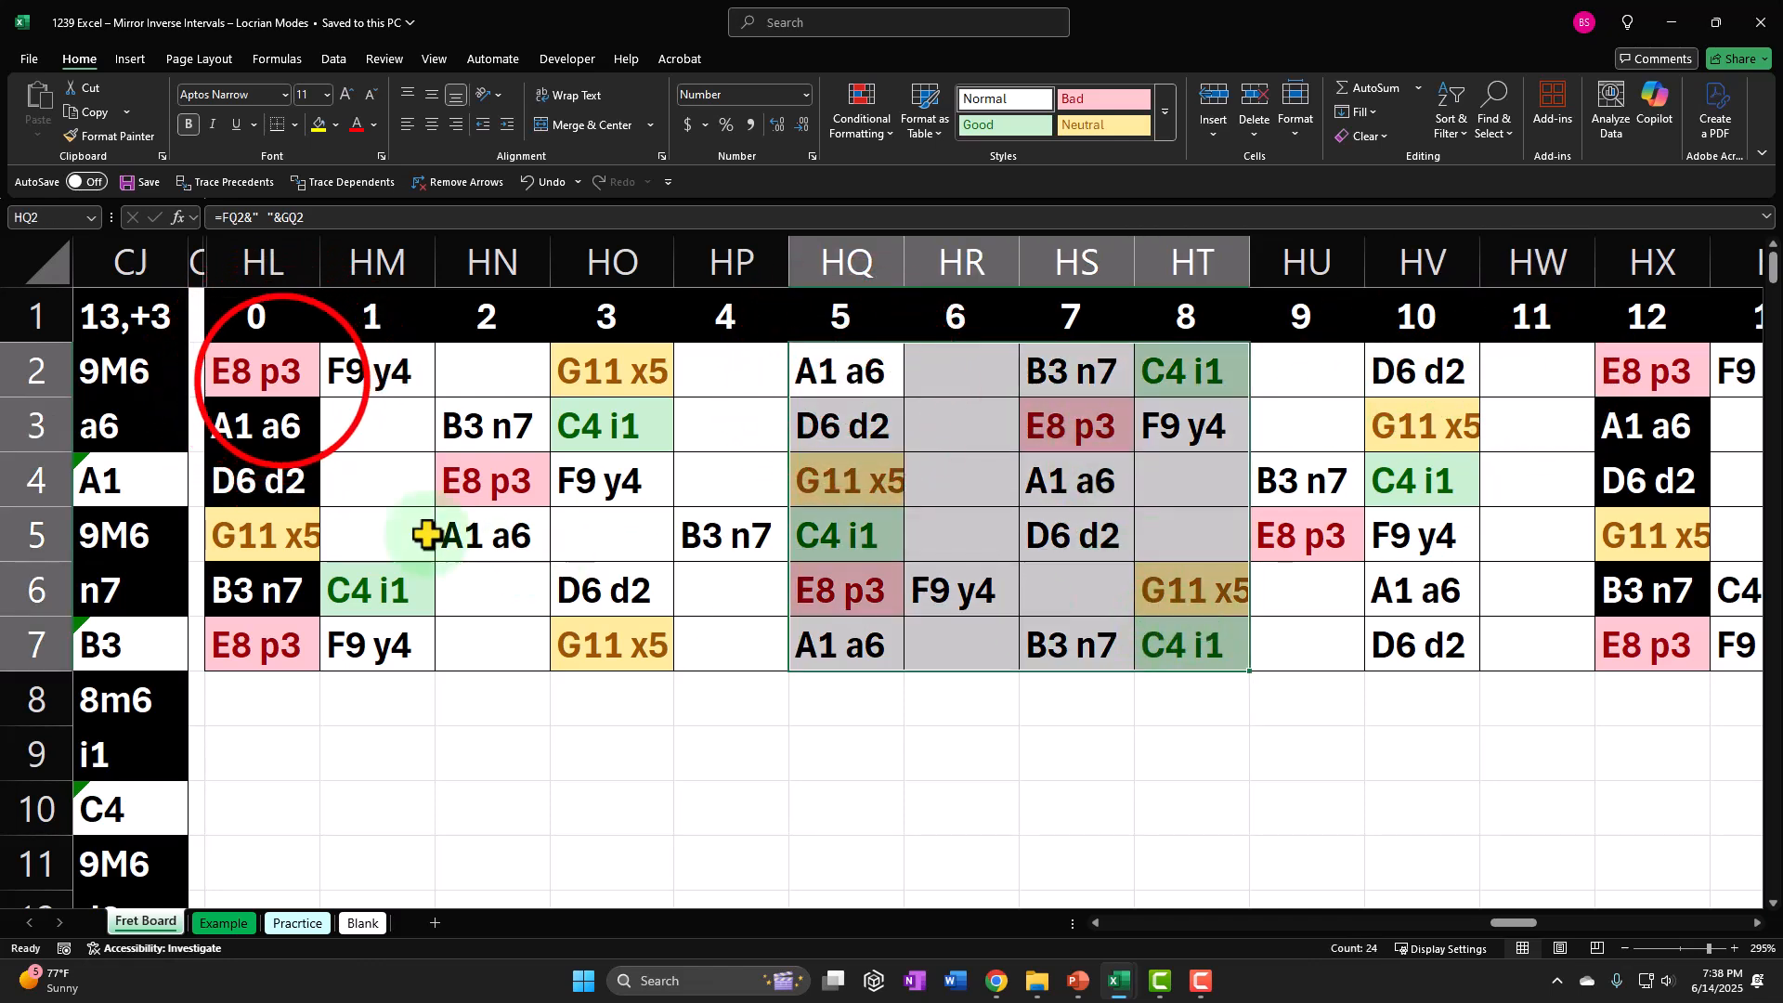
pyautogui.moveTo(278, 378); pyautogui.dragTo(1605, 644)
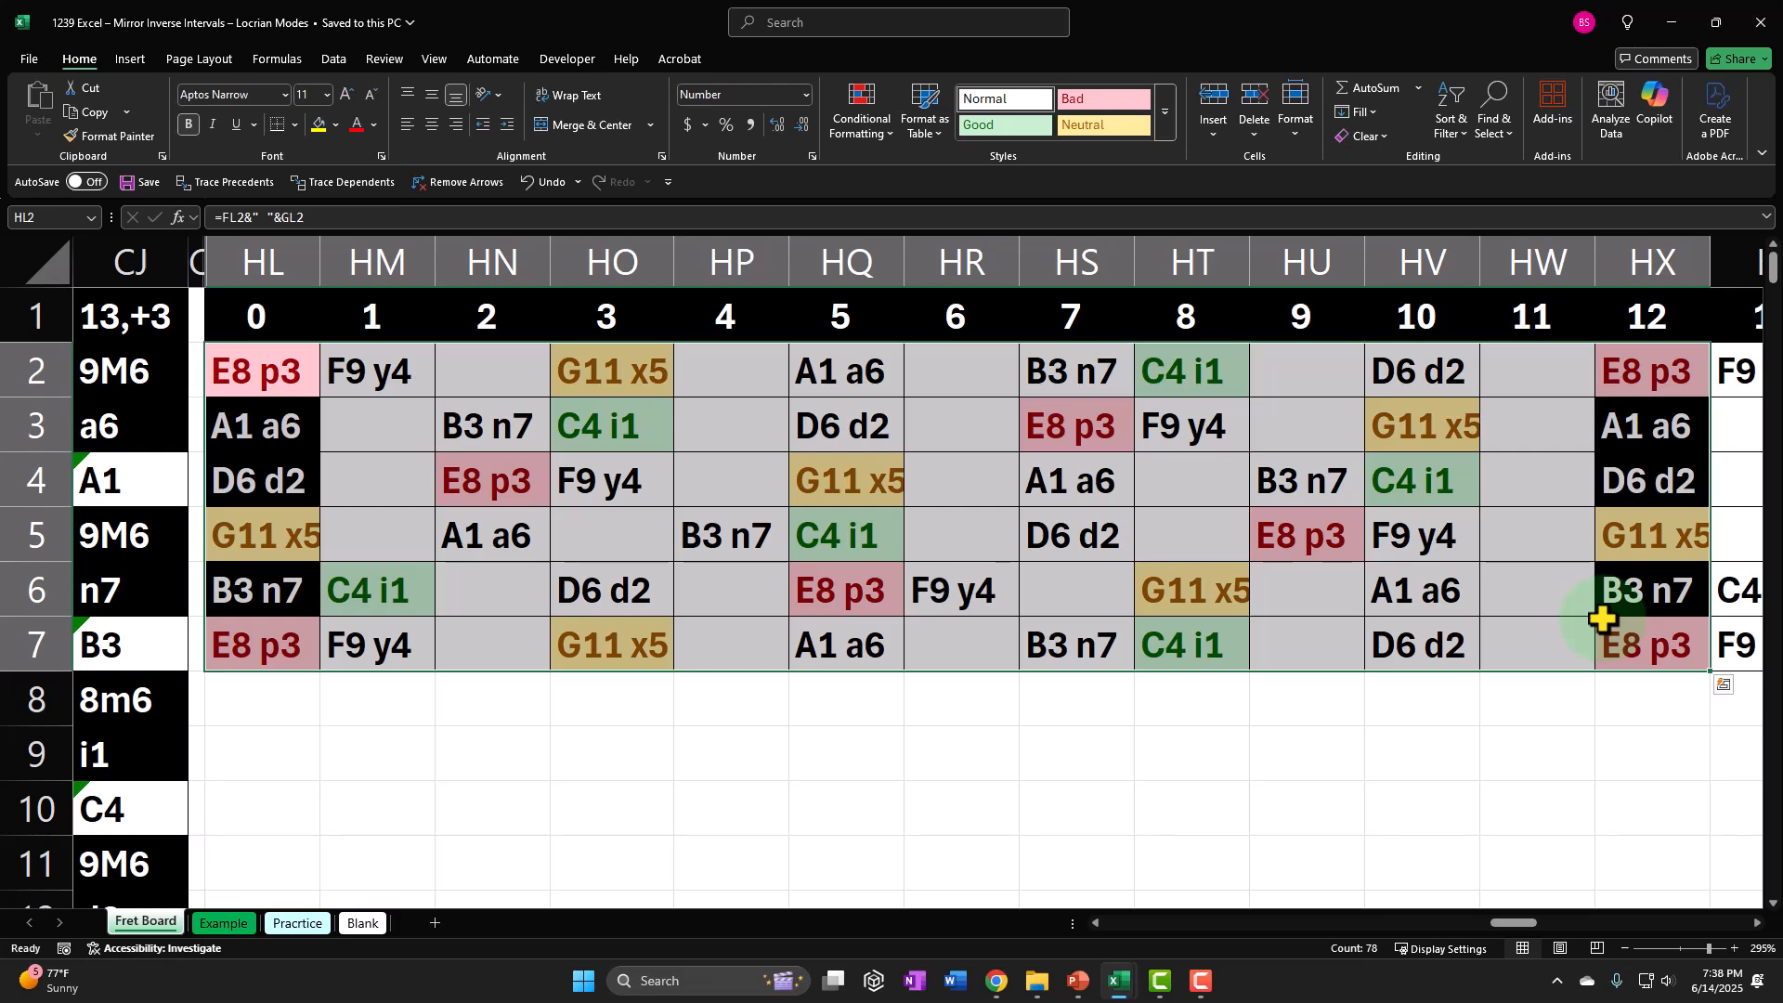
# Point out the C4 i1 note in HT2 and the E8 p3 and F9 y4 notes in HS3 and HT3.
pyautogui.click(1213, 384)
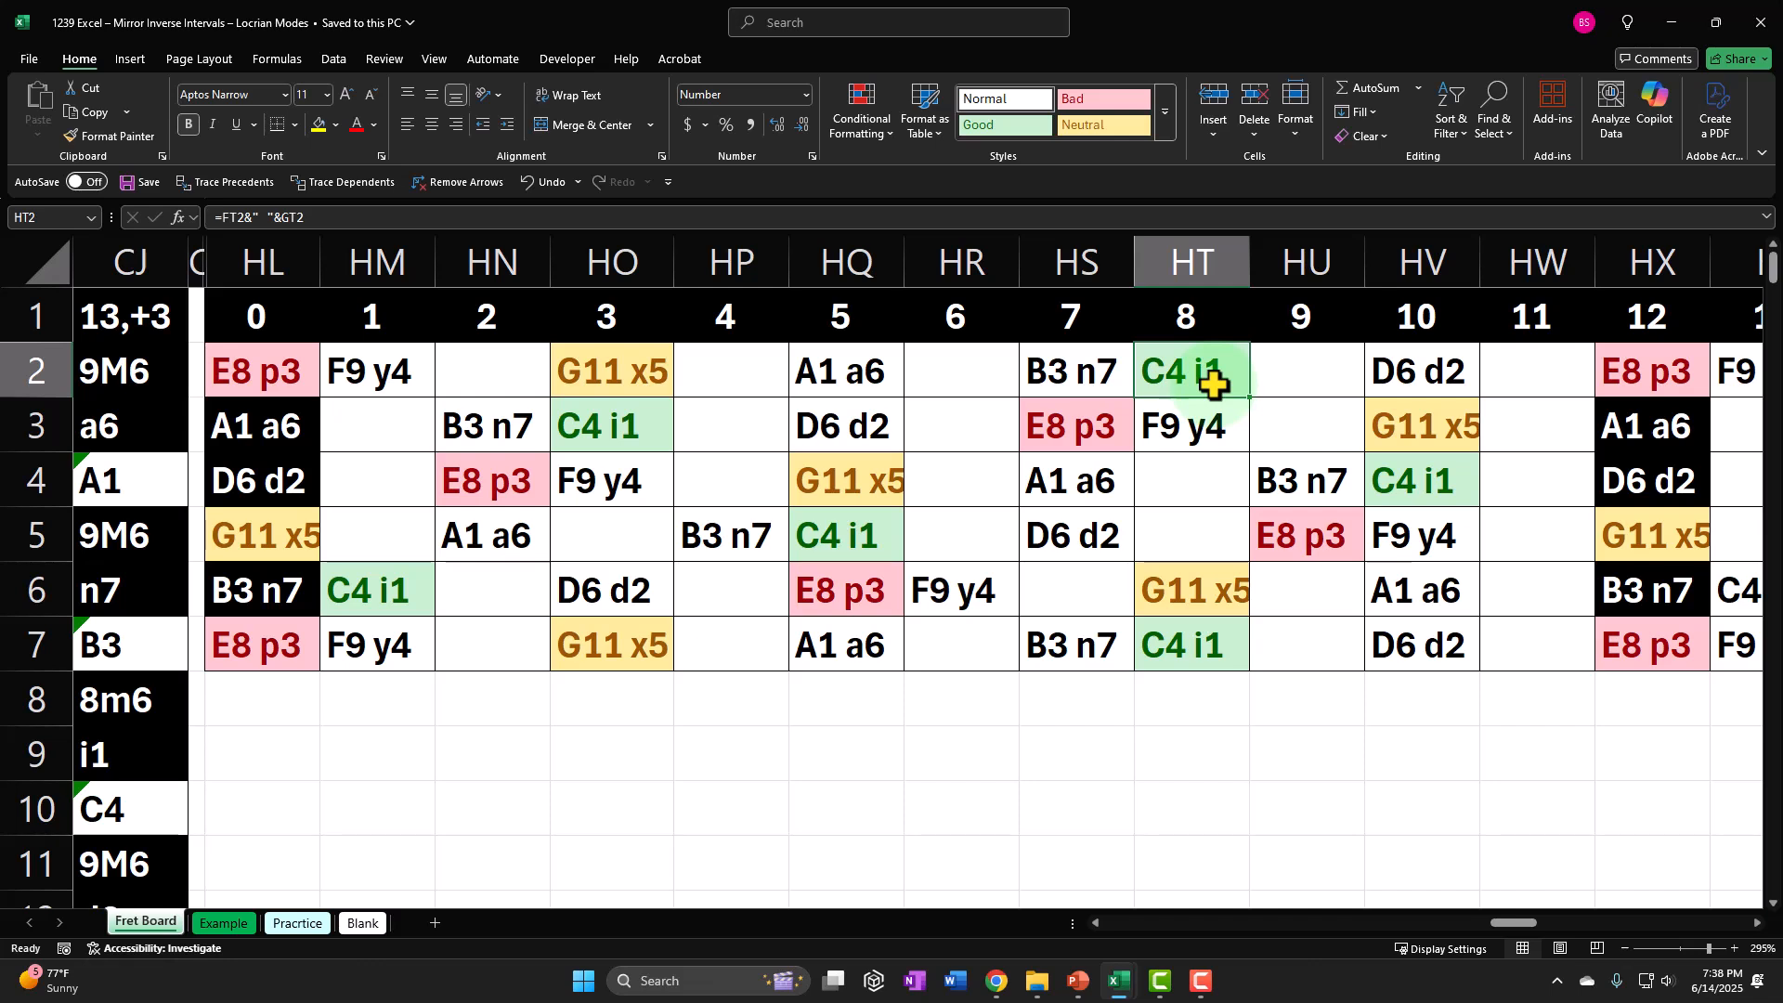
pyautogui.click(1106, 447)
pyautogui.click(1160, 428)
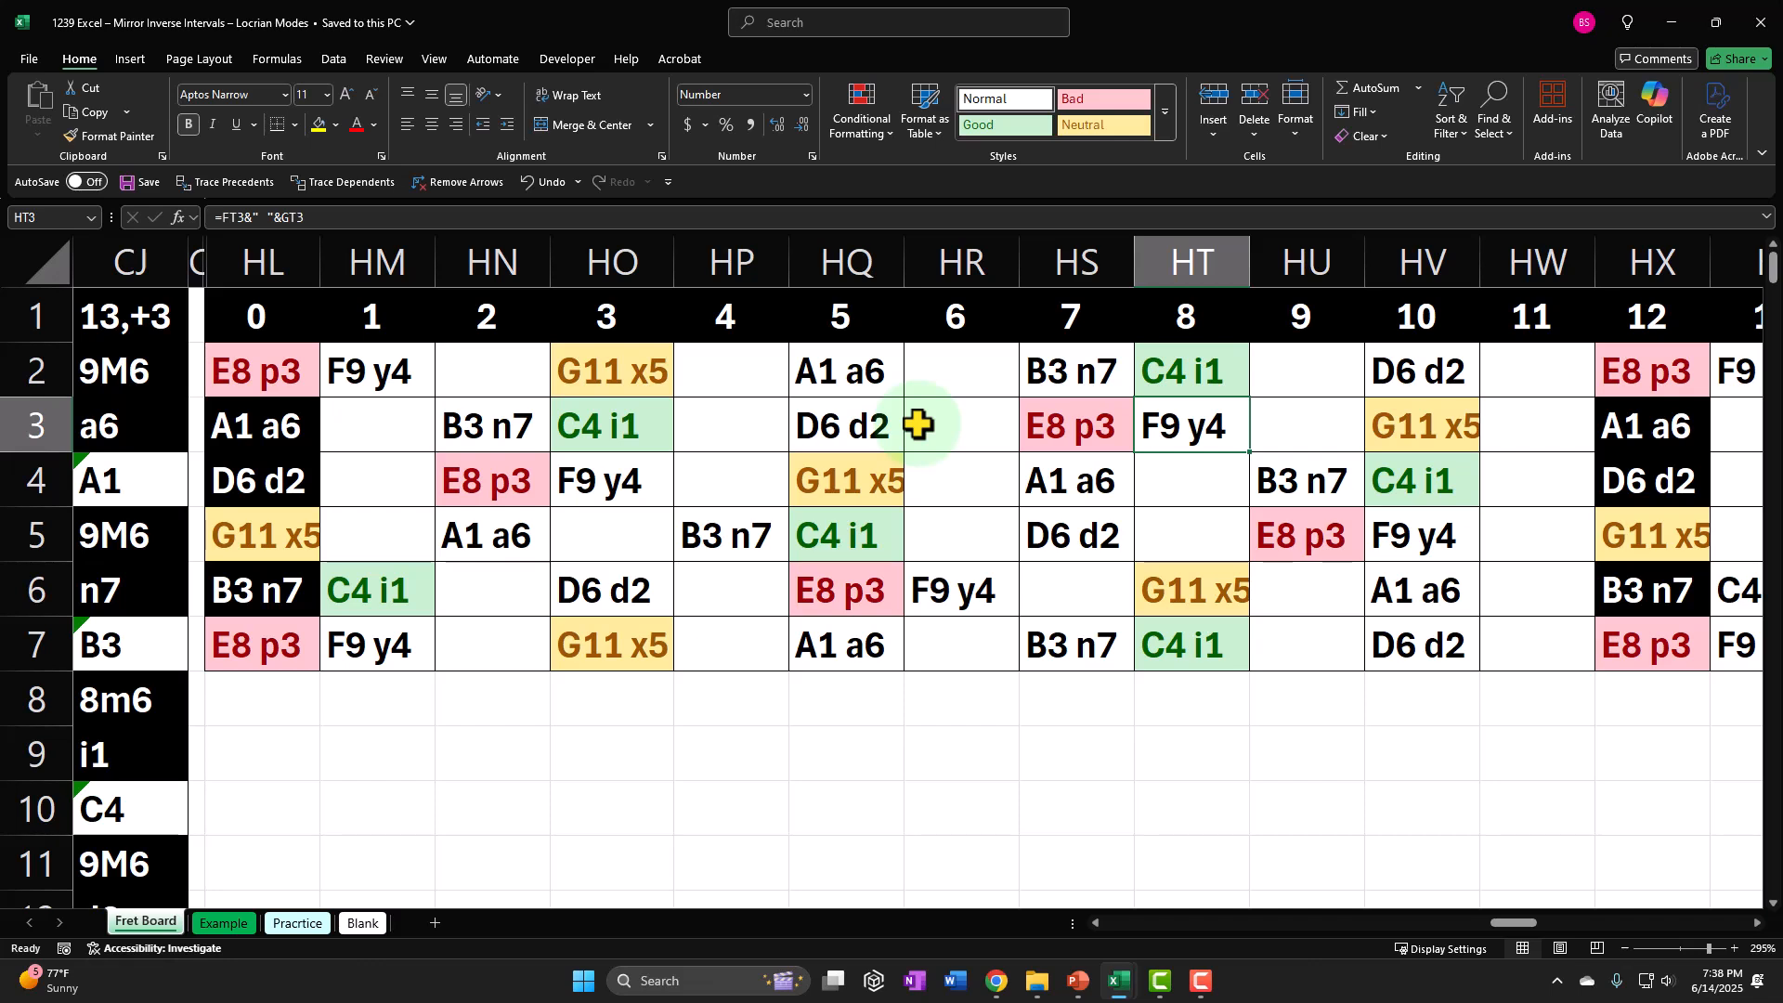
# Trace row 4 from G11 x5 at fret 5 to B3 n7 at fret 9, and highlight the two notes together.
pyautogui.click(866, 476)
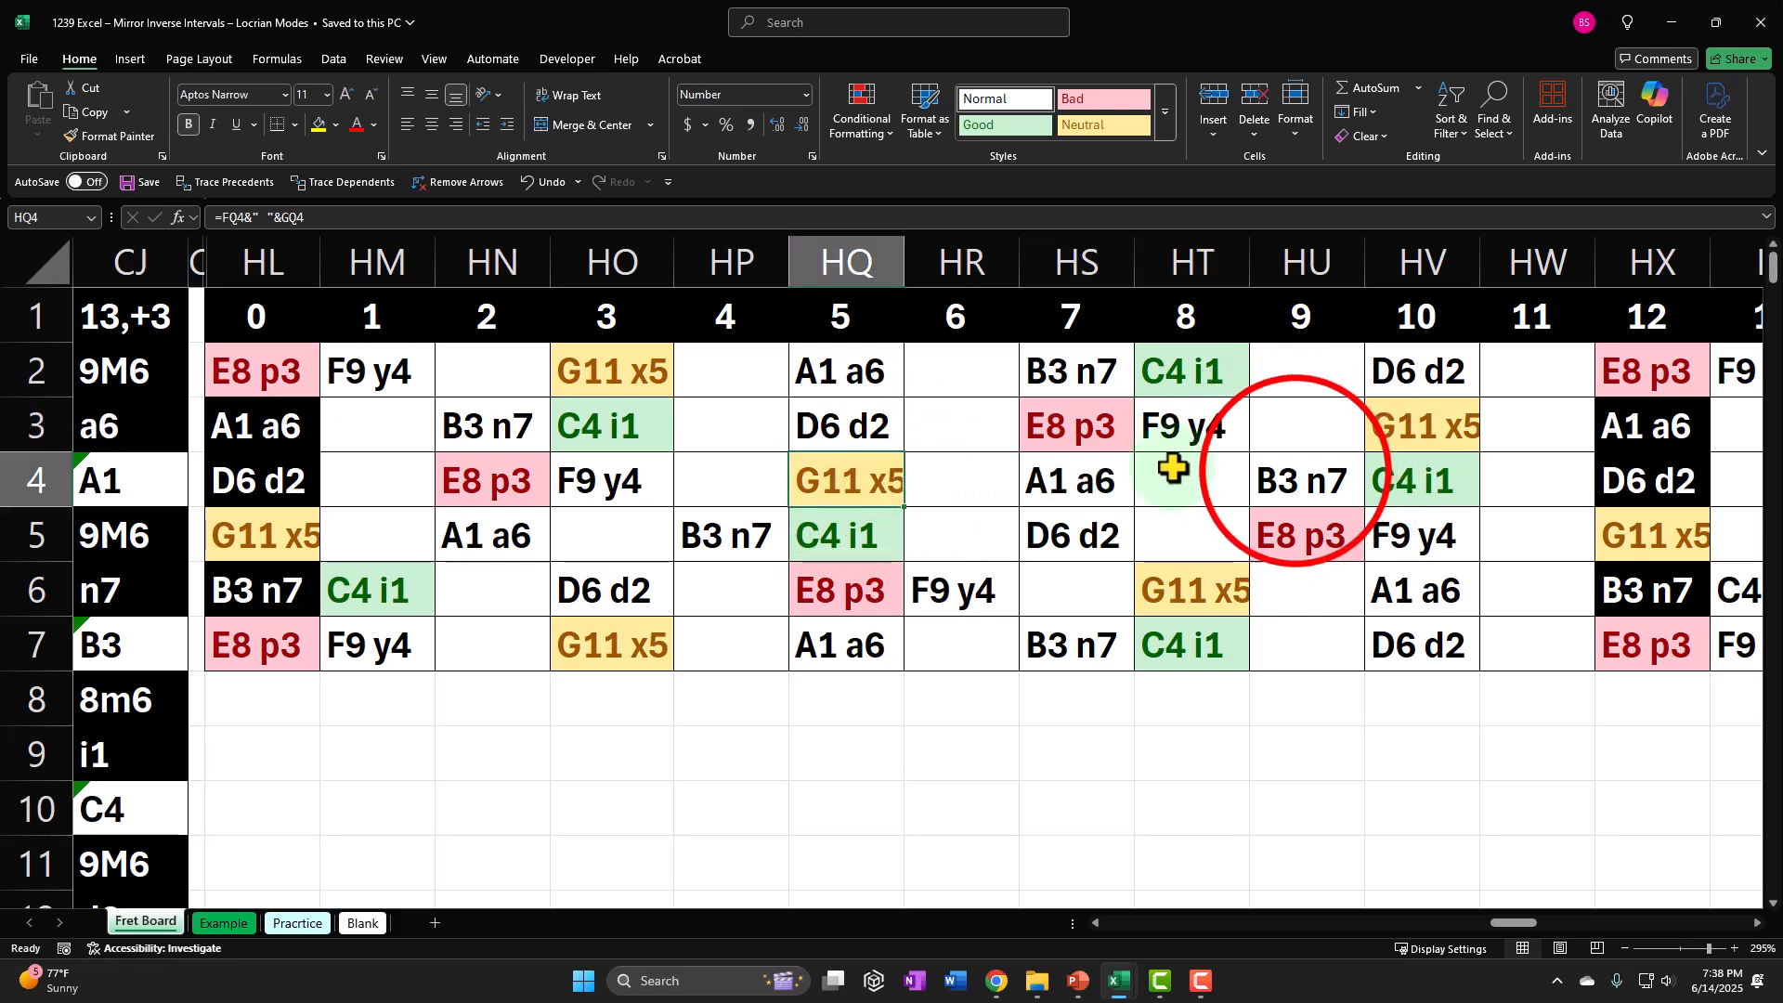
pyautogui.keyDown('ctrl'); pyautogui.click(1295, 469); pyautogui.keyUp('ctrl')
pyautogui.click(967, 476)
pyautogui.click(1093, 489)
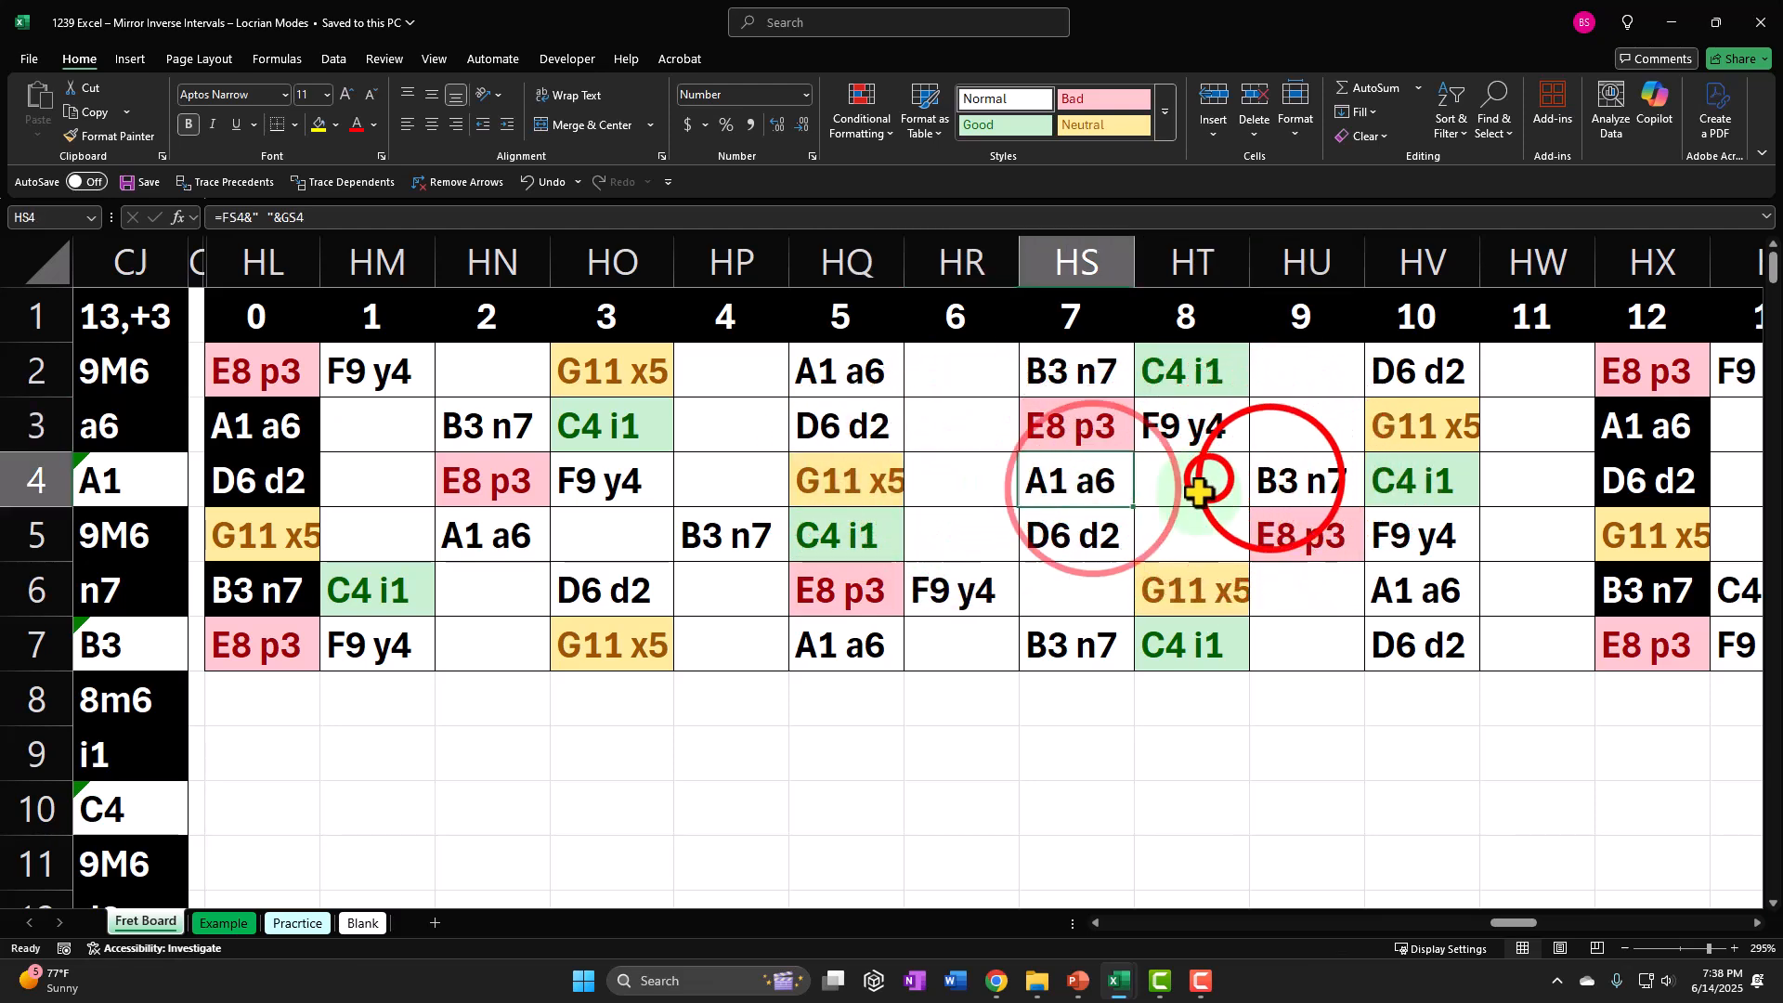
pyautogui.click(1205, 478)
pyautogui.click(1273, 478)
pyautogui.keyDown('ctrl'); pyautogui.click(873, 479); pyautogui.keyUp('ctrl')
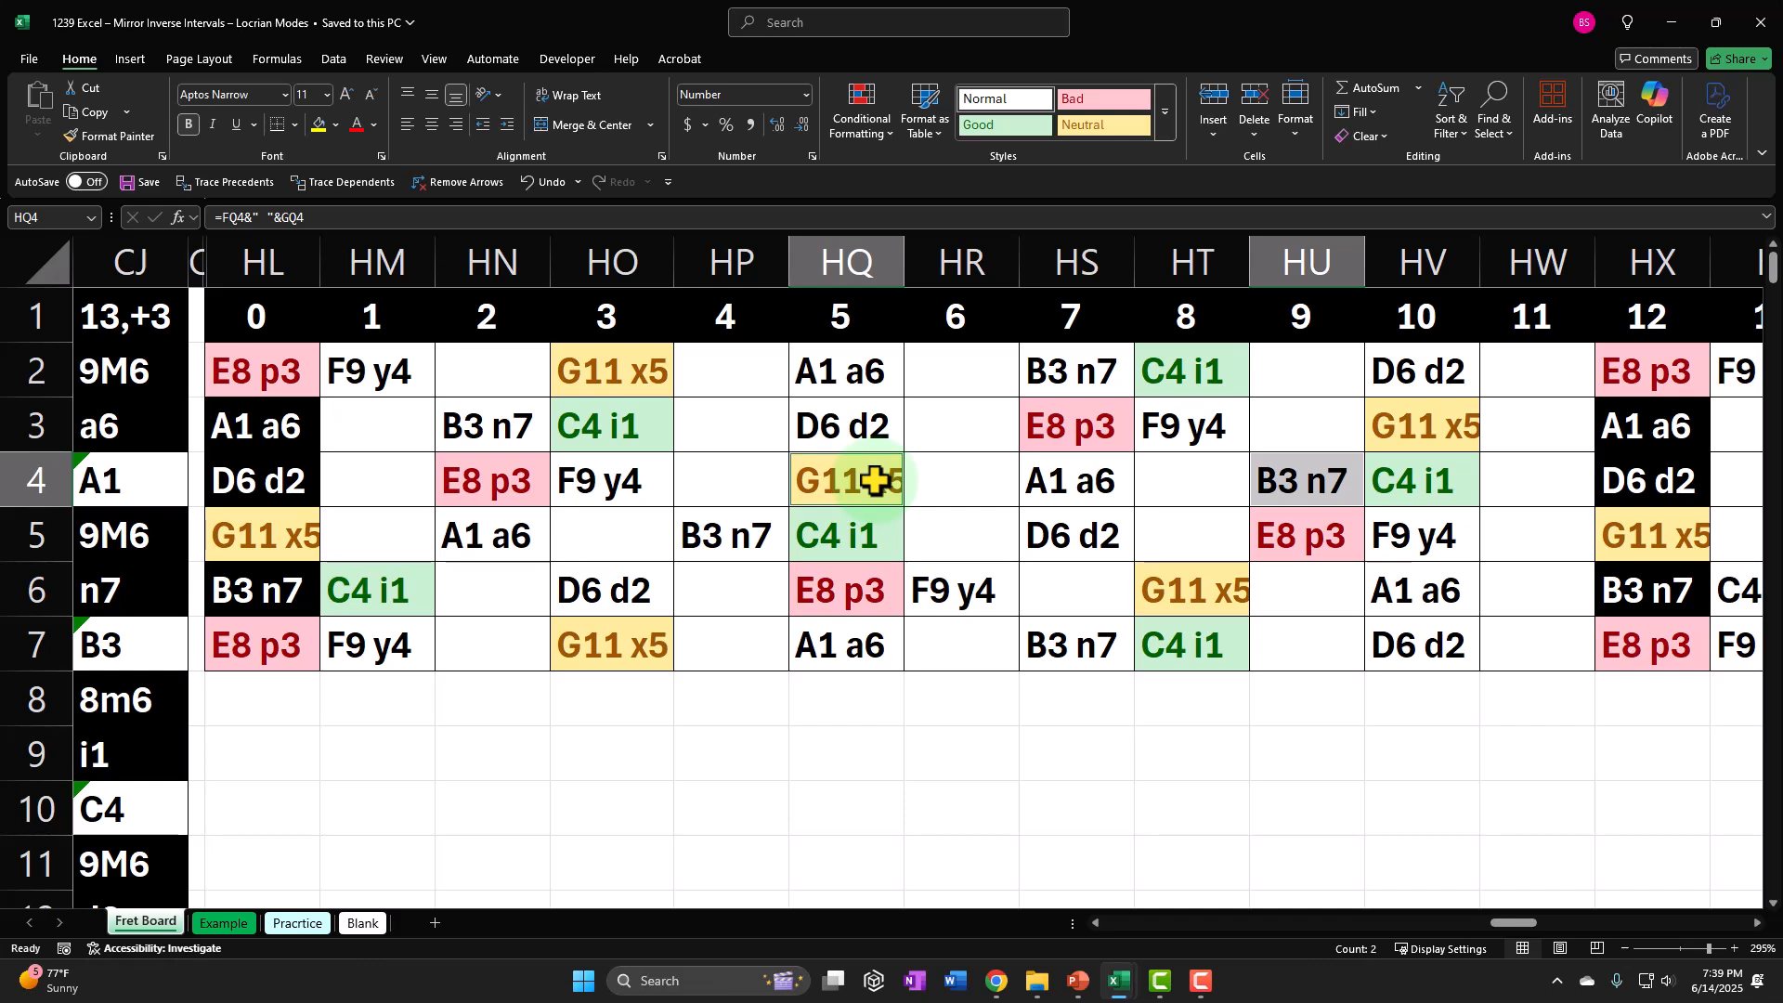
pyautogui.click(884, 482)
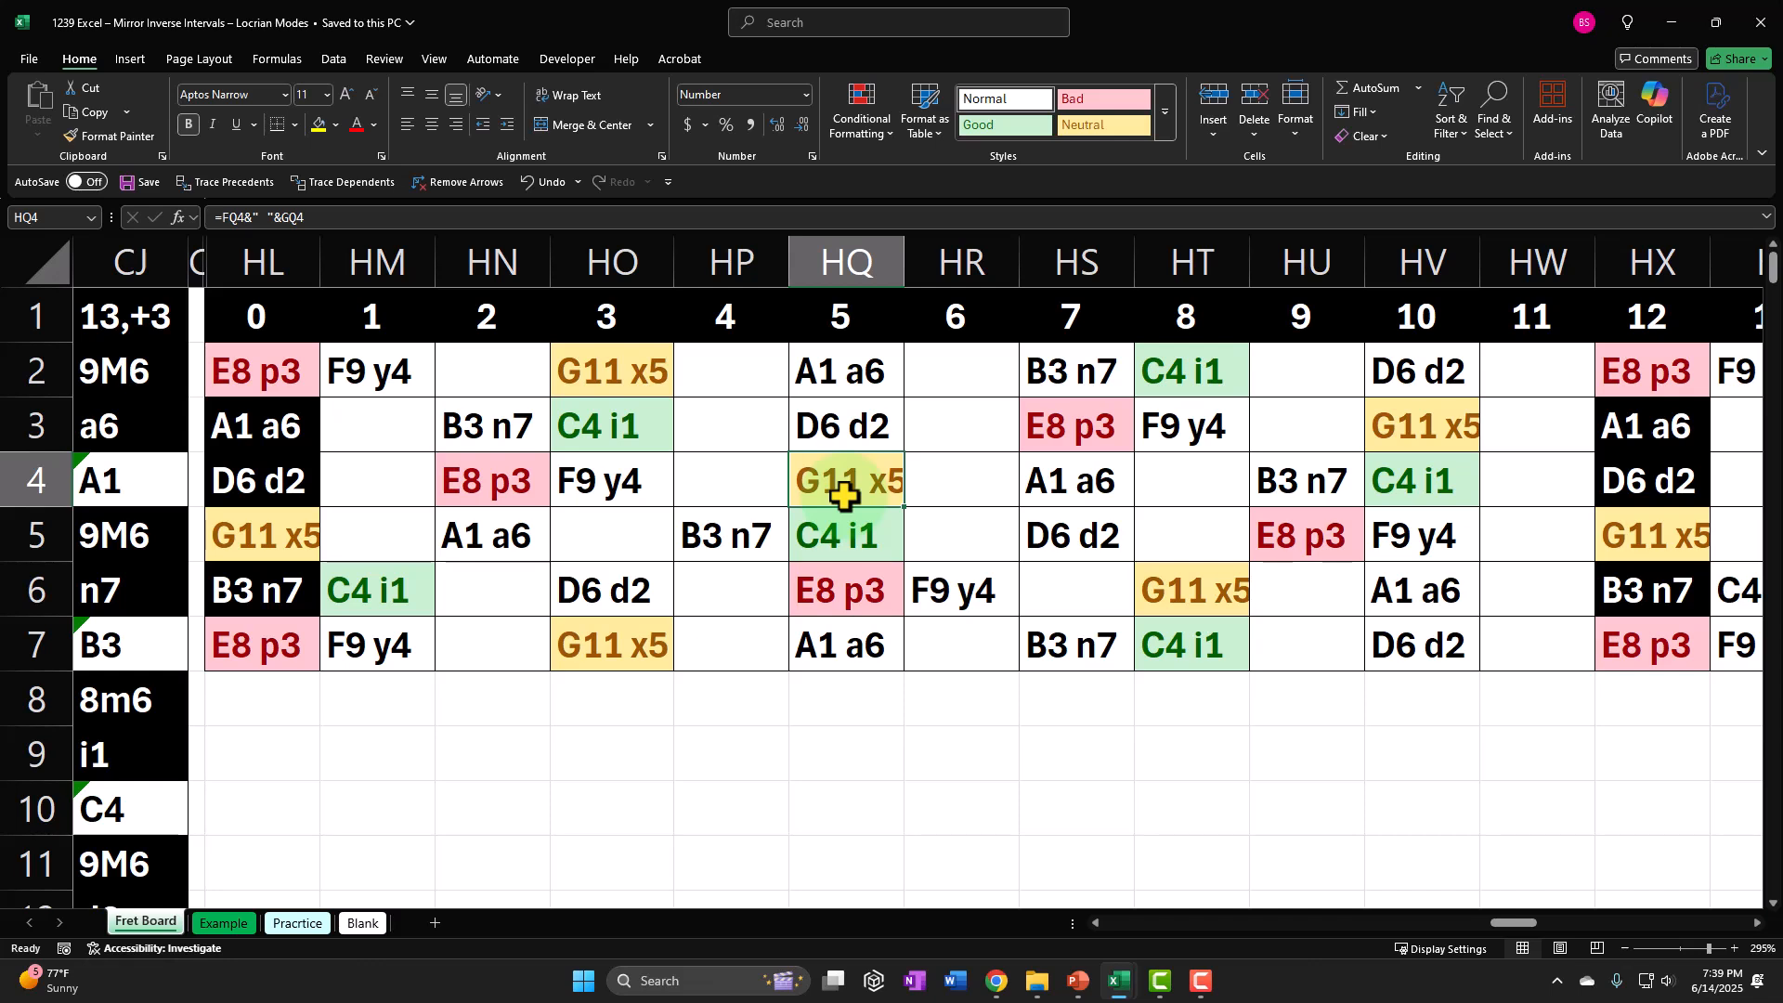
# Trace the notes from C4 i1 in HQ5 down to row 6 and along the frets to A1 a6 in HV6.
pyautogui.click(848, 530)
pyautogui.click(843, 587)
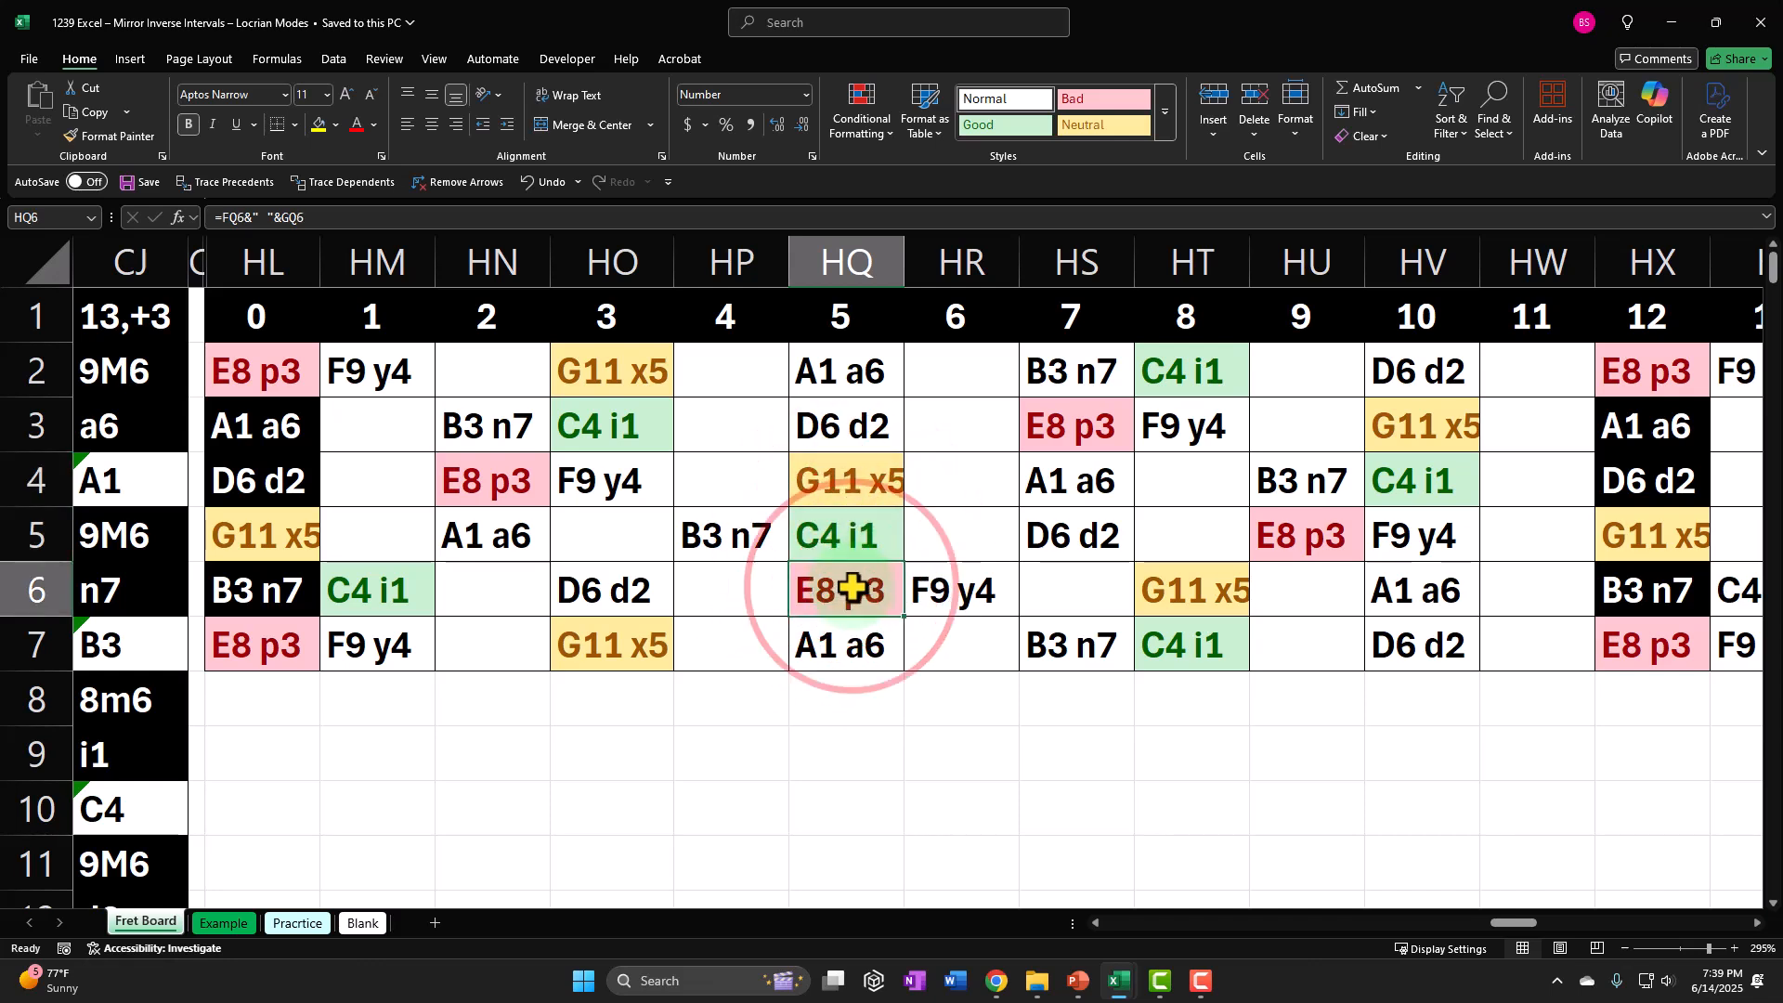
pyautogui.click(939, 589)
pyautogui.click(1055, 589)
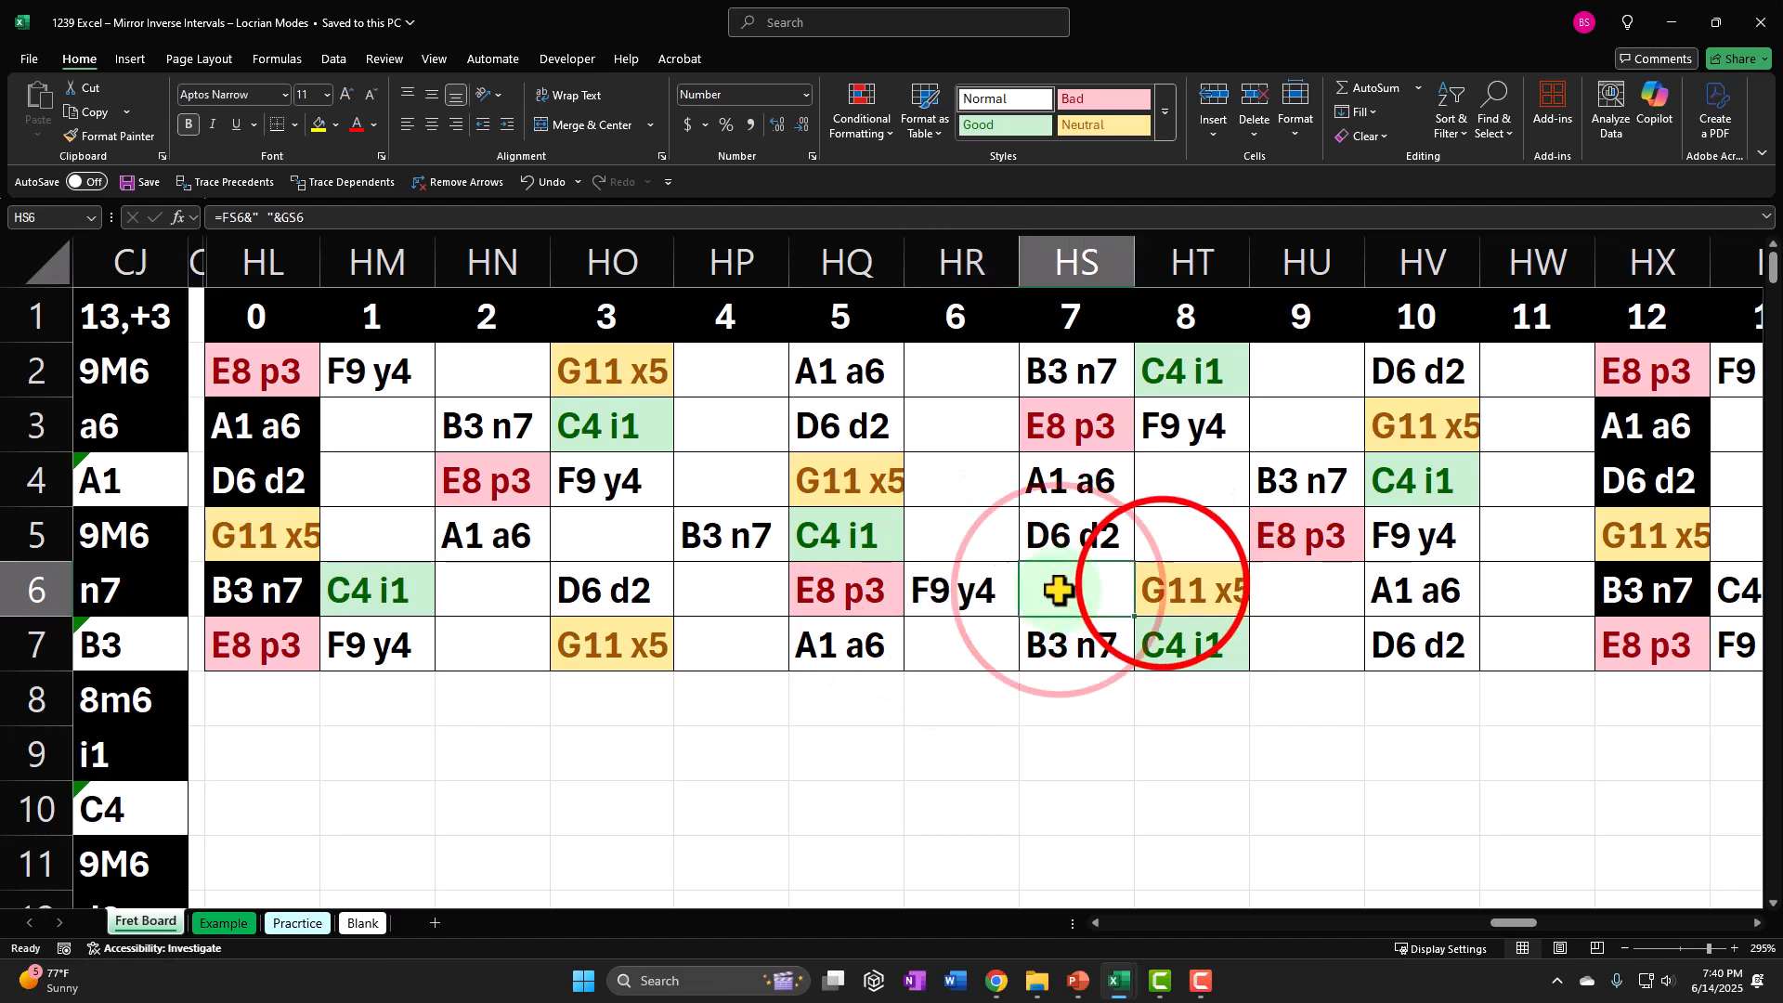
pyautogui.click(1161, 585)
pyautogui.click(844, 533)
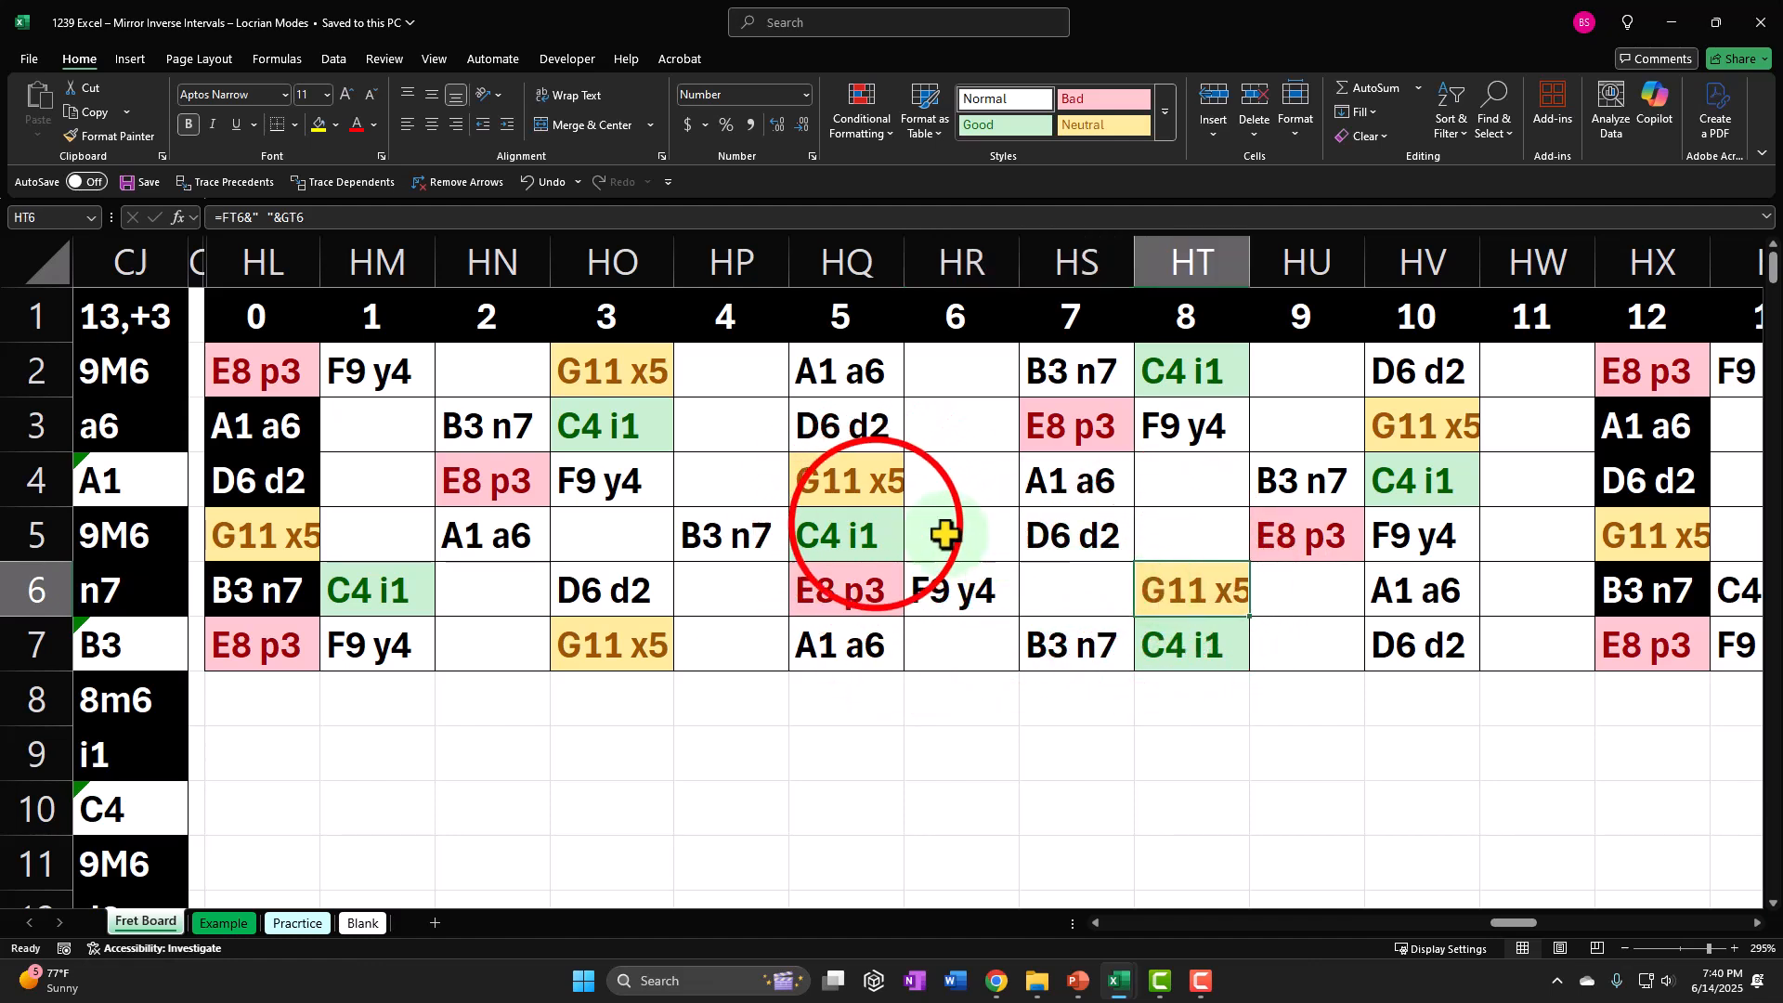
pyautogui.click(987, 575)
pyautogui.click(1055, 583)
pyautogui.click(1159, 581)
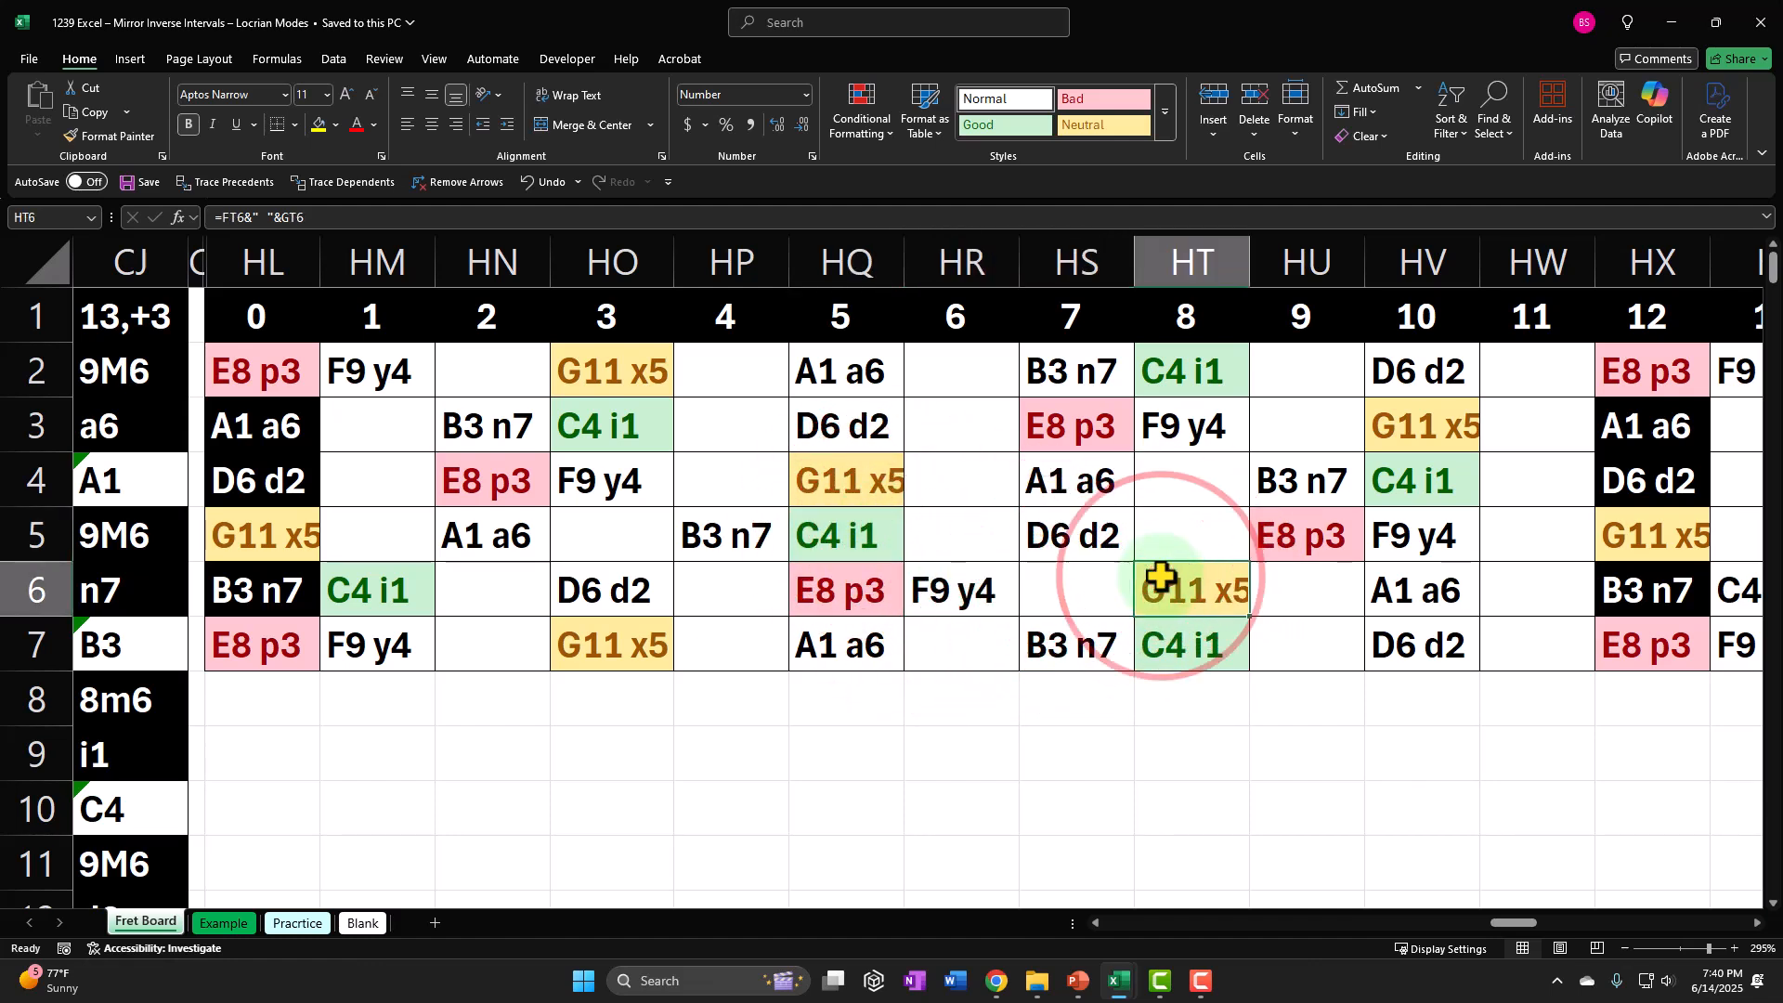
pyautogui.click(1291, 581)
pyautogui.click(1409, 585)
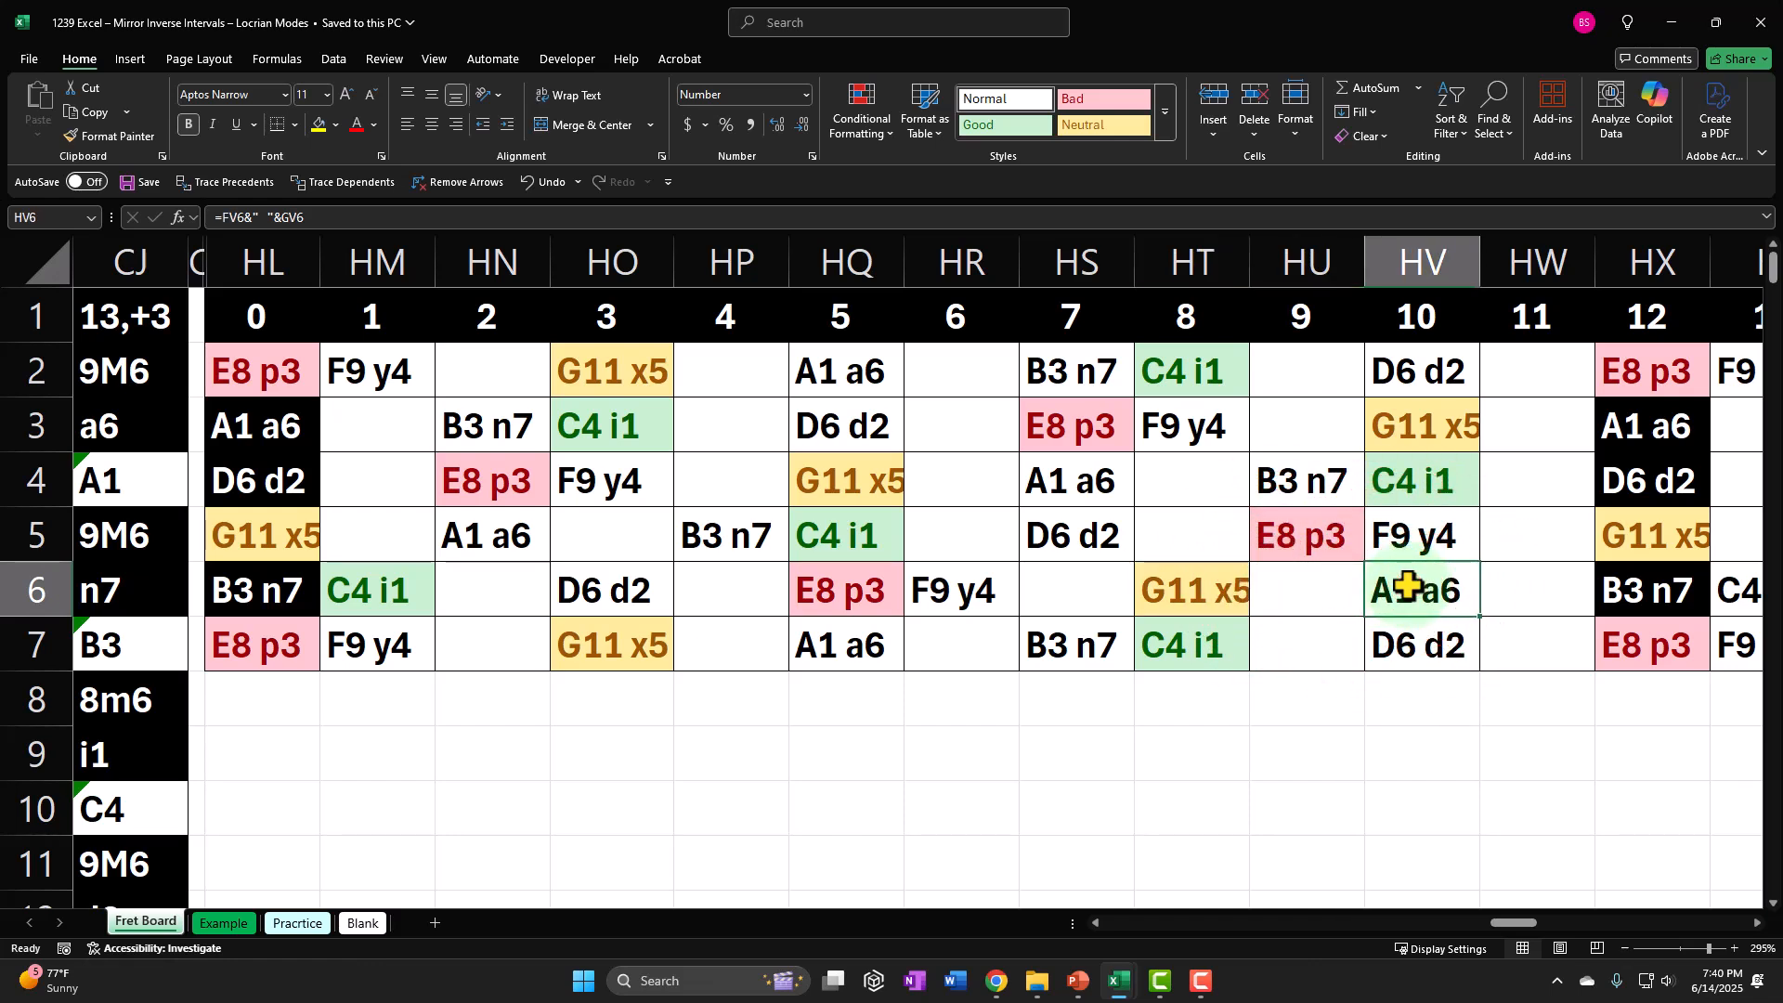
# Highlight G11 x5 in HQ4 together with both A1 a6 positions, HS4 and HV6, to compare them.
pyautogui.click(884, 487)
pyautogui.keyDown('ctrl'); pyautogui.click(1416, 590); pyautogui.keyUp('ctrl')
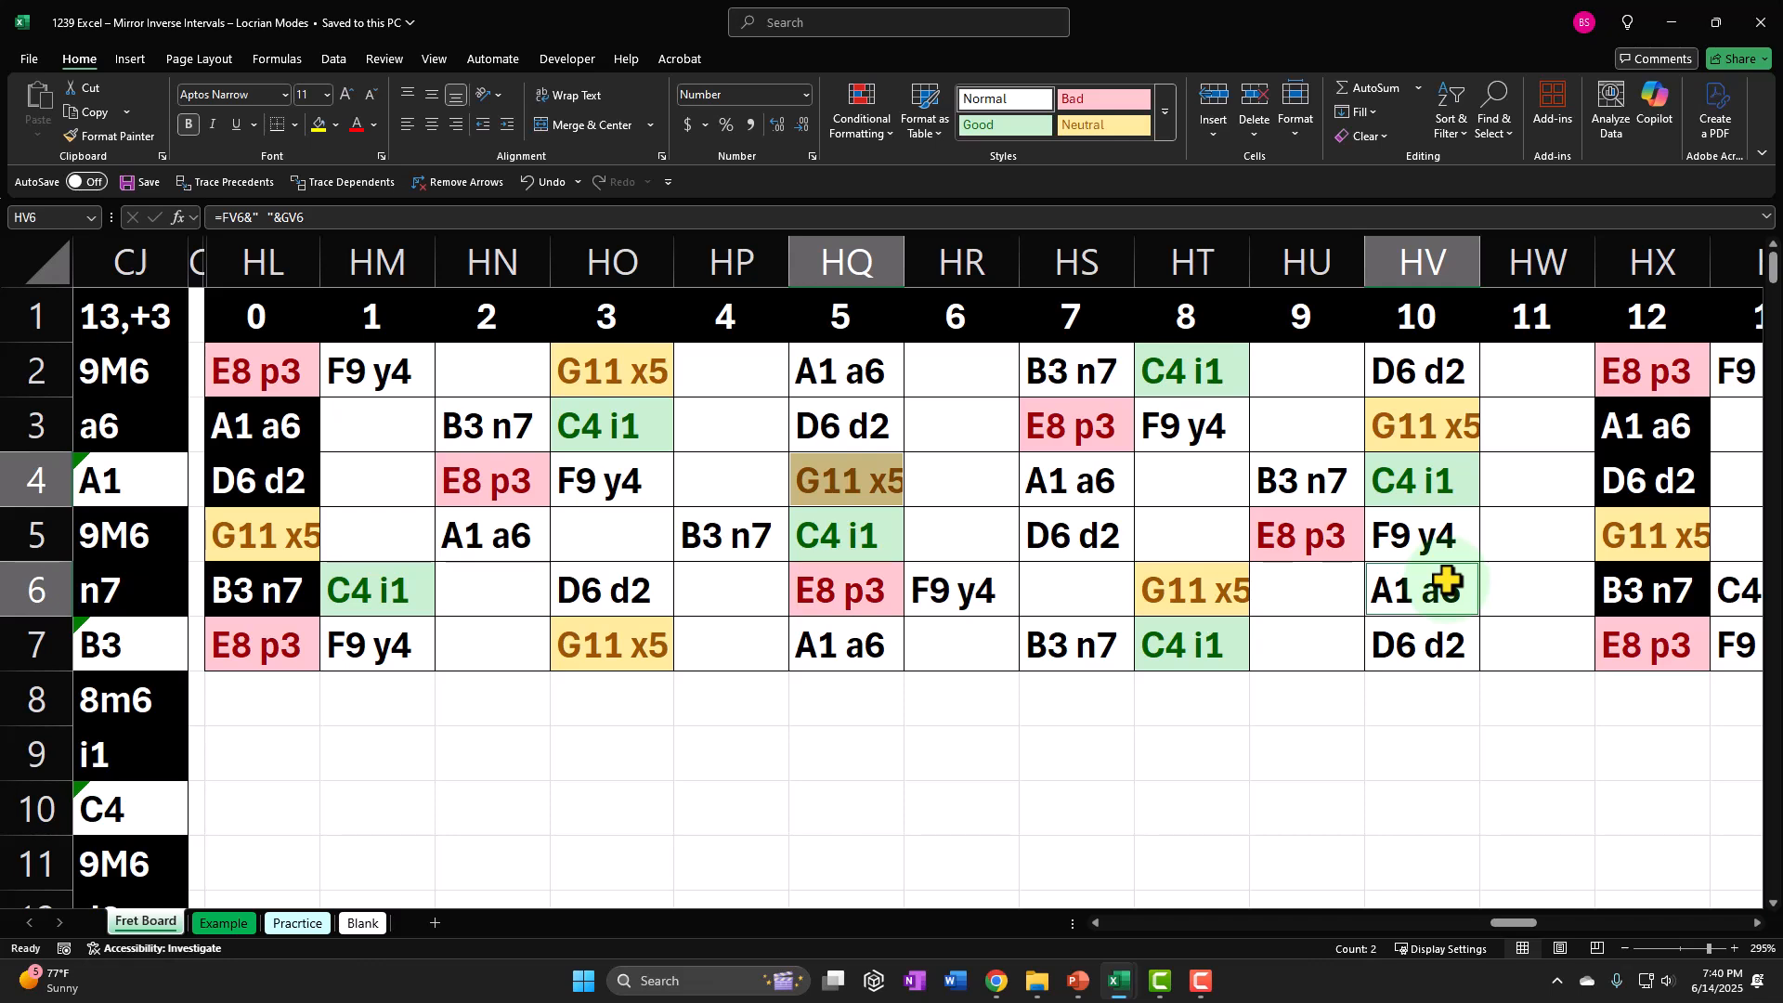
pyautogui.click(836, 480)
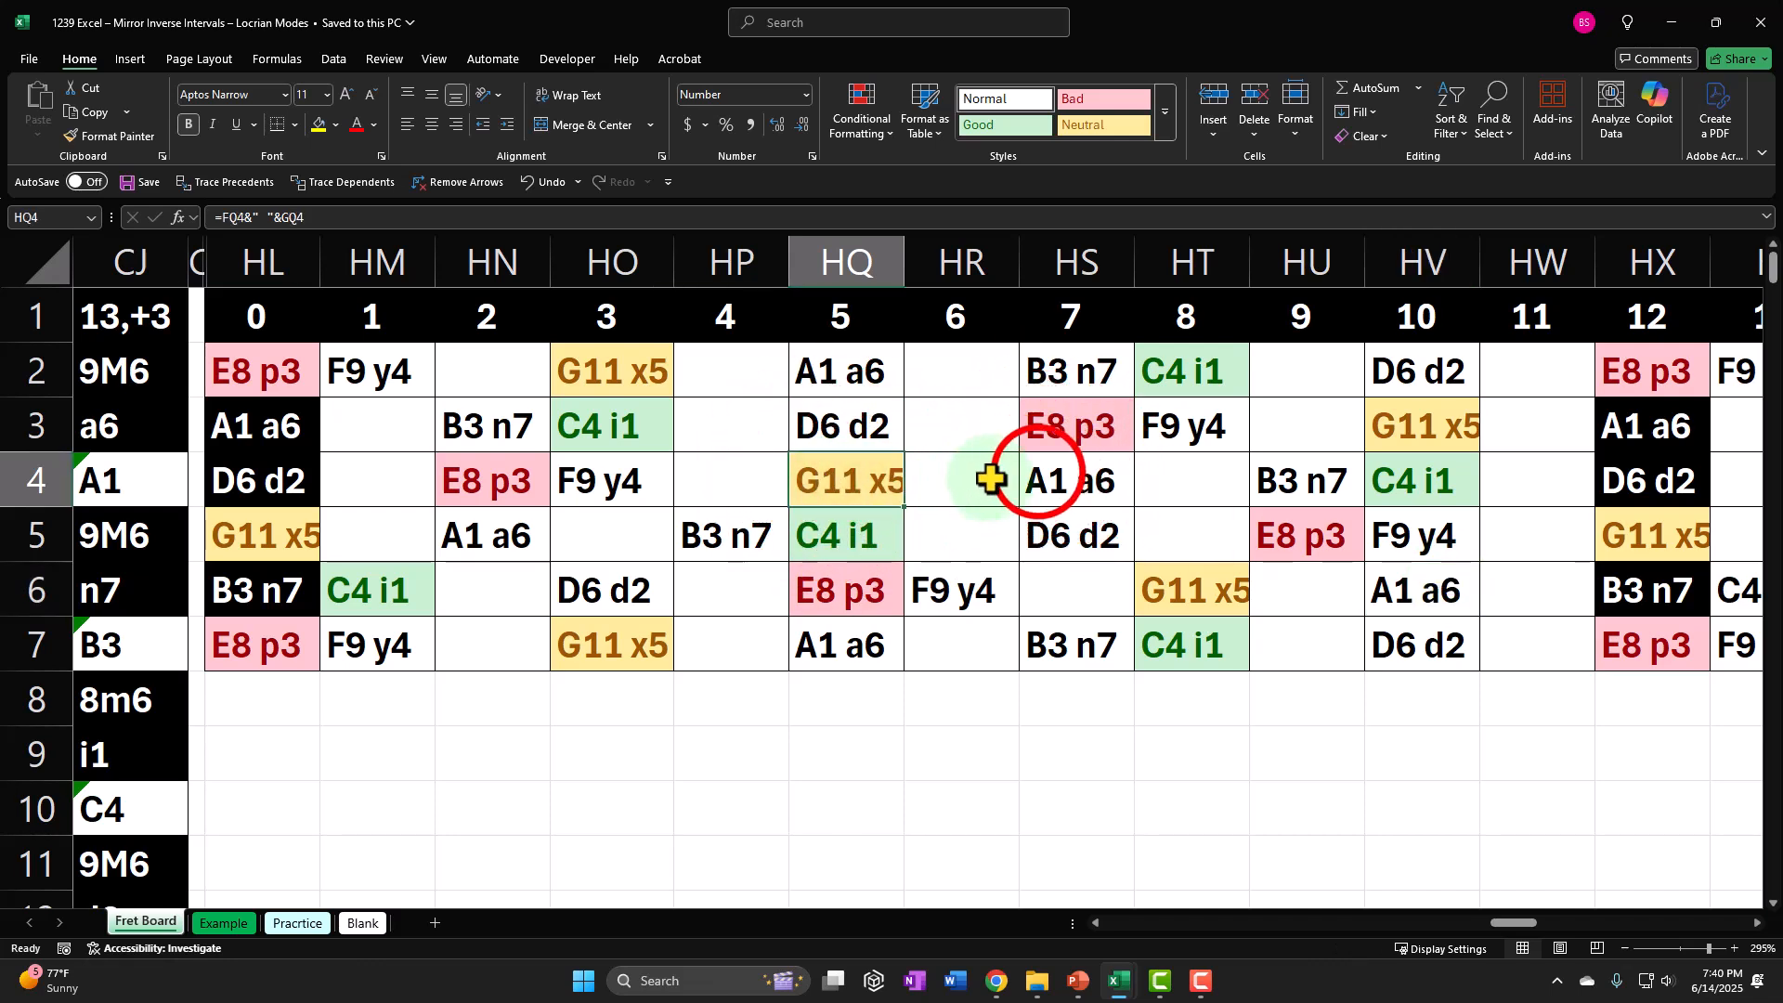
pyautogui.keyDown('ctrl'); pyautogui.click(1038, 473); pyautogui.keyUp('ctrl')
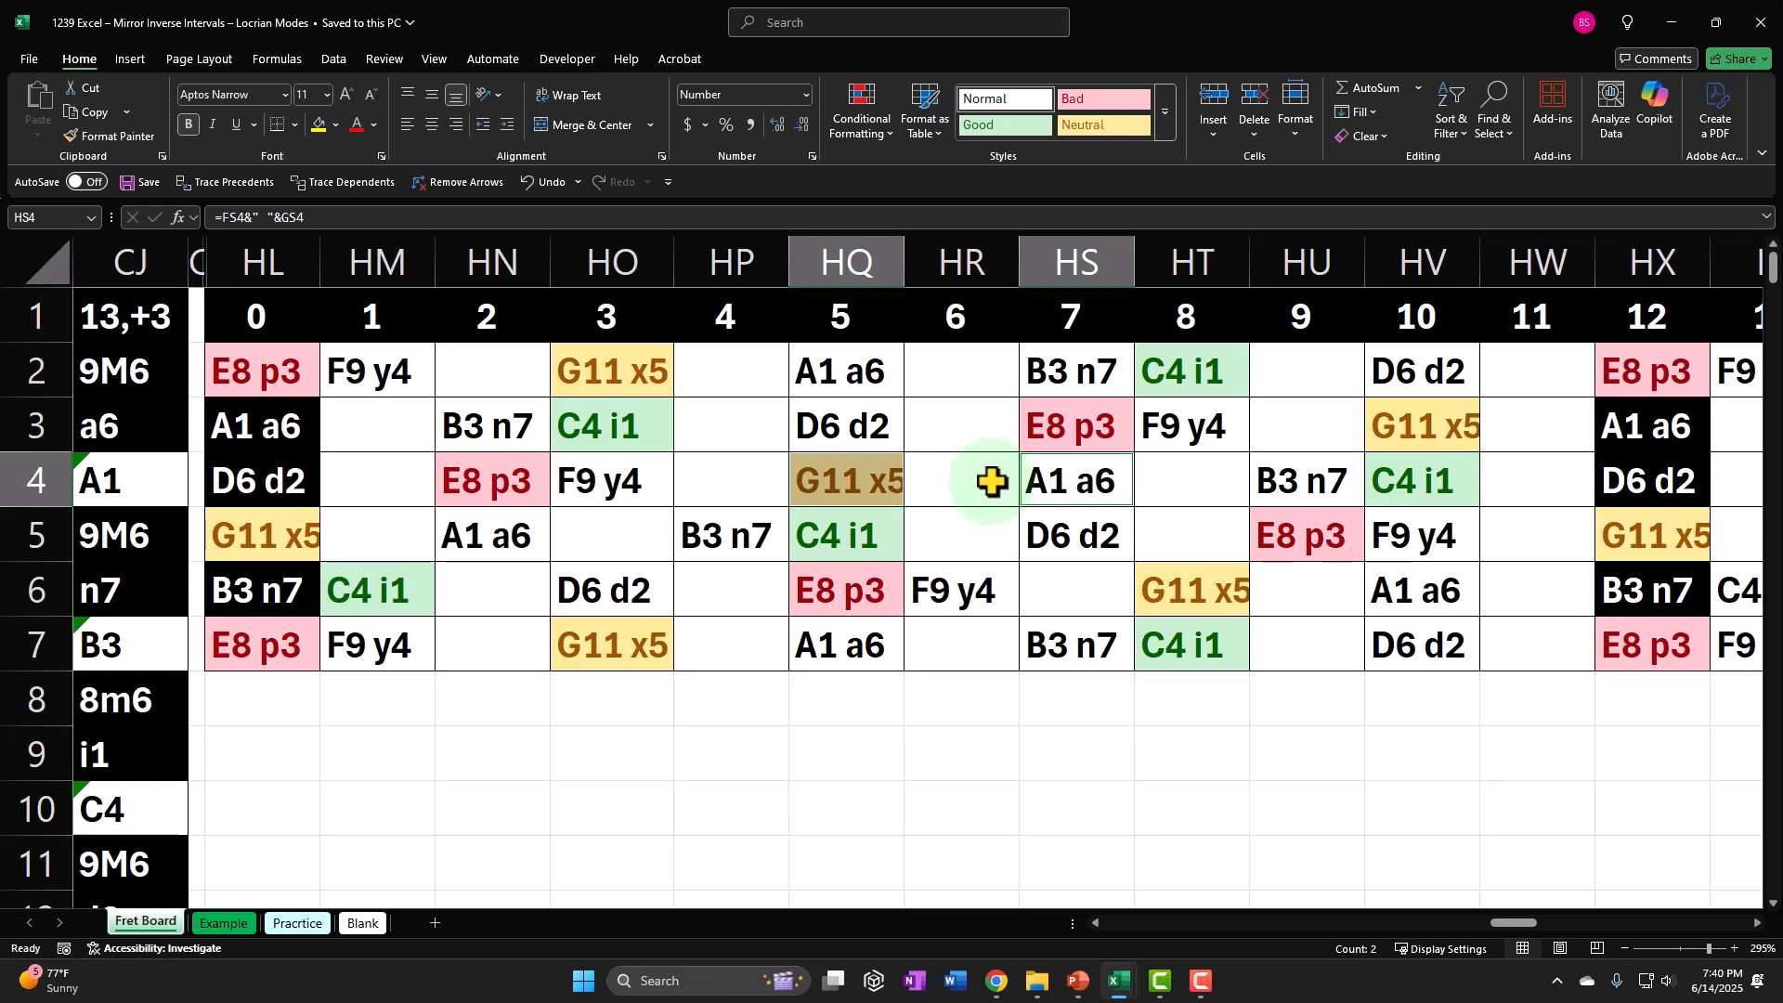
pyautogui.keyDown('ctrl'); pyautogui.click(1421, 585); pyautogui.keyUp('ctrl')
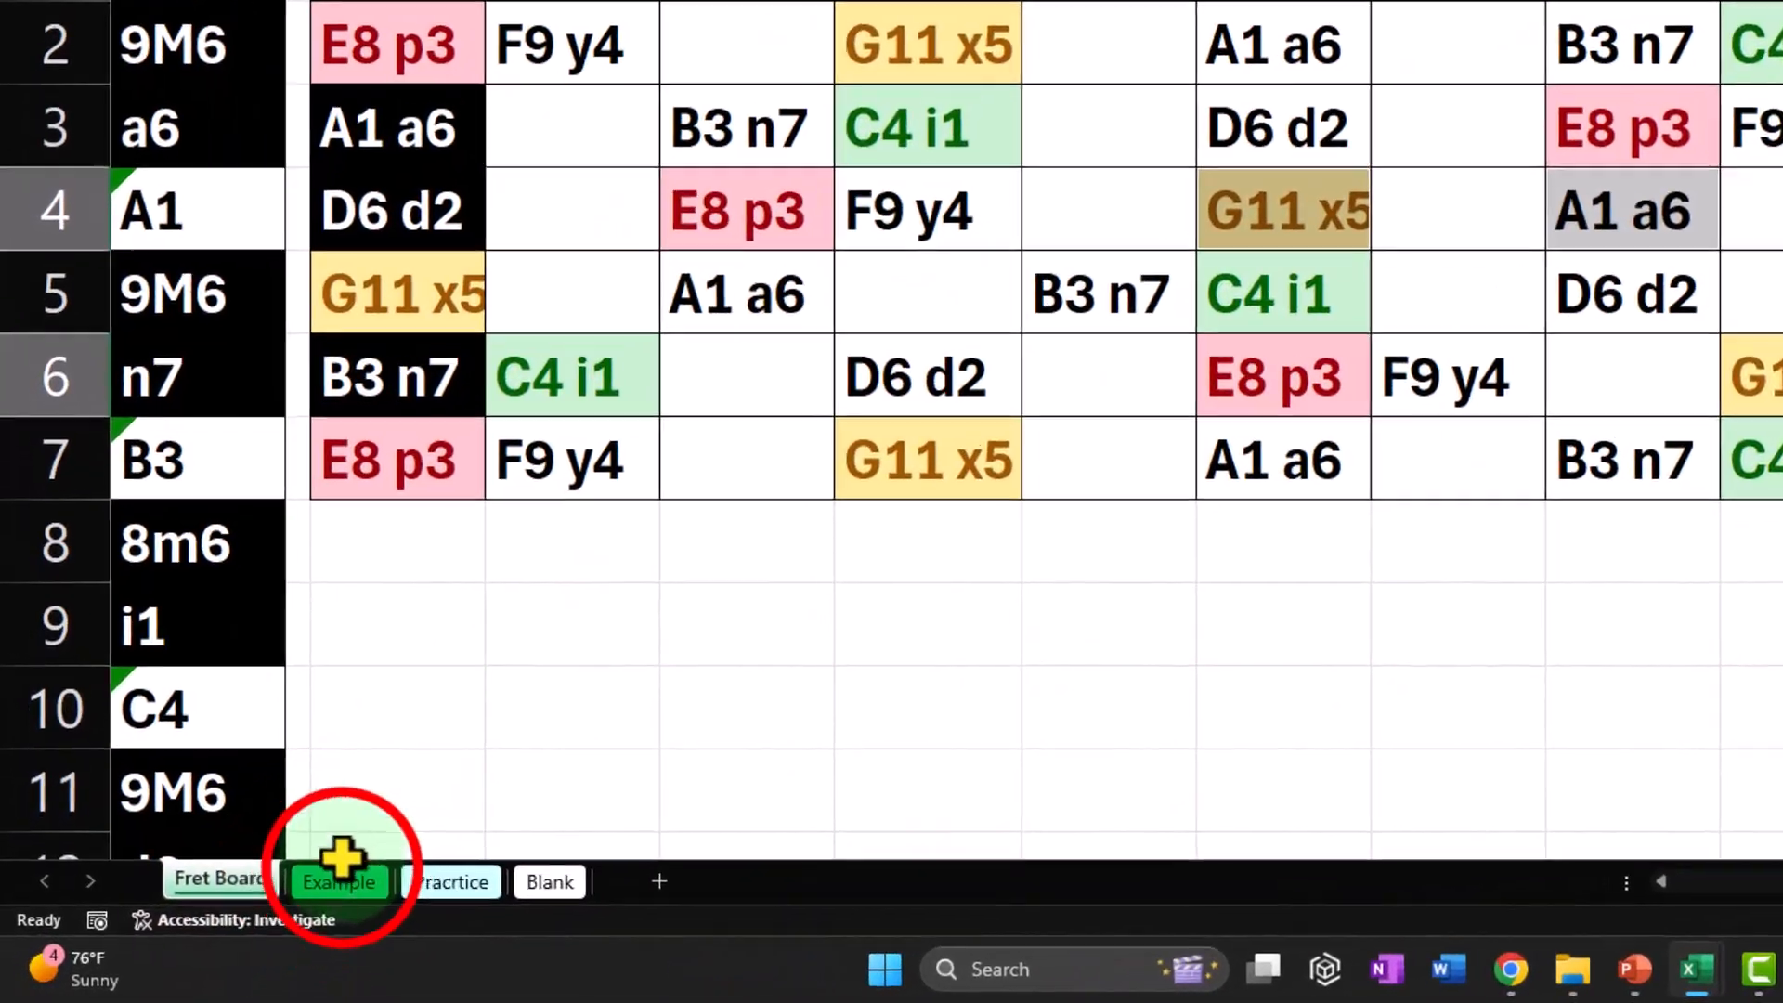
# Examine the world map, the numbered continent circle diagram and the continent-labelled fret picture below the tables on the Example sheet.
pyautogui.click(340, 877)
pyautogui.scroll(-10, 677, 518)
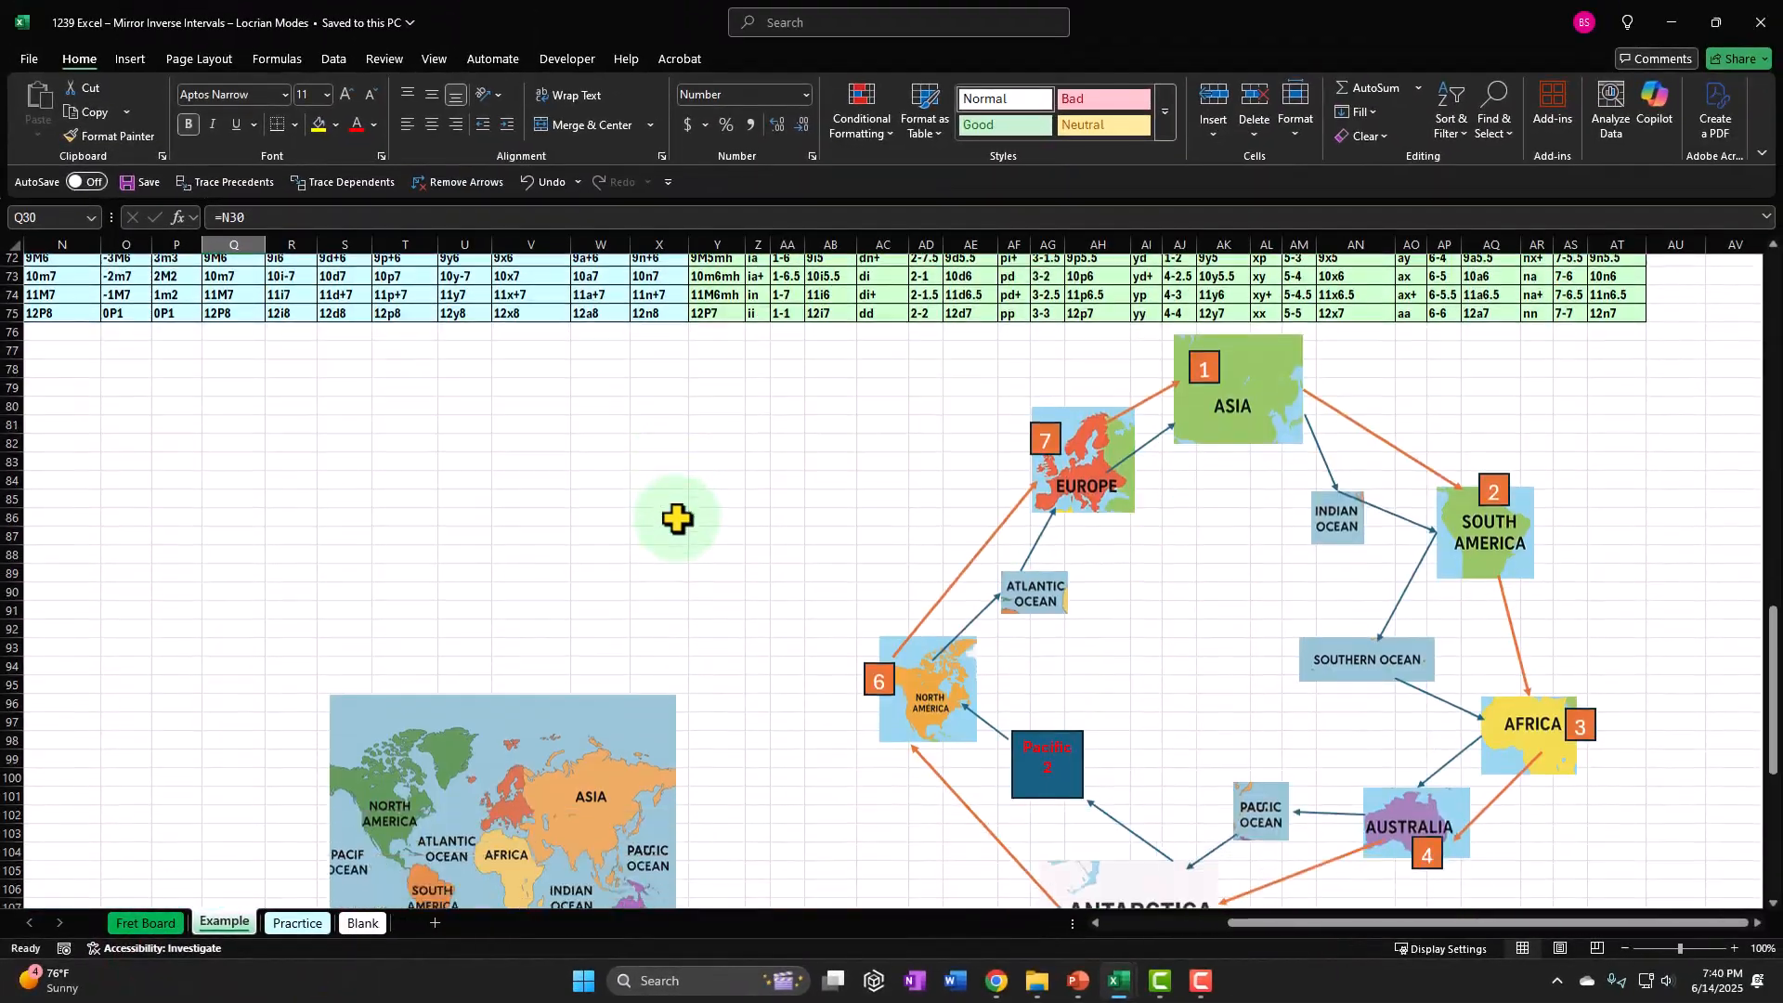
pyautogui.scroll(-8, 676, 518)
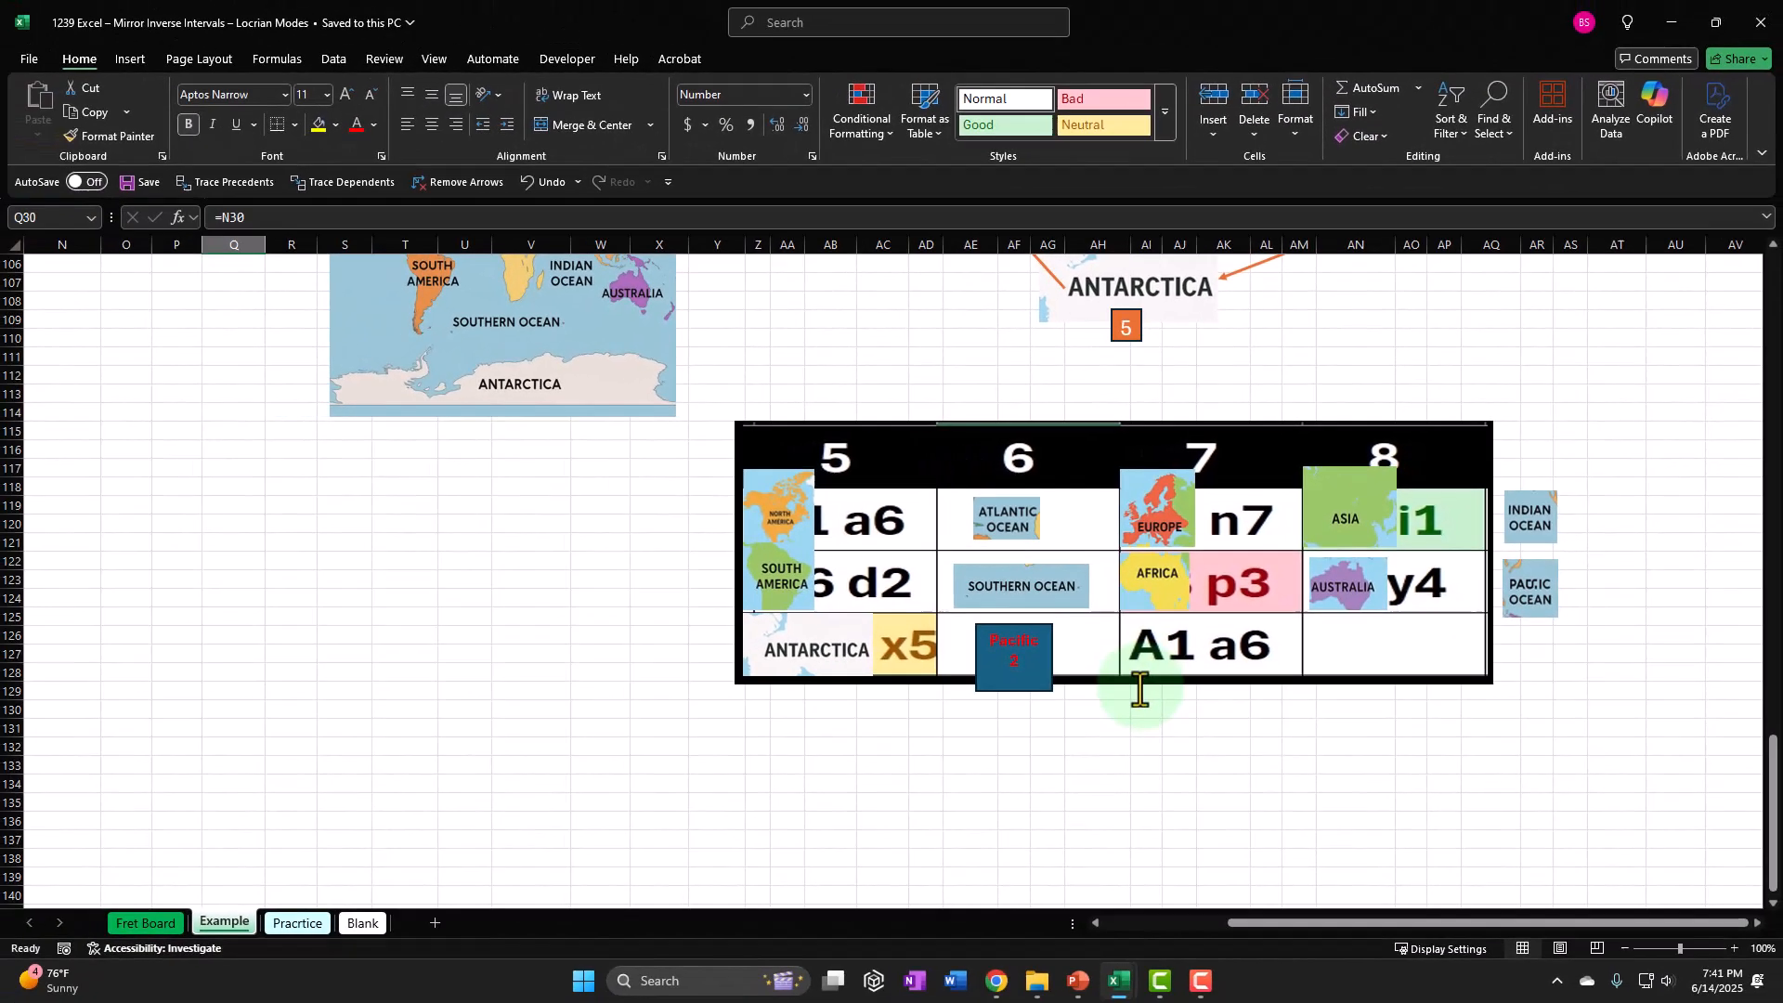
pyautogui.scroll(8, 1080, 743)
pyautogui.scroll(4, 1140, 689)
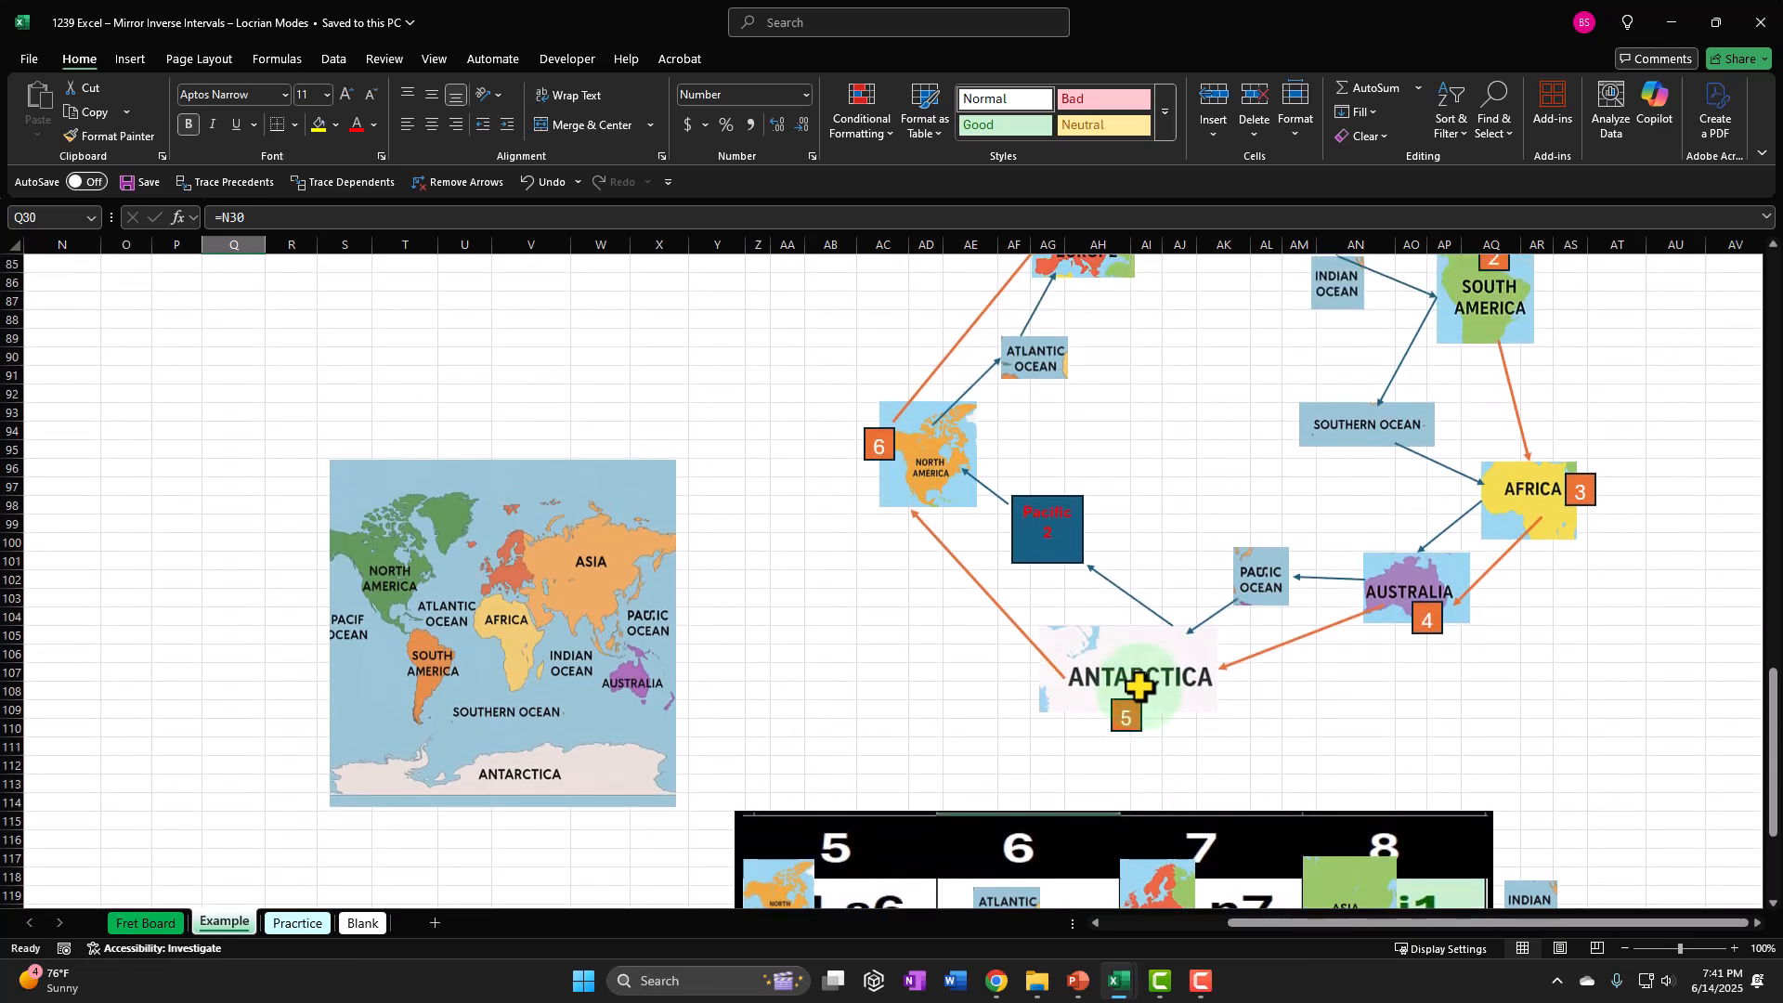
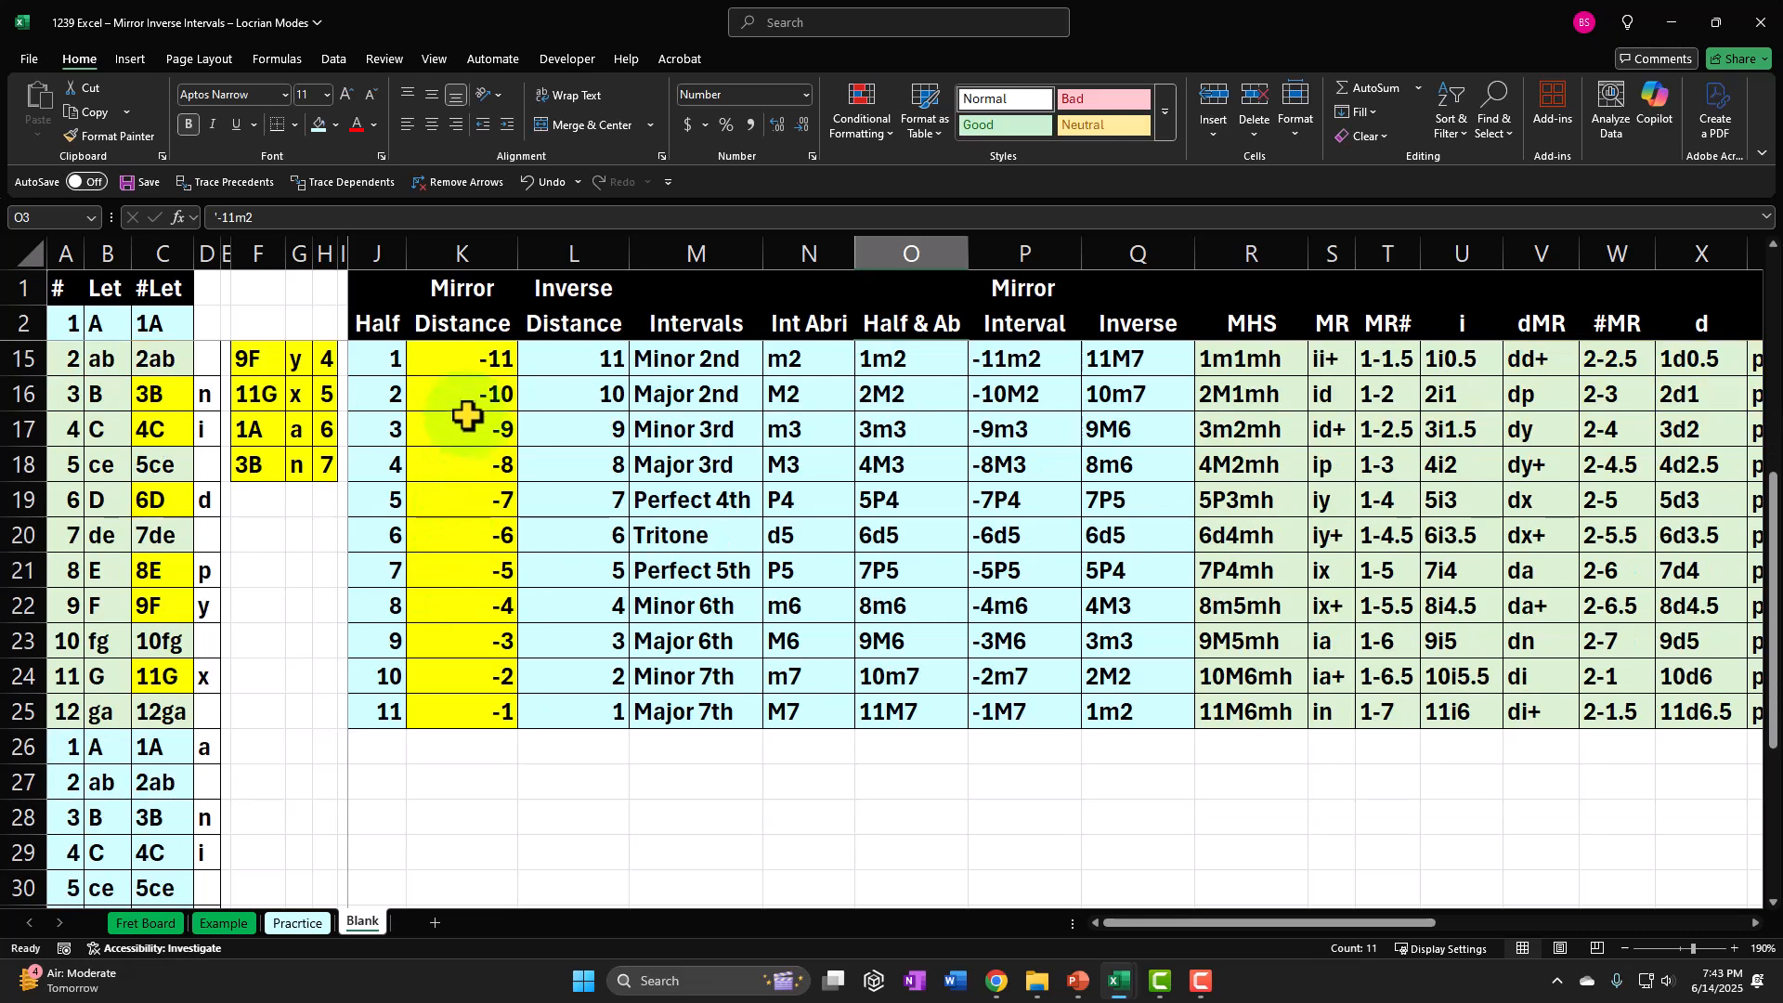
# Change the yellow fill of the mirror distances in K15:K25 to the light blue of the neighbouring columns.
pyautogui.scroll(1, 462, 517)
pyautogui.moveTo(461, 459); pyautogui.dragTo(496, 819)
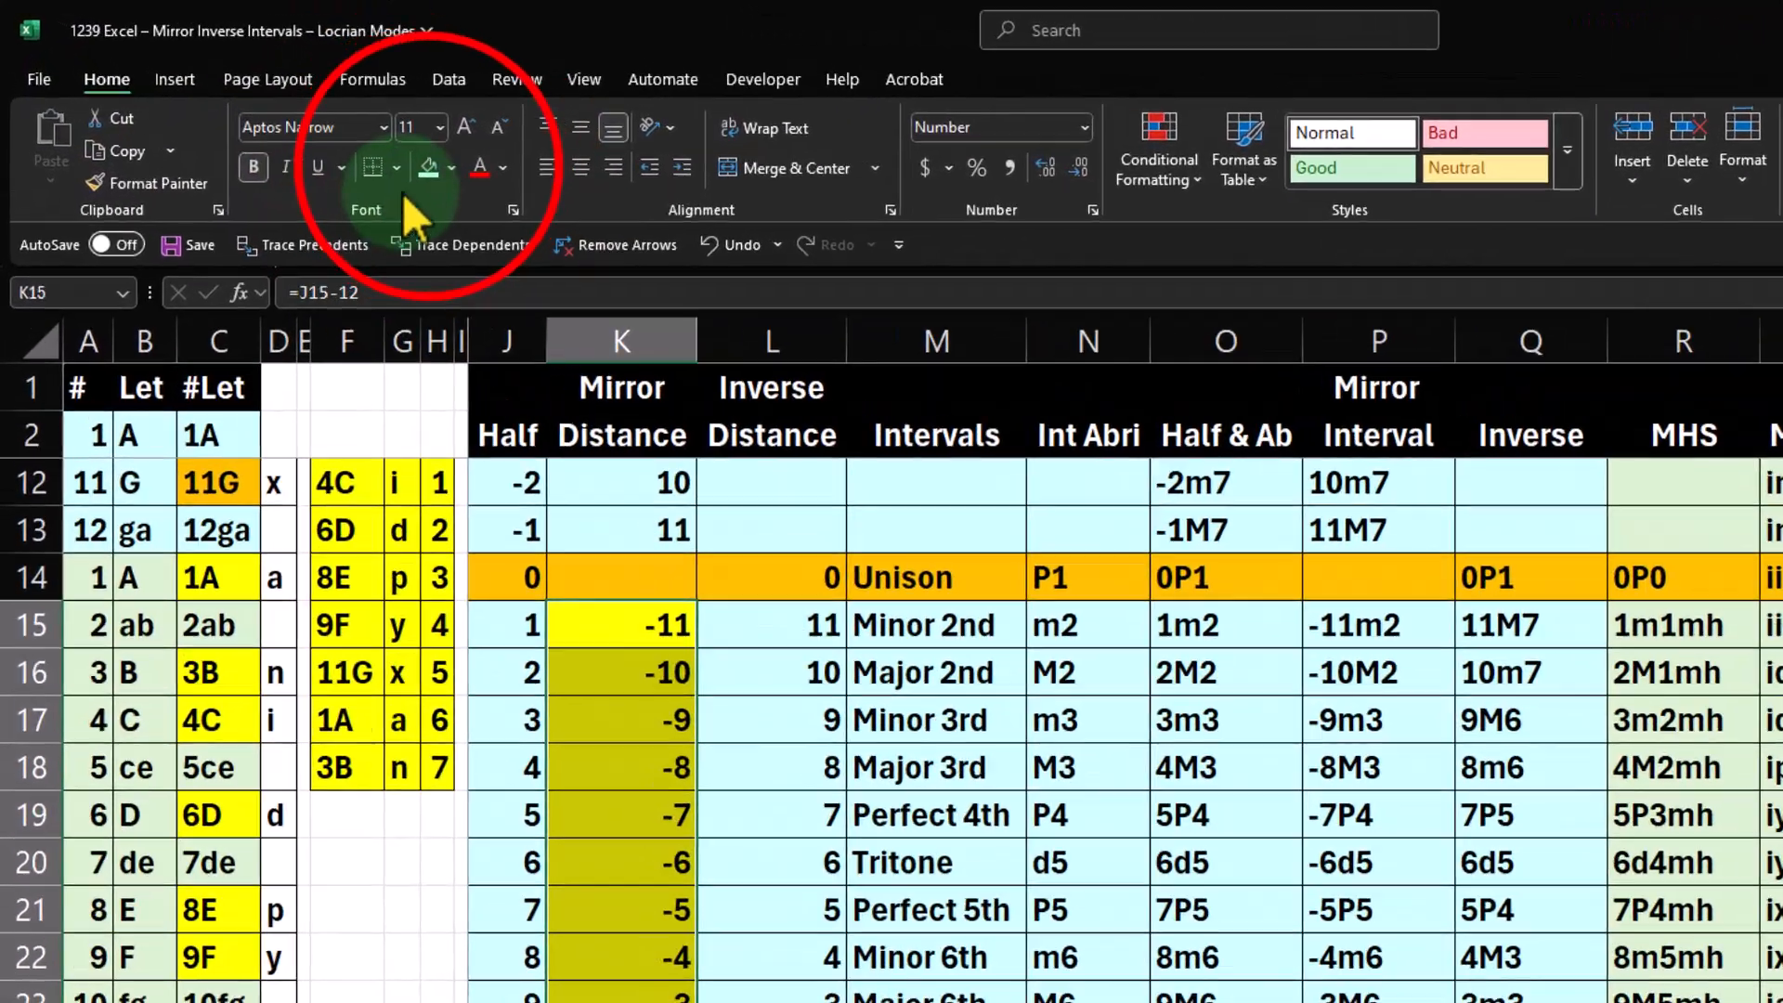
pyautogui.click(428, 167)
pyautogui.click(929, 720)
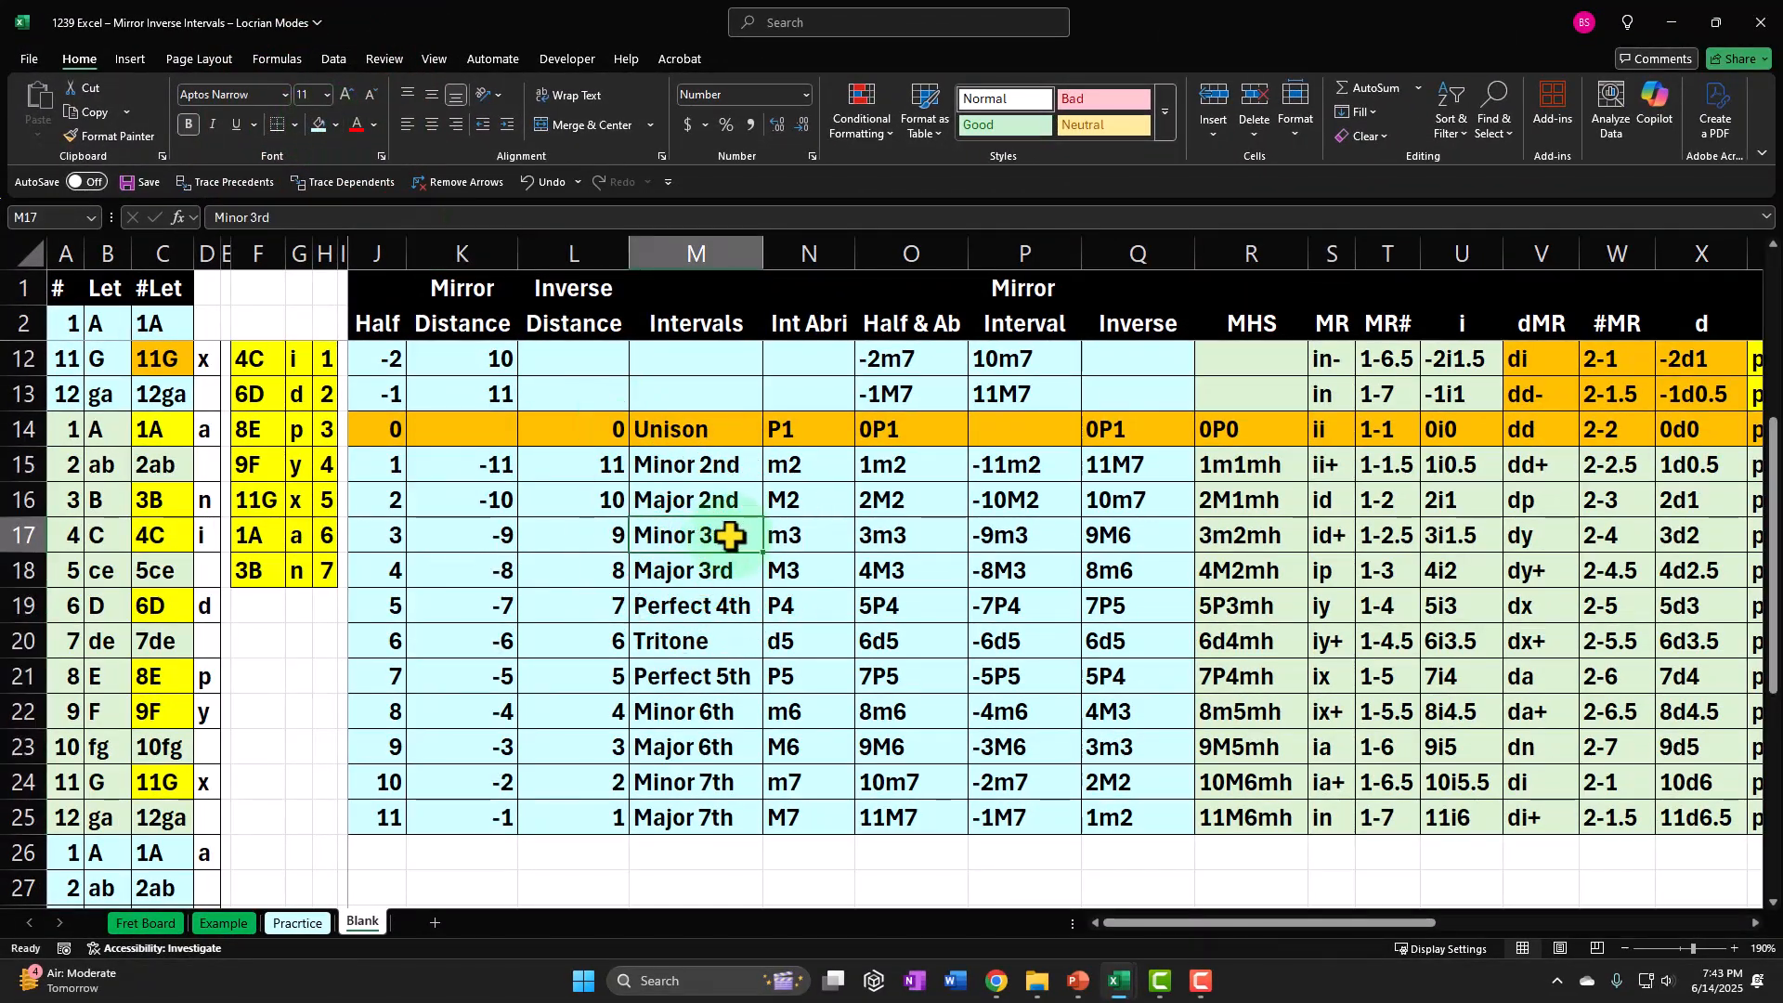
# Hide columns K through N, from Mirror Distance to Int Abri.
pyautogui.scroll(3, 731, 536)
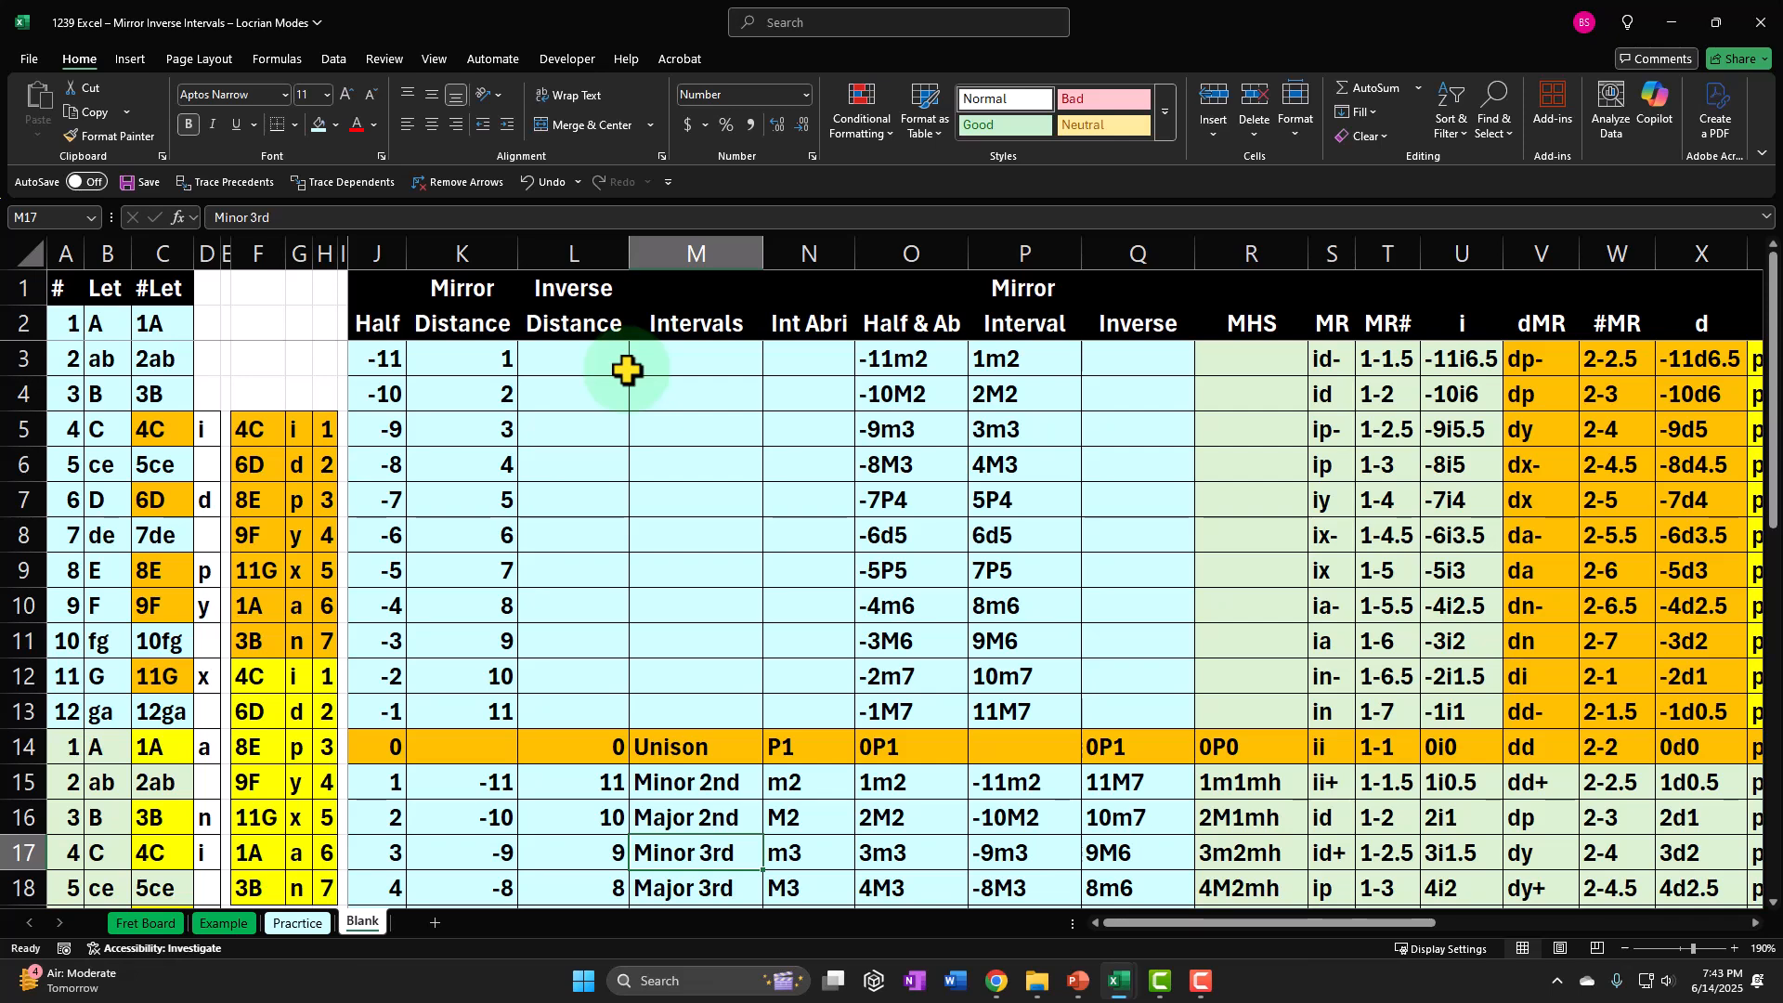
pyautogui.click(454, 247)
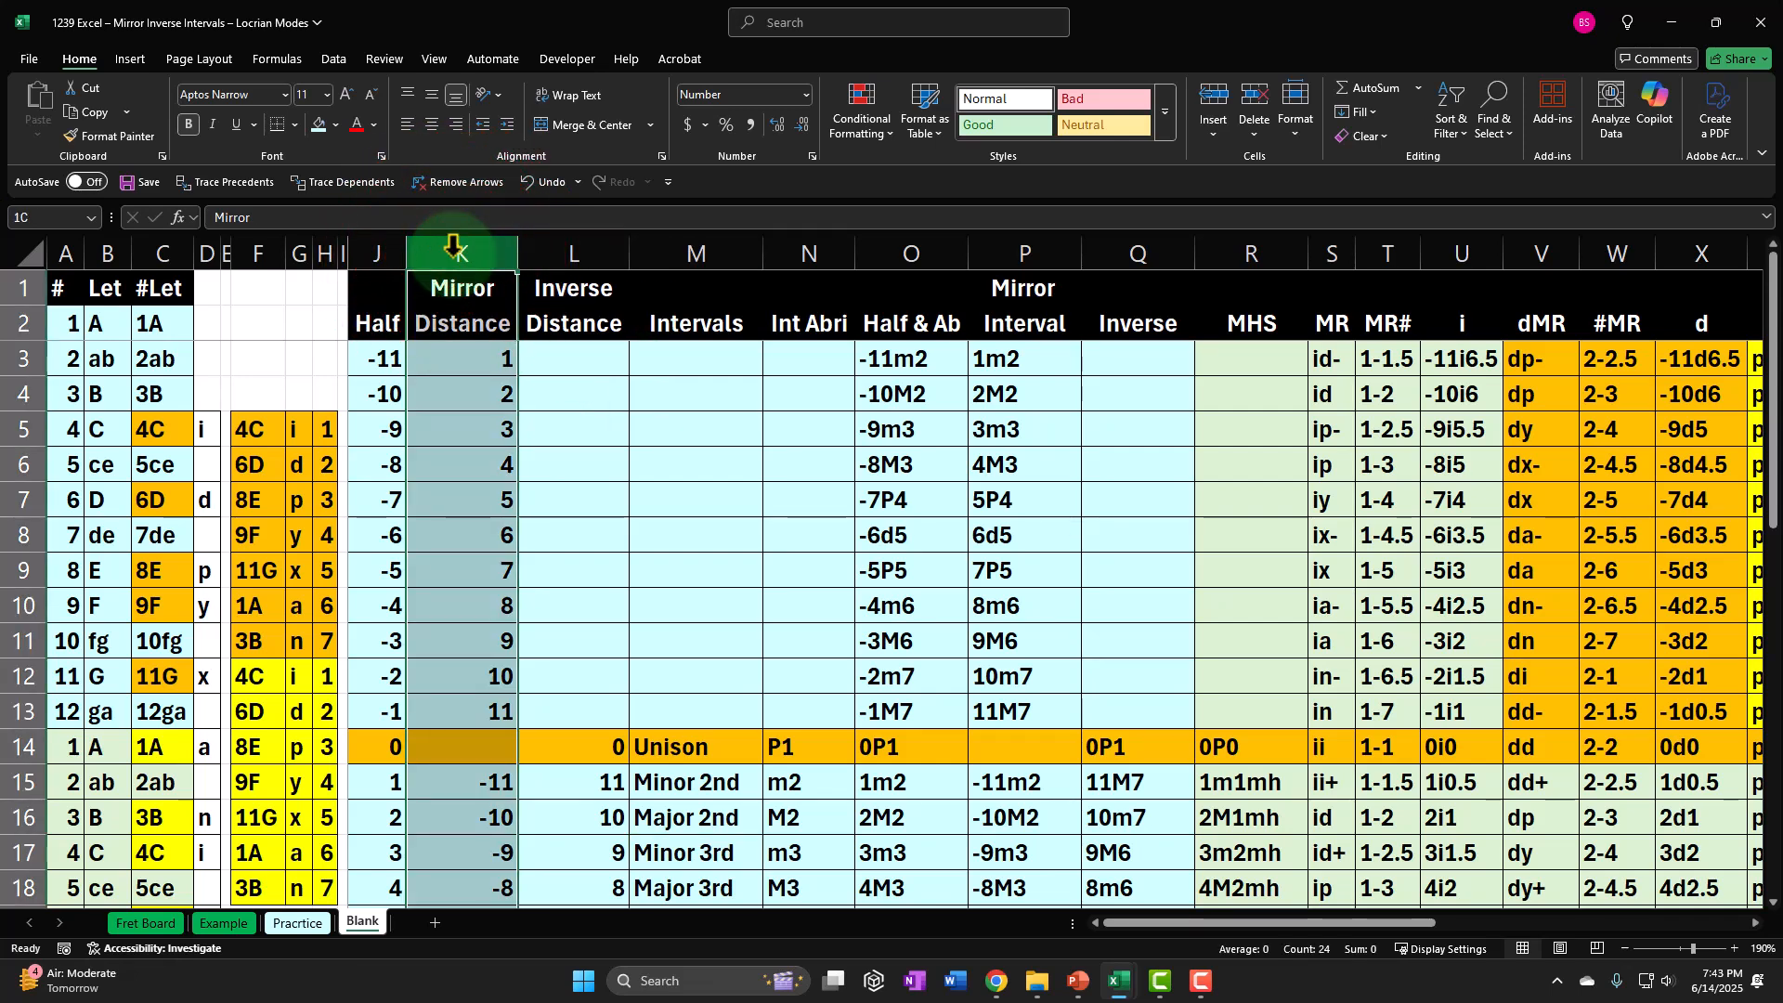
pyautogui.moveTo(522, 257); pyautogui.dragTo(773, 258)
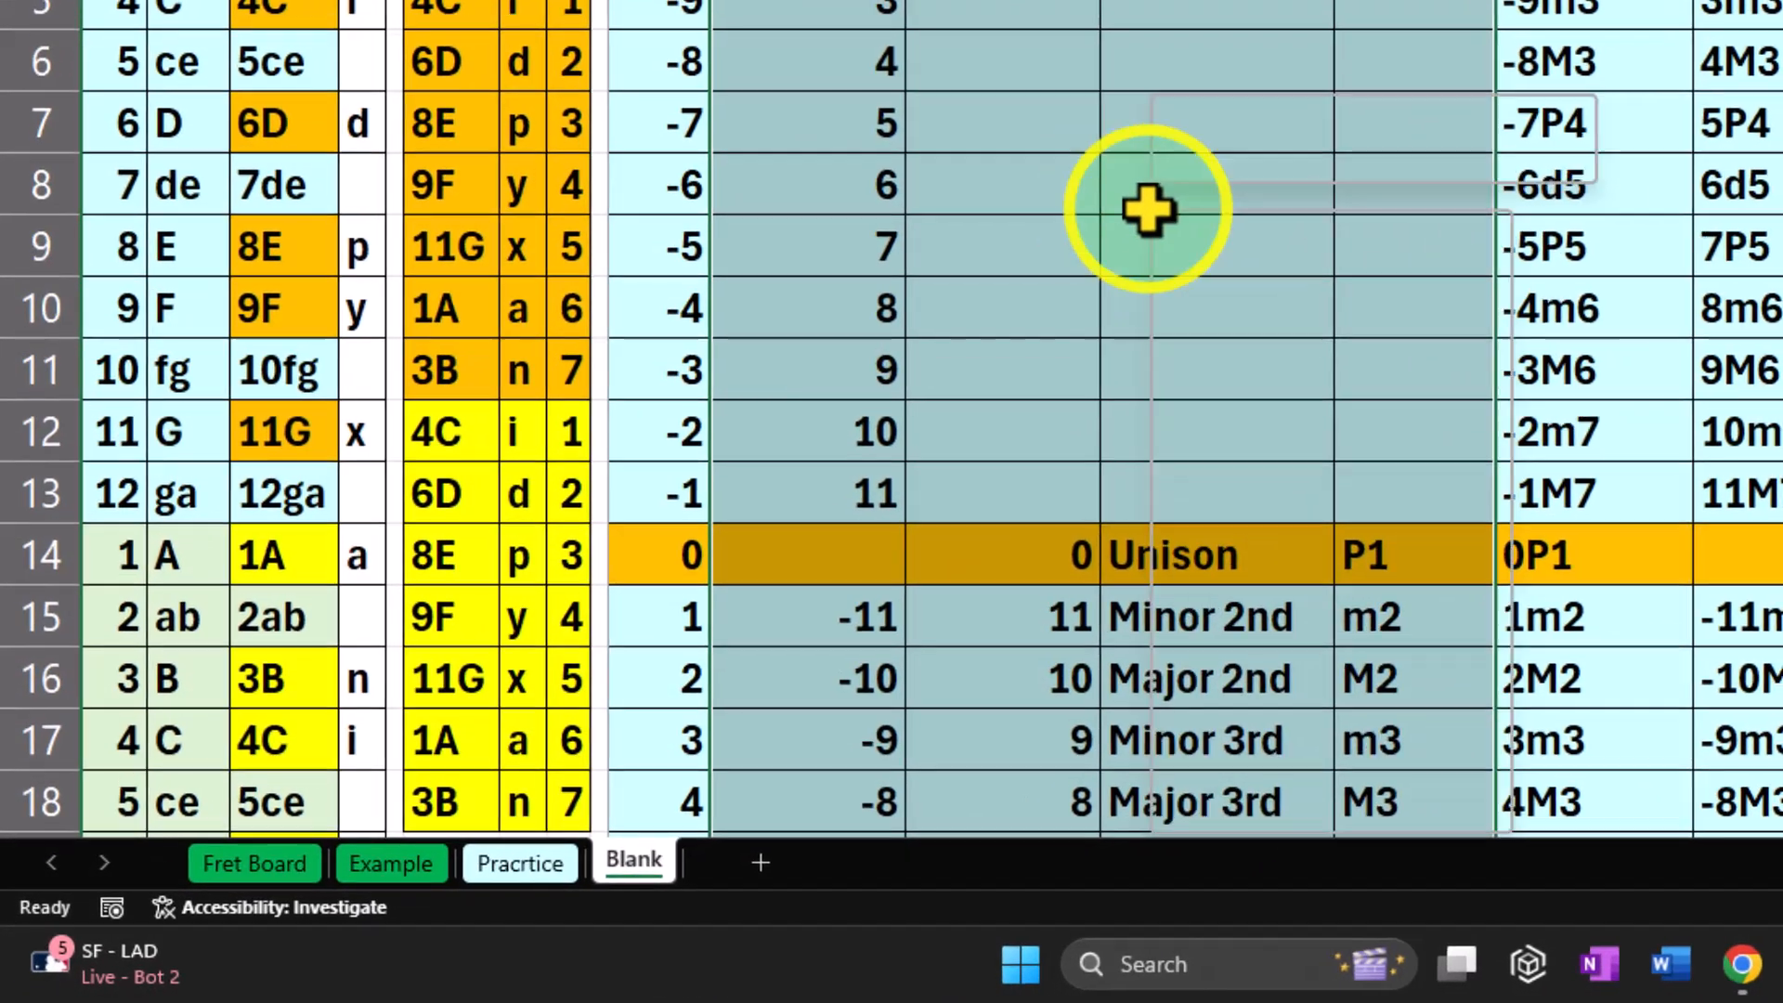
pyautogui.rightClick(845, 426)
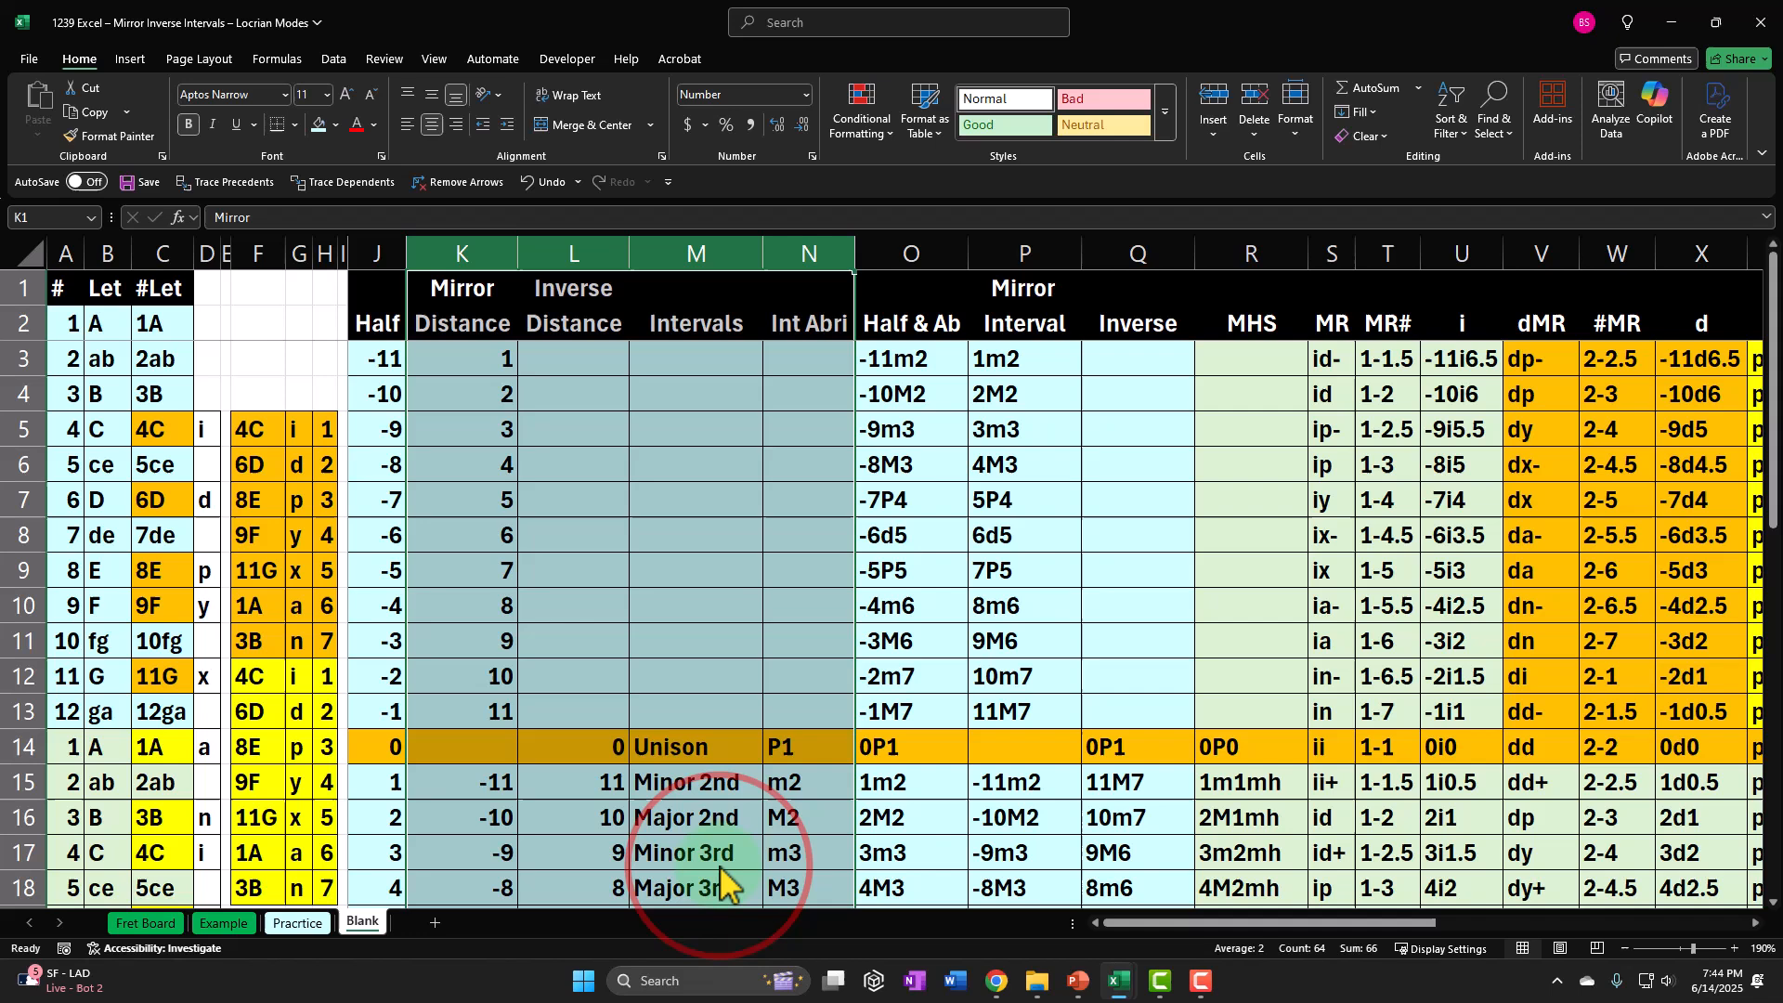
pyautogui.click(955, 821)
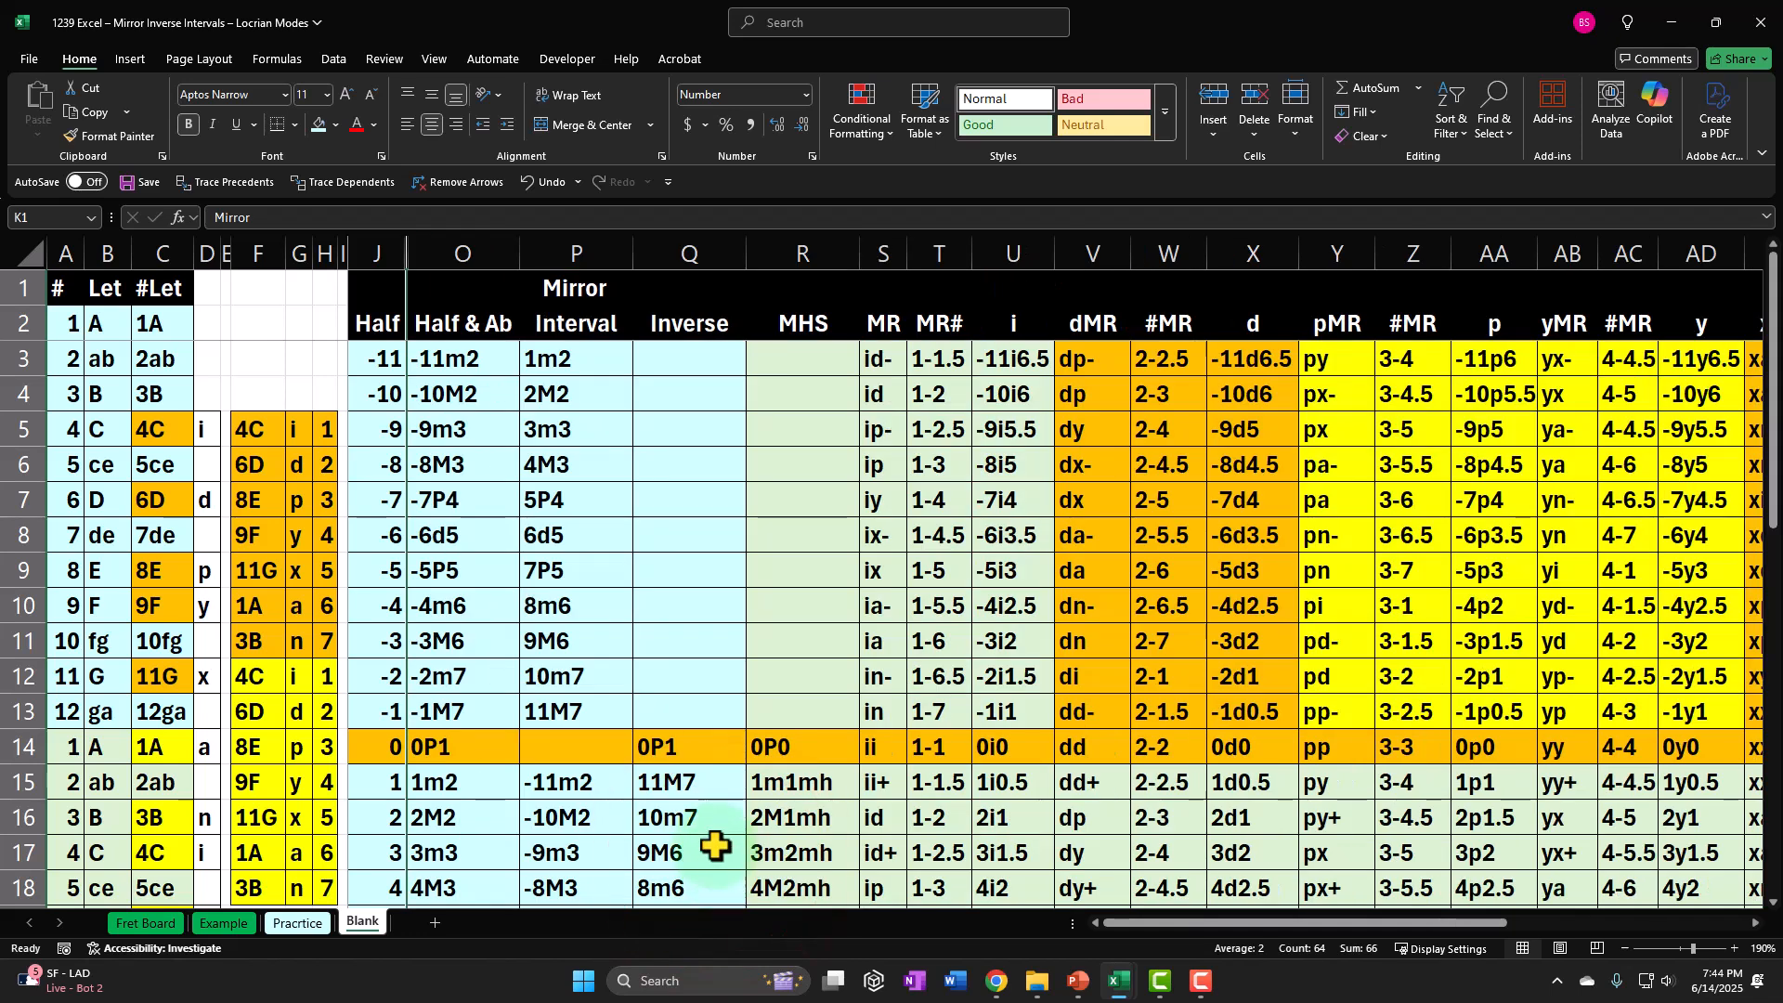
# Hide columns P through R, containing Mirror Interval, Inverse and MHS.
pyautogui.click(593, 415)
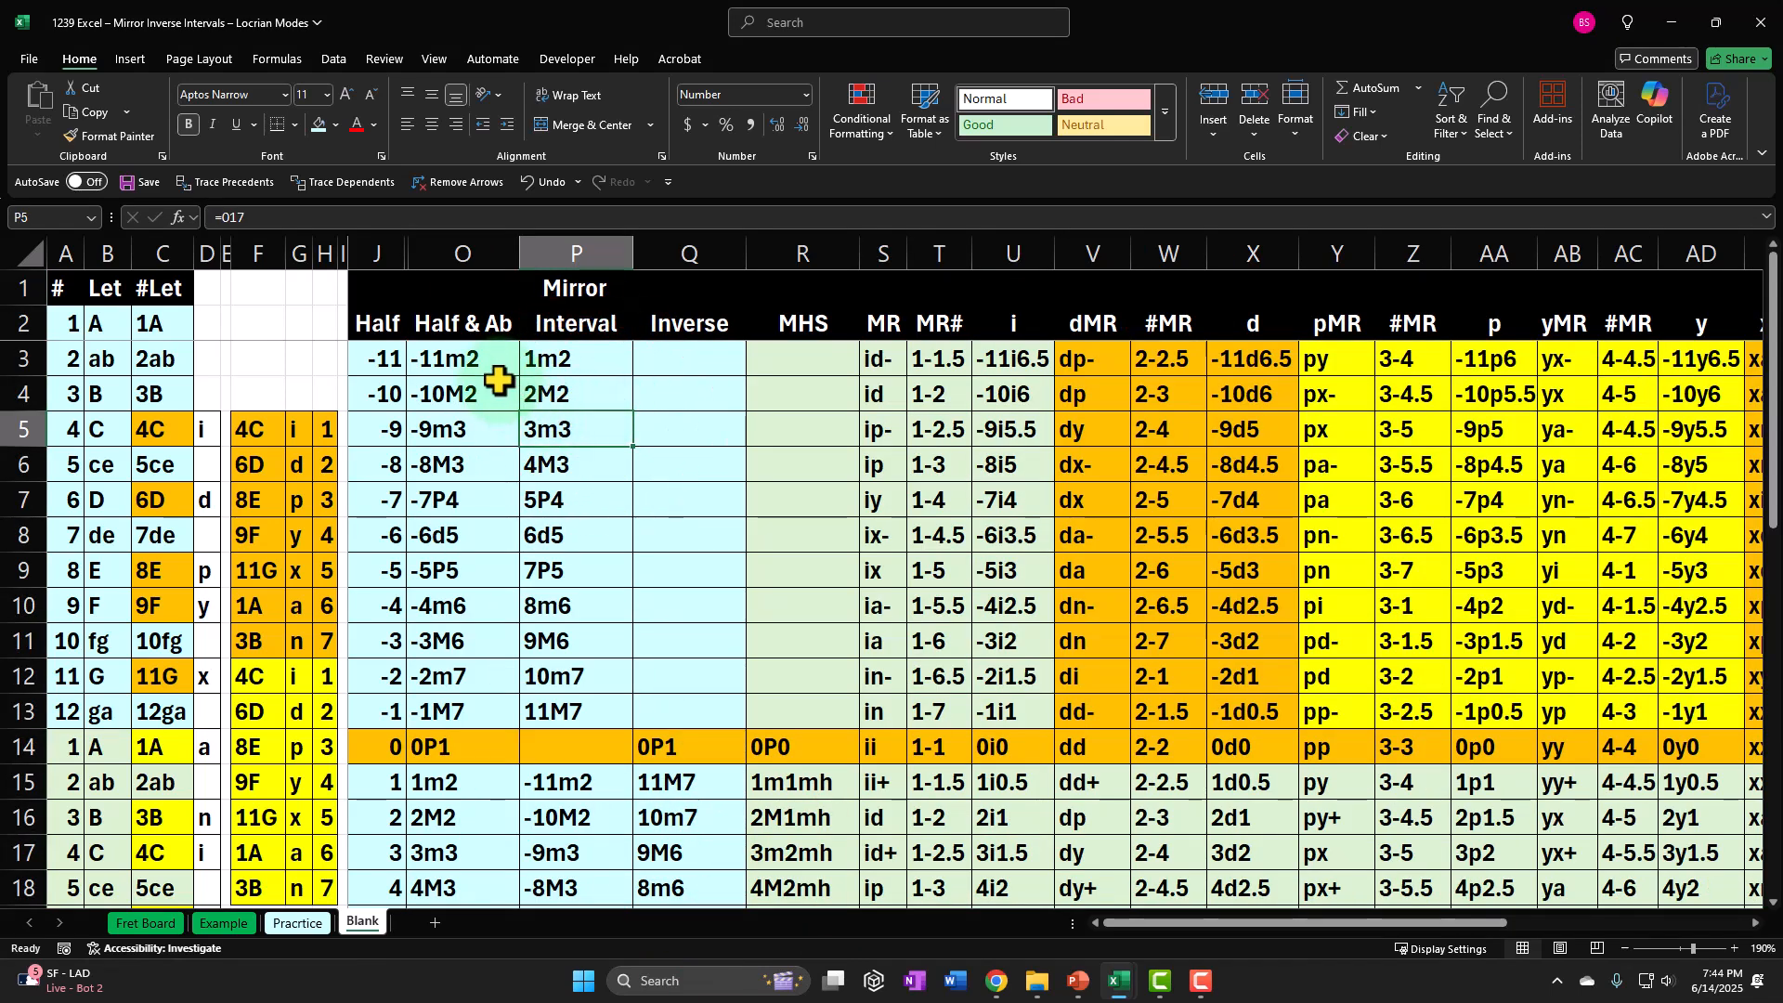
pyautogui.scroll(-3, 495, 378)
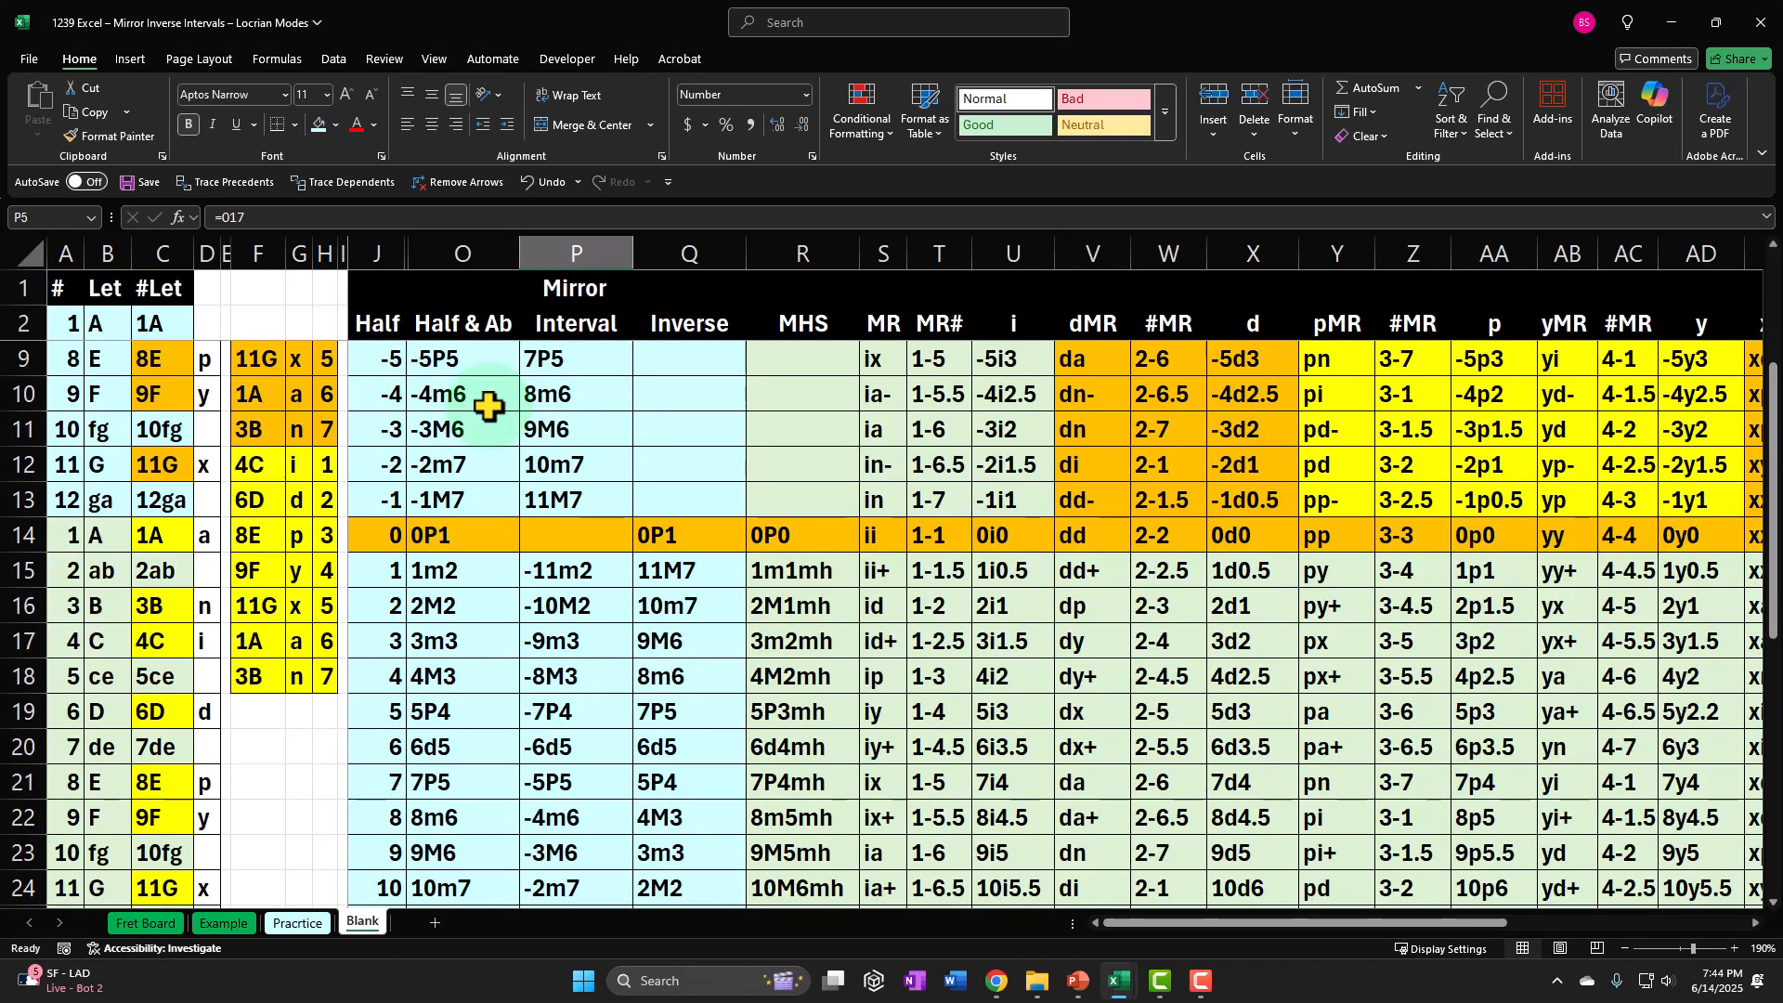
pyautogui.click(585, 247)
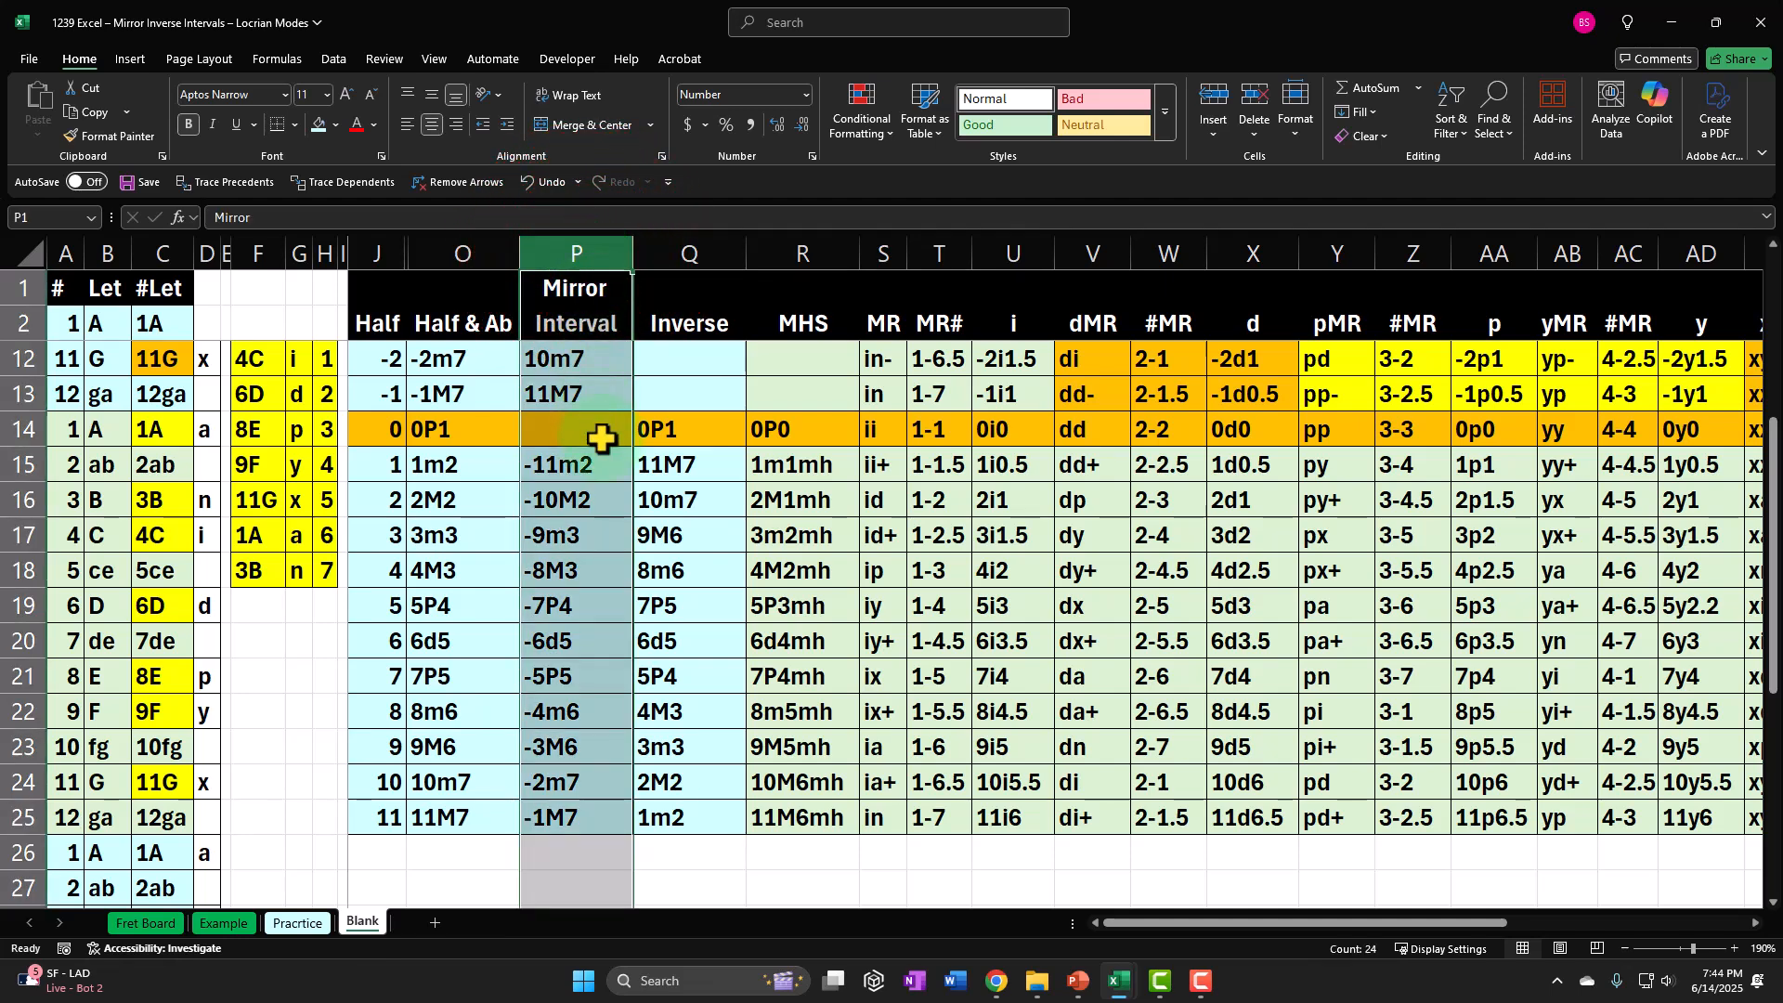
pyautogui.moveTo(581, 247); pyautogui.dragTo(650, 252)
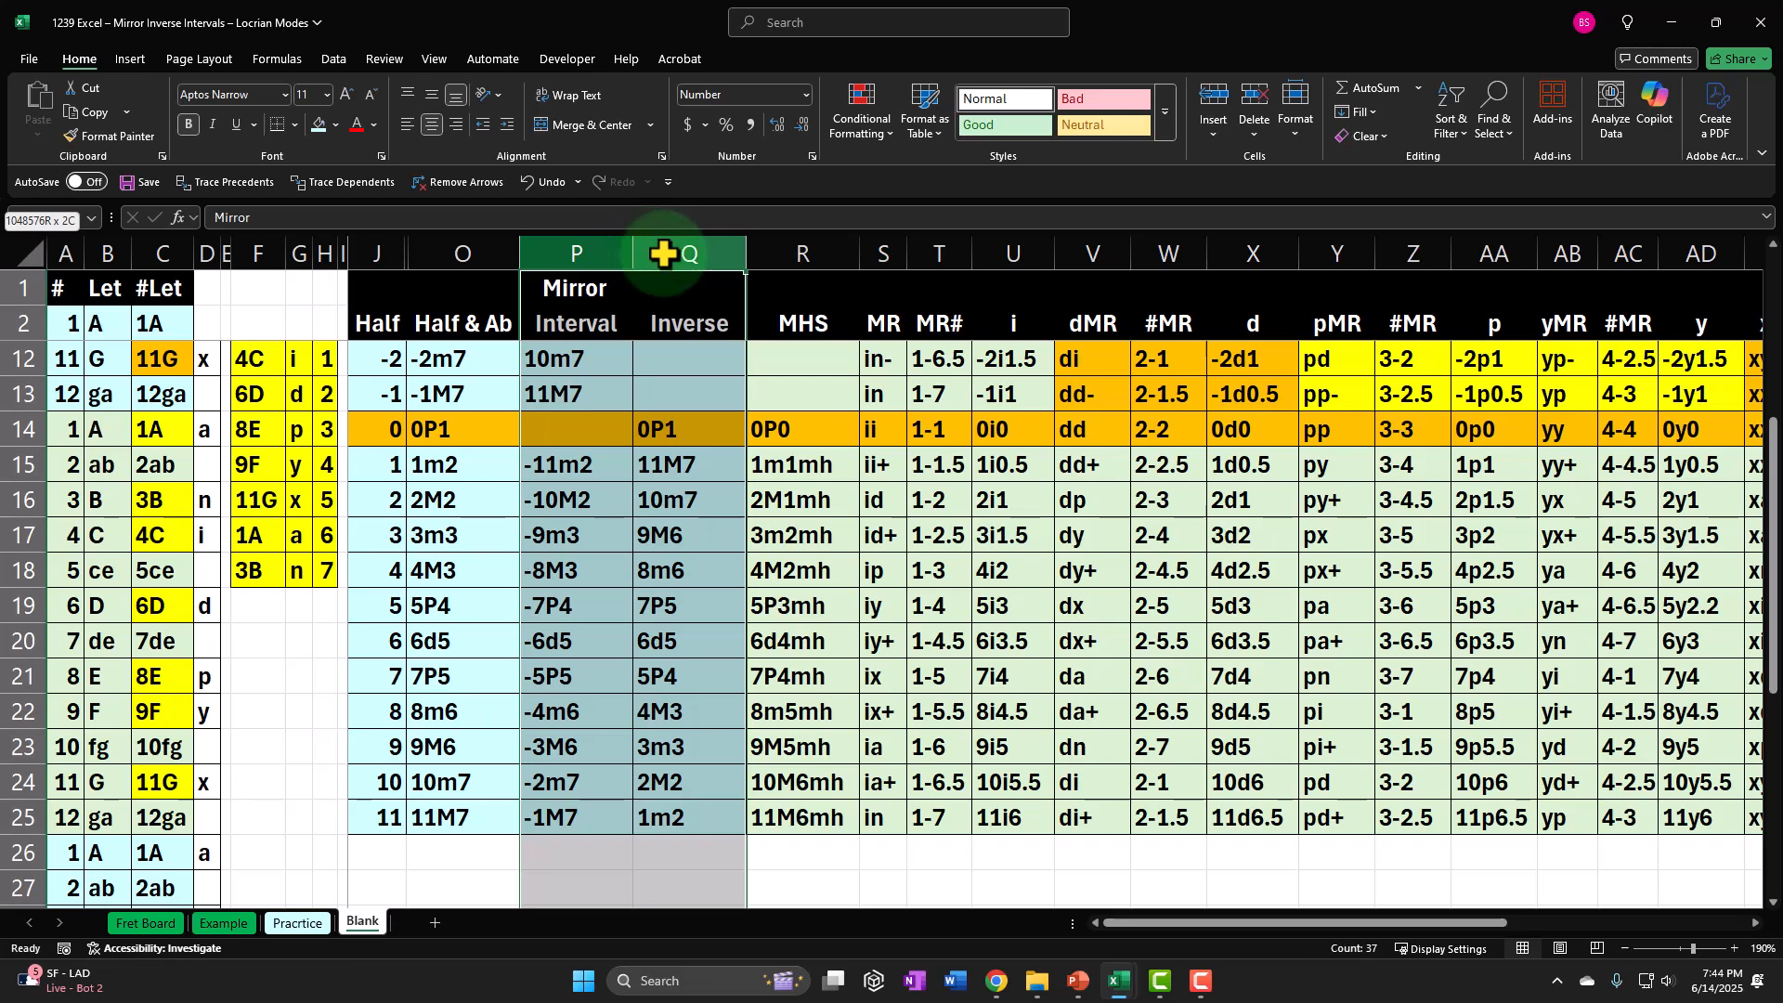
pyautogui.moveTo(738, 254); pyautogui.dragTo(815, 252)
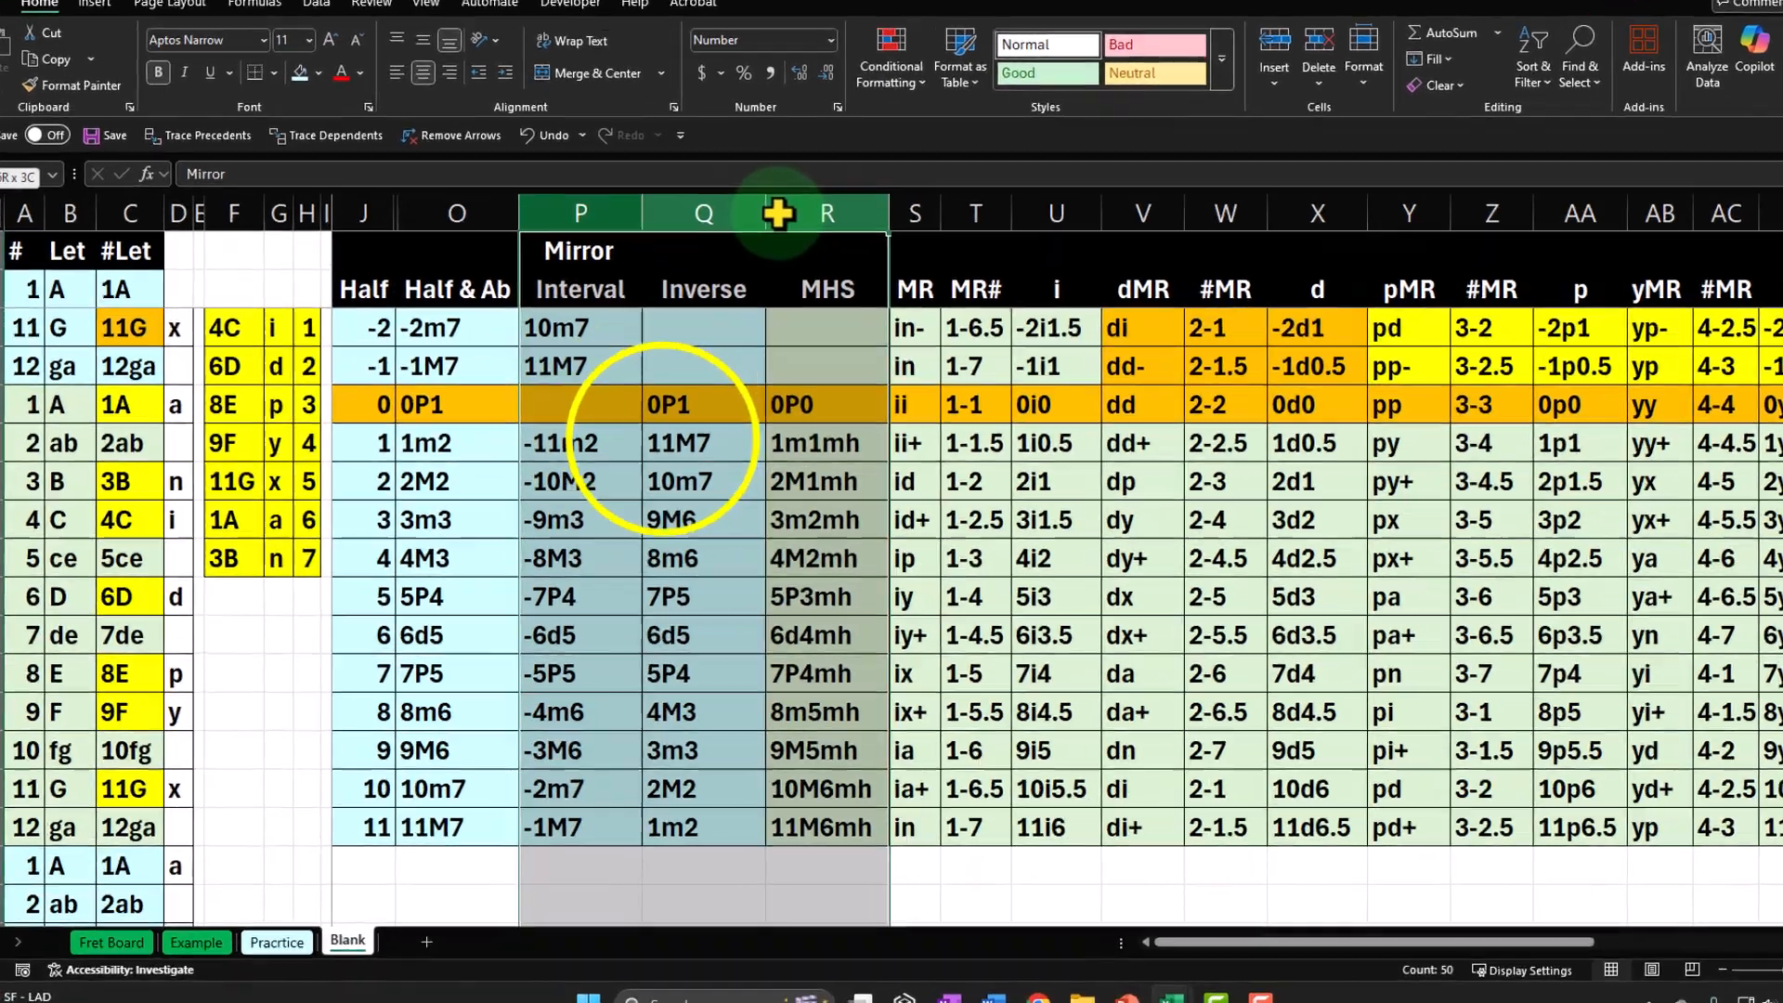
pyautogui.rightClick(655, 466)
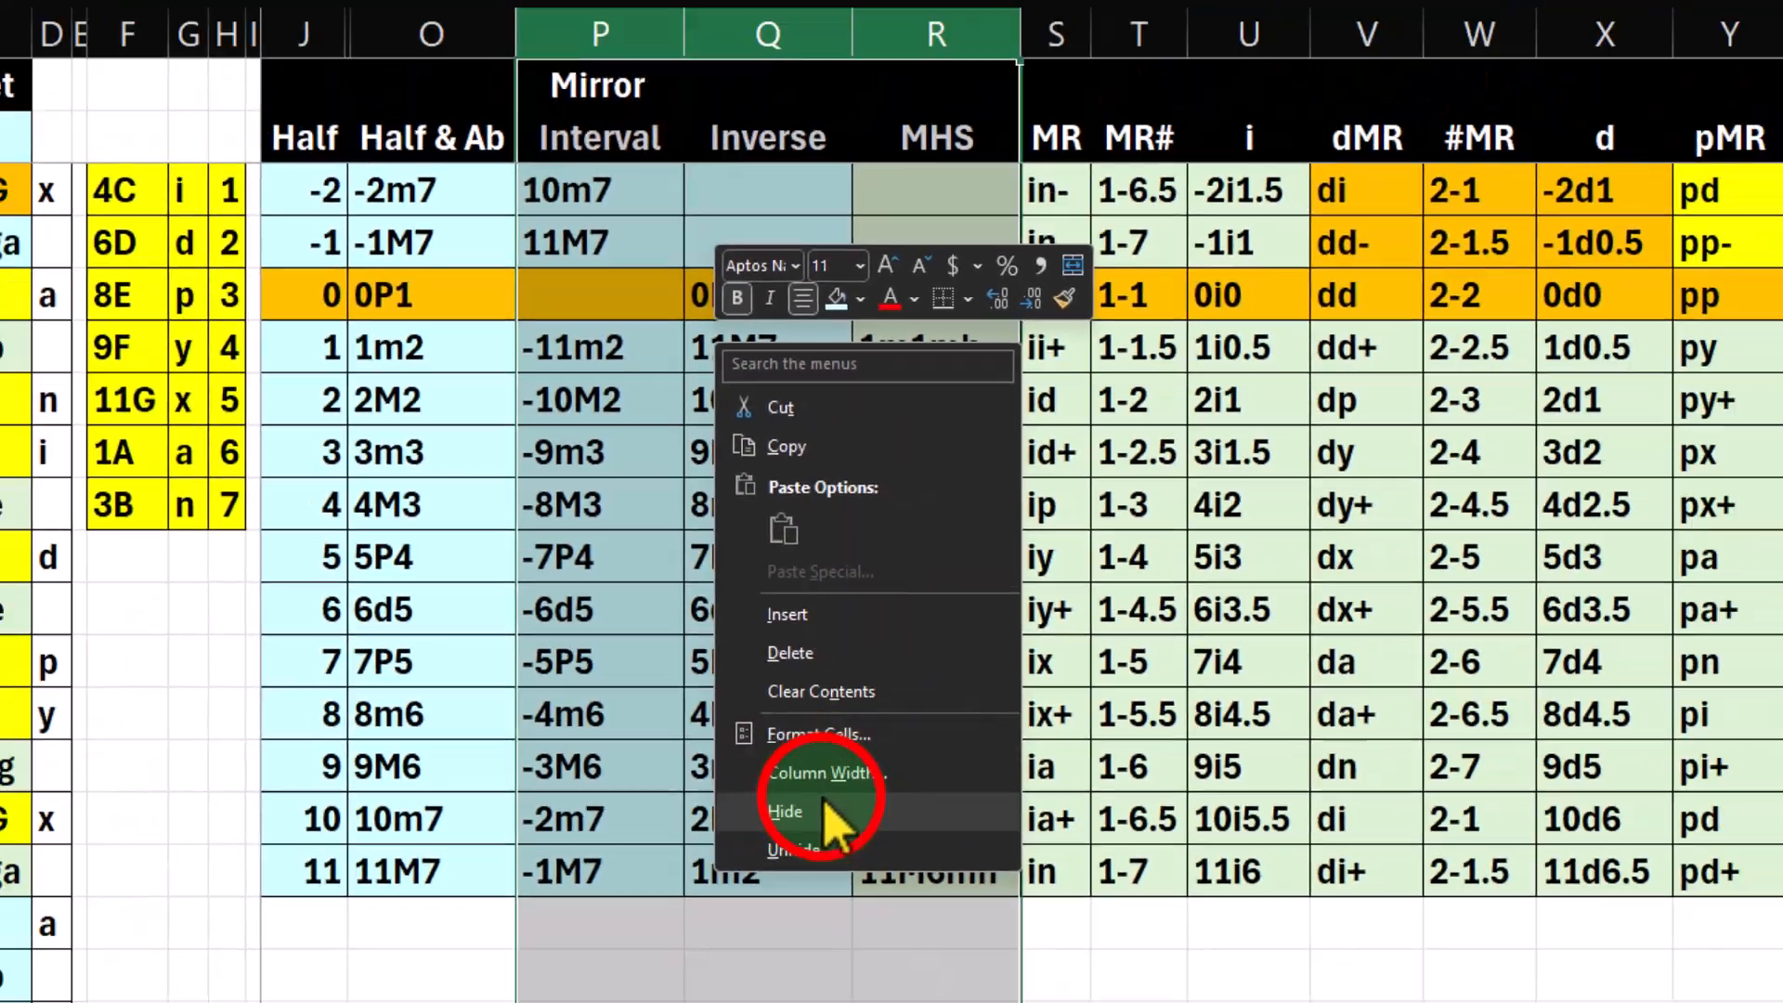
pyautogui.click(894, 855)
# Highlight the negative half steps in J3:J13, and the twelve numbered notes in A2:C13.
pyautogui.scroll(3, 734, 784)
pyautogui.click(385, 501)
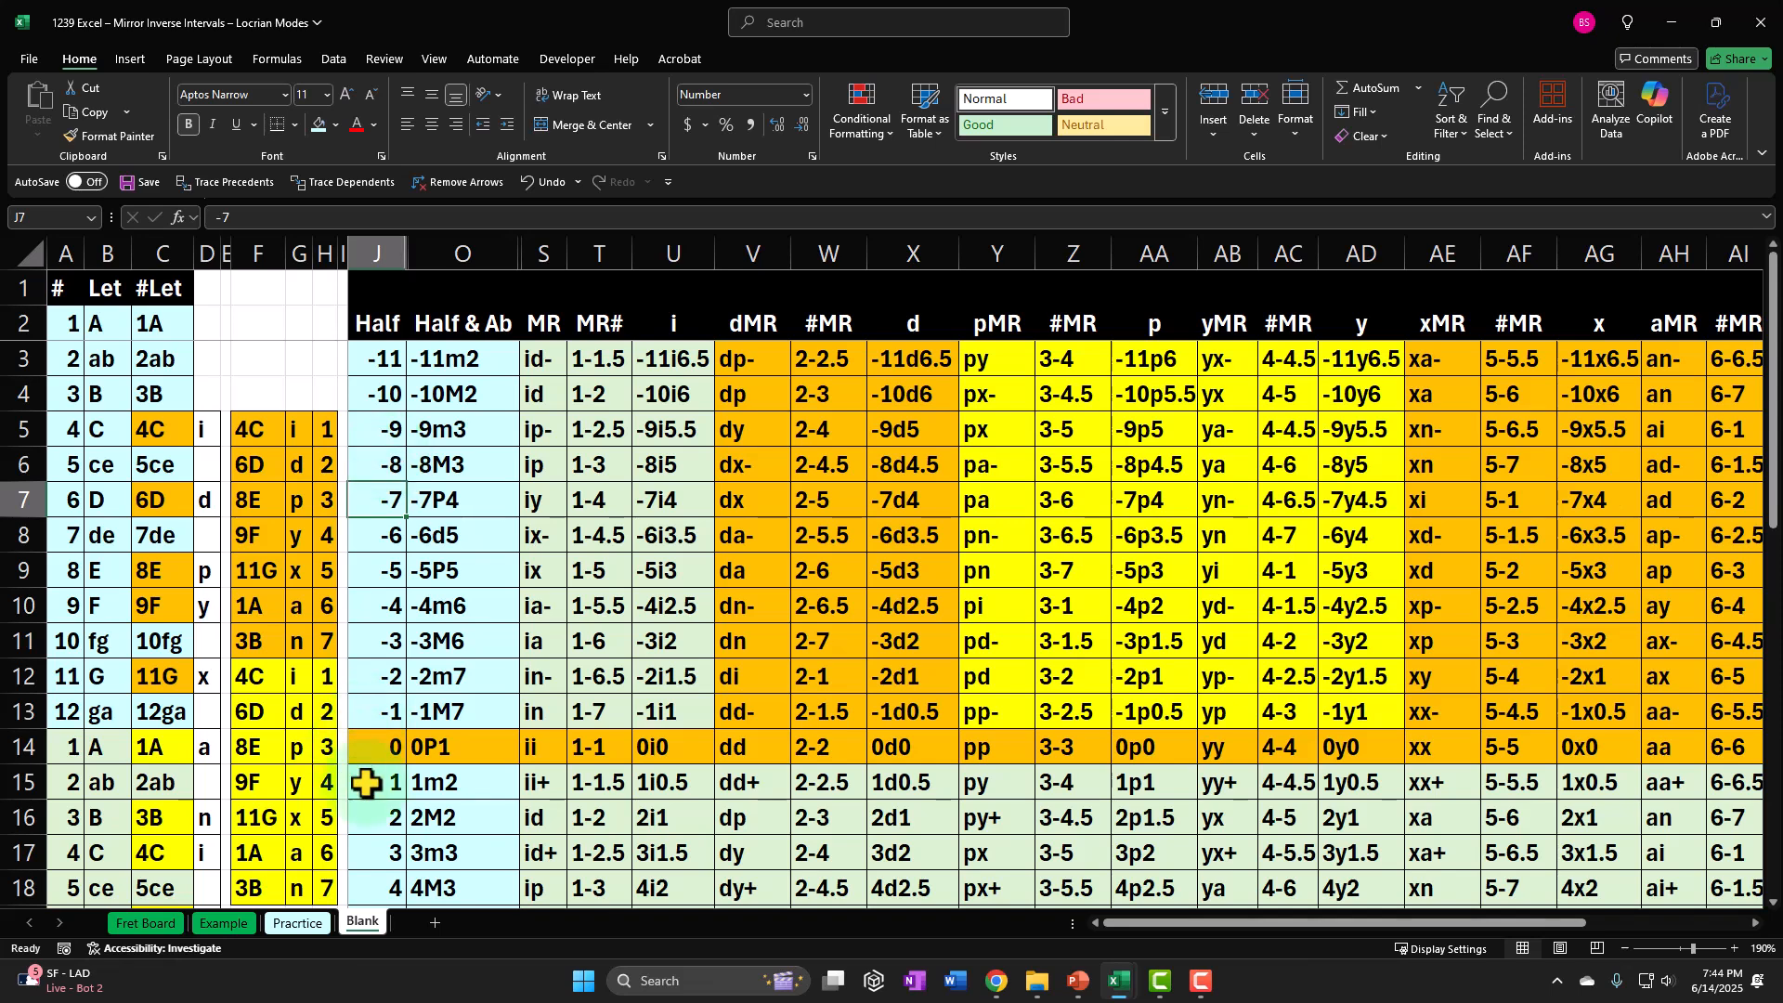
pyautogui.moveTo(376, 367); pyautogui.dragTo(382, 711)
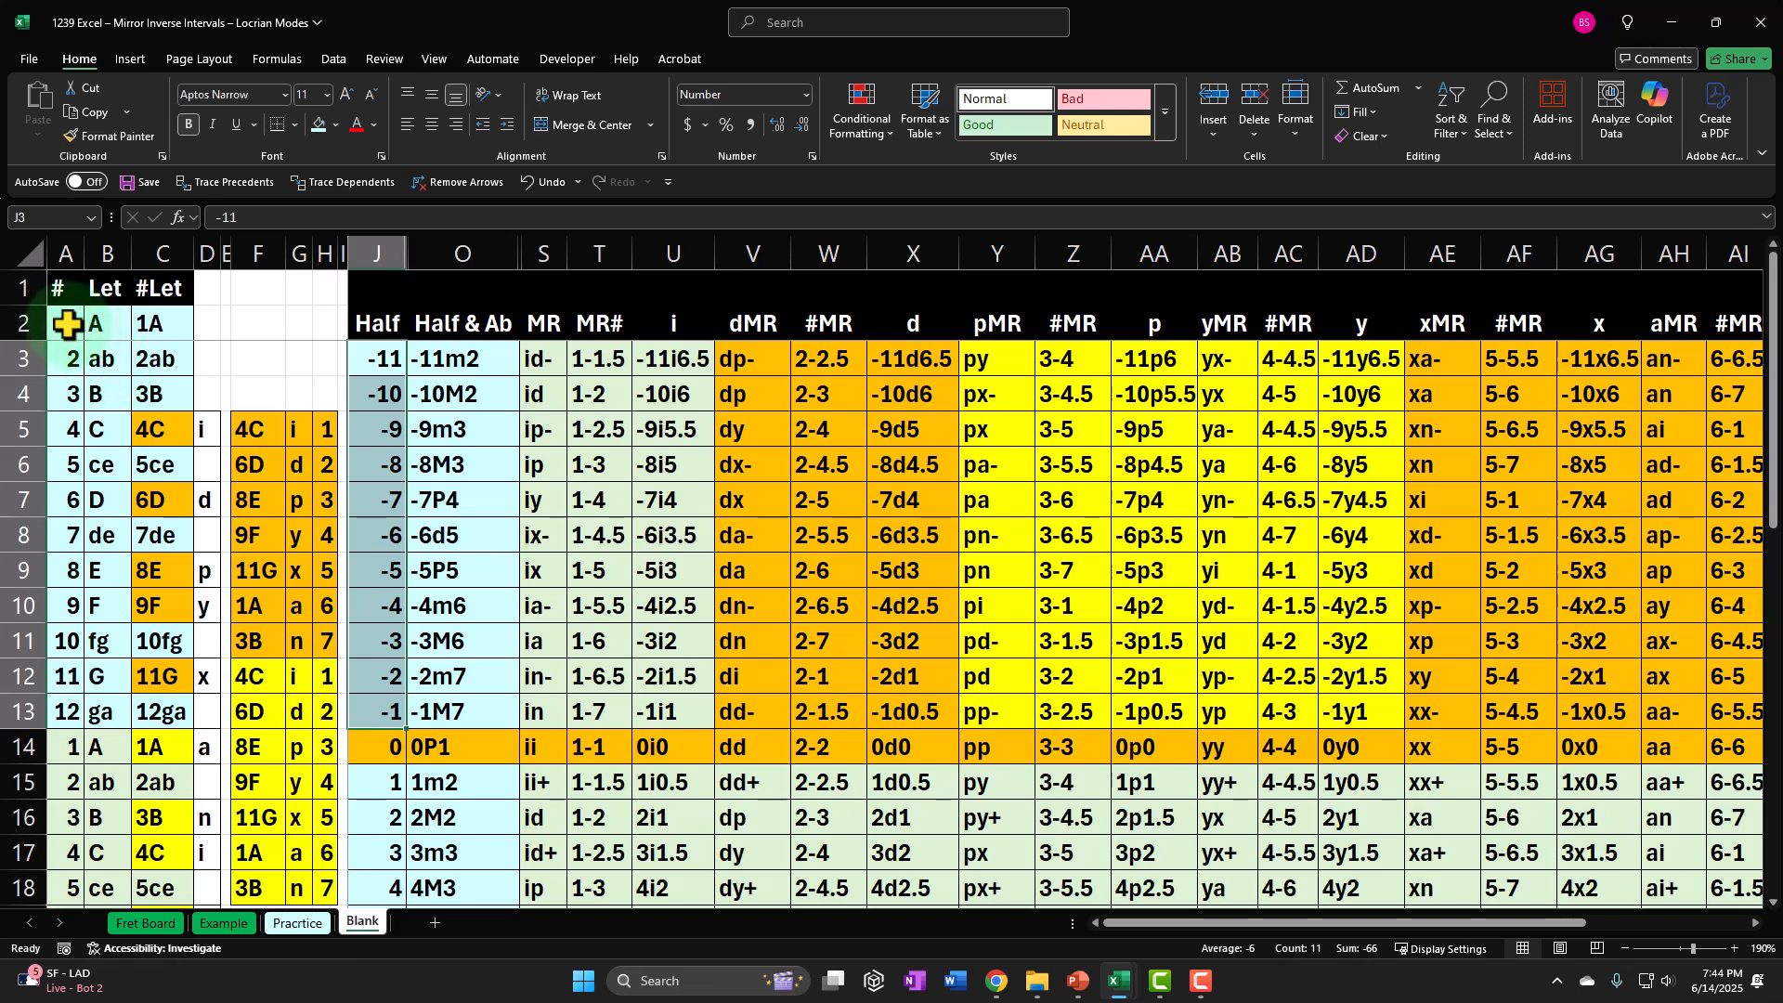
pyautogui.moveTo(60, 320); pyautogui.dragTo(166, 694)
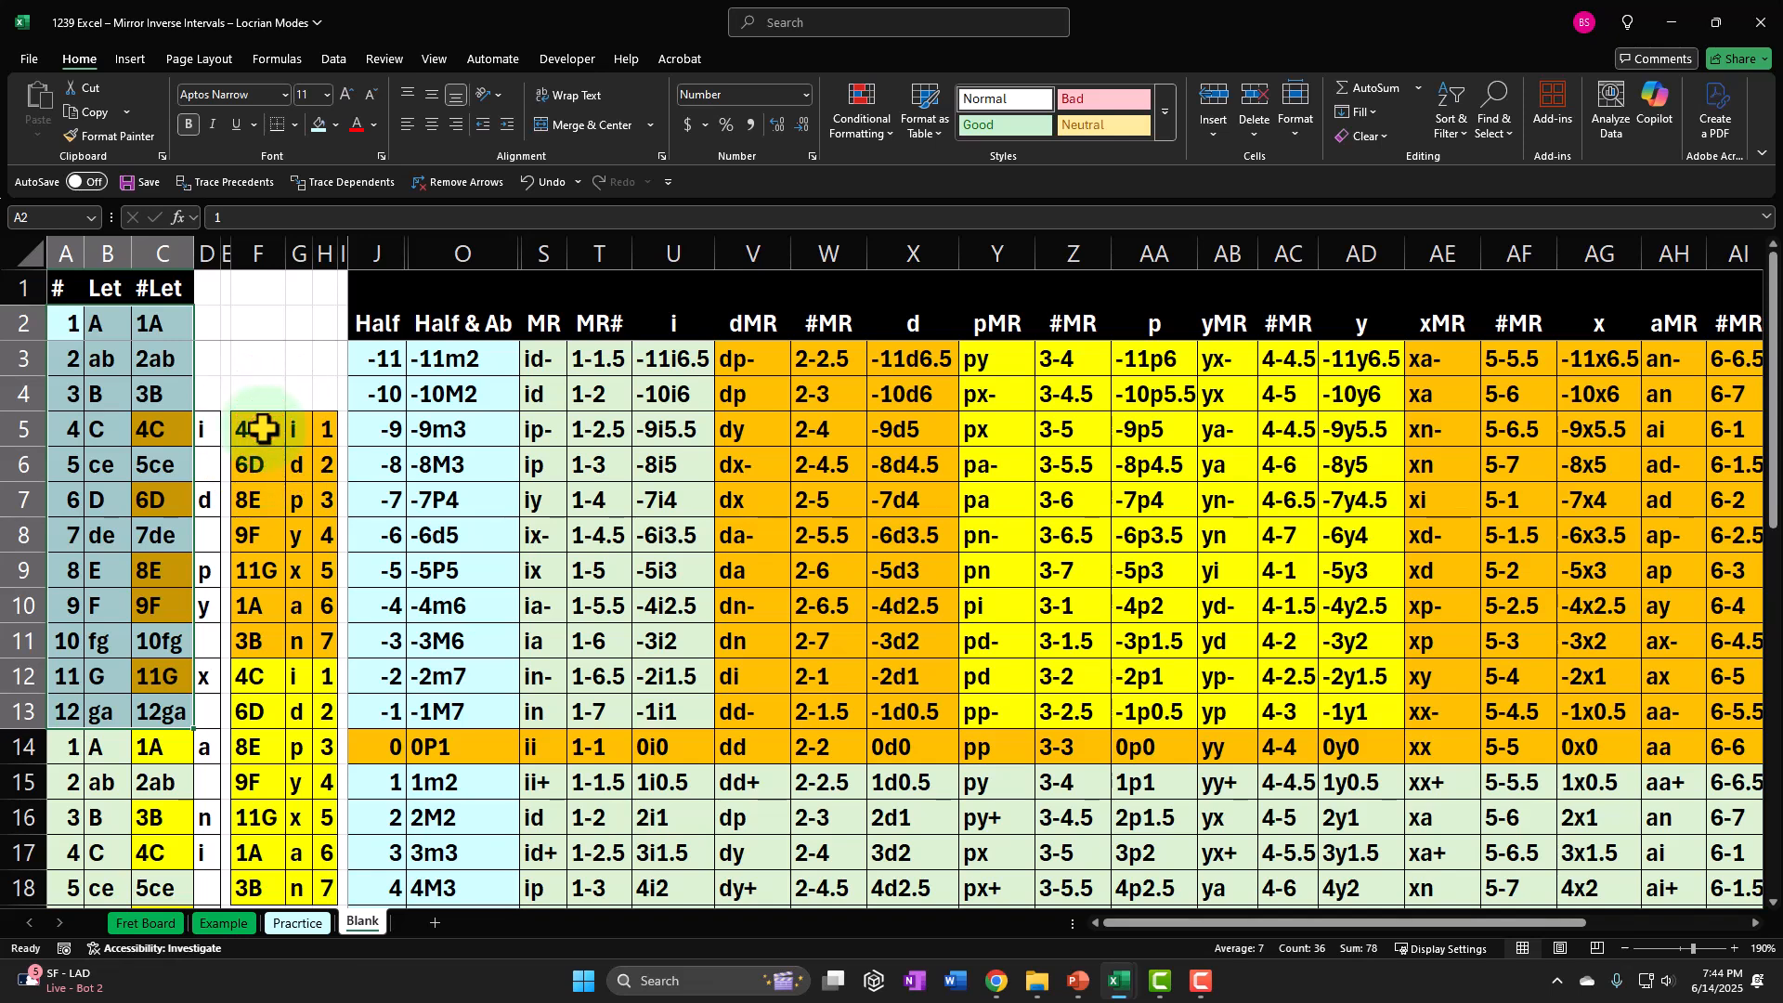
# Highlight the mode's notes in F5:F11, its letters in G5:G11 and its degree numbers in H5:H11 in turn.
pyautogui.moveTo(253, 429); pyautogui.dragTo(254, 631)
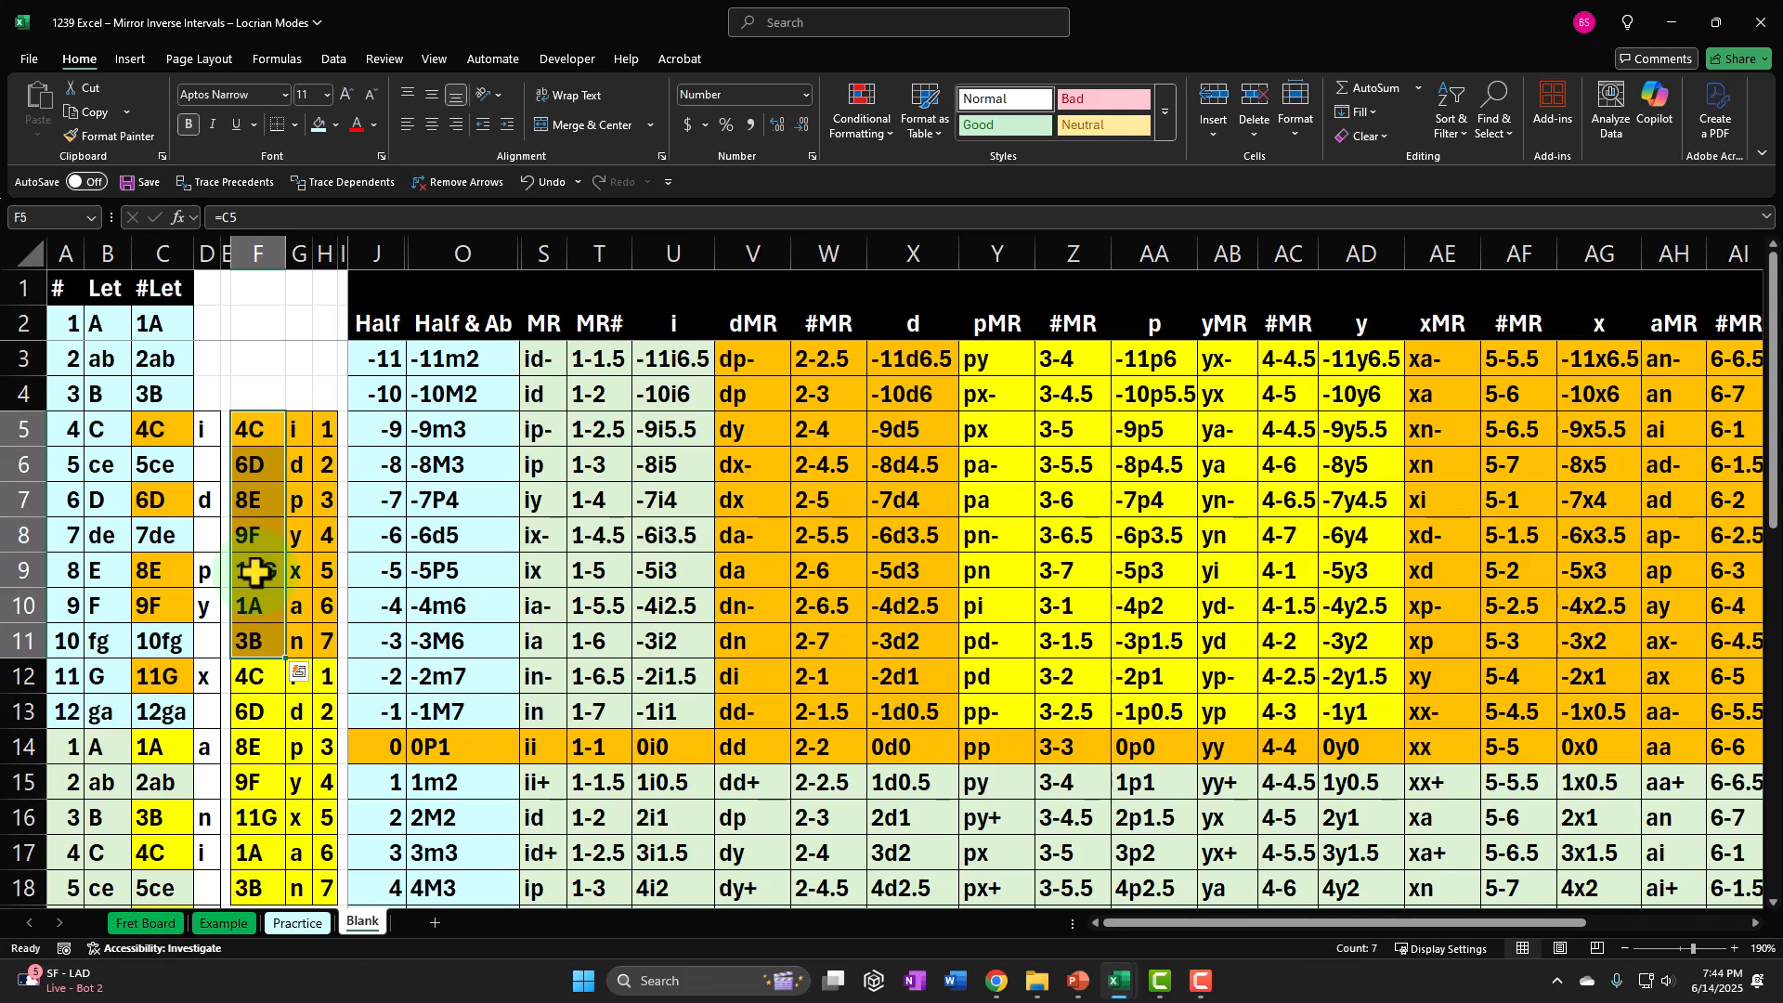
pyautogui.moveTo(299, 426); pyautogui.dragTo(289, 641)
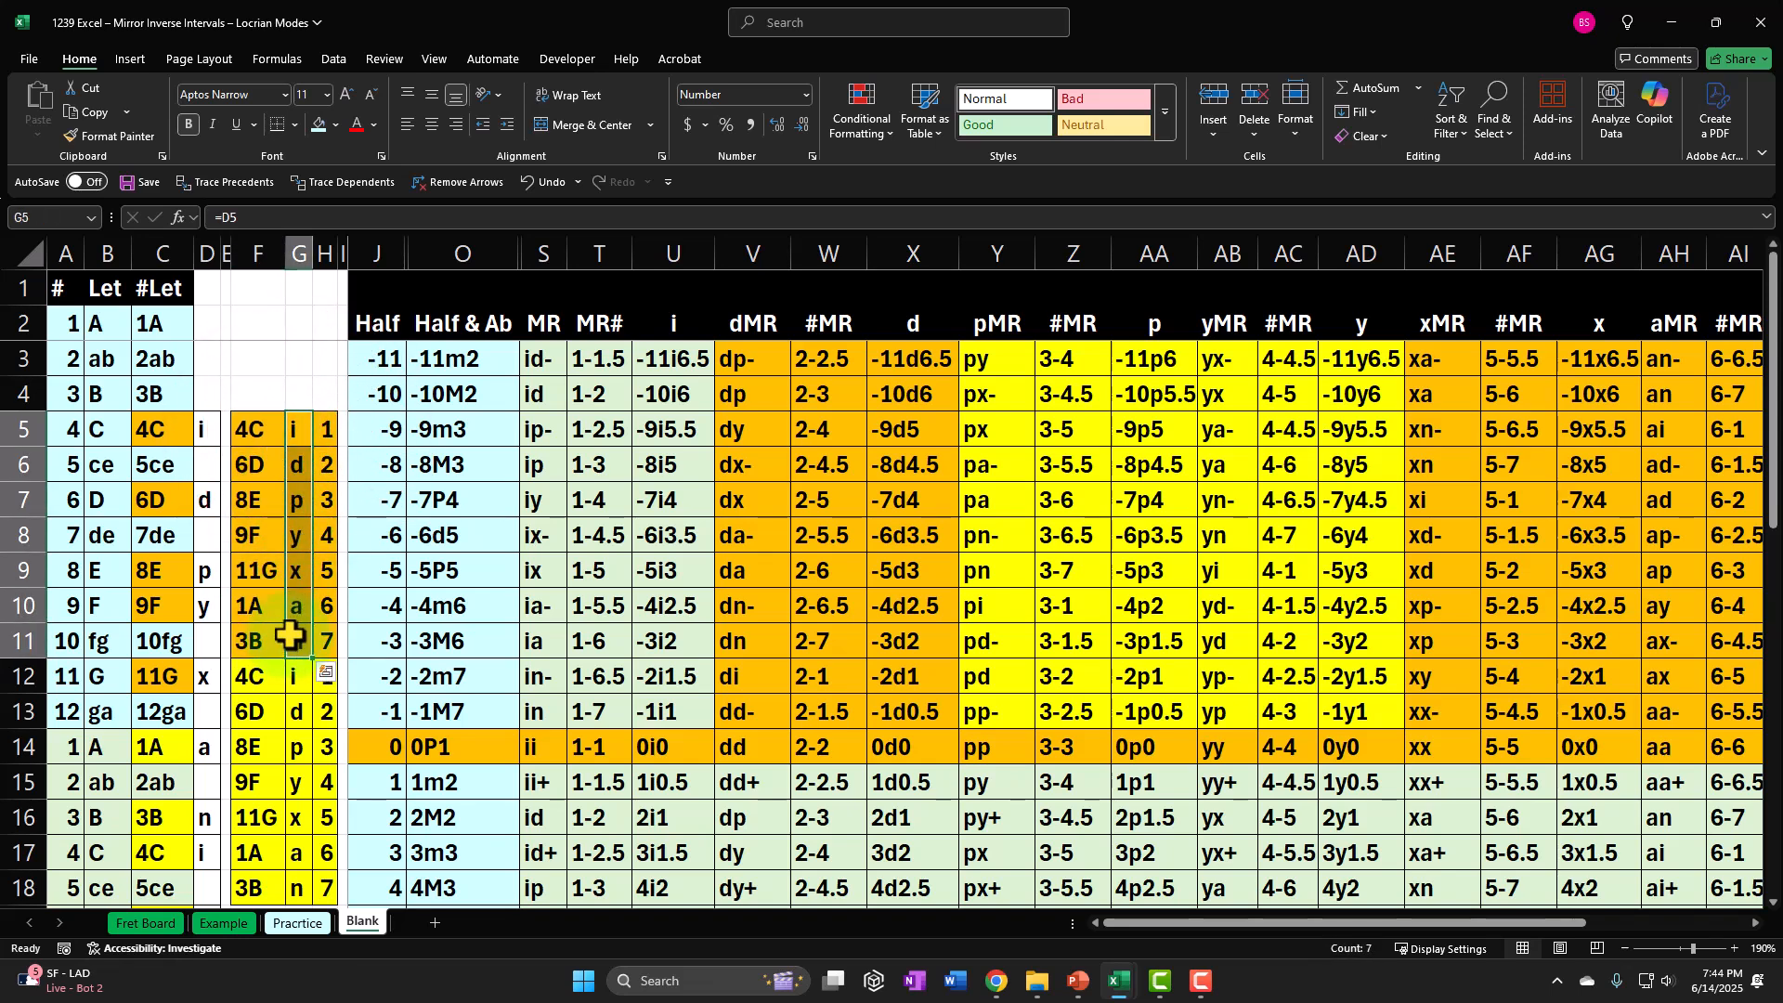
pyautogui.moveTo(320, 433); pyautogui.dragTo(332, 641)
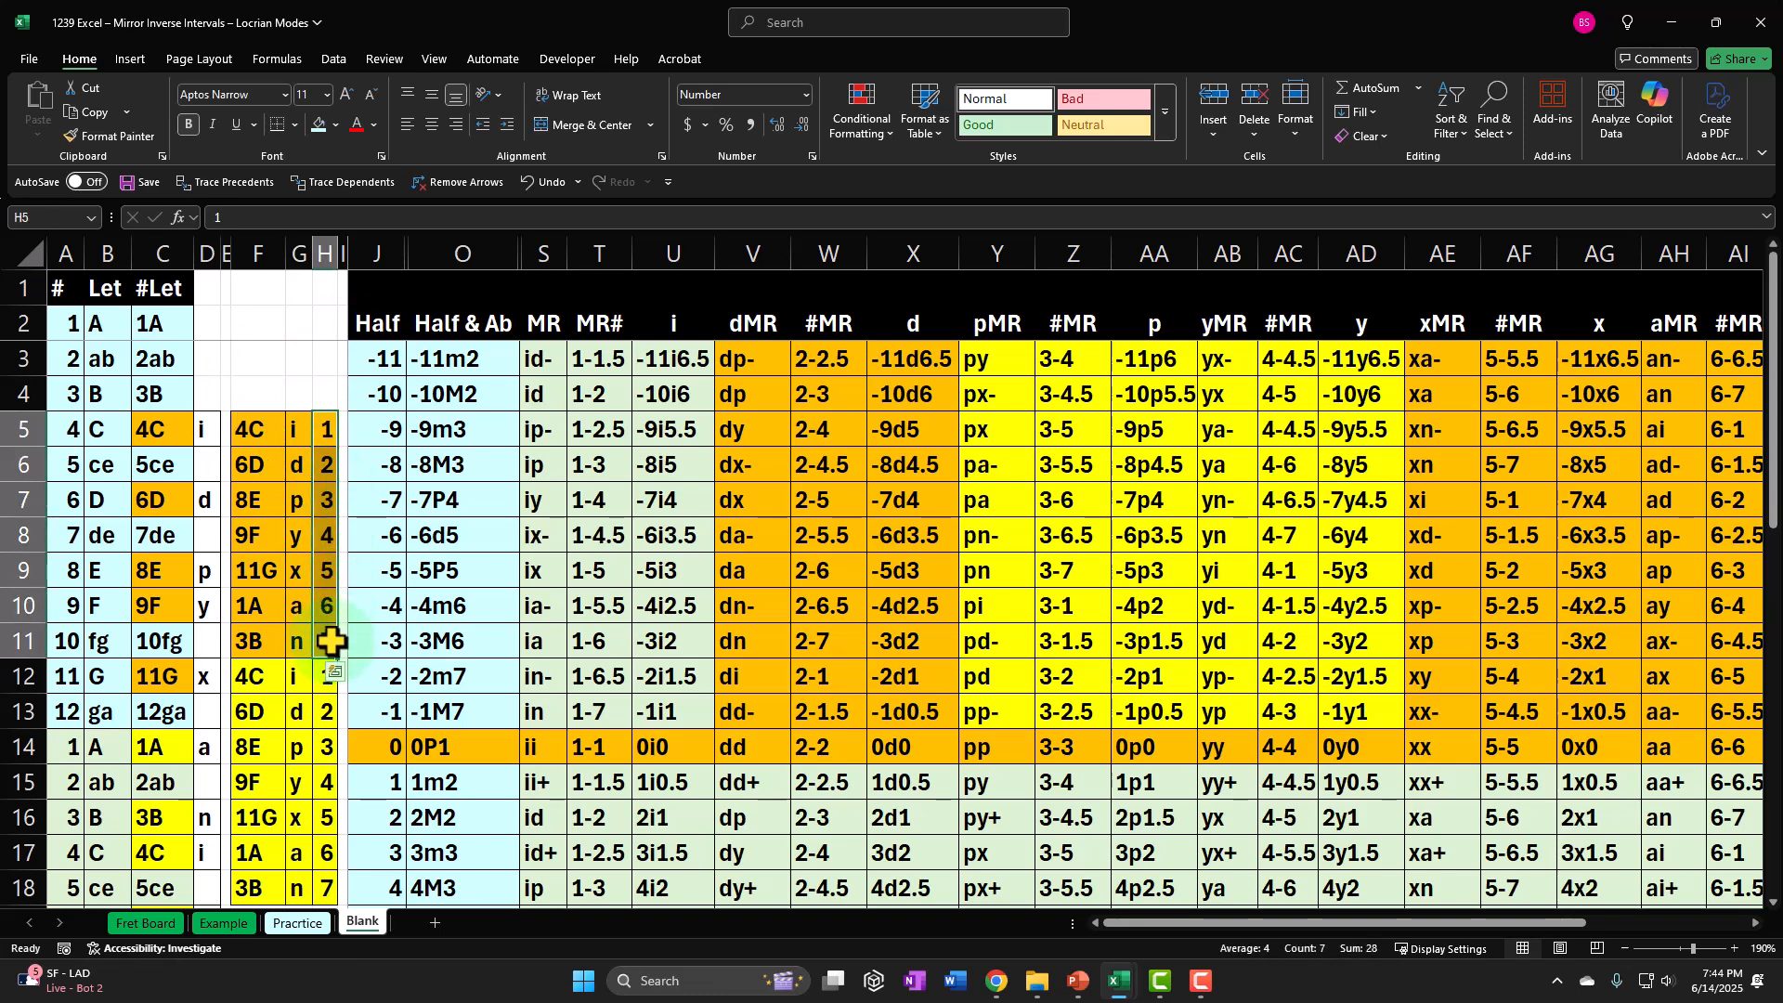
# Trace degree 2 in H6 across to its note in F6 and back, and continue down to degree 4 in H8.
pyautogui.click(320, 466)
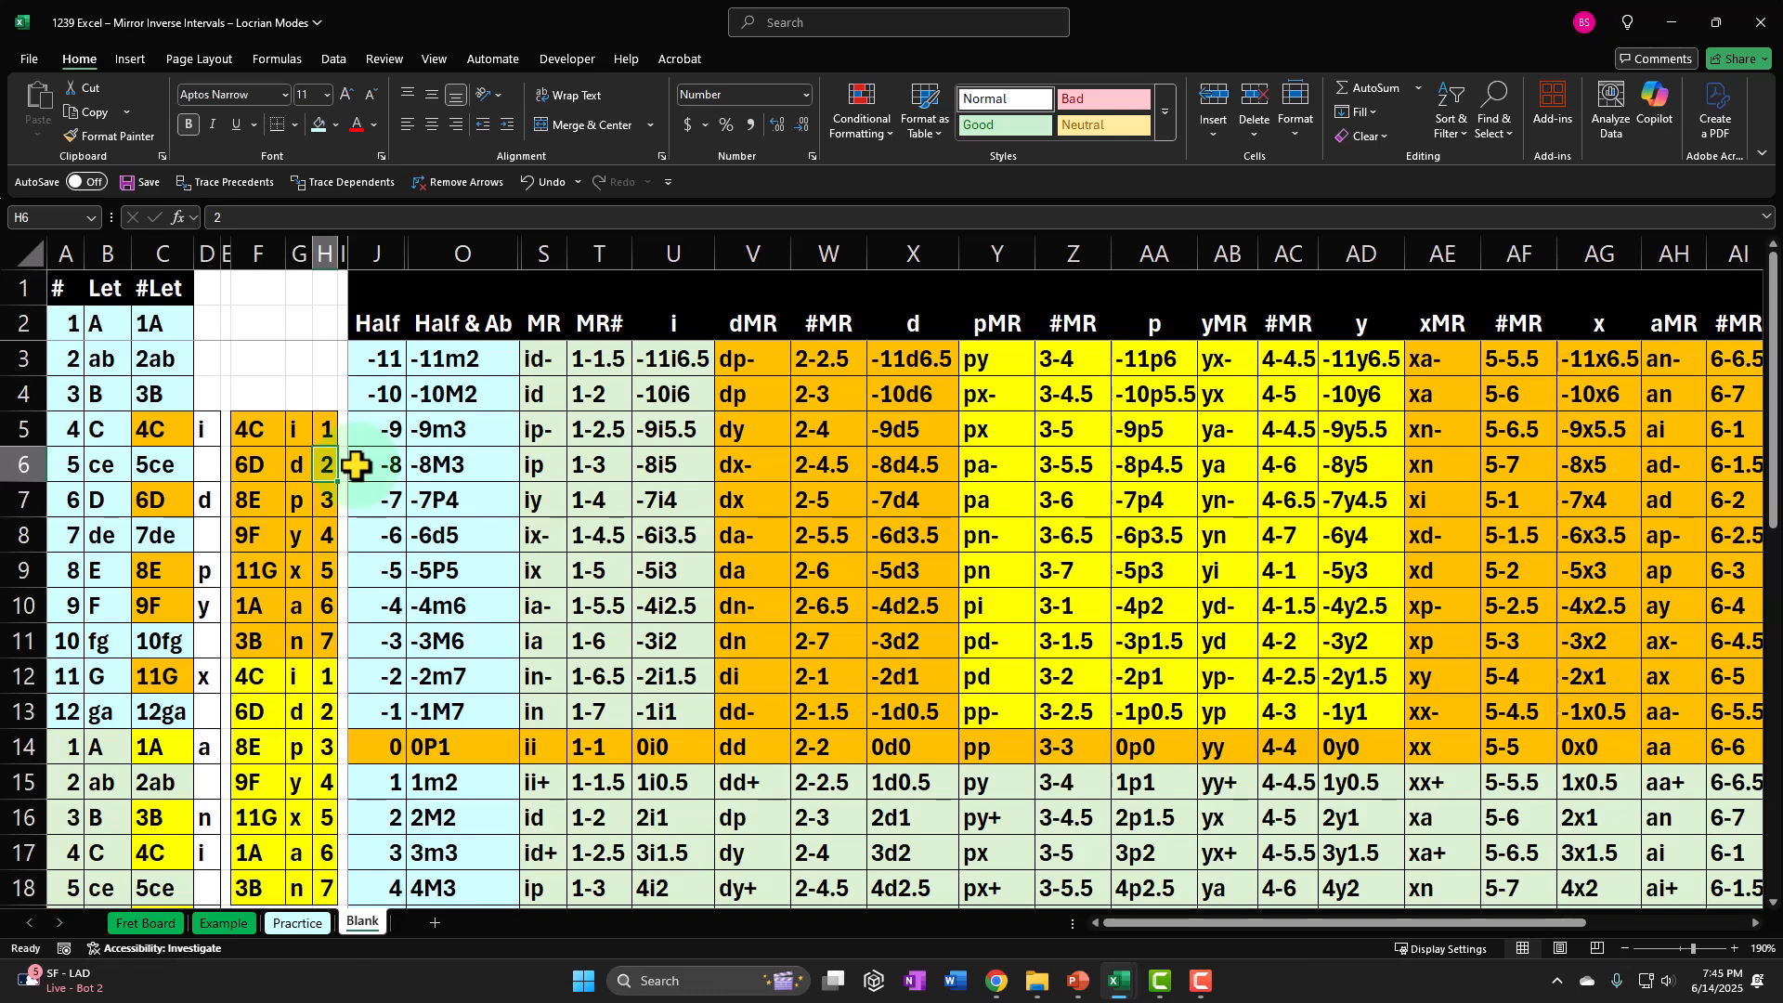
pyautogui.press('Left')
pyautogui.press('Left')
pyautogui.press('Right')
pyautogui.press('Right')
pyautogui.press('Down')
pyautogui.press('Down')
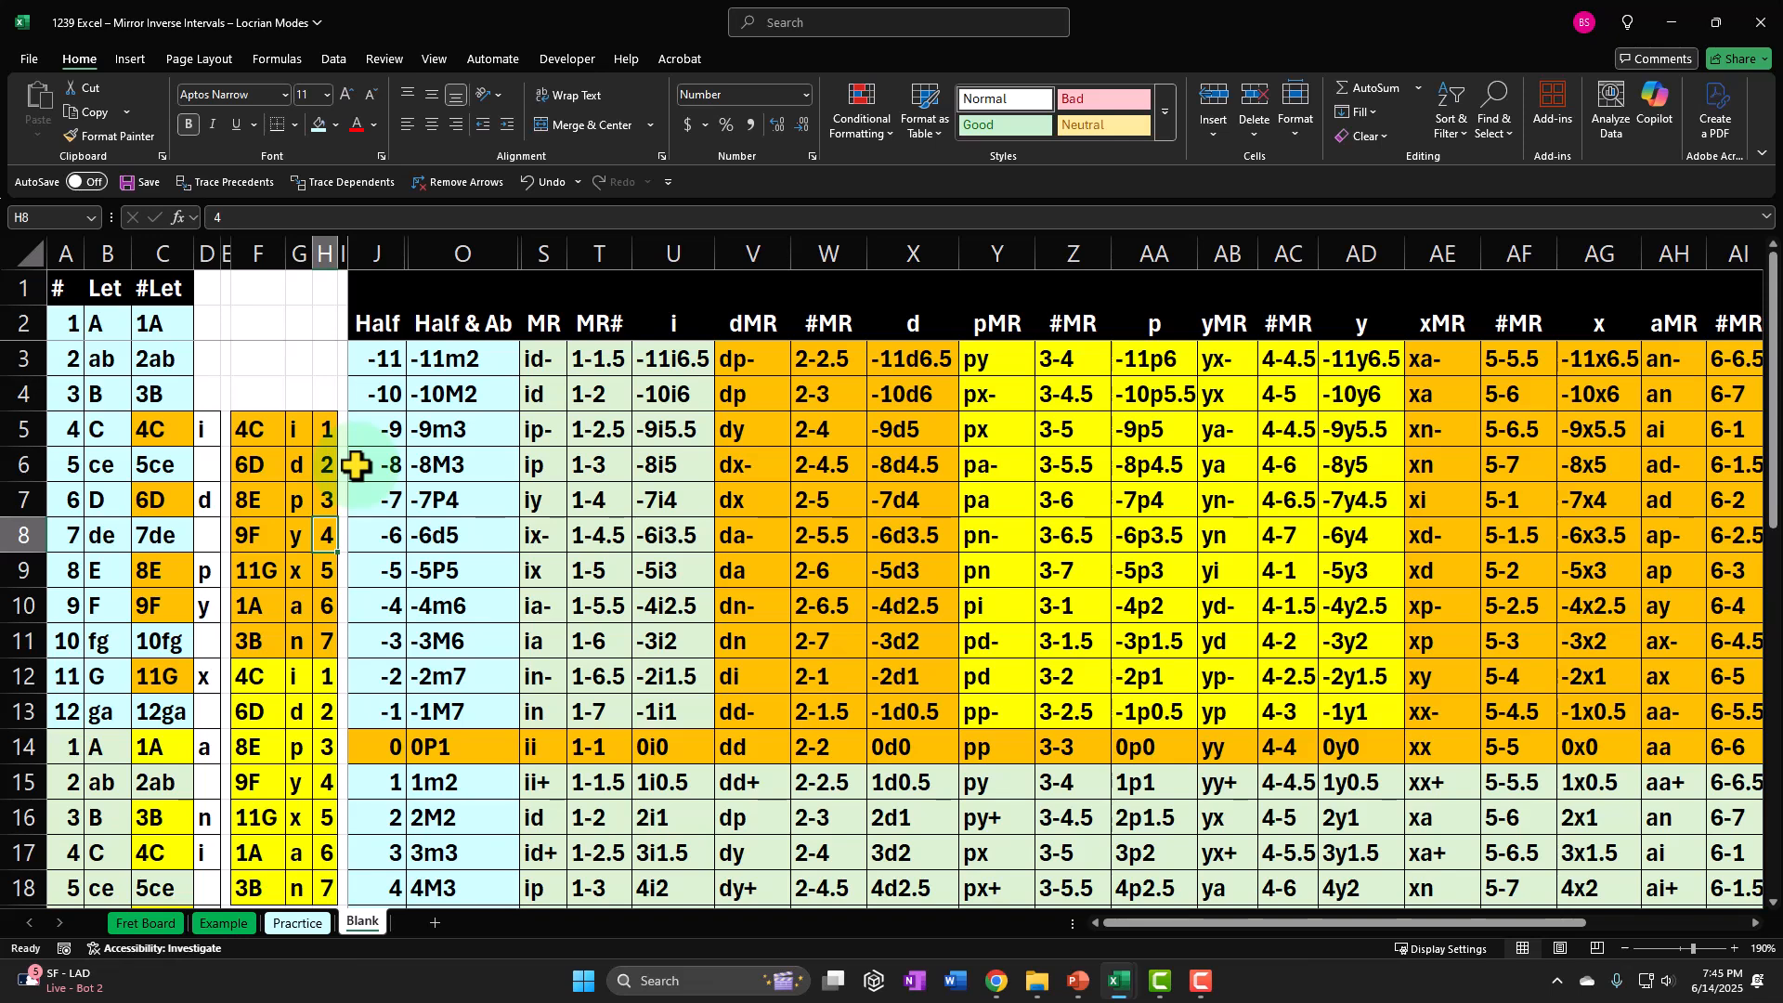
# Return to degree 2 in H6 and count down column H into the next octave, ending on degree 4 in H15.
pyautogui.press('Up')
pyautogui.press('Up')
pyautogui.press('Down')
pyautogui.press('Down')
pyautogui.press('Down')
pyautogui.press('Down')
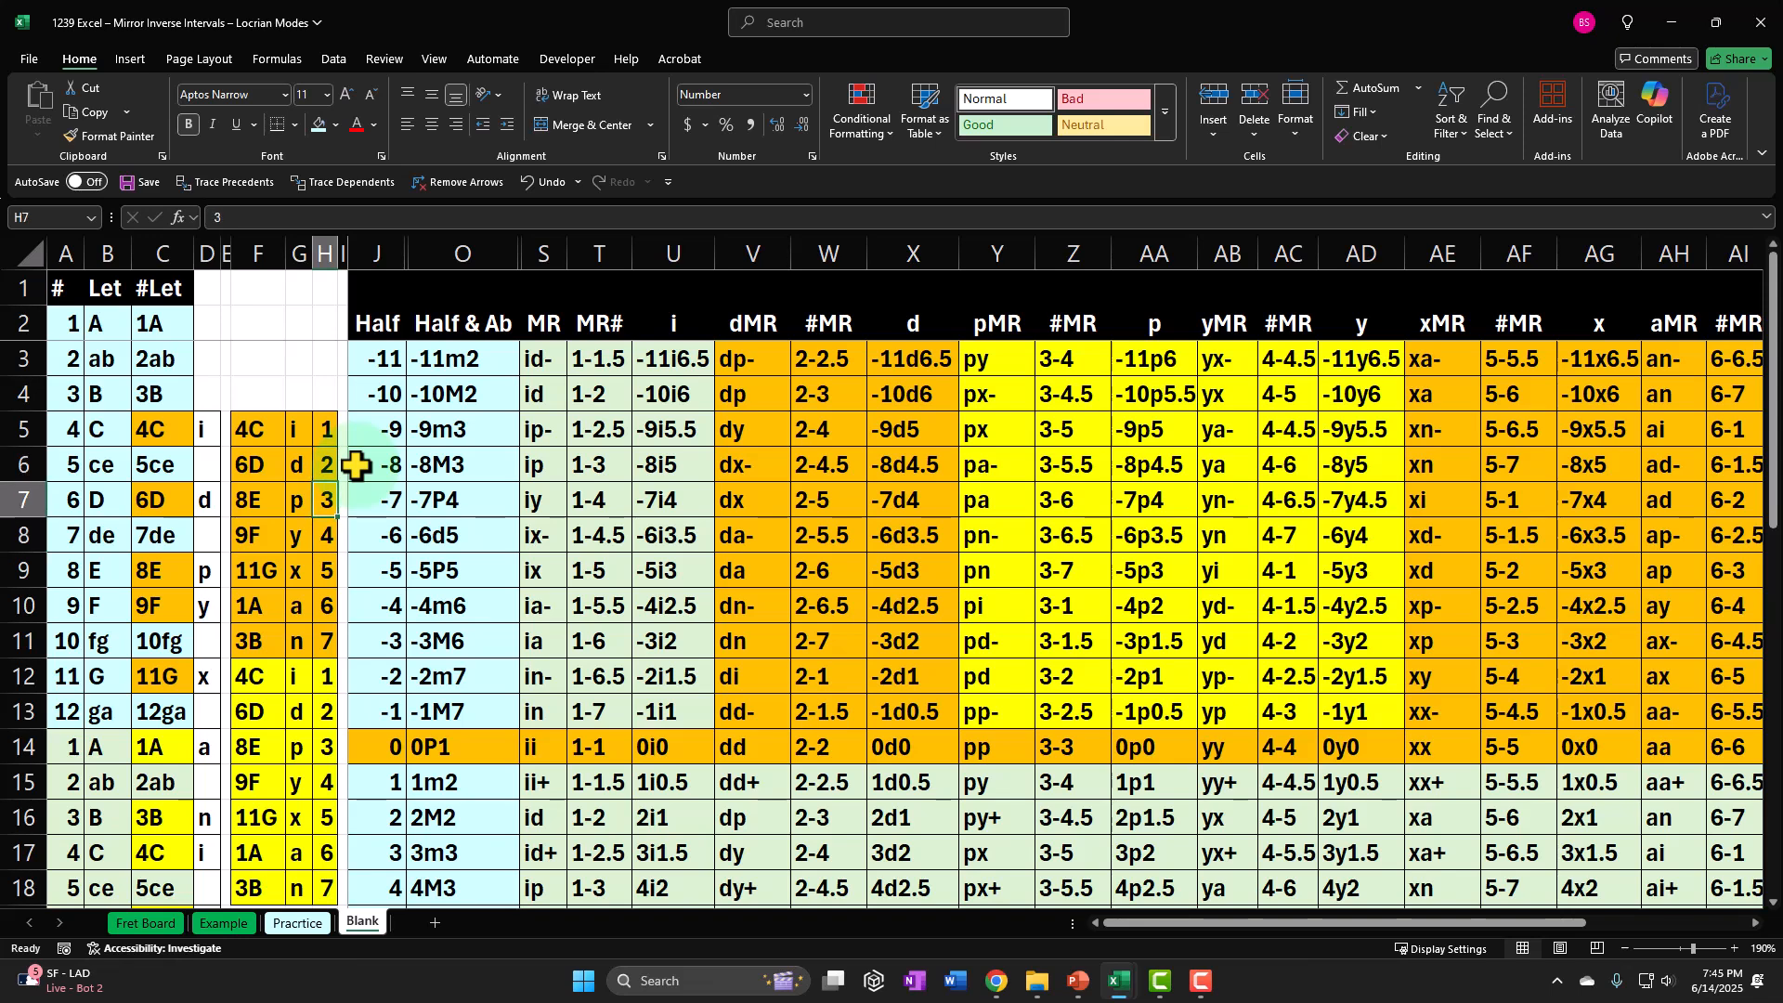
pyautogui.press('Down')
pyautogui.press('Down')
pyautogui.press('Down')
pyautogui.press('Down')
pyautogui.press('Down')
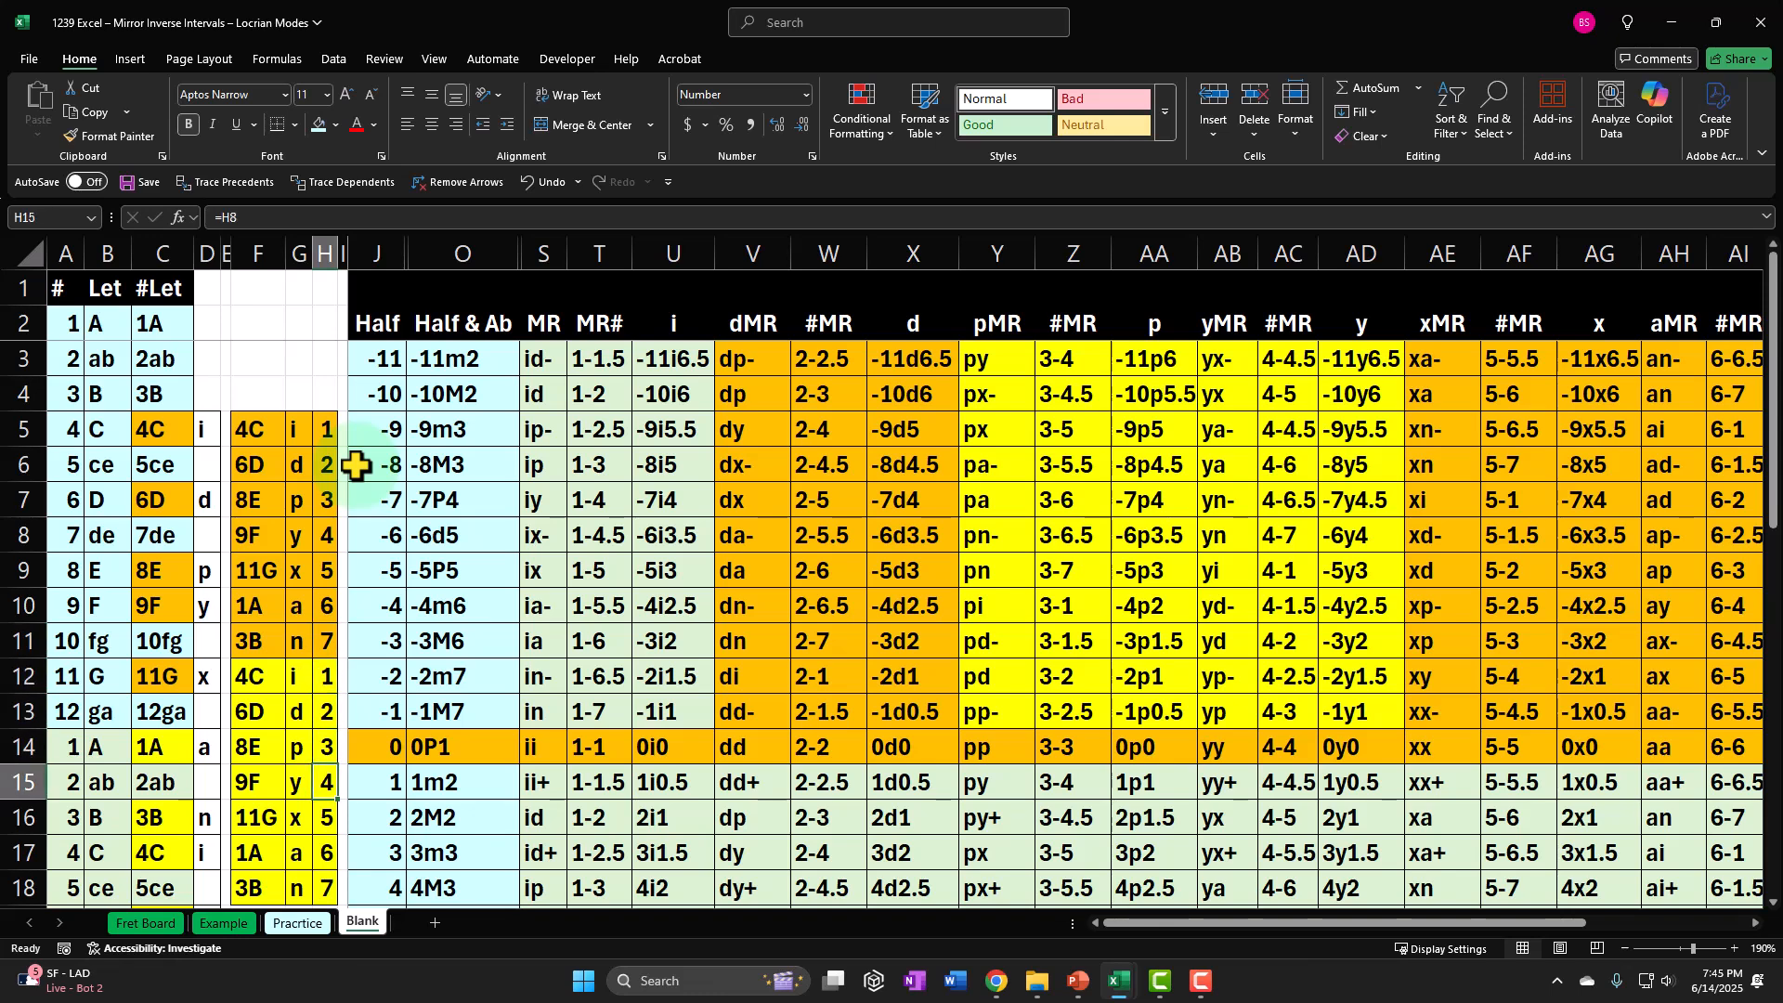
# Go back to degree 2 in H6 and recount column H through degree 6 in H10 to H15.
pyautogui.press('Up')
pyautogui.press('Up')
pyautogui.press('Up')
pyautogui.press('Up')
pyautogui.press('Up')
pyautogui.press('Up')
pyautogui.press('Up')
pyautogui.press('Up')
pyautogui.press('Up')
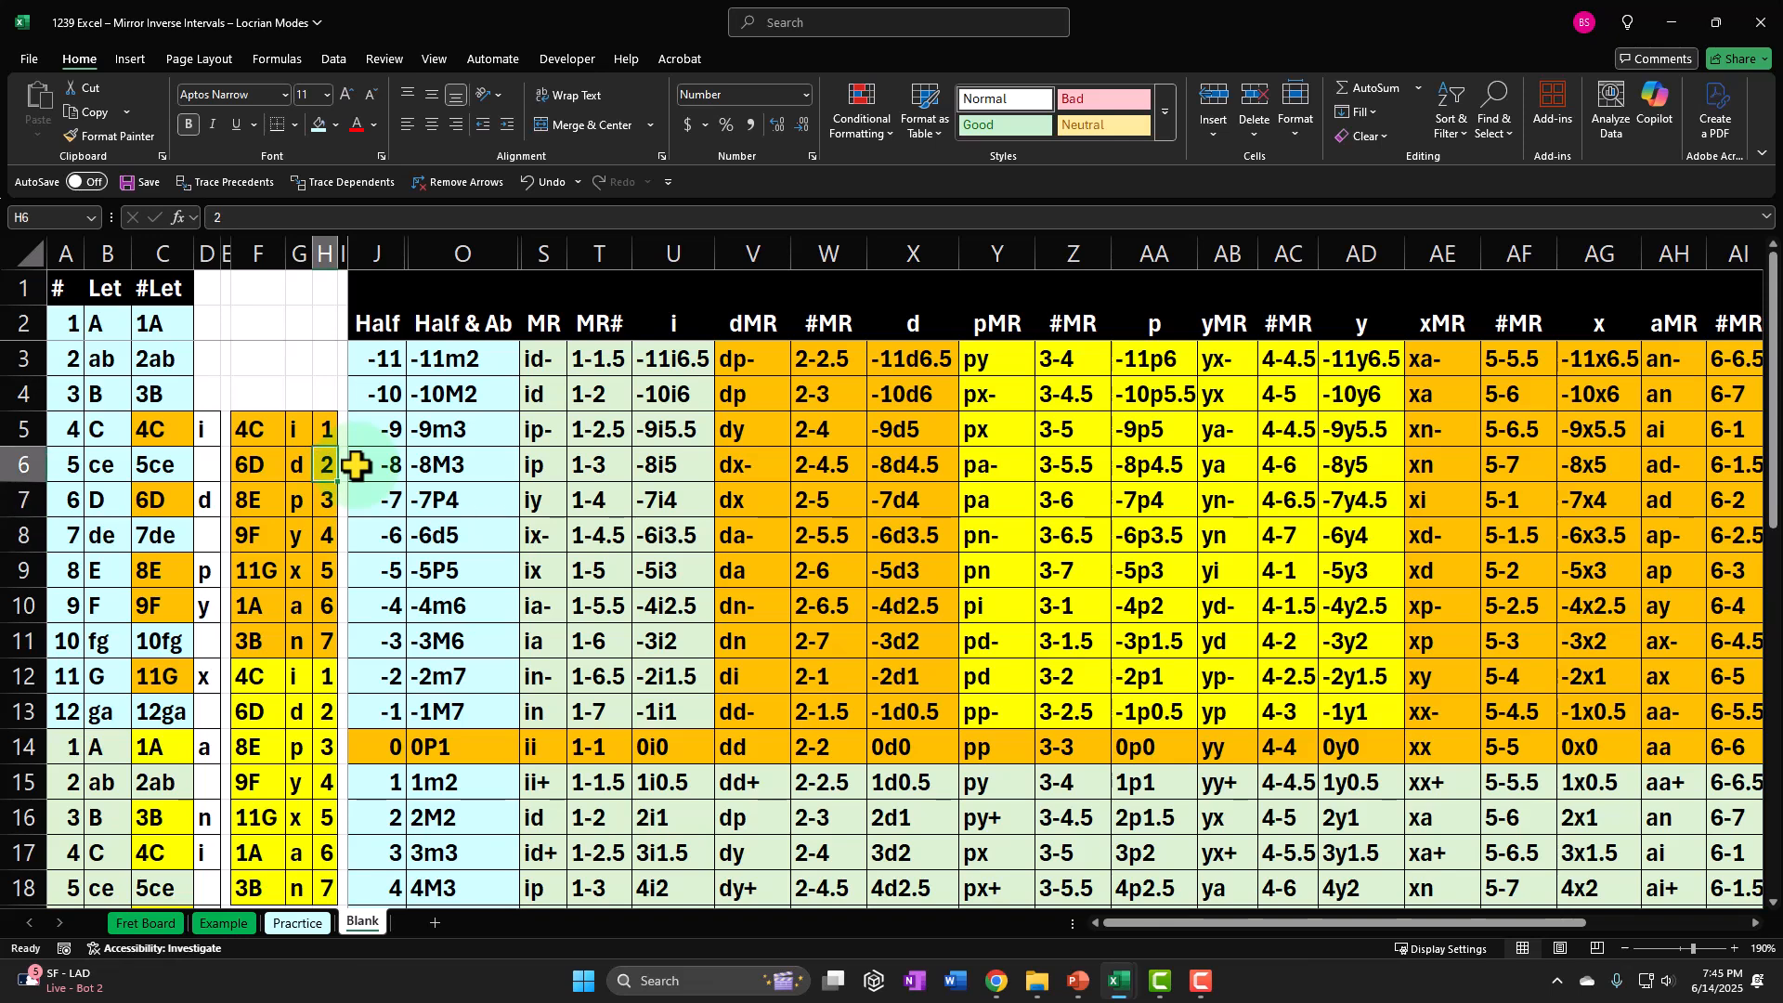
pyautogui.press('Down')
pyautogui.press('Down')
pyautogui.press('Down')
pyautogui.press('Down')
pyautogui.press('Down')
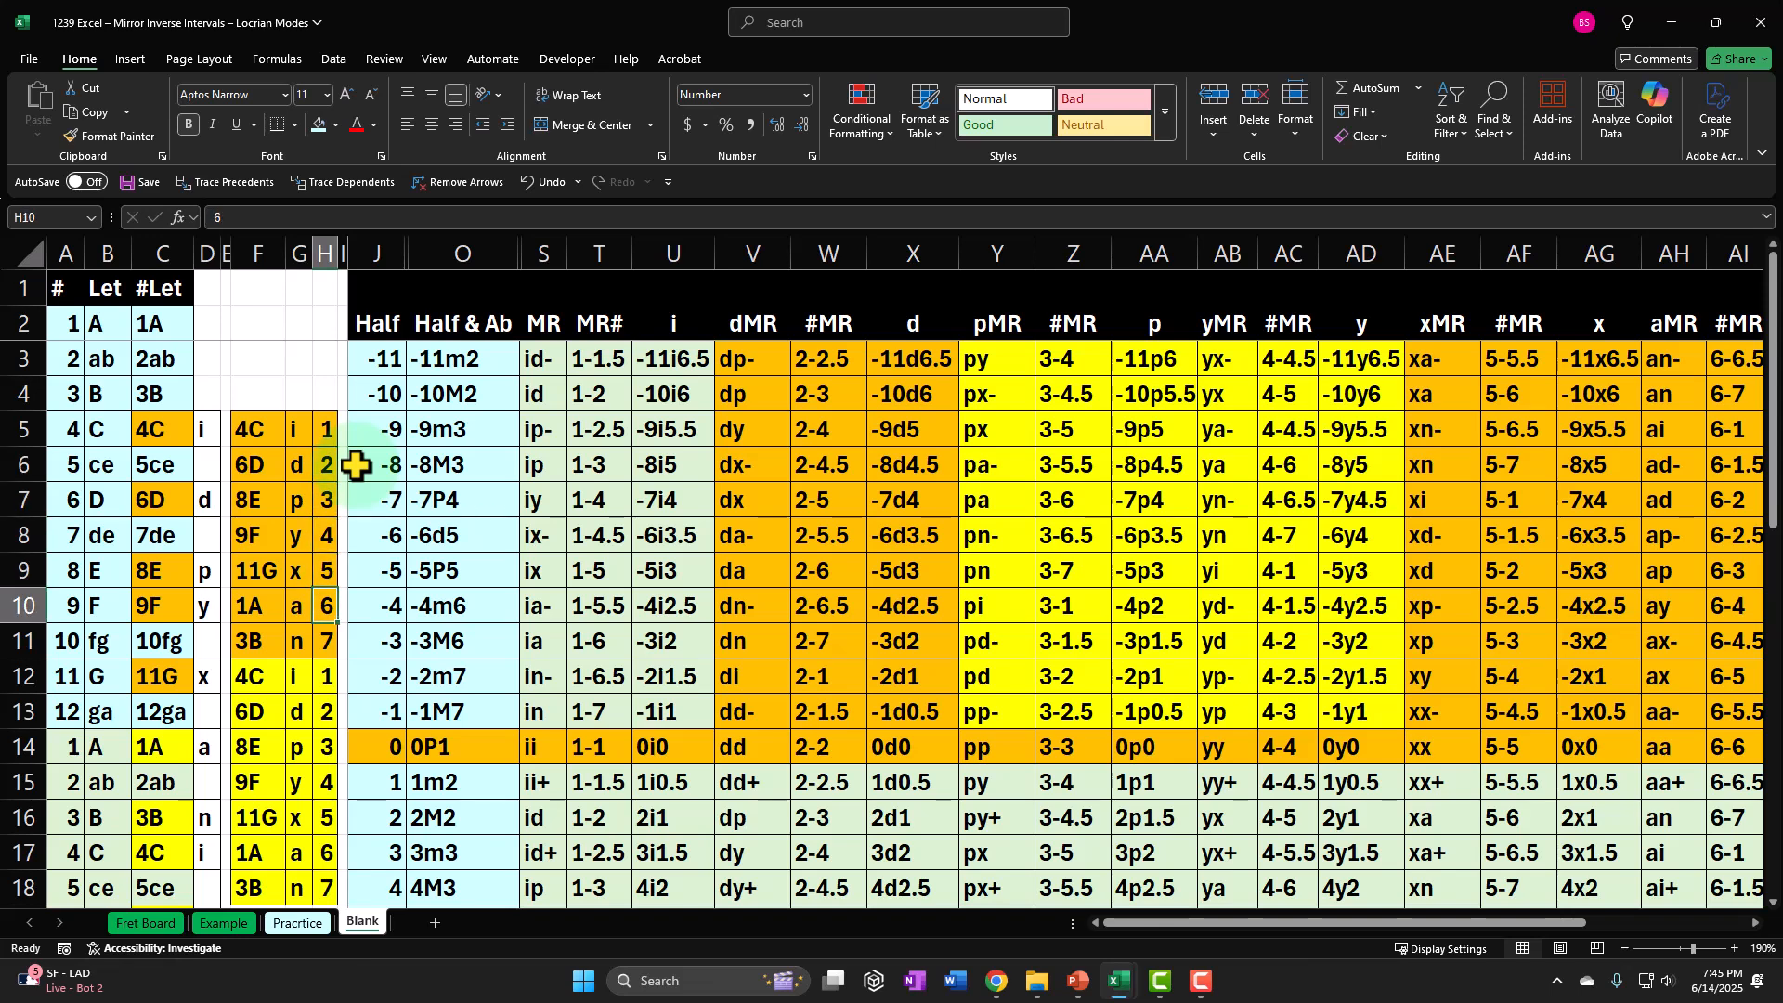
pyautogui.press('Down')
pyautogui.press('Down')
pyautogui.press('Down')
pyautogui.press('Down')
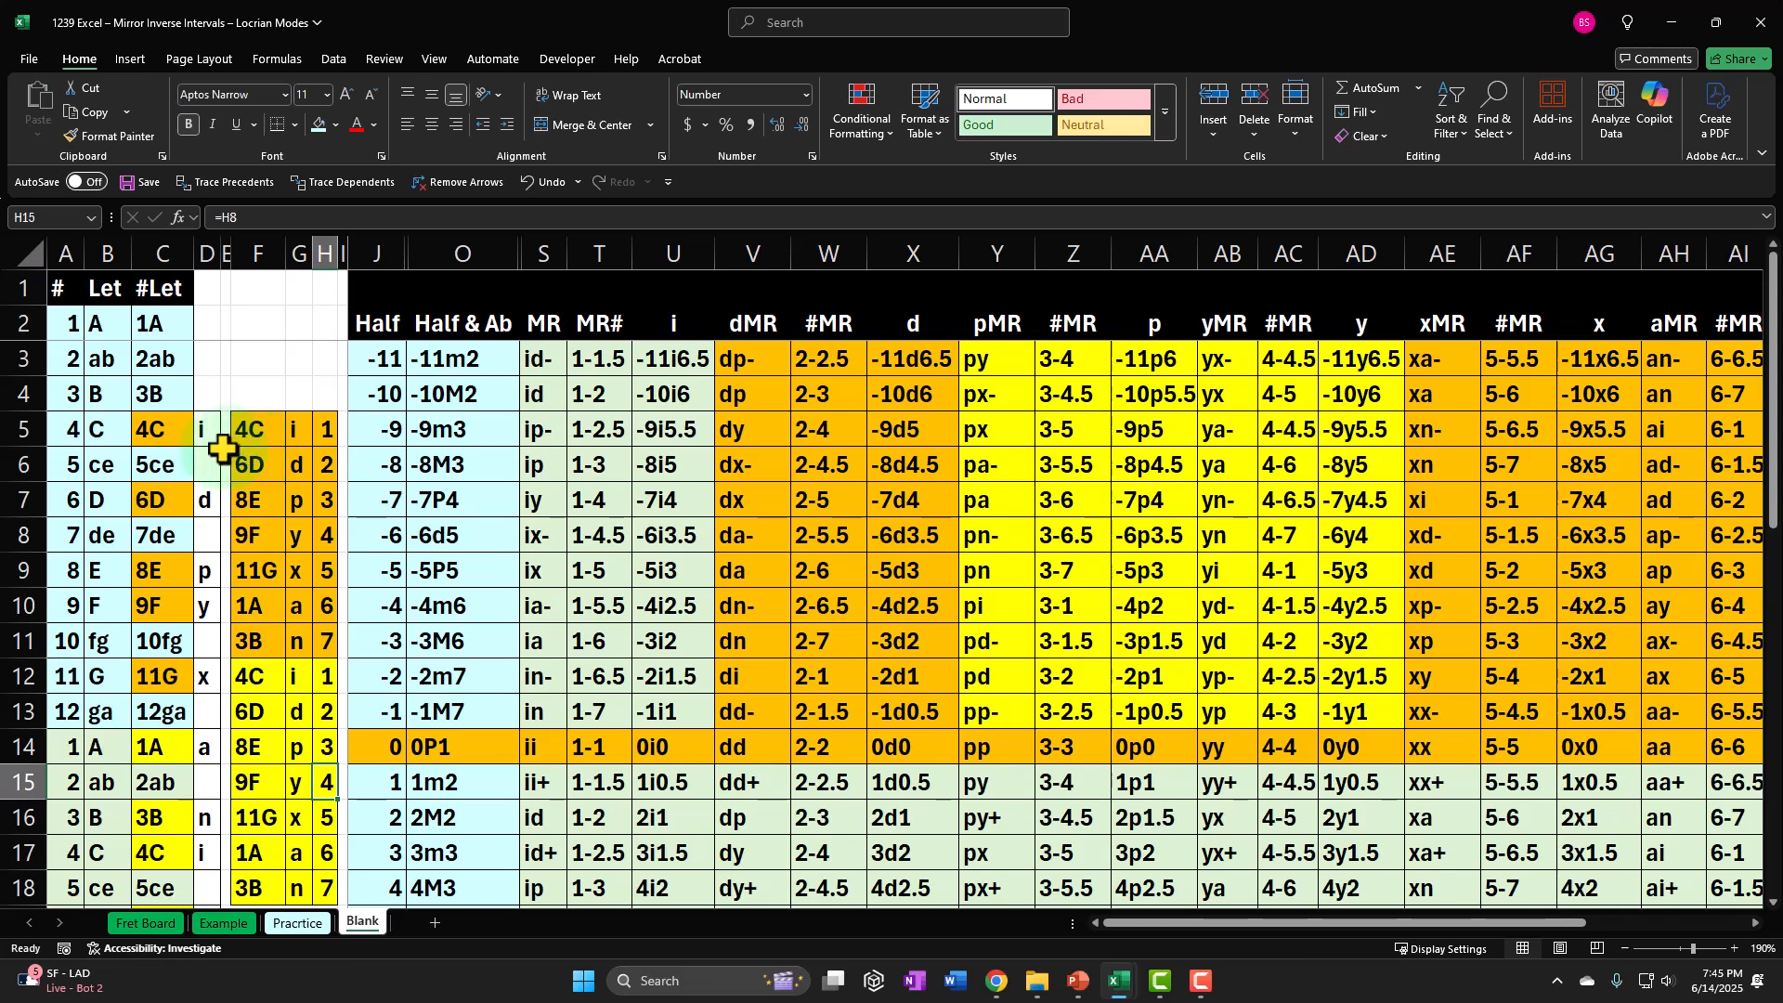
# Count the half steps down column D from d in D7 to y in D10.
pyautogui.click(206, 496)
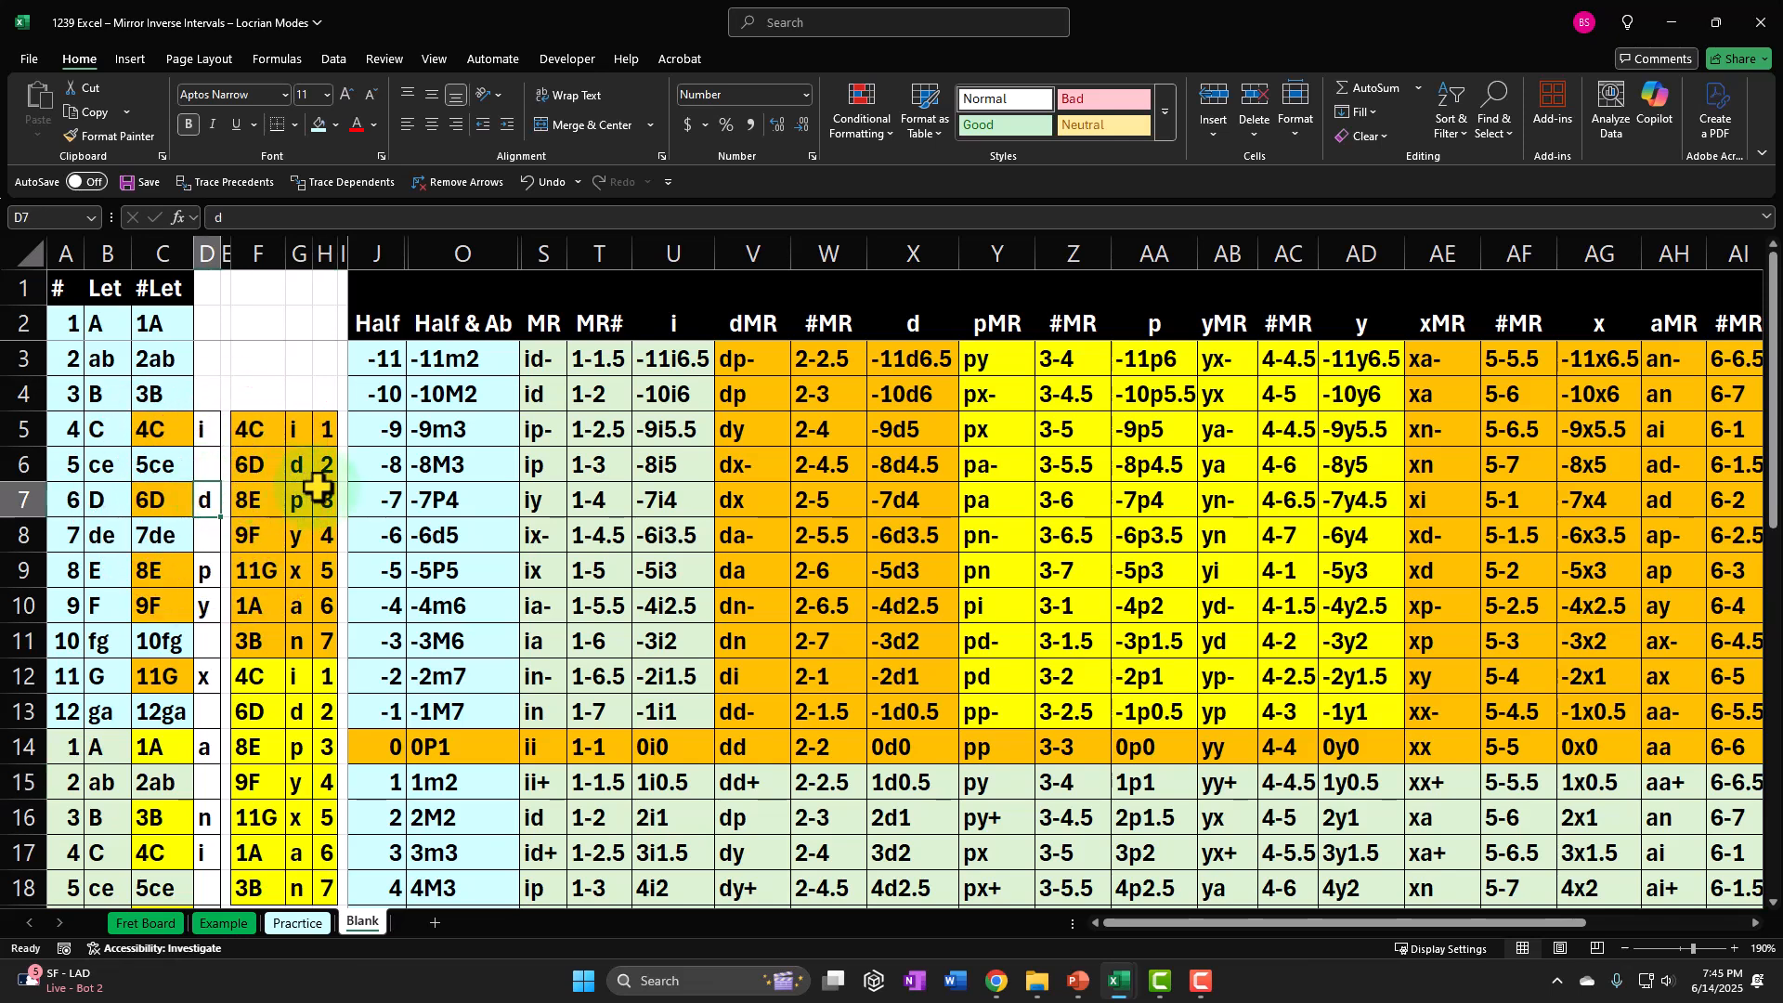
pyautogui.press('Down')
pyautogui.press('Down')
pyautogui.press('Down')
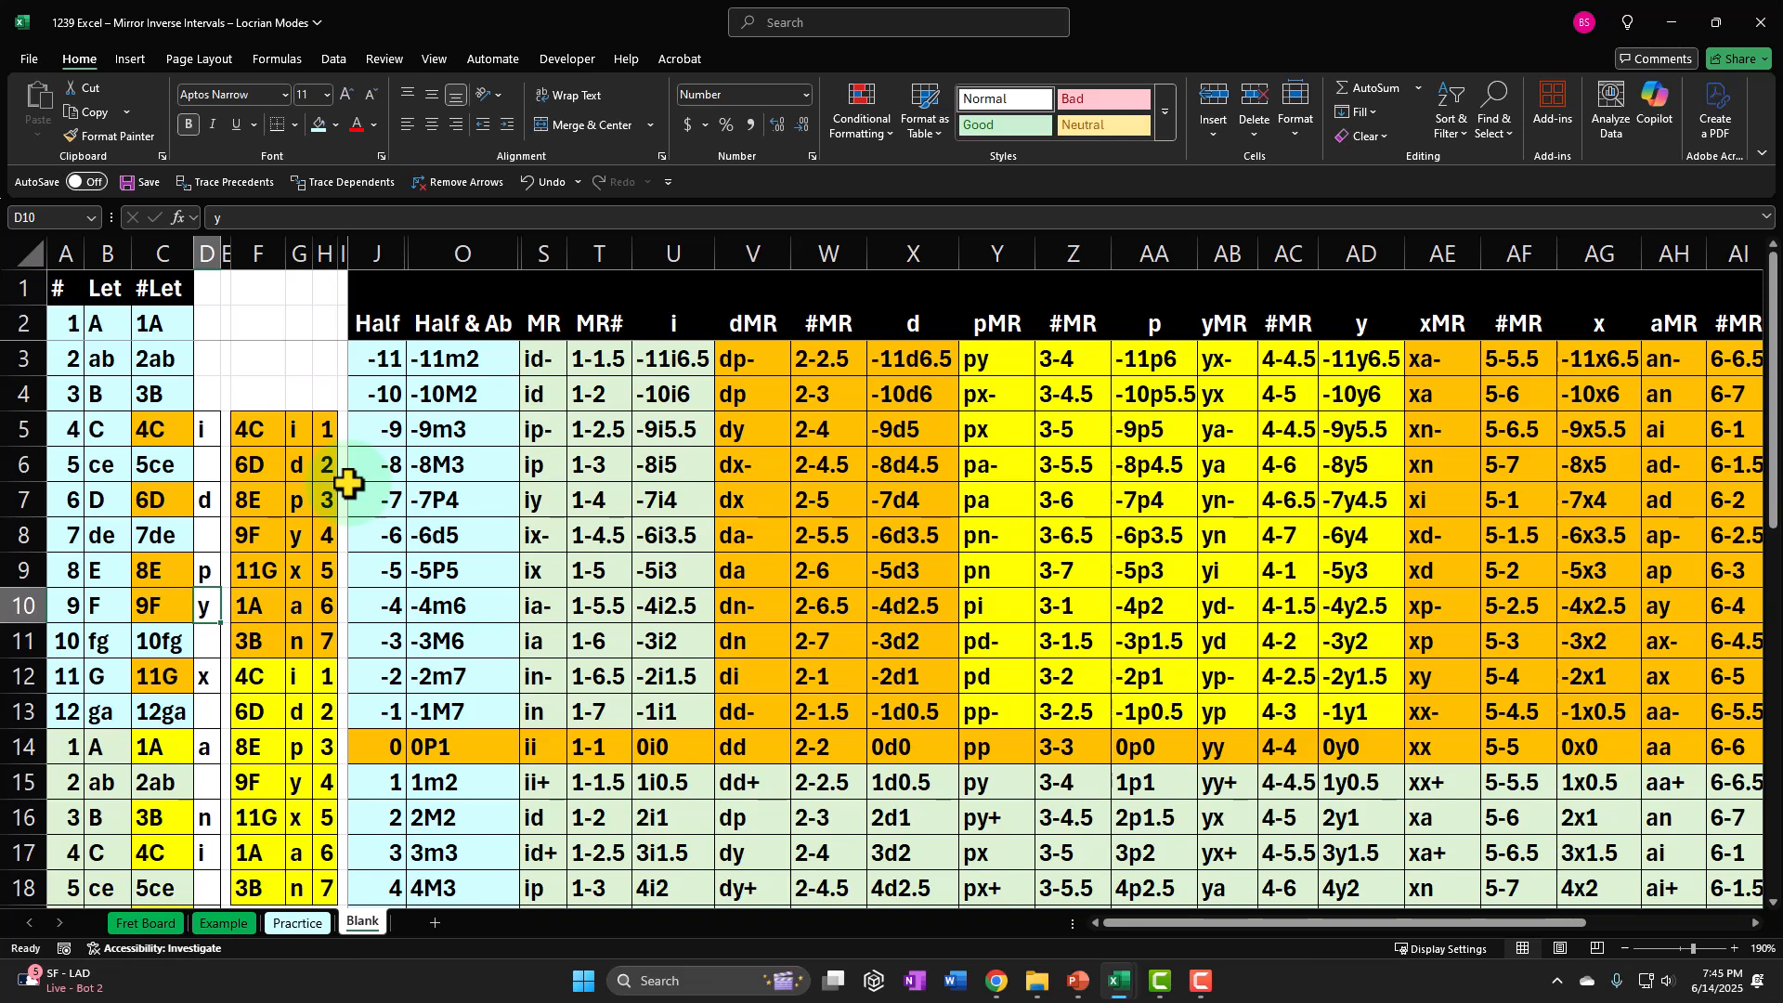
# Return to d in D7 and count the half steps down column D past a in D14 to y in D22.
pyautogui.press('Up')
pyautogui.press('Up')
pyautogui.press('Up')
pyautogui.press('Down')
pyautogui.press('Down')
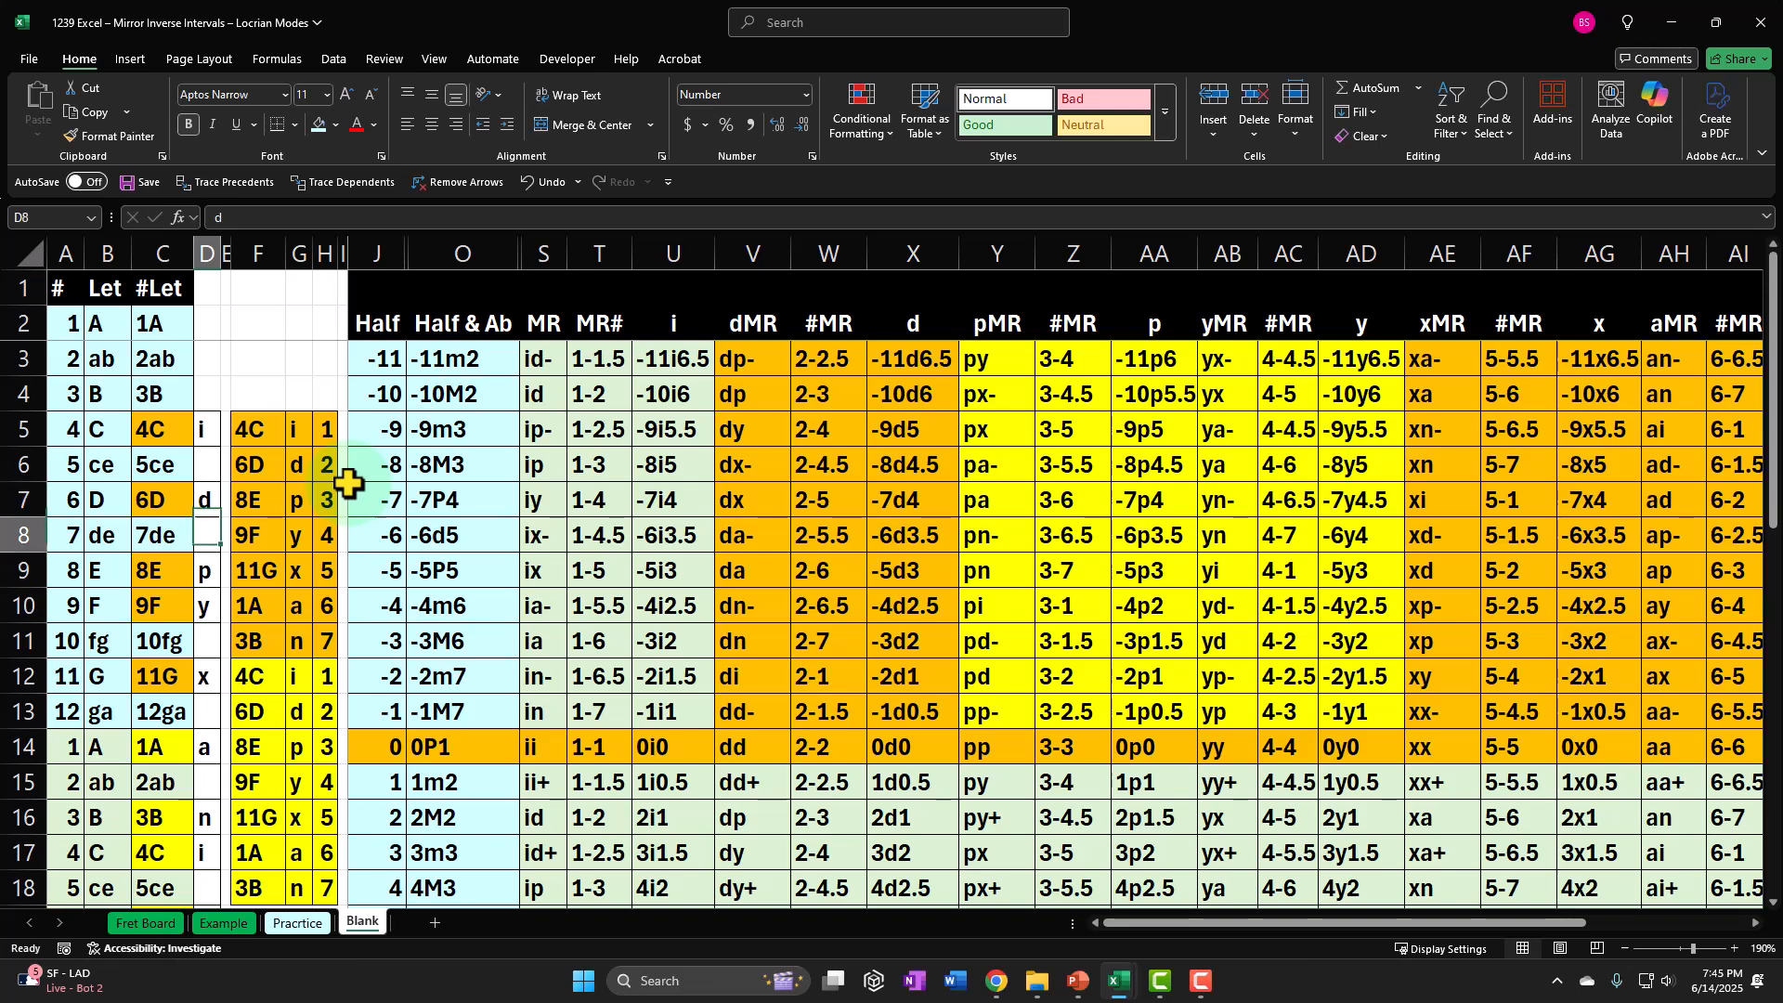
pyautogui.press('Down')
pyautogui.press('Down')
pyautogui.press('Down')
pyautogui.press('Down')
pyautogui.press('Down')
pyautogui.press('Down')
pyautogui.press('Down')
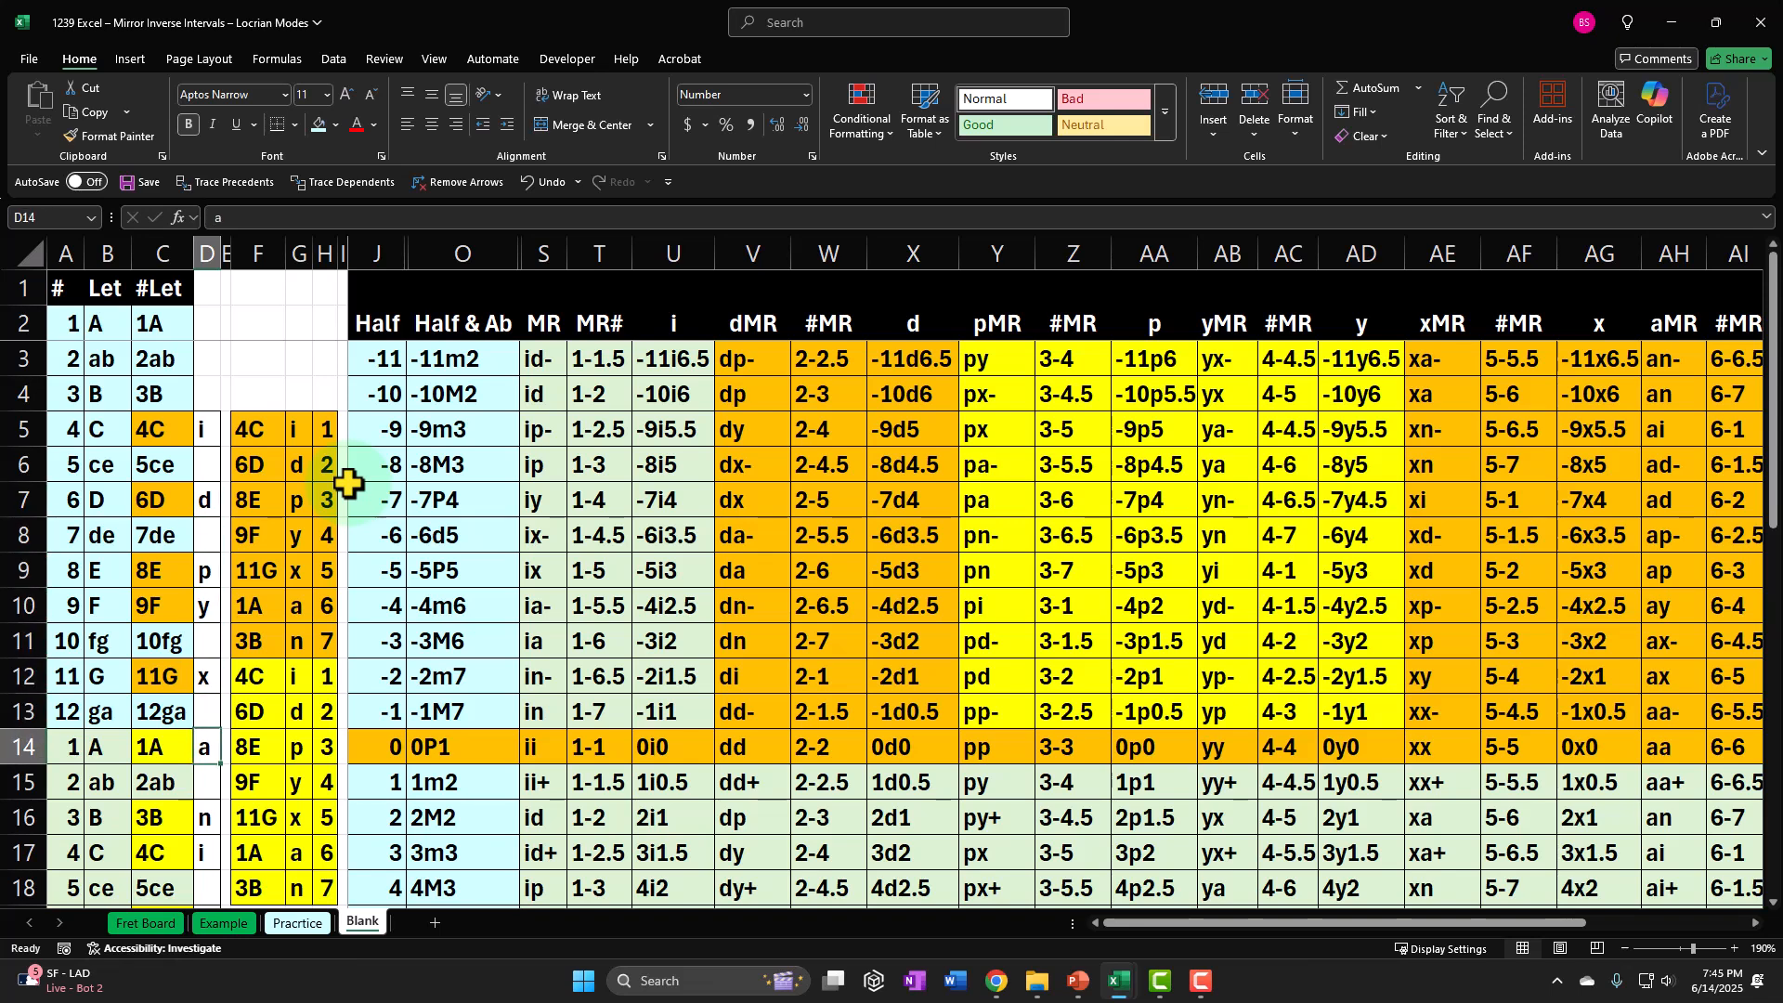
pyautogui.press('Down')
pyautogui.press('Down')
pyautogui.press('Down')
pyautogui.press('Down')
pyautogui.press('Down')
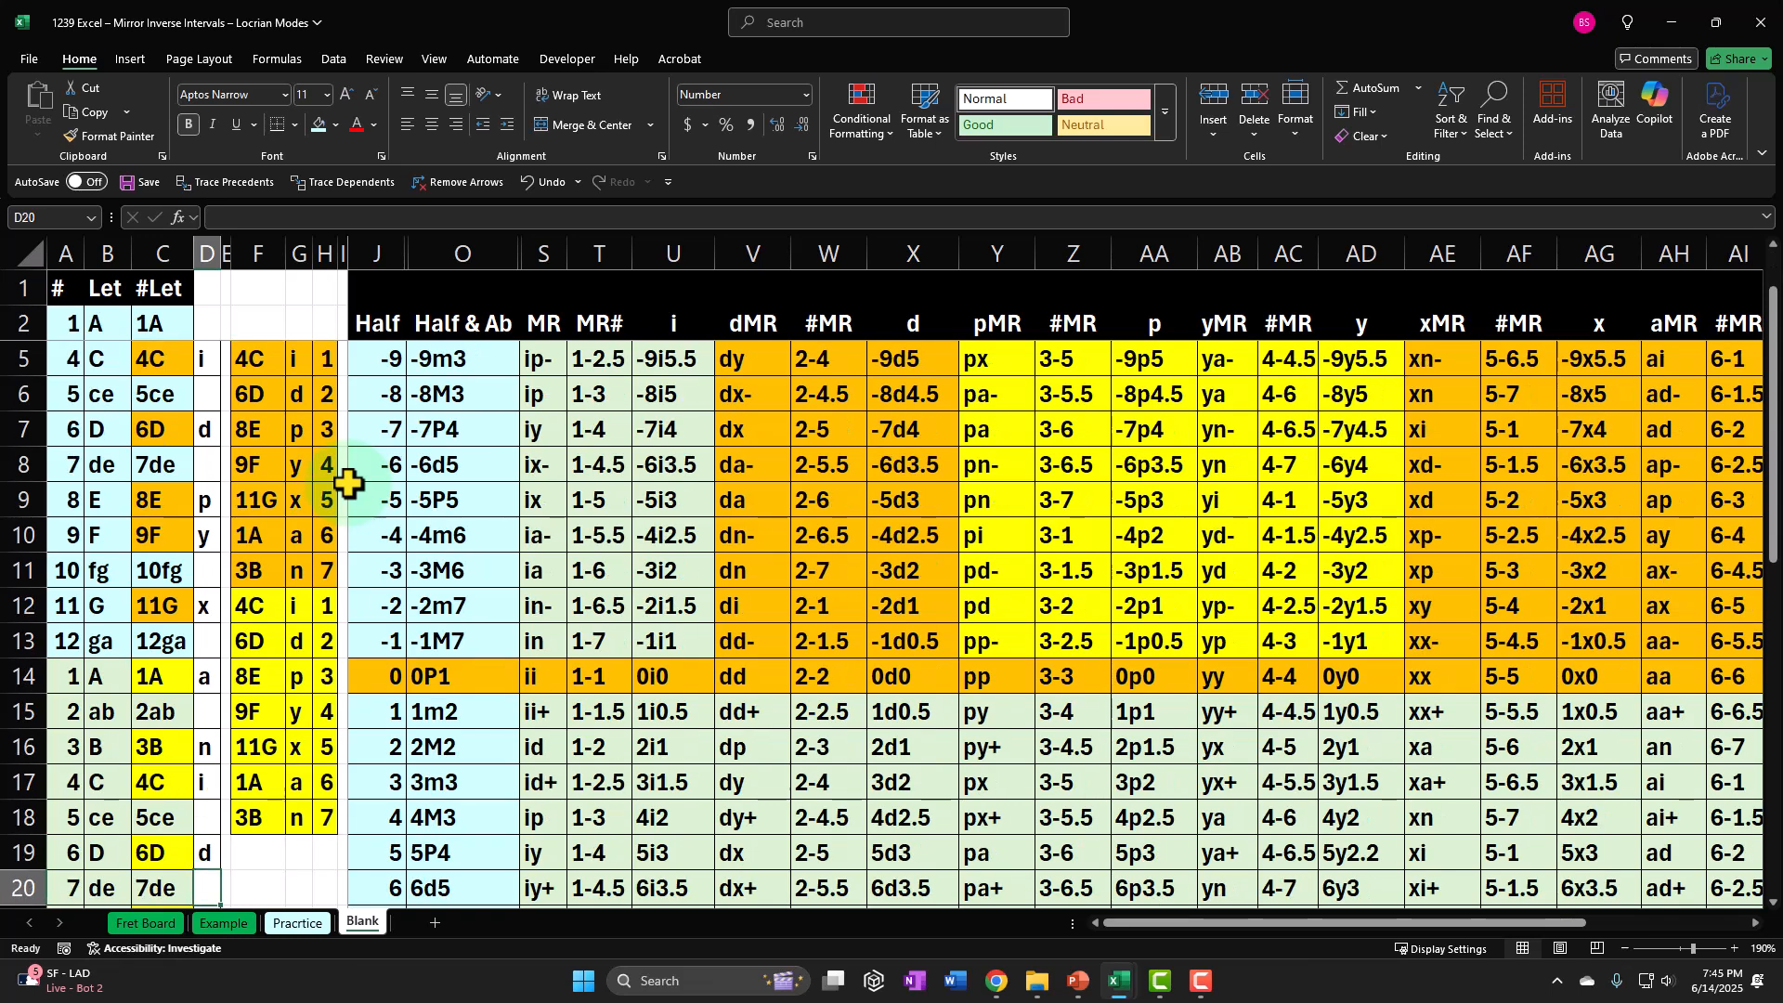
pyautogui.press('Down')
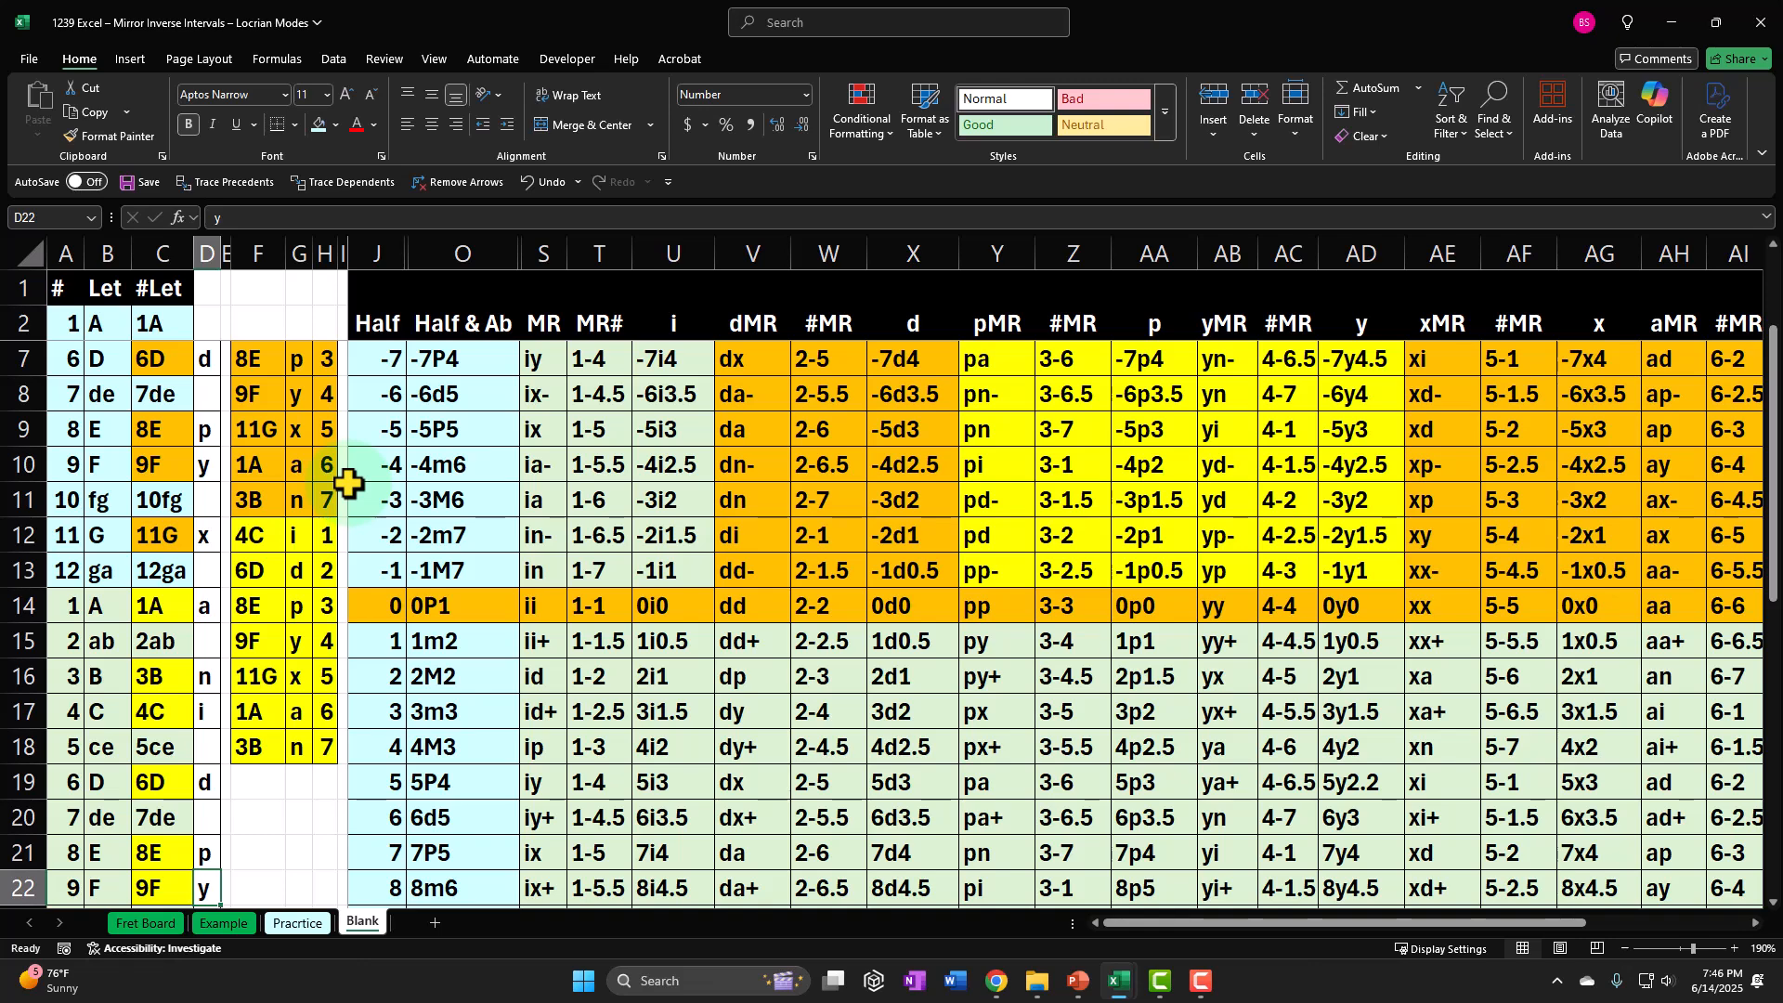
# Return to the first octave in column D and retrace the short distance from d in D7 to y in D10.
pyautogui.scroll(1, 348, 483)
pyautogui.click(205, 438)
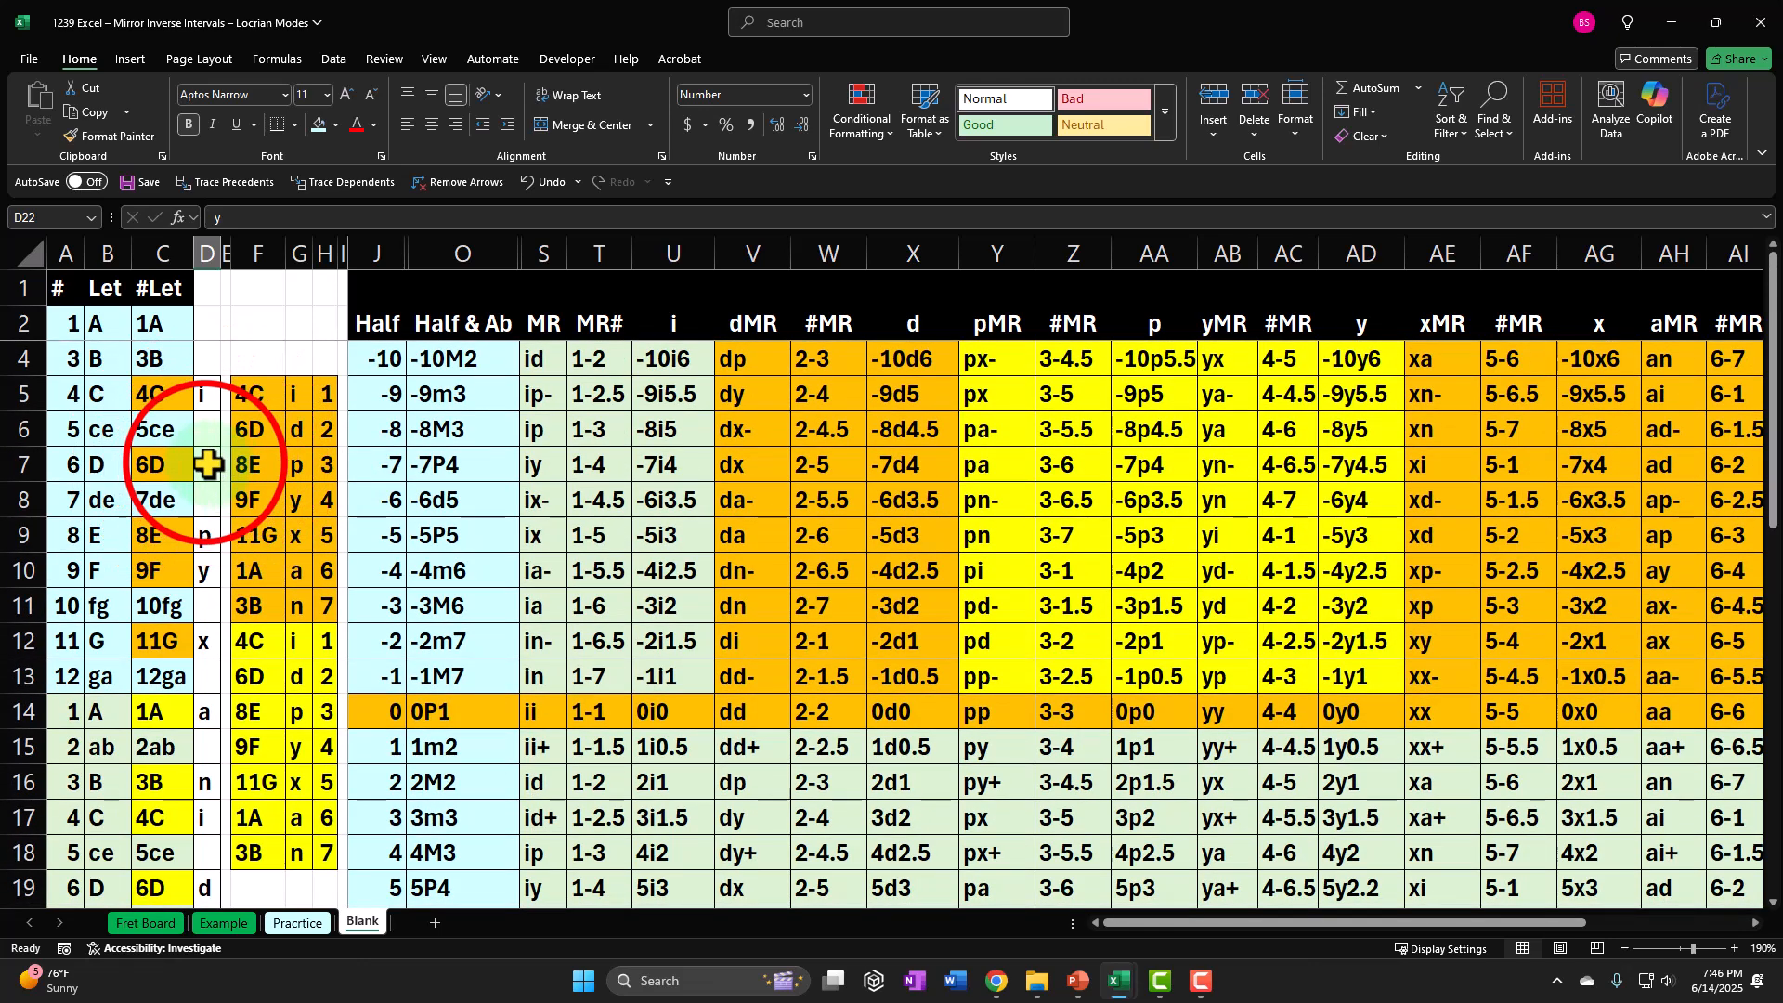
pyautogui.press('Down')
pyautogui.press('Down')
pyautogui.press('Down')
pyautogui.press('Down')
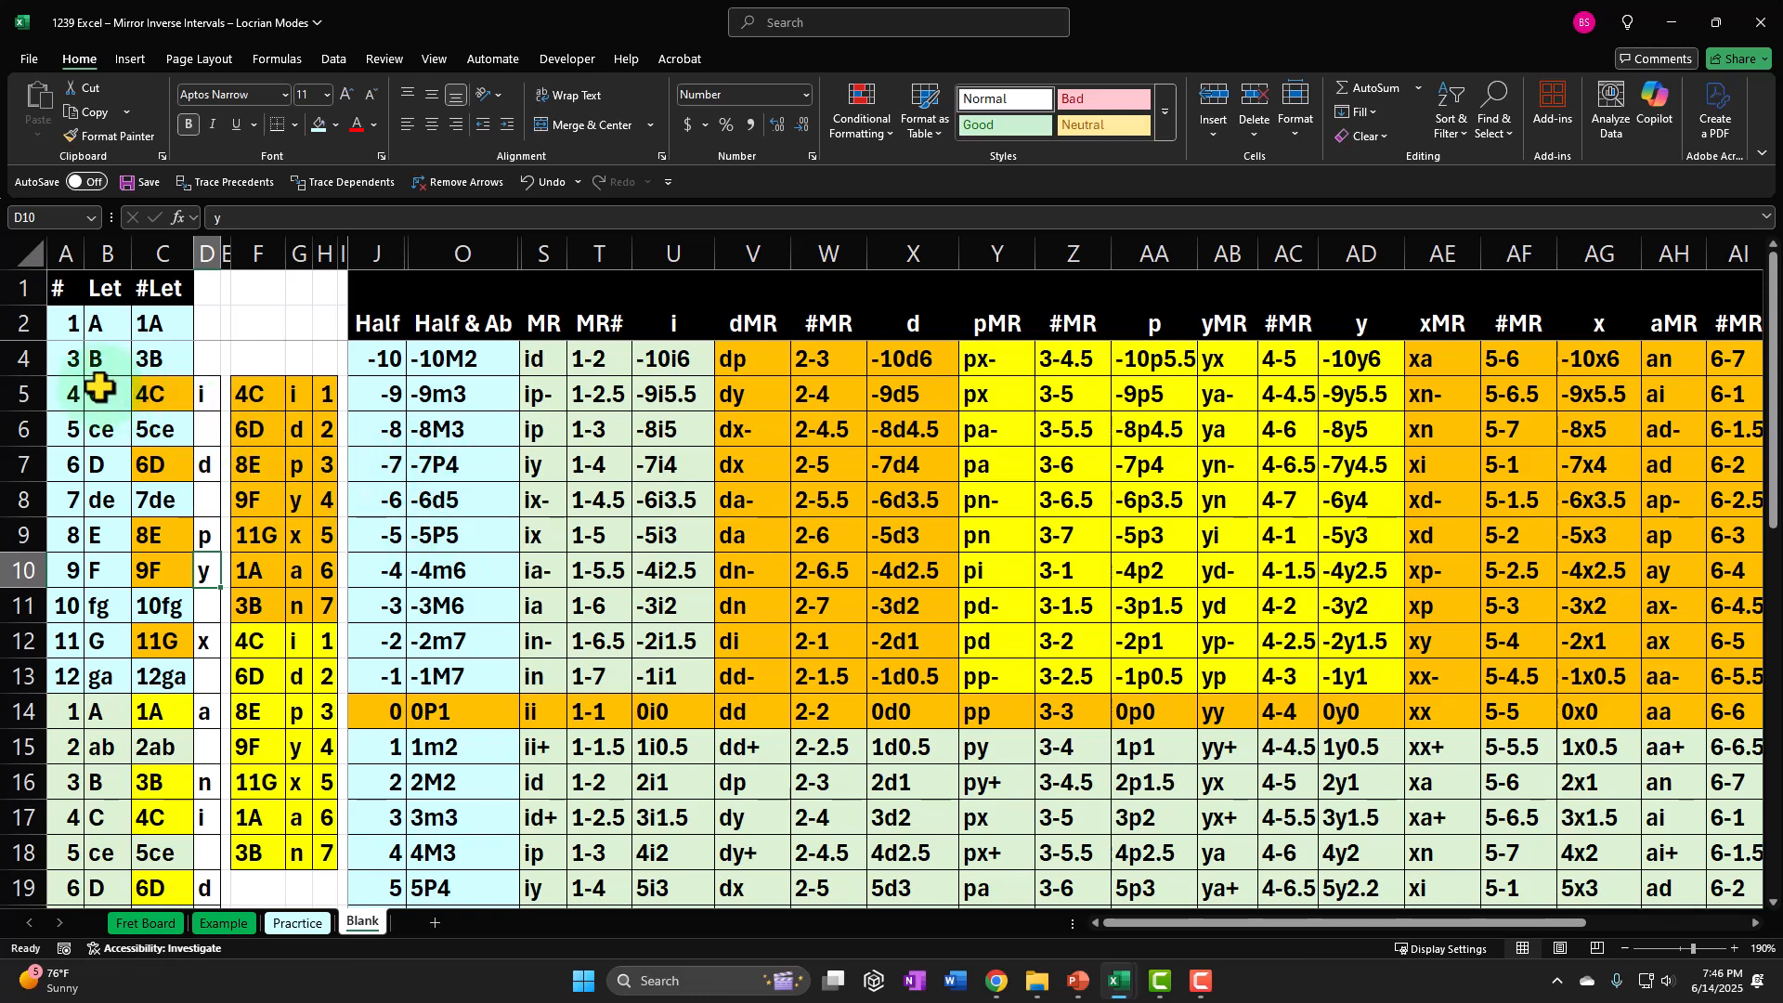
# Hide rows 3 to 13 so the interval table starts at the 0 half-step row.
pyautogui.click(18, 355)
pyautogui.moveTo(18, 355); pyautogui.dragTo(28, 418)
pyautogui.moveTo(35, 604); pyautogui.dragTo(43, 683)
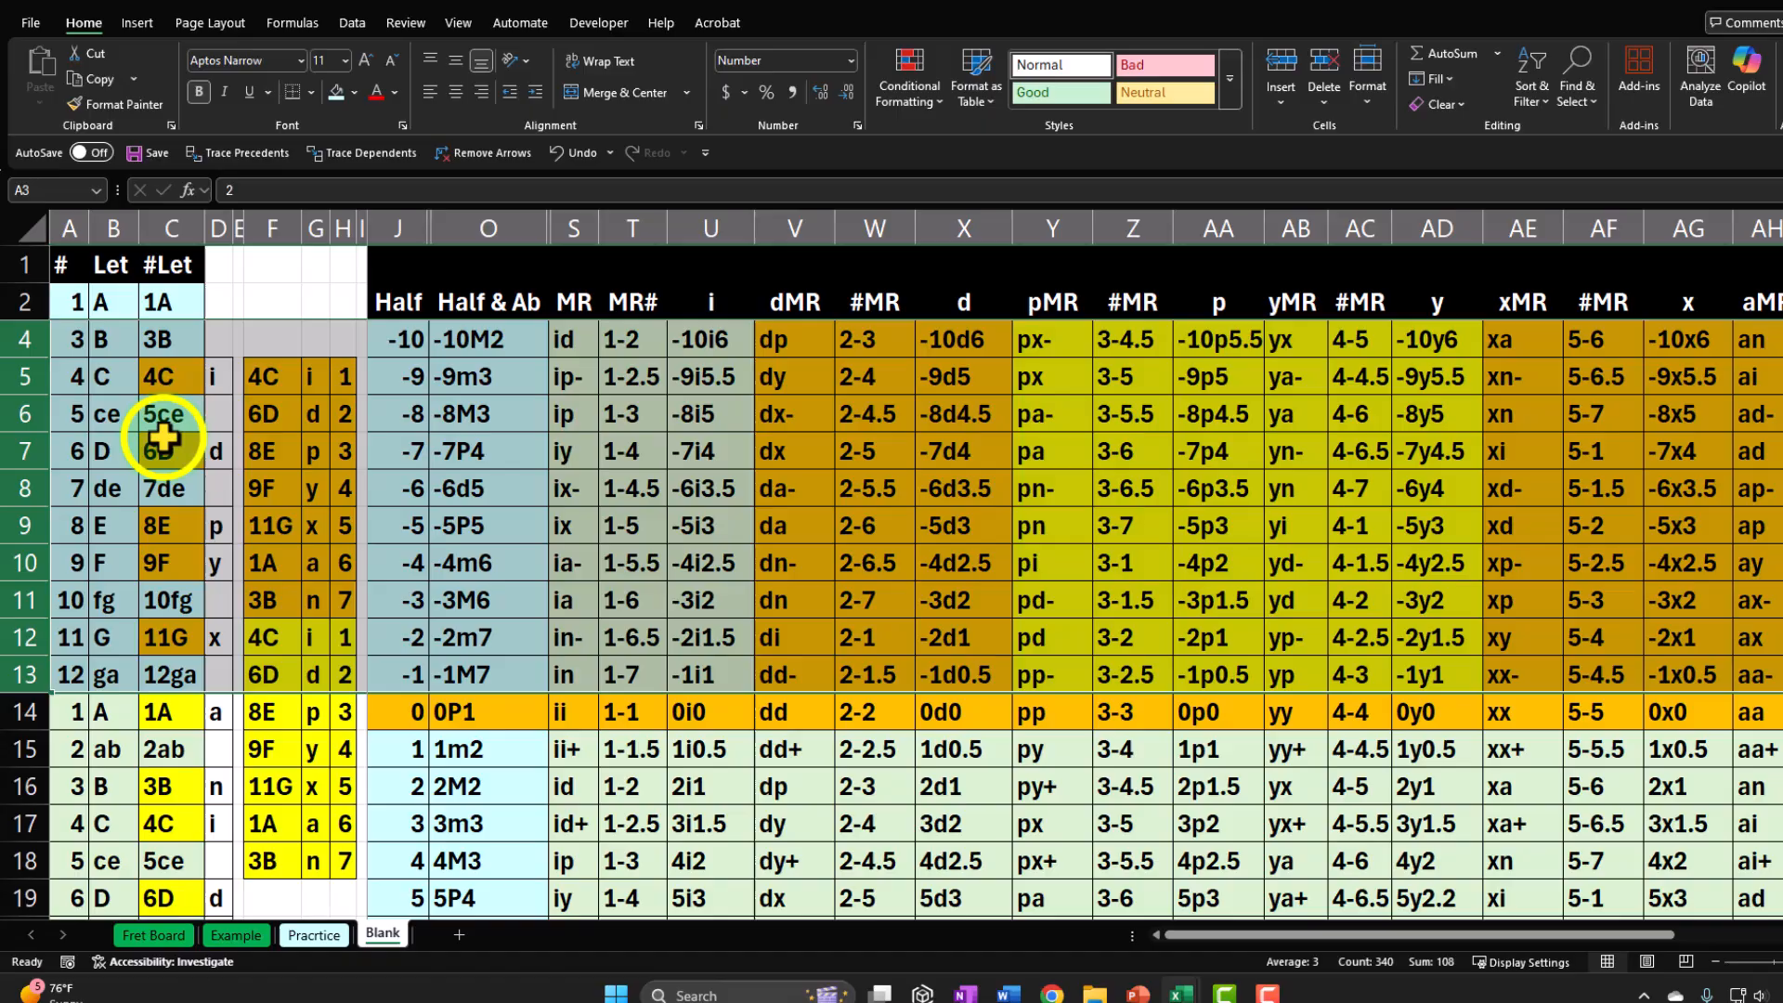
pyautogui.rightClick(163, 437)
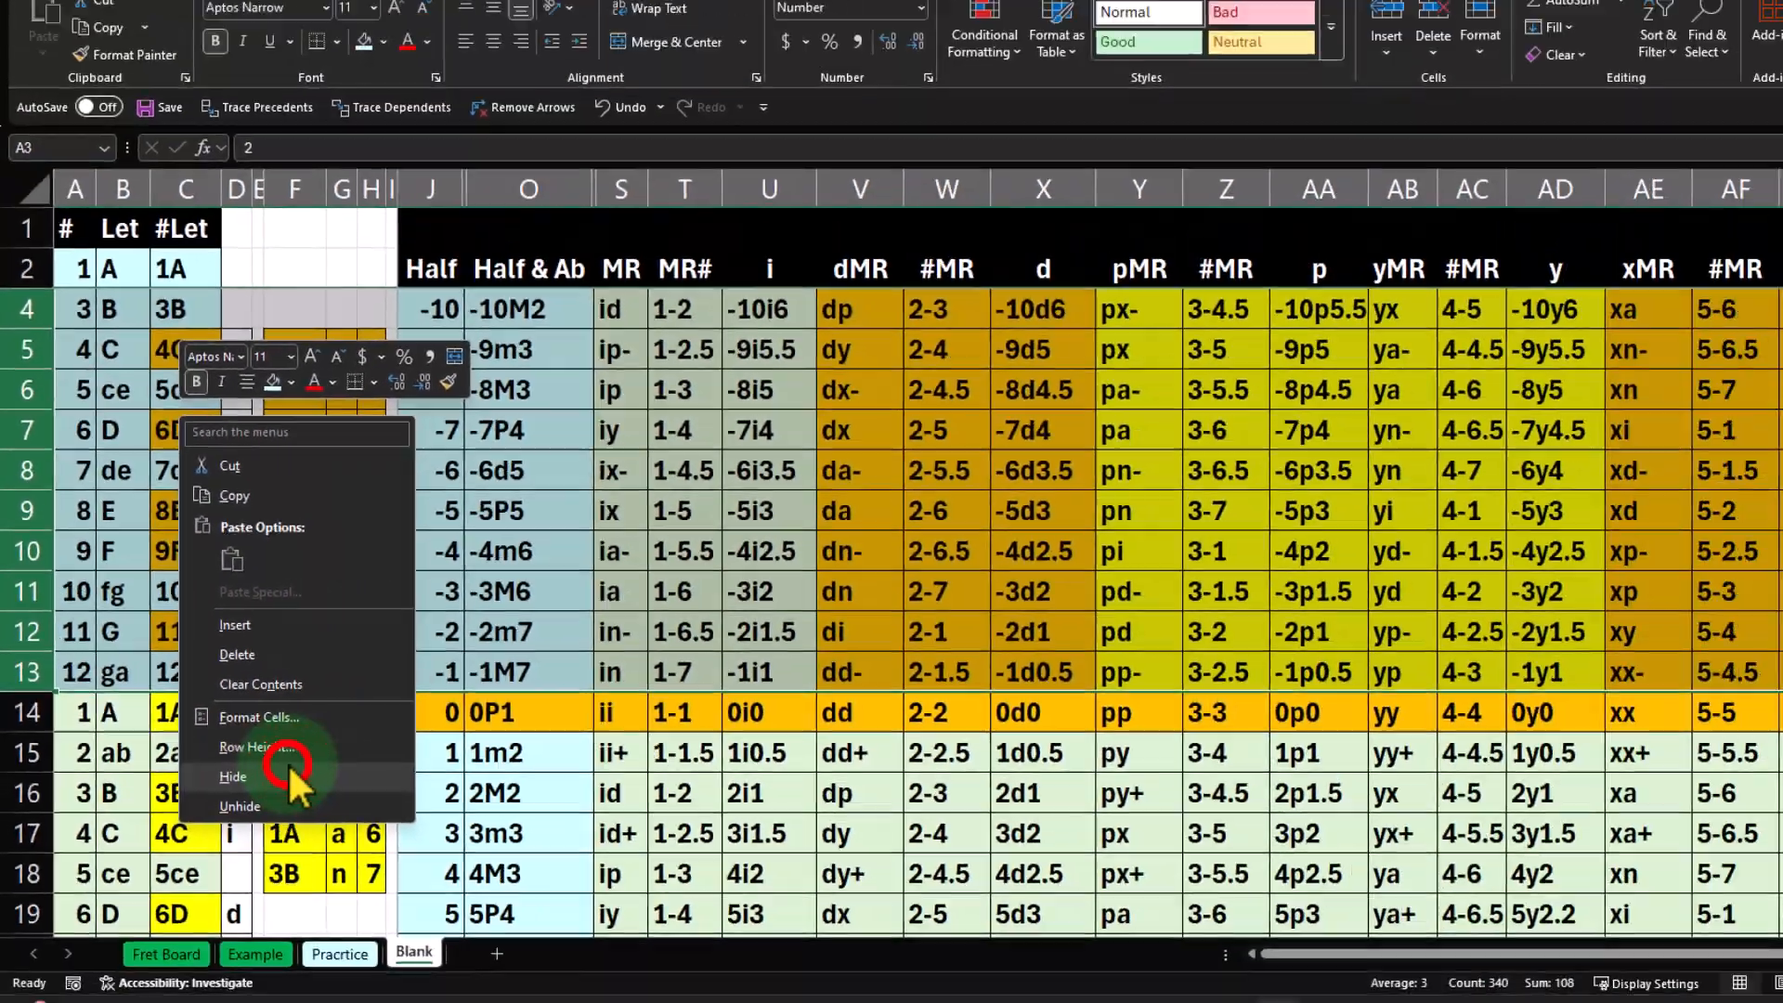
pyautogui.click(483, 818)
pyautogui.click(817, 982)
# Continue the Half column below 11 with 12 in J26 and 13 in J27.
pyautogui.click(485, 236)
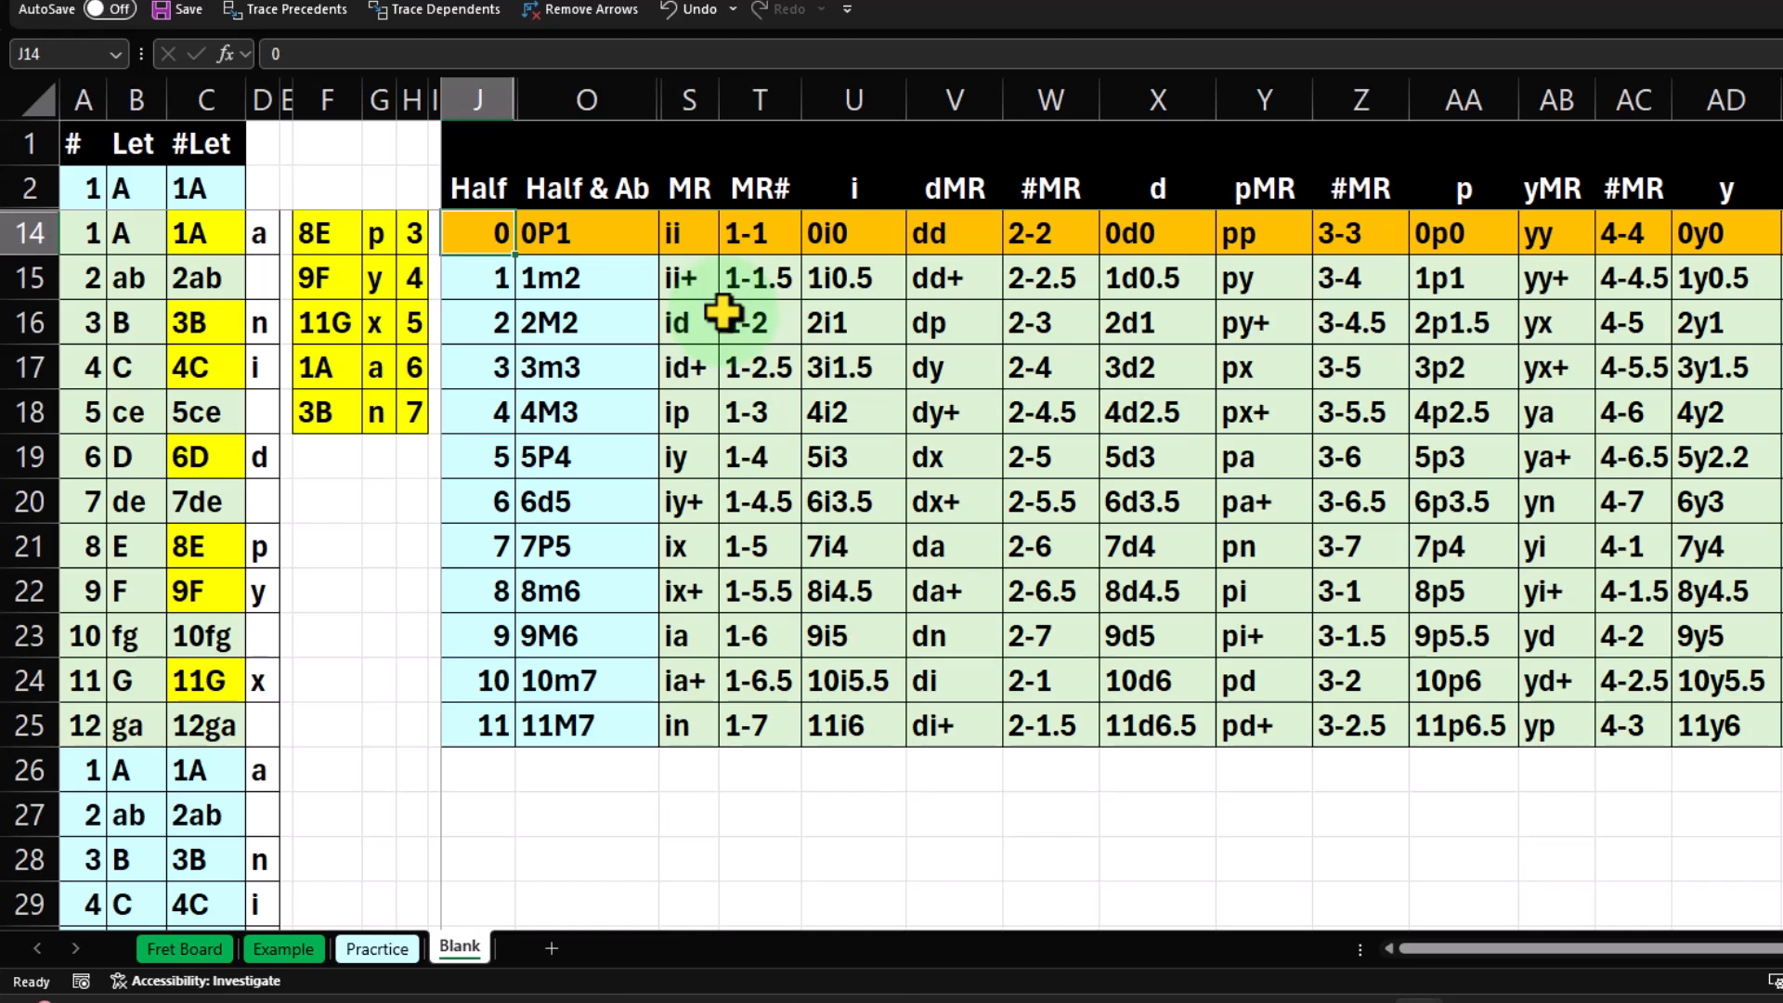
pyautogui.press('Down')
pyautogui.press('Down')
pyautogui.press('Down')
pyautogui.press('Down')
pyautogui.press('Down')
pyautogui.press('Down')
pyautogui.press('Down')
pyautogui.press('Down')
pyautogui.press('Down')
pyautogui.press('Down')
pyautogui.press('Down')
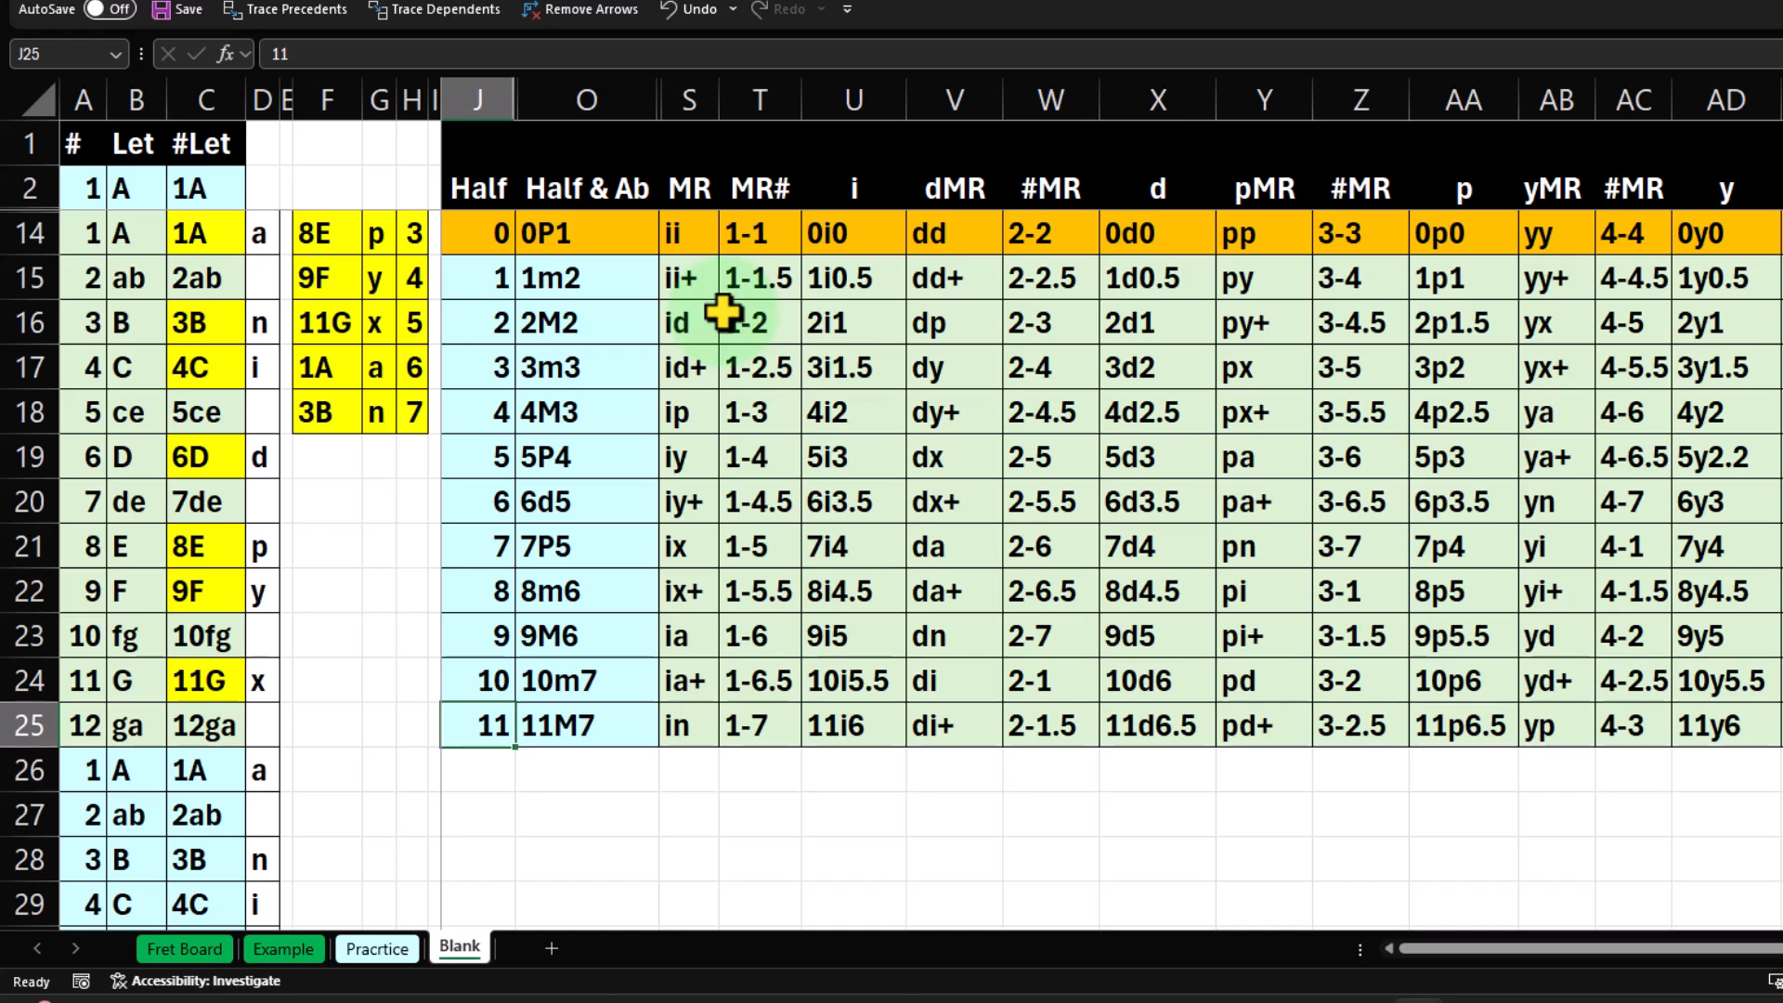
pyautogui.press('Down')
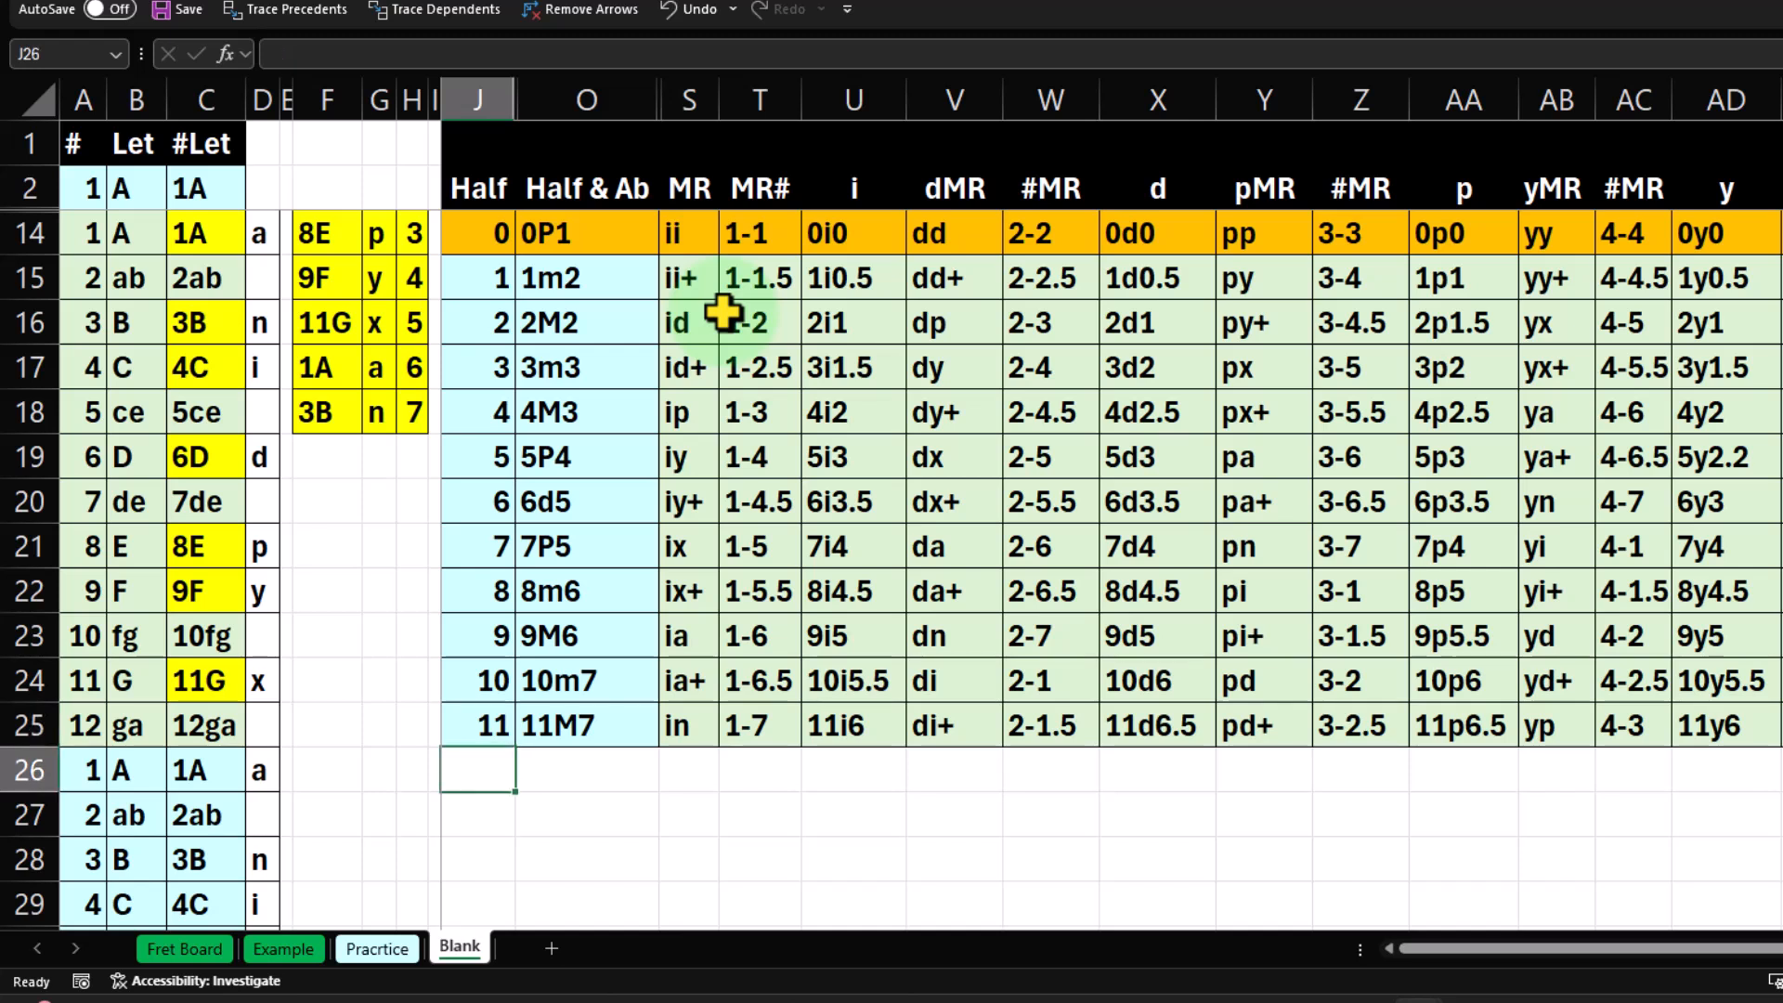
pyautogui.write('12')
pyautogui.press('Return')
pyautogui.write('13')
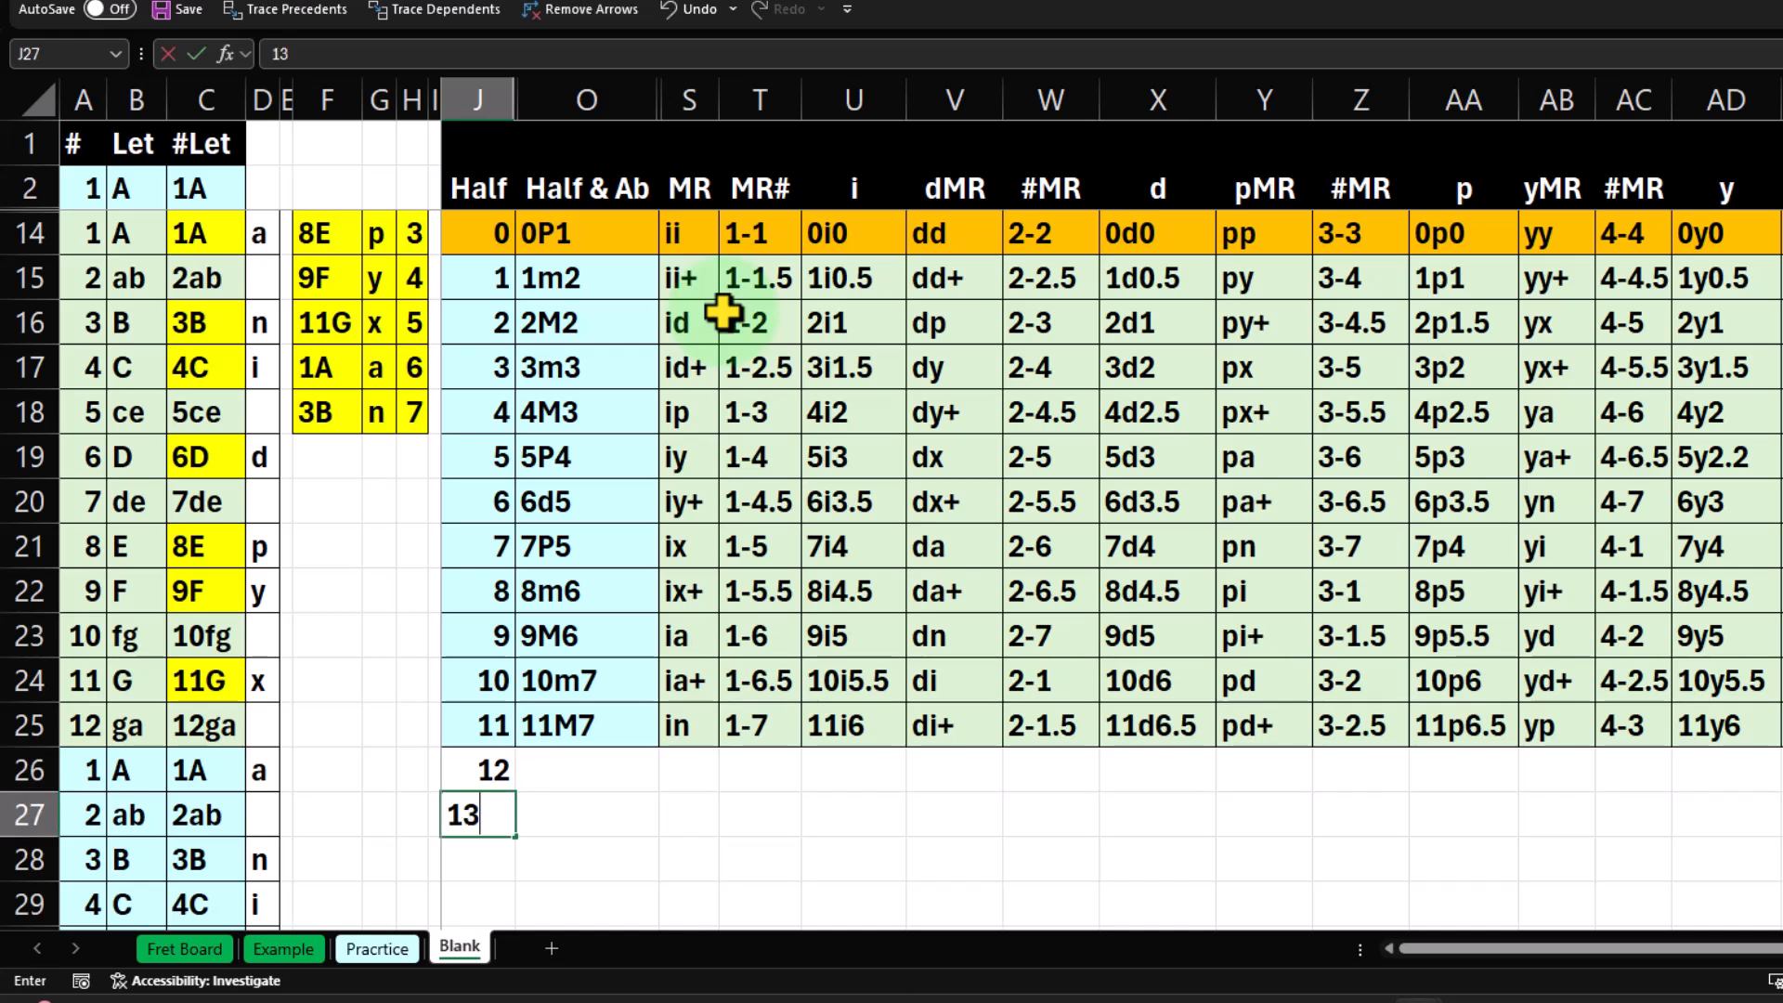
pyautogui.press('Return')
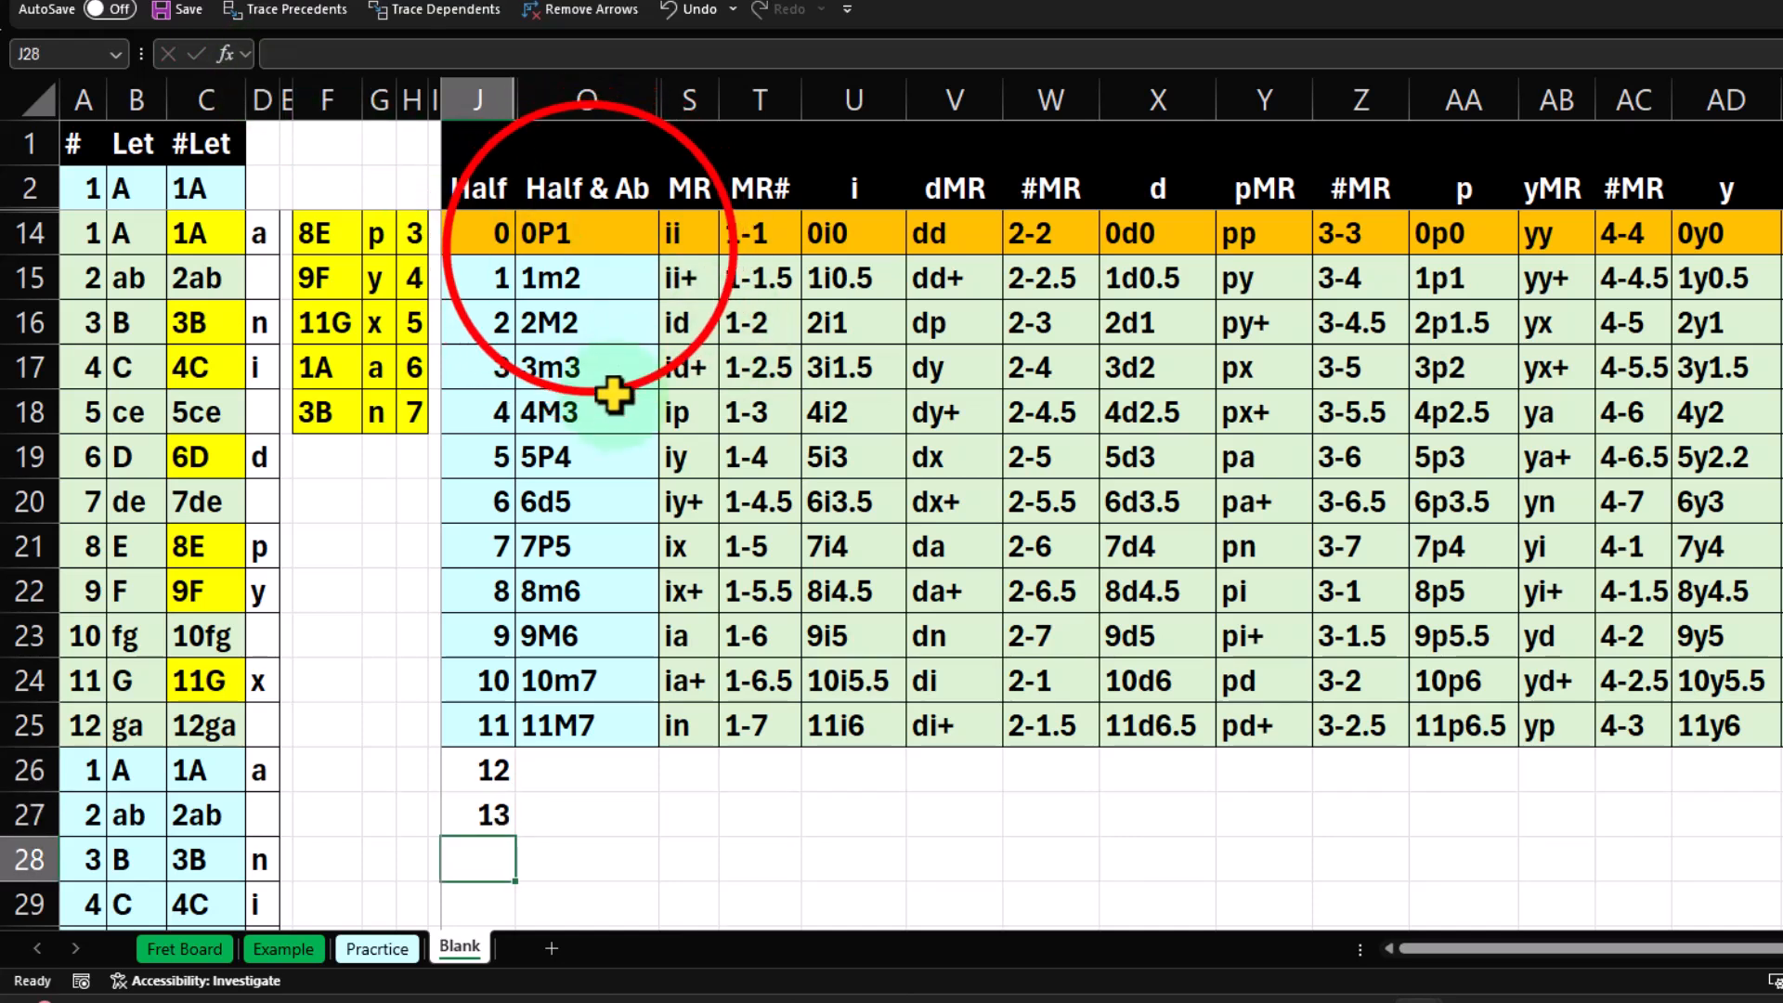
# Step down the Half & Ab column from 0P1 in O14 to 11M7 in O25.
pyautogui.click(589, 245)
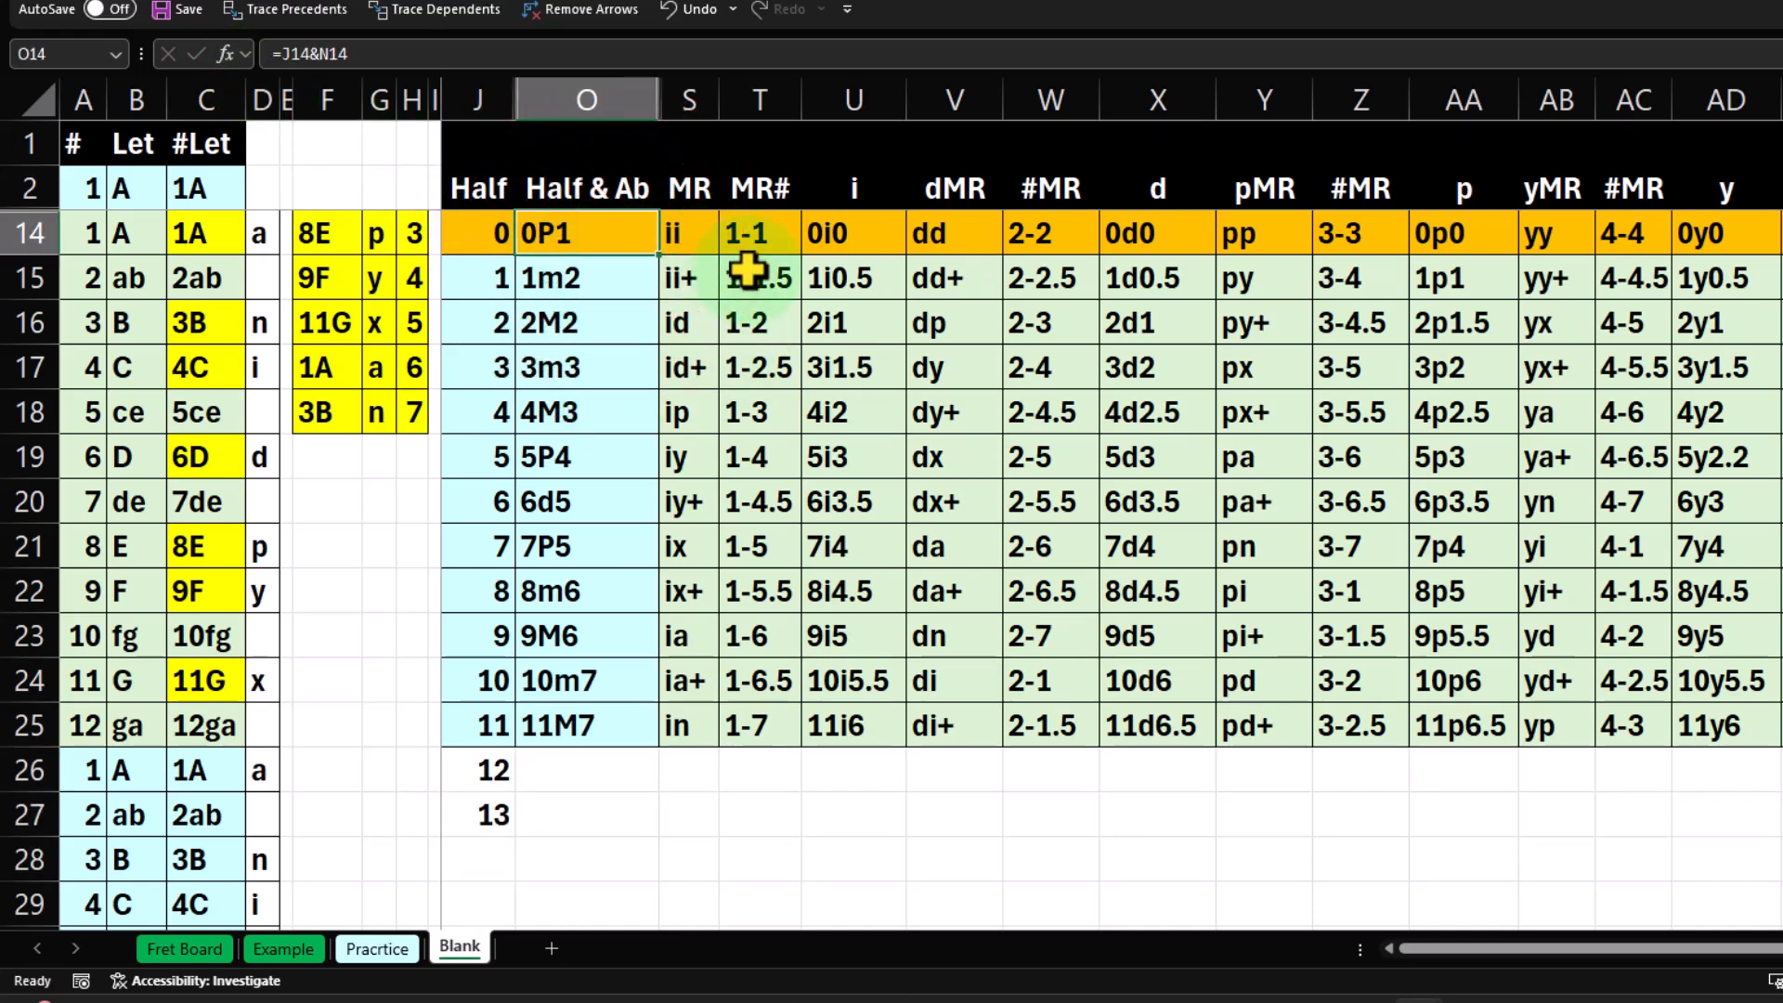
pyautogui.press('Down')
pyautogui.press('Down')
pyautogui.press('Down')
pyautogui.press('Down')
pyautogui.press('Down')
pyautogui.press('Down')
pyautogui.press('Down')
pyautogui.press('Down')
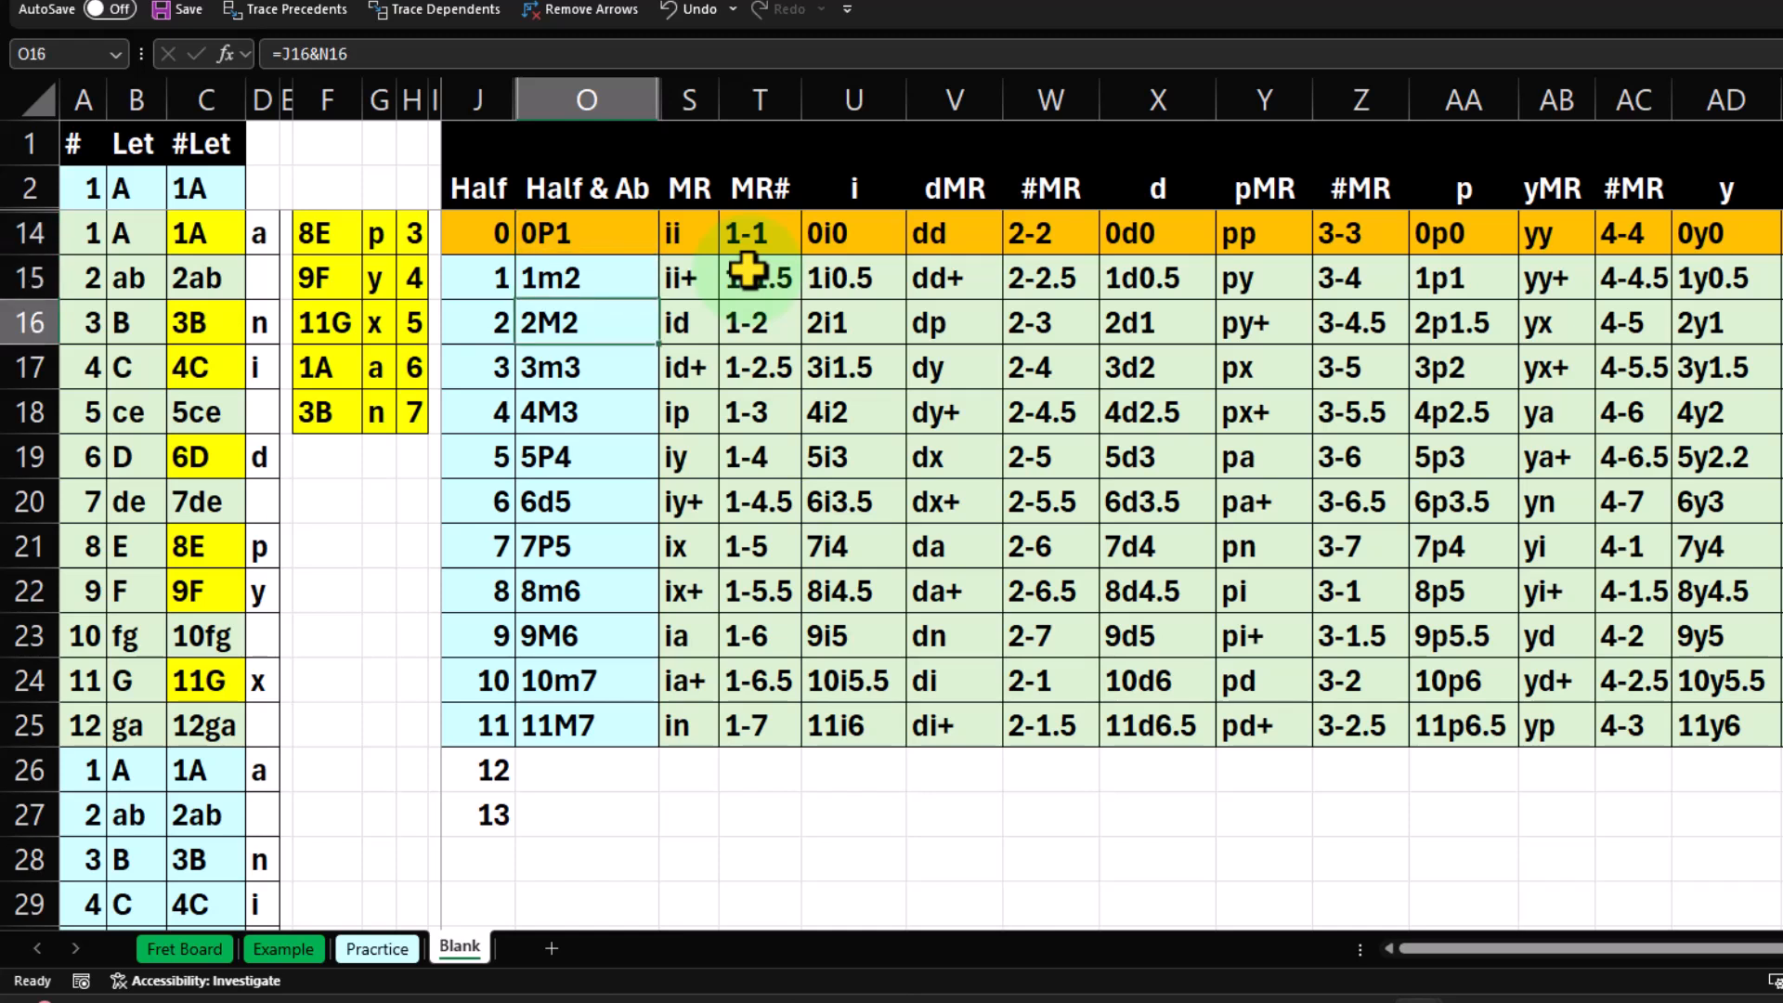
pyautogui.press('Down')
pyautogui.press('Down')
pyautogui.press('Down')
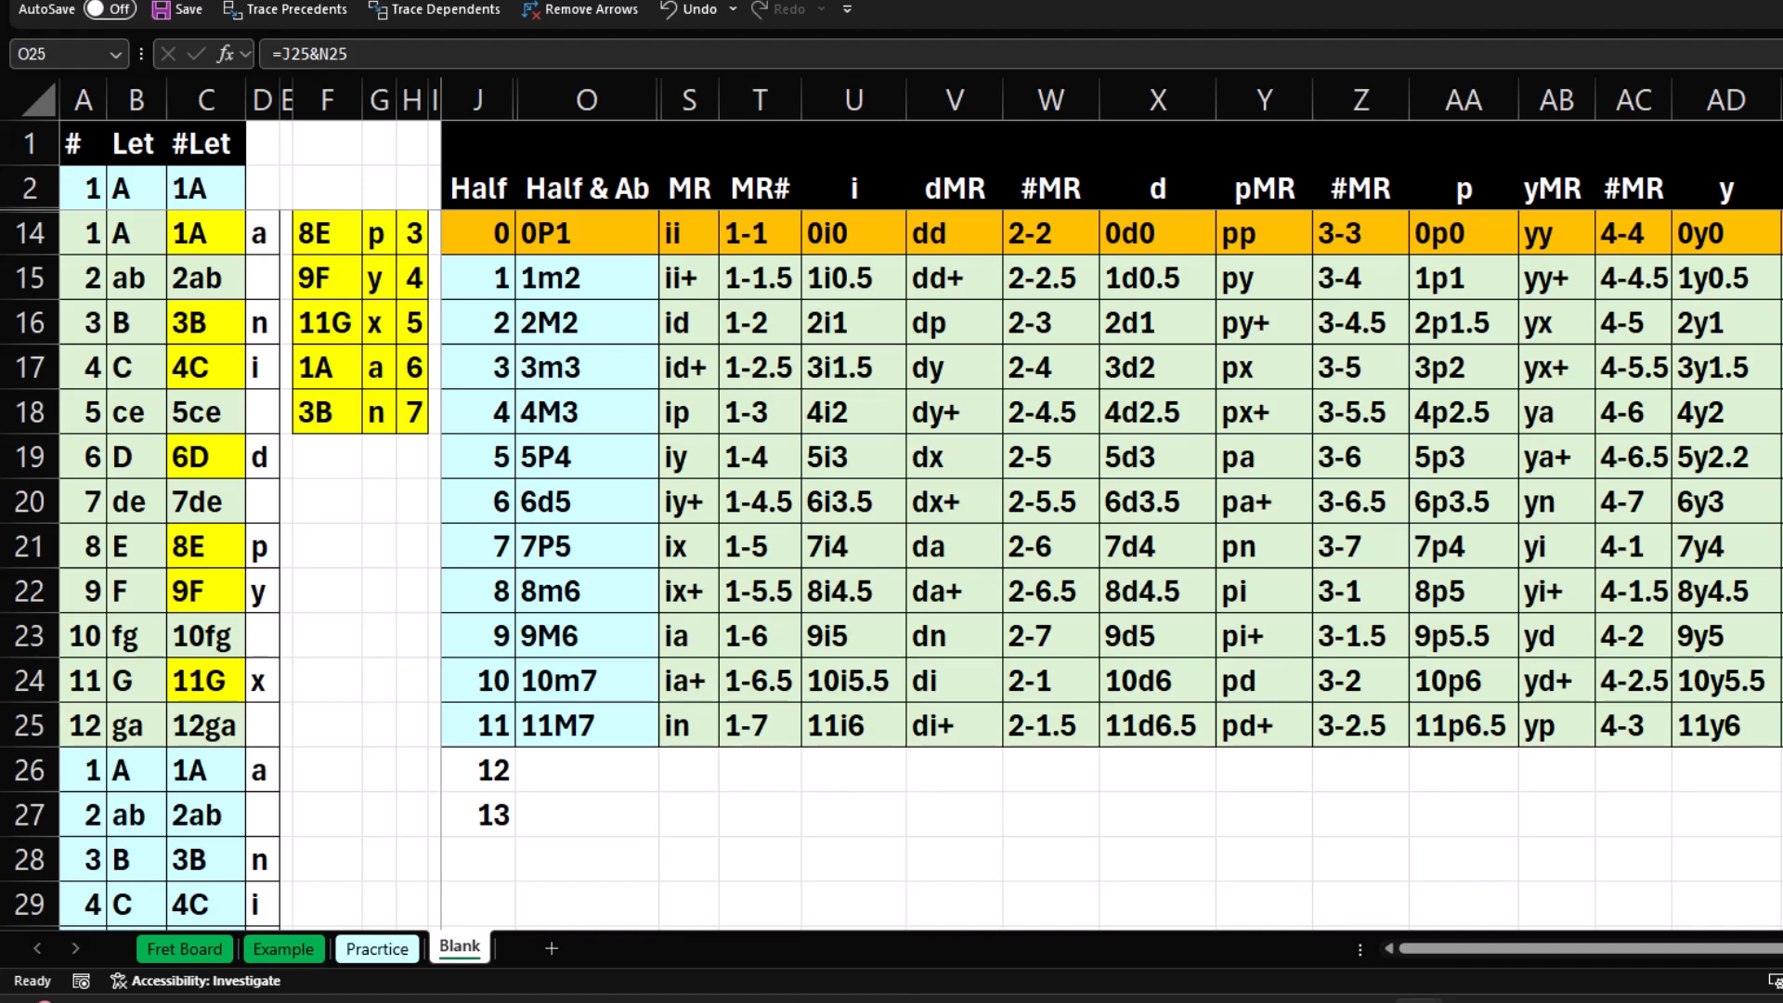
# Extend the half-step series from J26 and J27 down to 23 in J37.
pyautogui.click(498, 773)
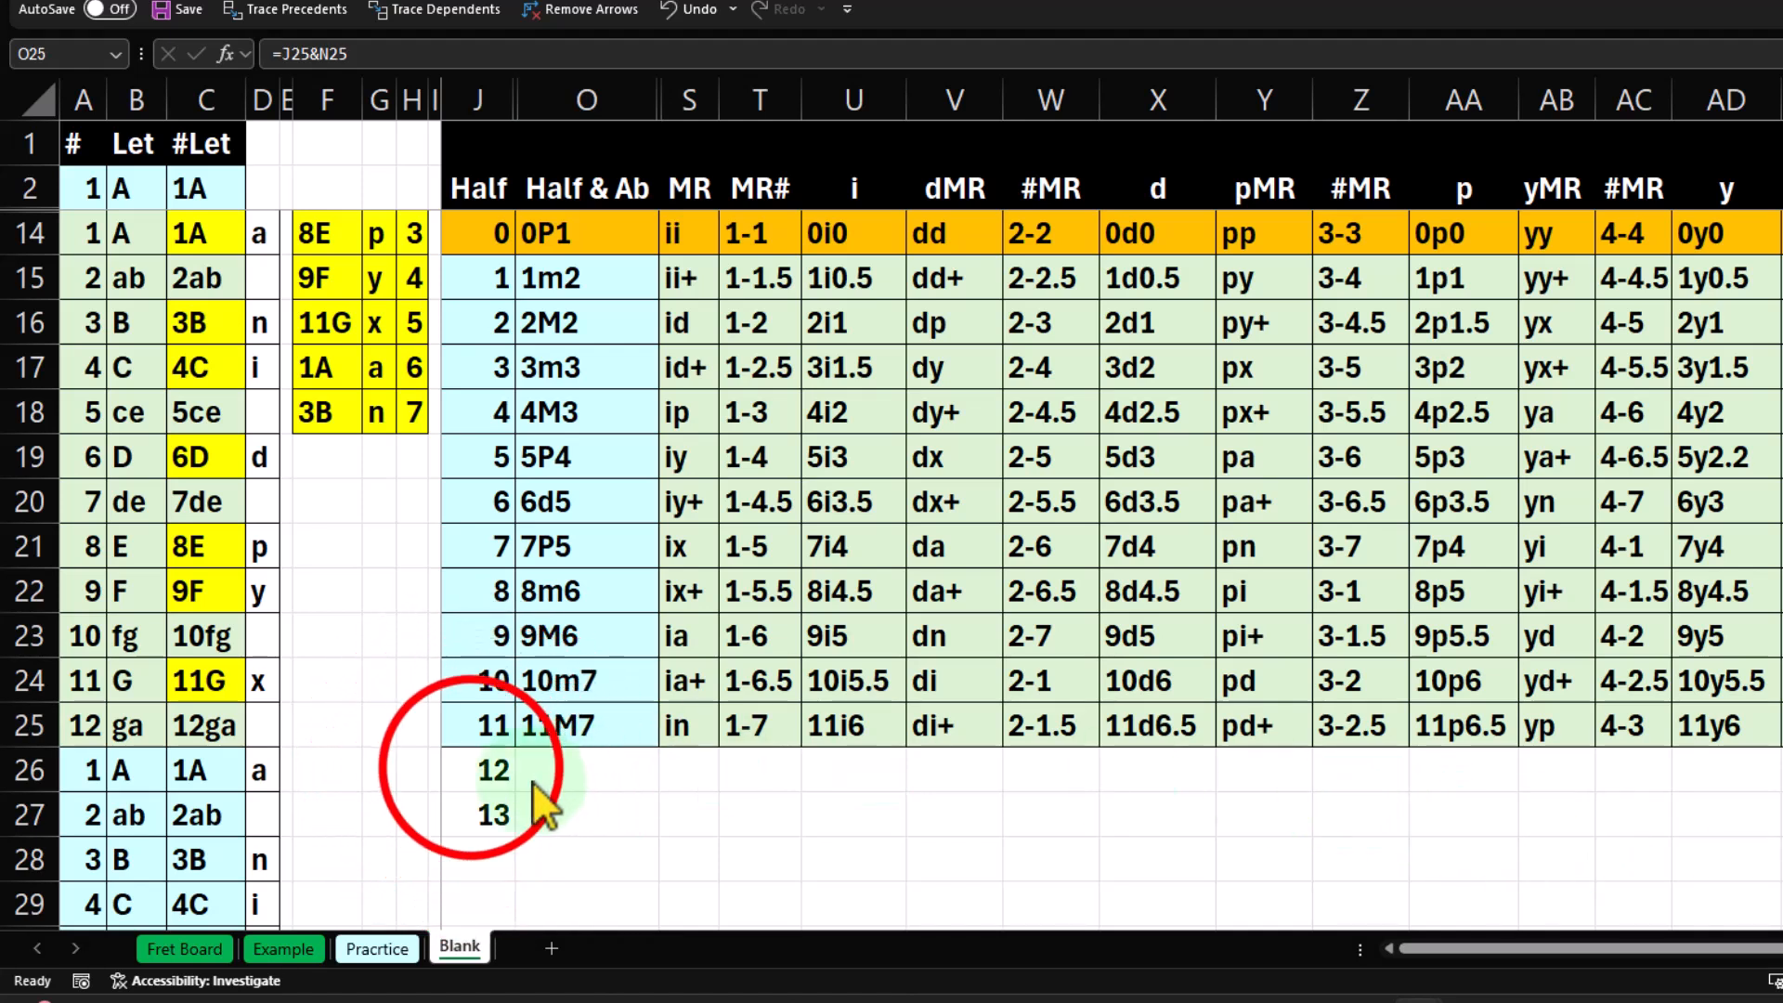
pyautogui.moveTo(498, 776); pyautogui.dragTo(494, 892)
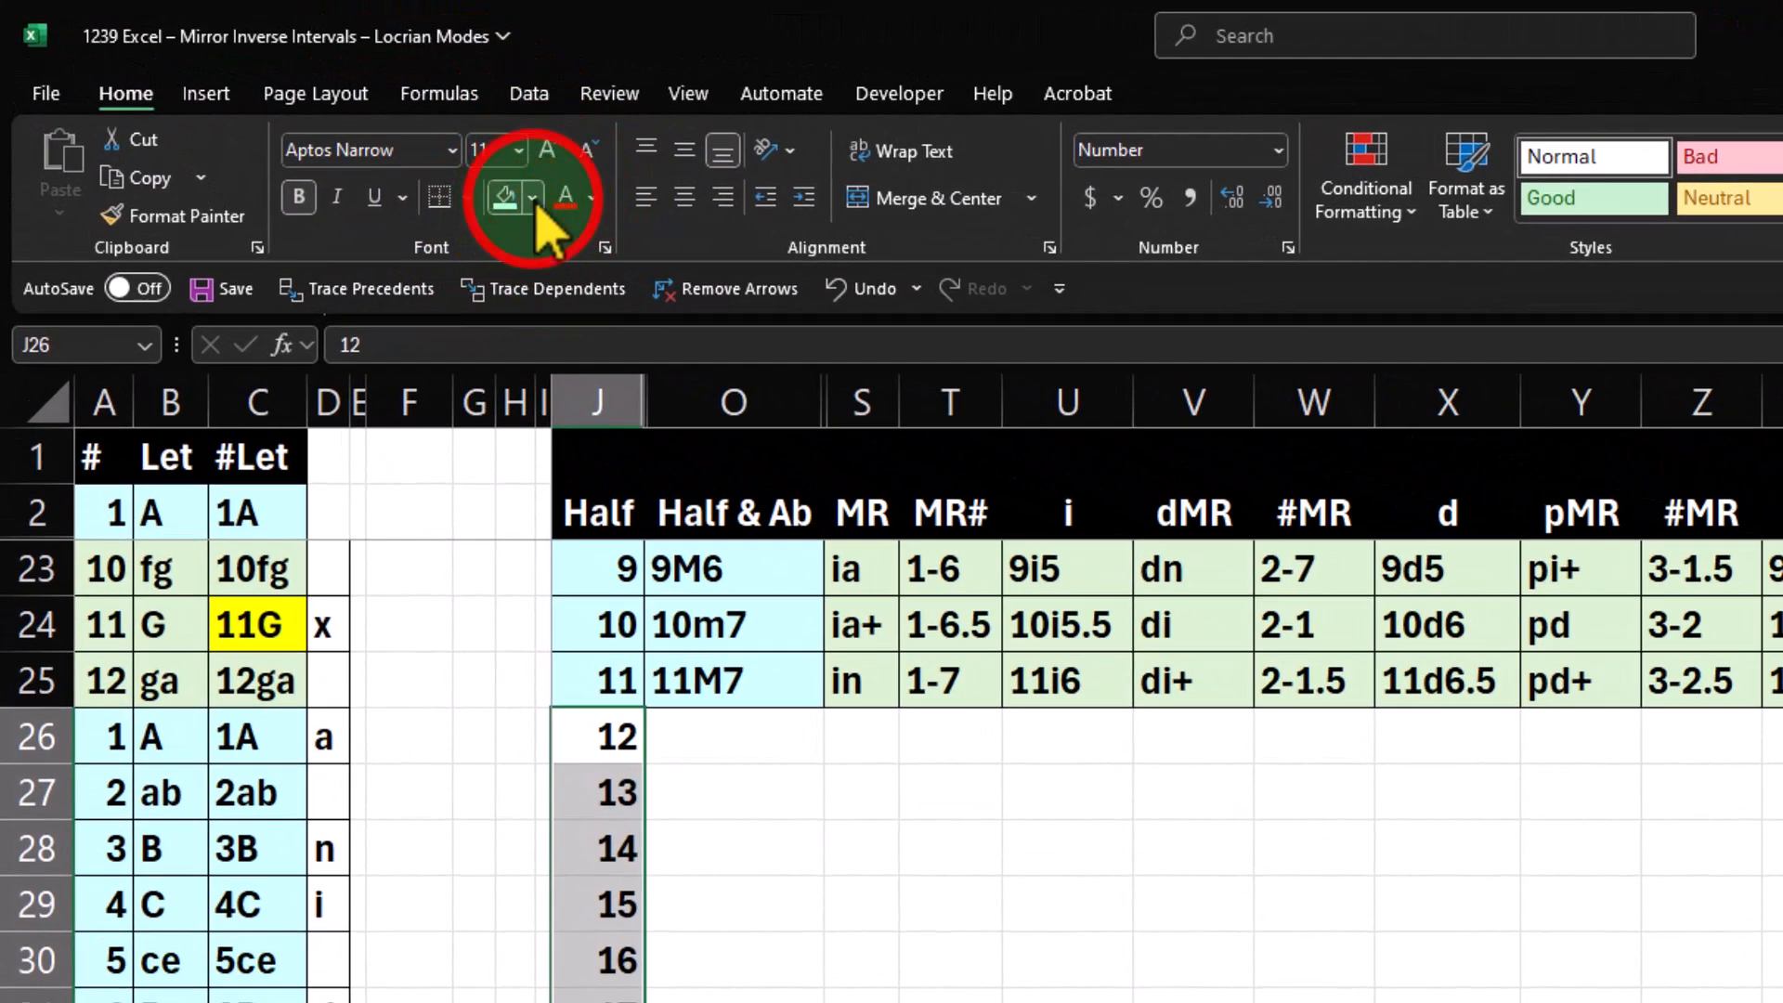
# Format the added half steps in J26:J37 with a light green fill and cell borders.
pyautogui.click(533, 200)
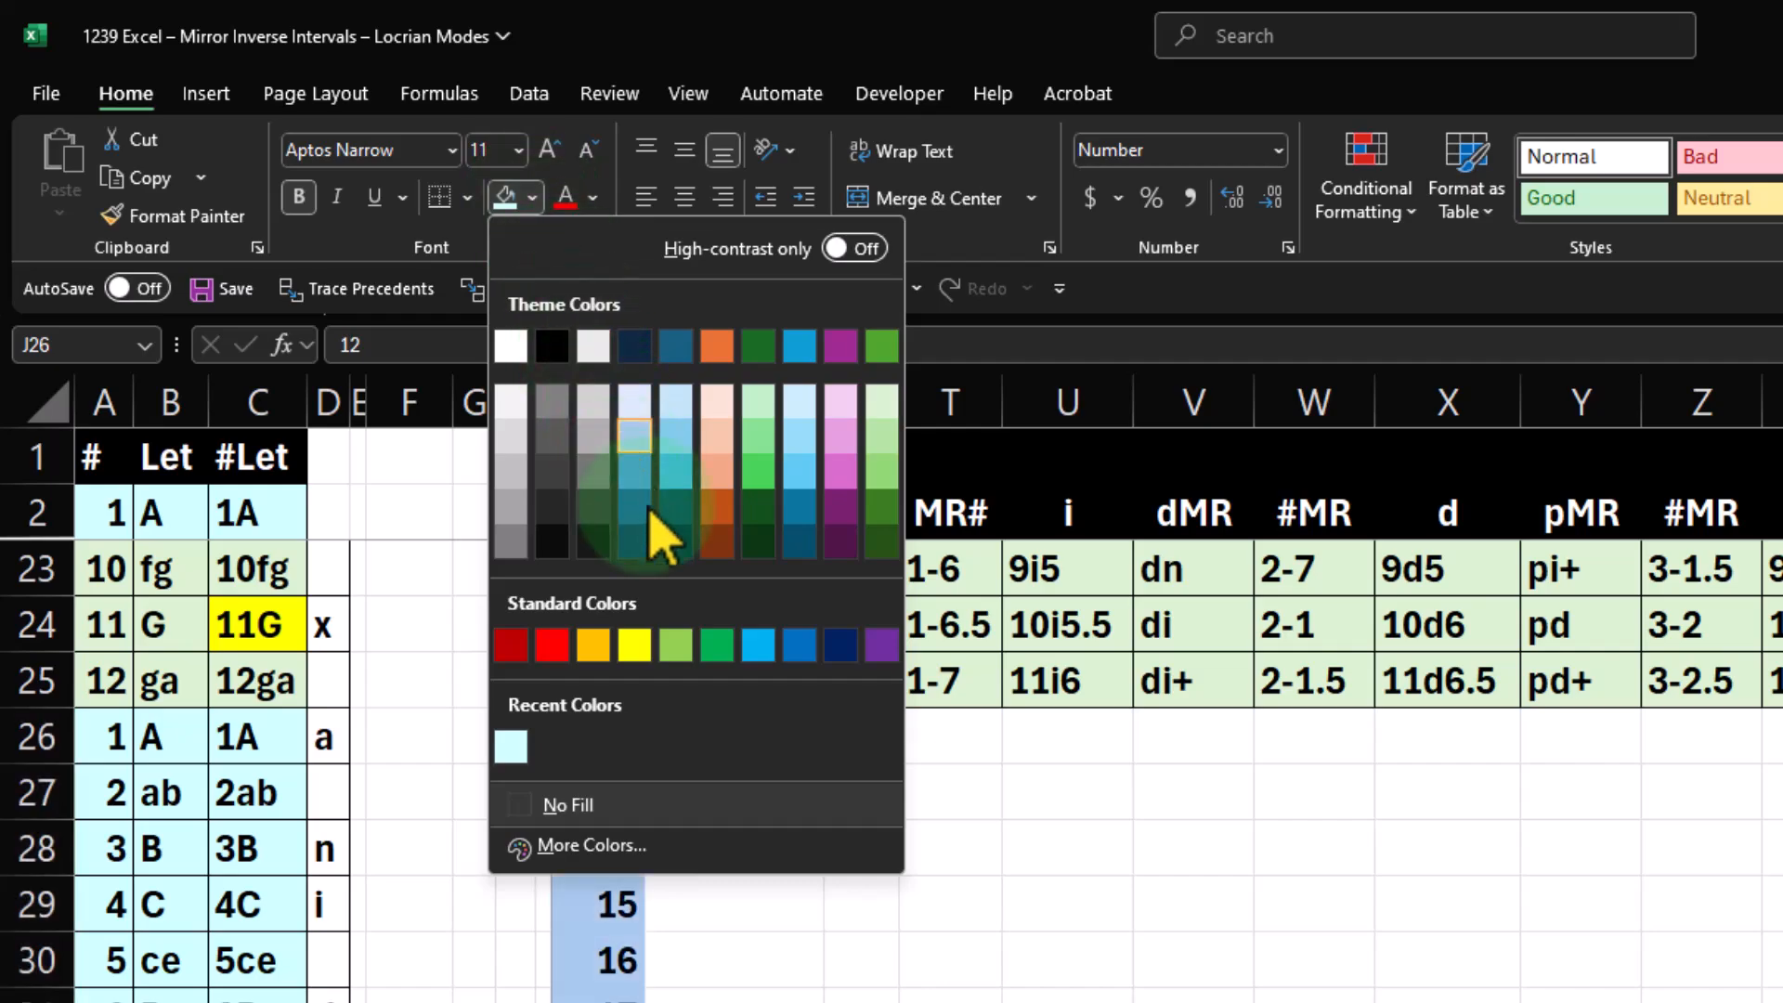
pyautogui.click(897, 400)
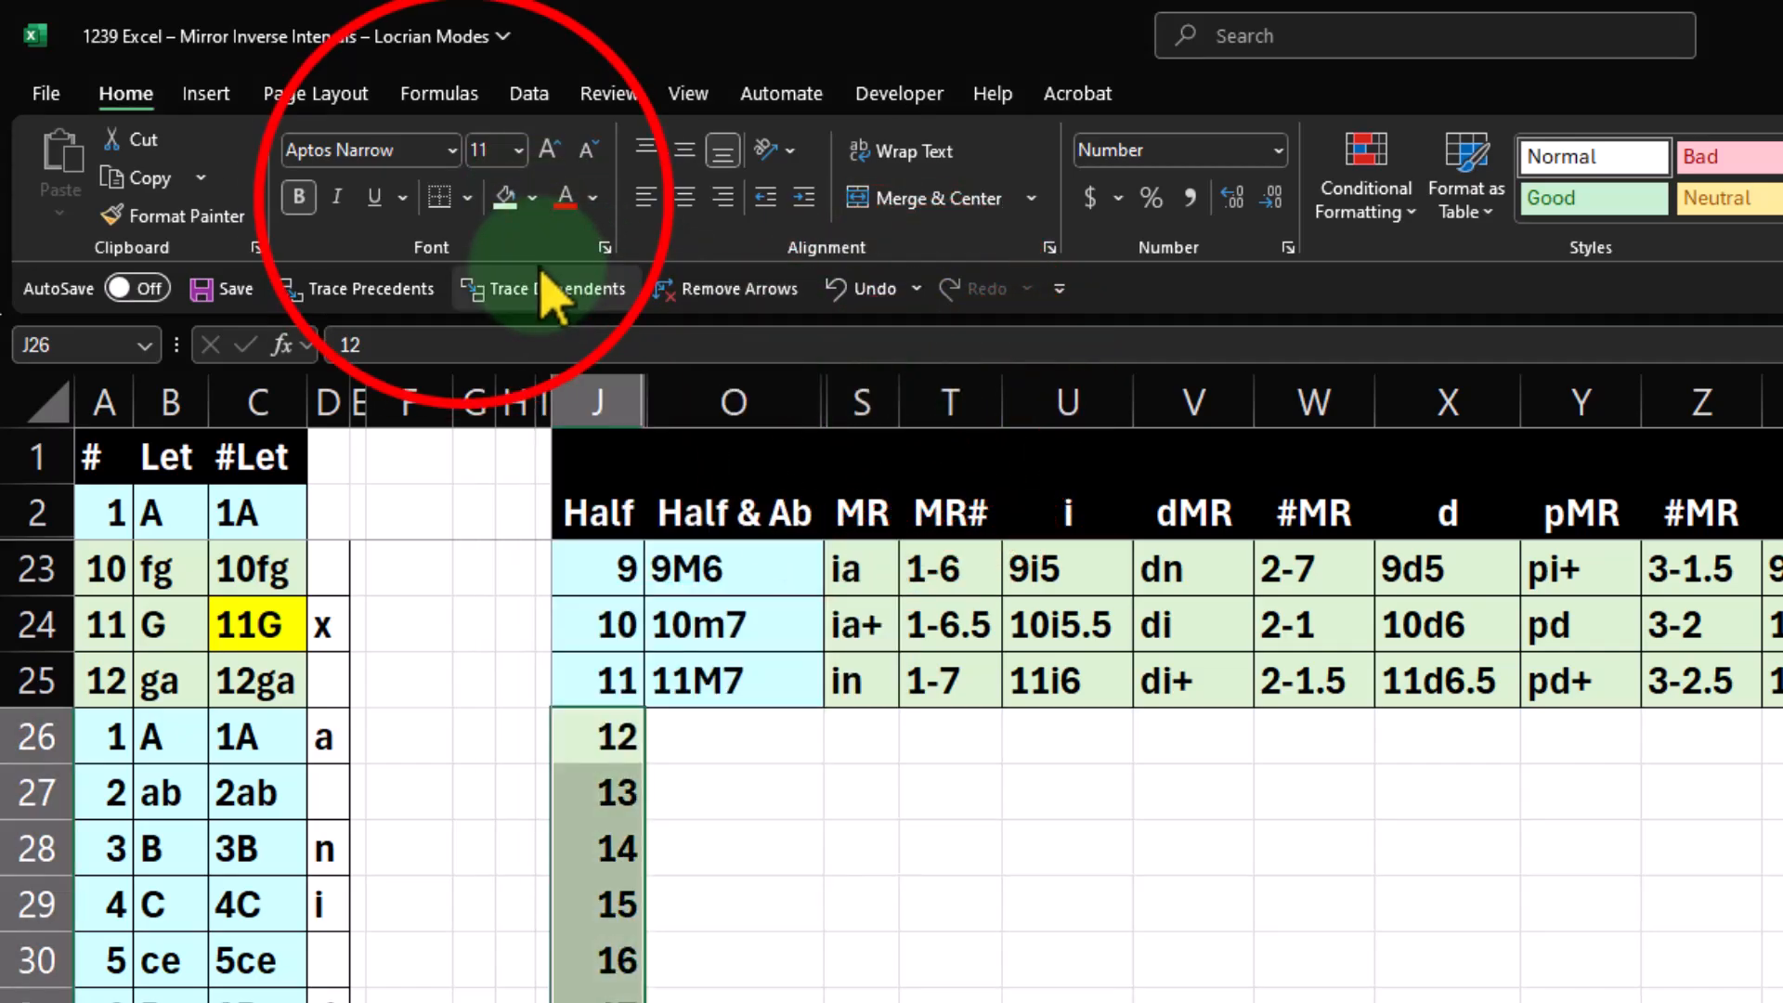
pyautogui.click(467, 197)
pyautogui.click(520, 491)
pyautogui.click(685, 708)
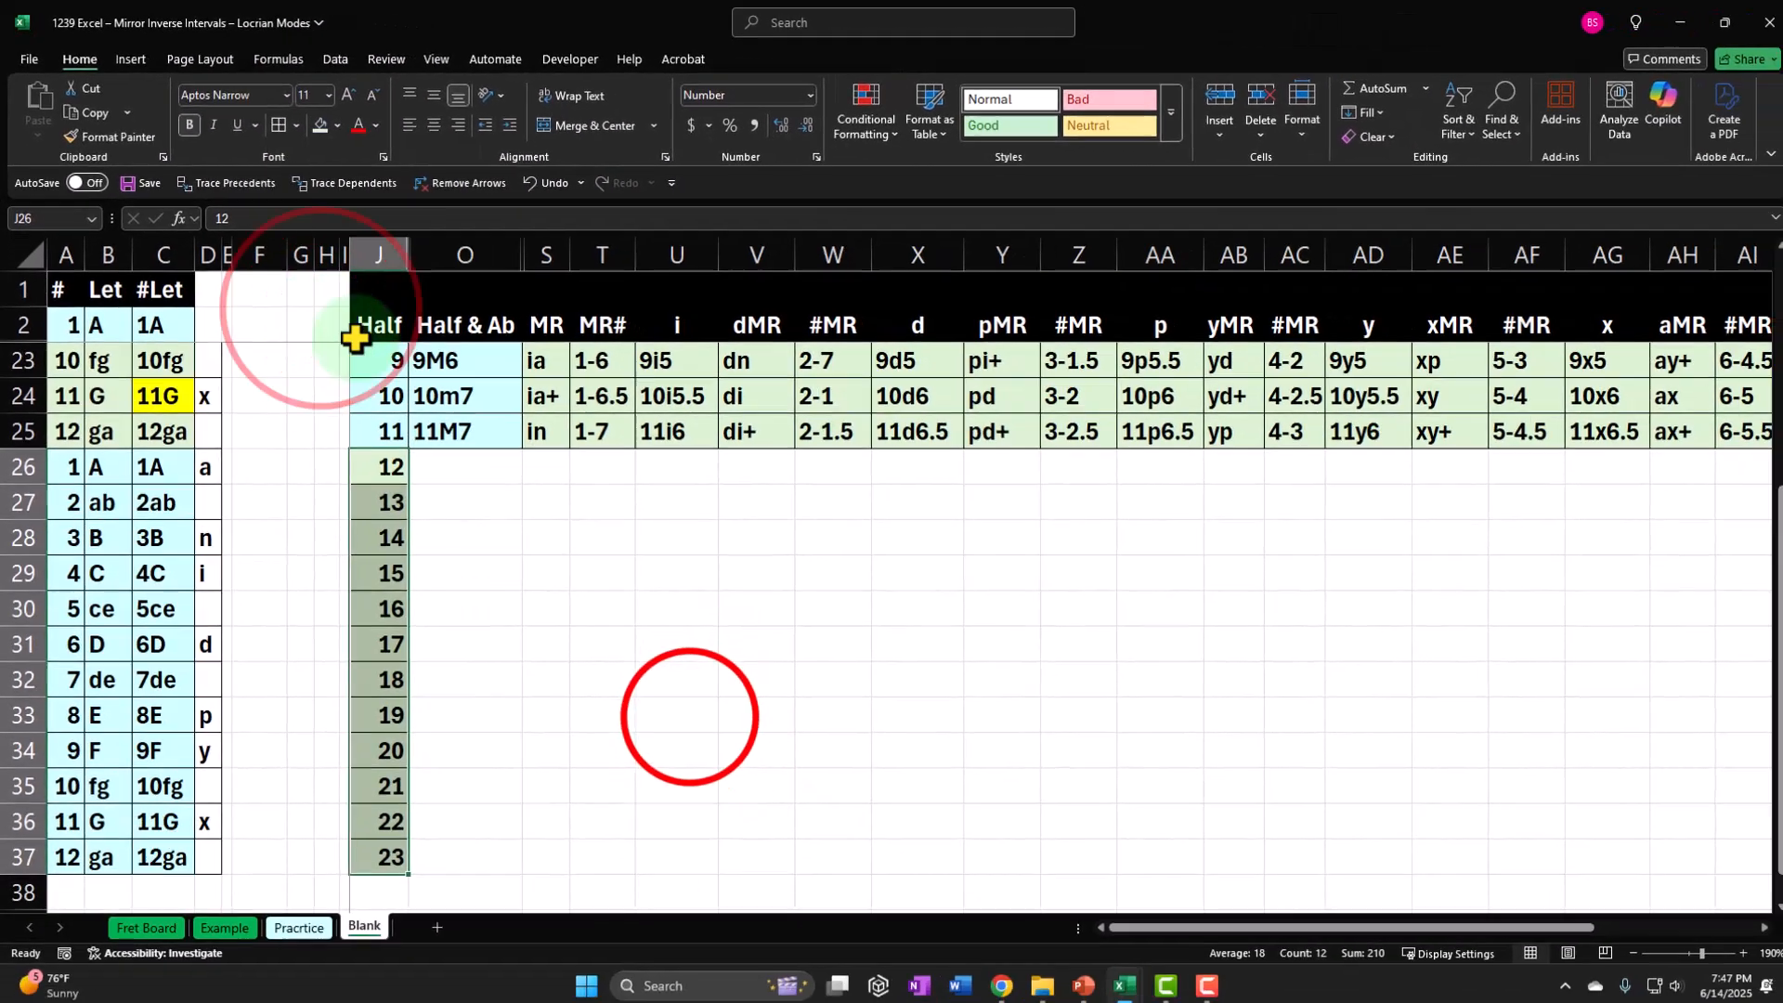
# Unhide the negative half-step rows between row 2 and row 14.
pyautogui.scroll(1, 685, 712)
pyautogui.scroll(1, 686, 712)
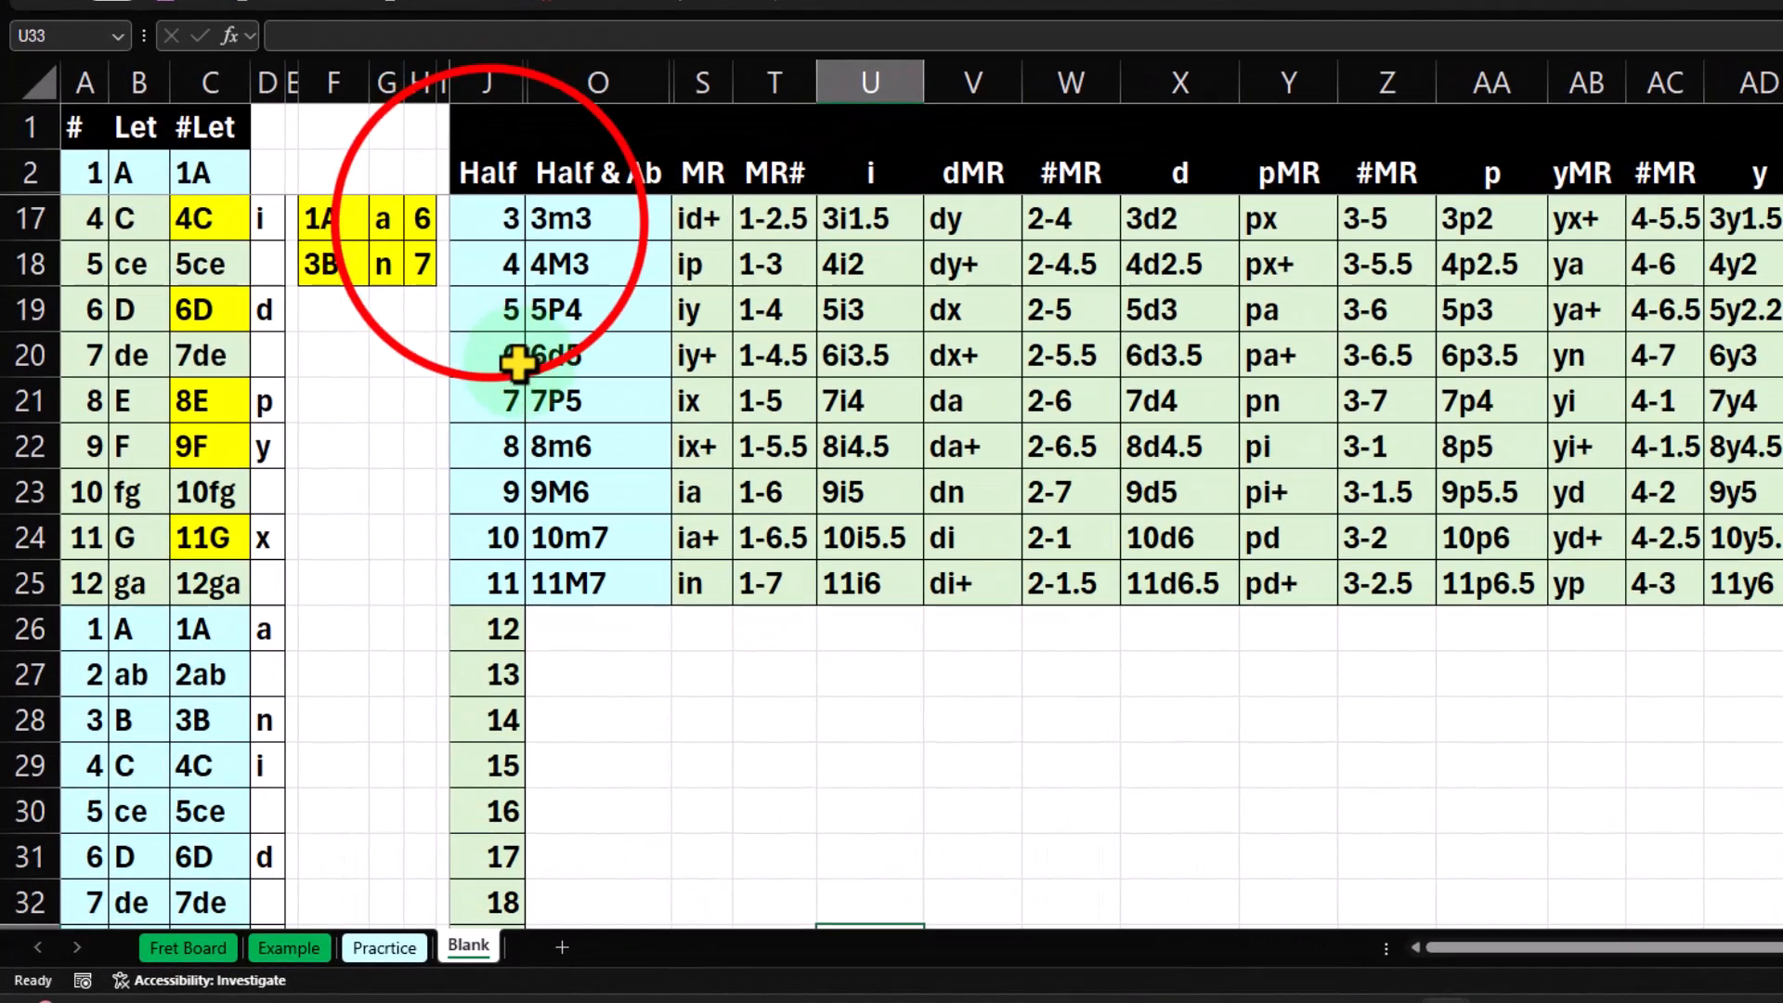
pyautogui.click(489, 176)
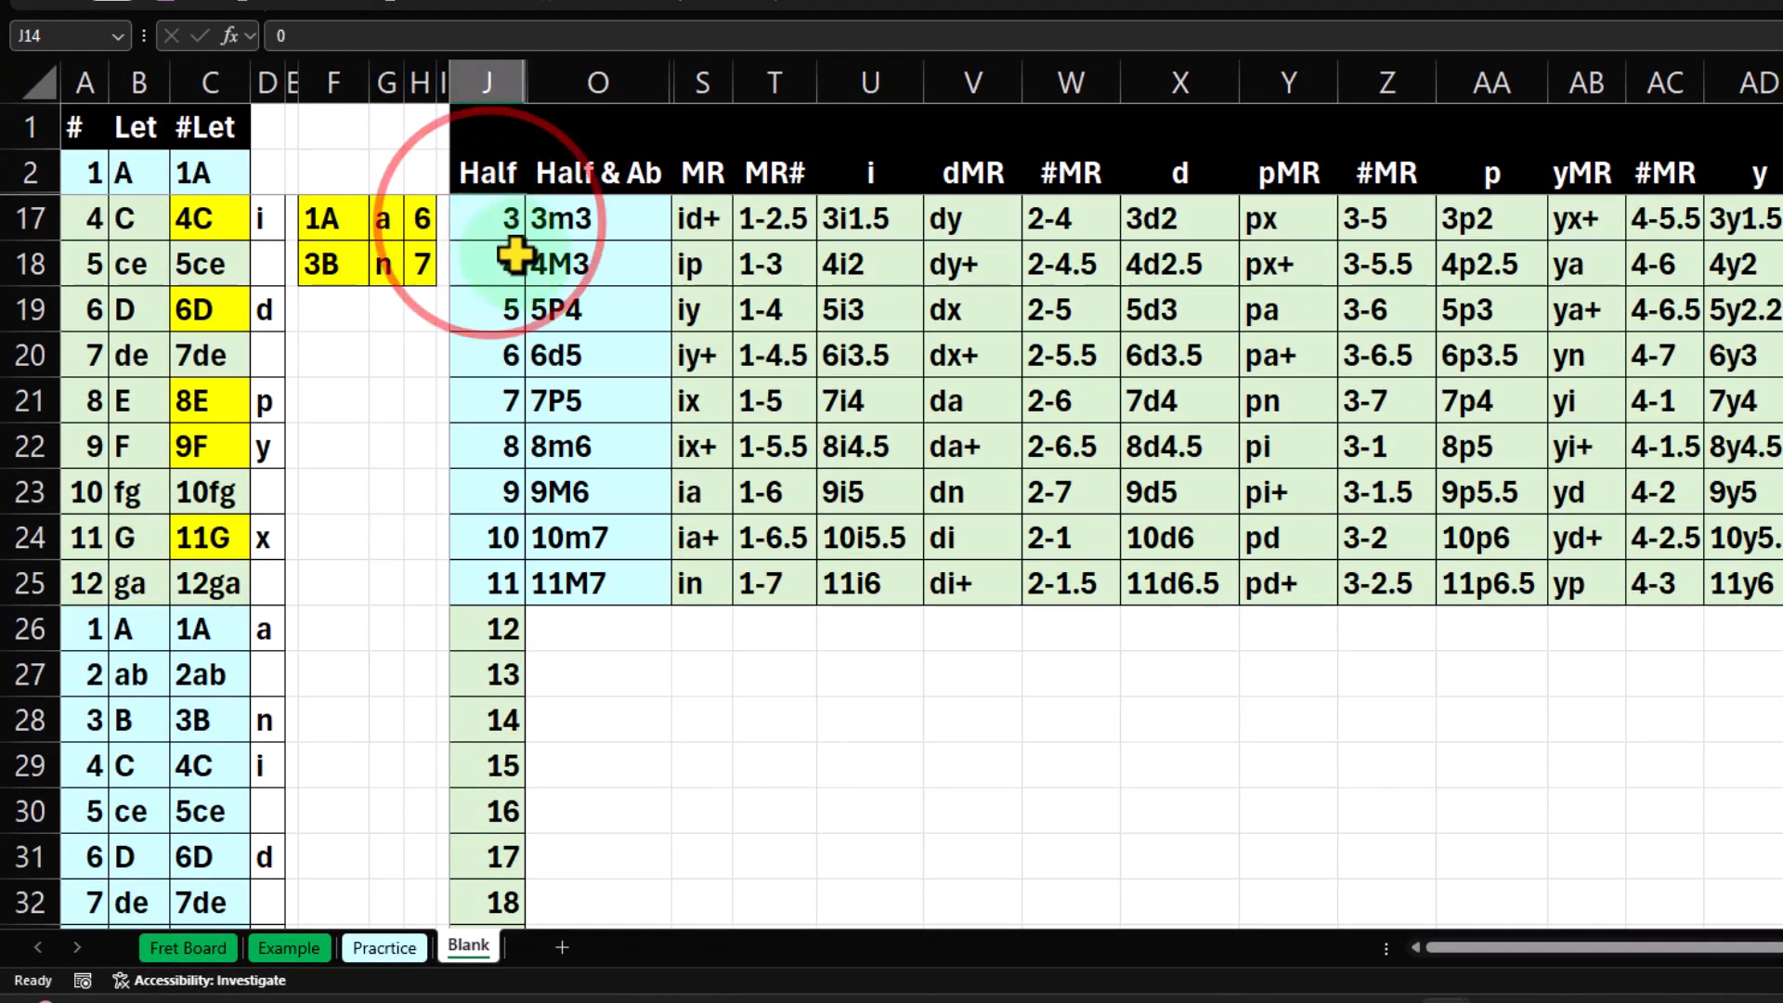
pyautogui.hotkey('ctrl', 'Down')
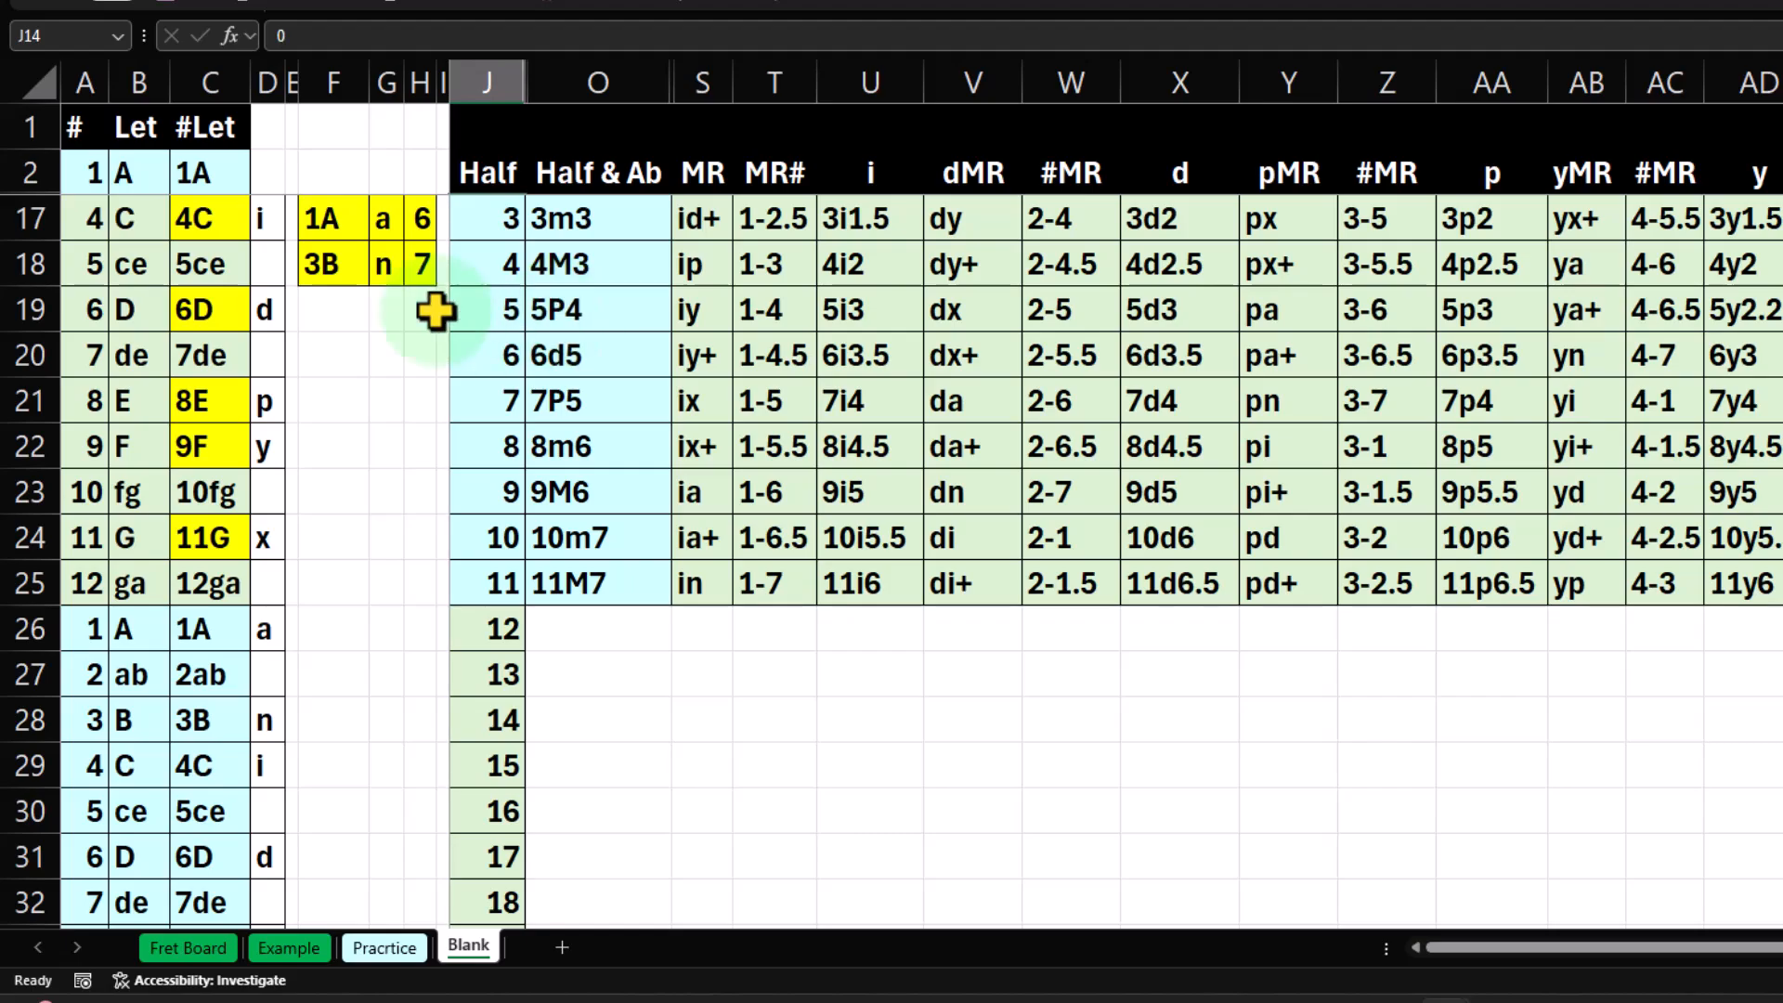
pyautogui.moveTo(29, 212); pyautogui.dragTo(32, 131)
pyautogui.rightClick(325, 149)
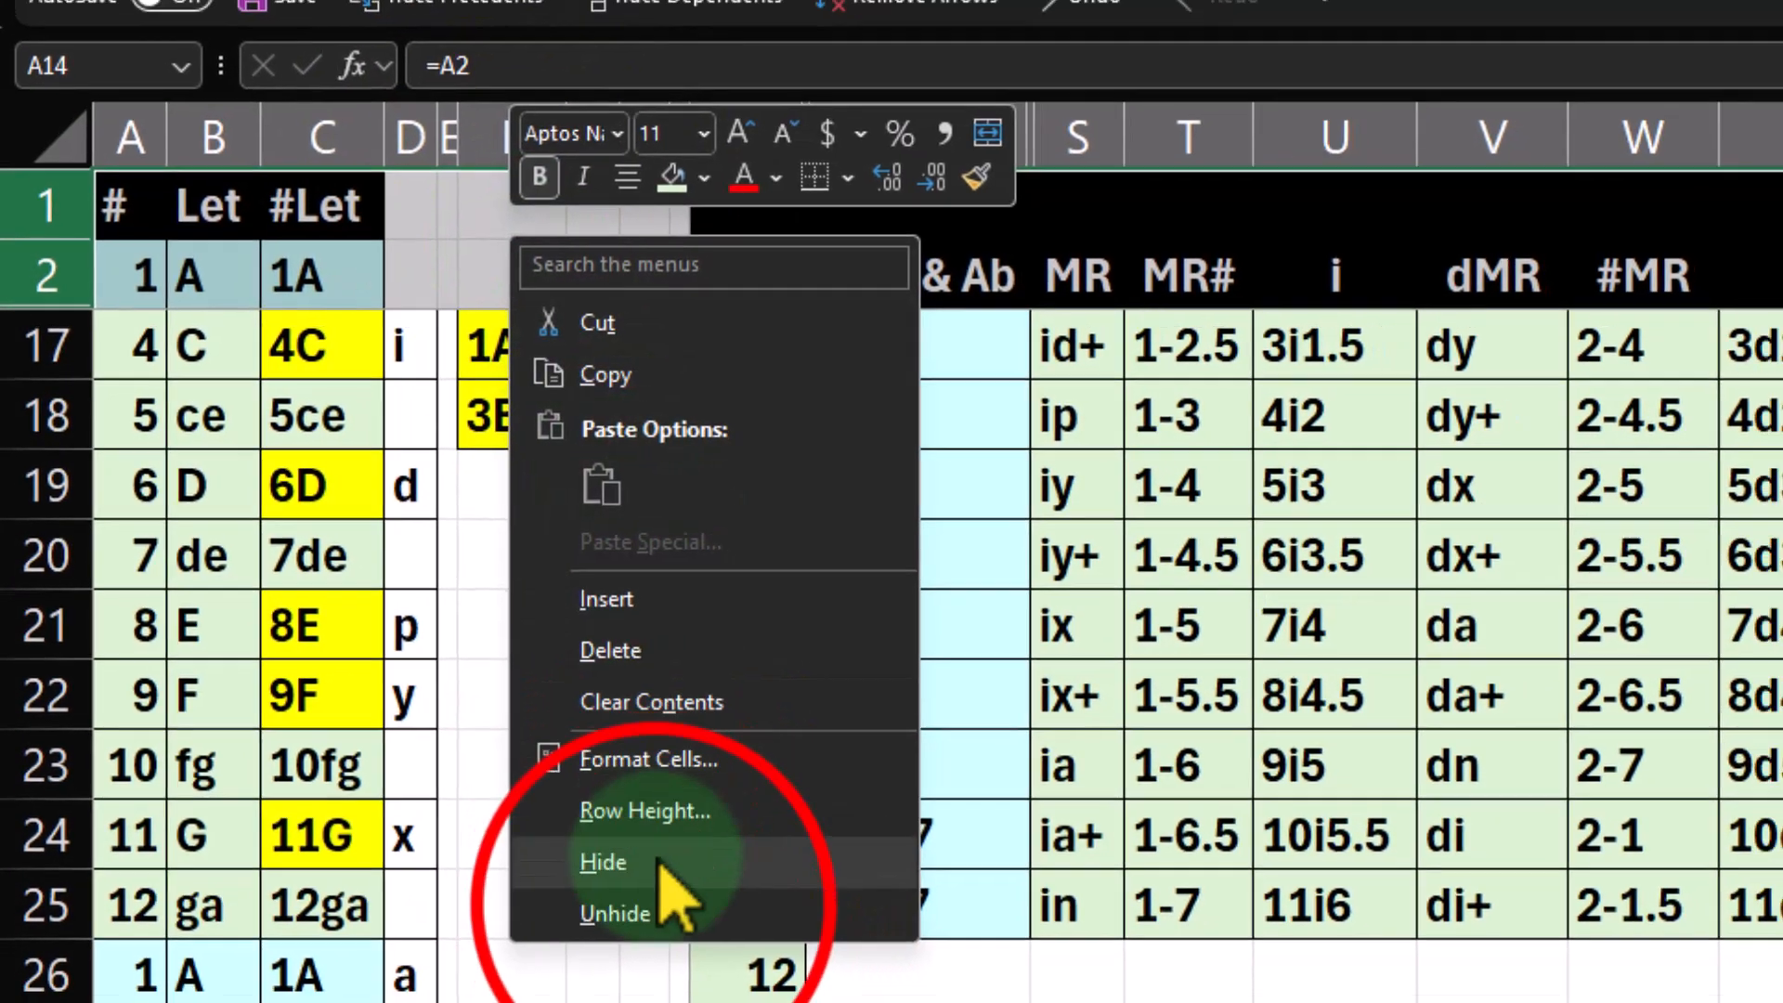
pyautogui.click(522, 715)
pyautogui.click(479, 650)
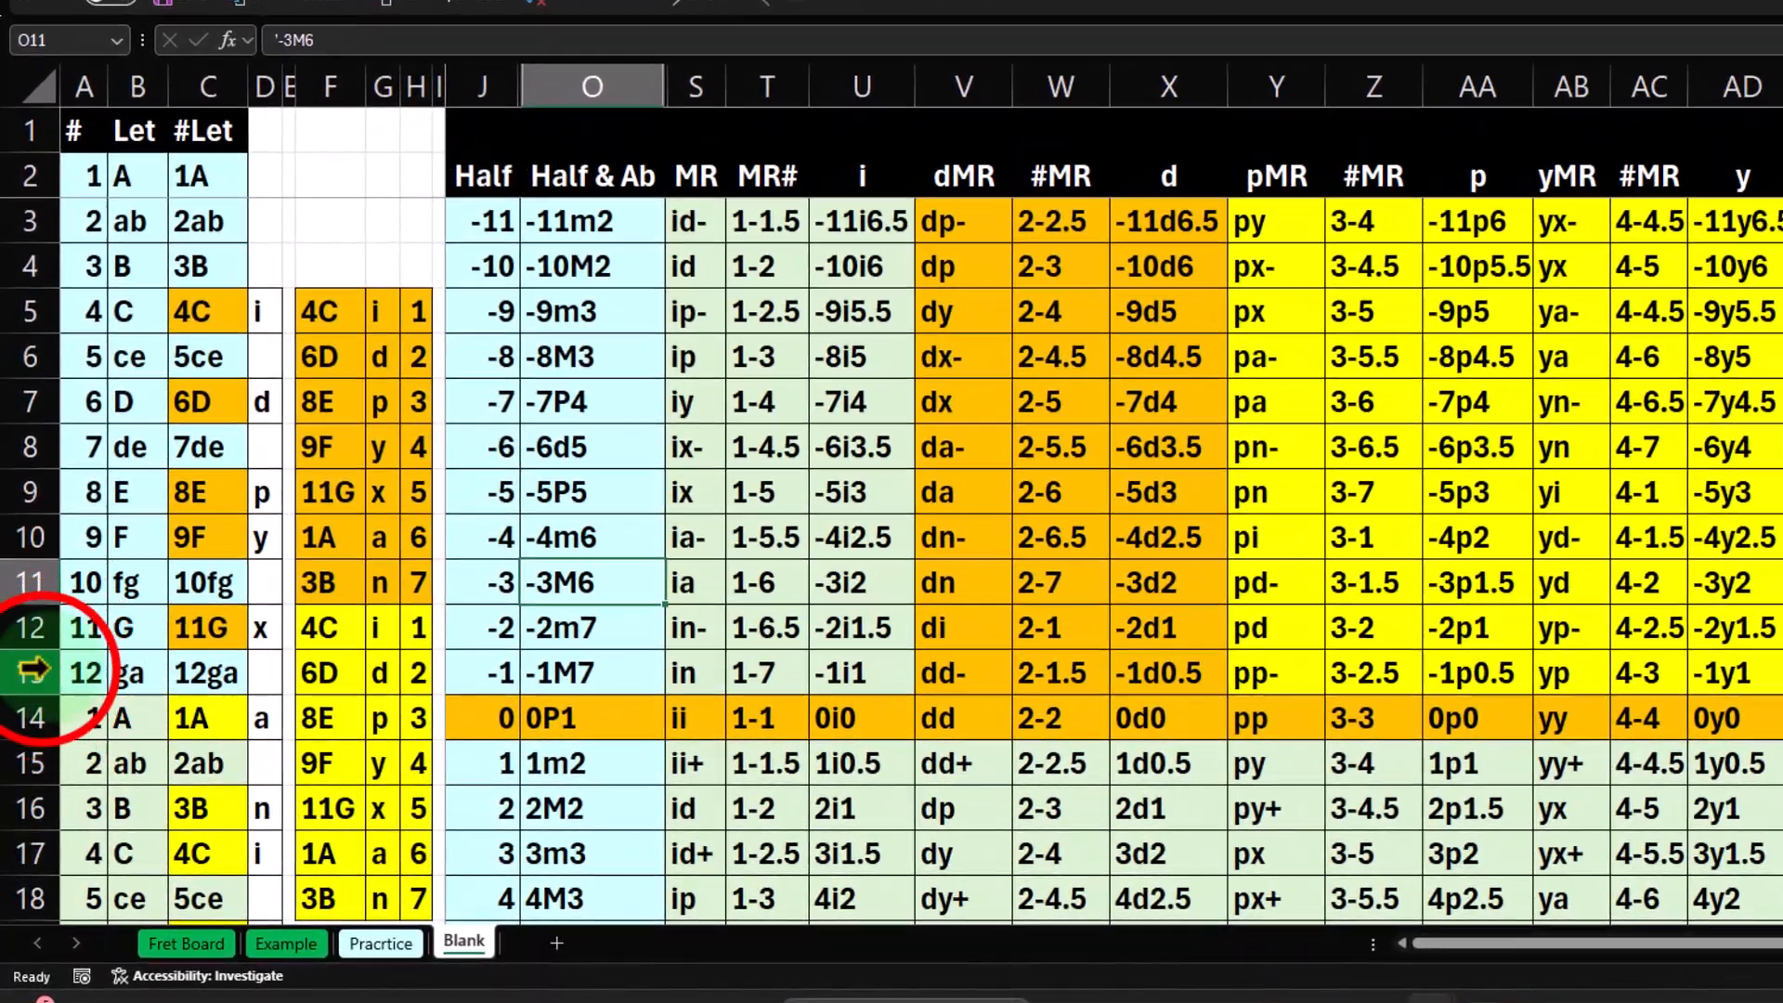
# Hide the negative half-step rows 3 to 13 again.
pyautogui.moveTo(33, 671); pyautogui.dragTo(65, 243)
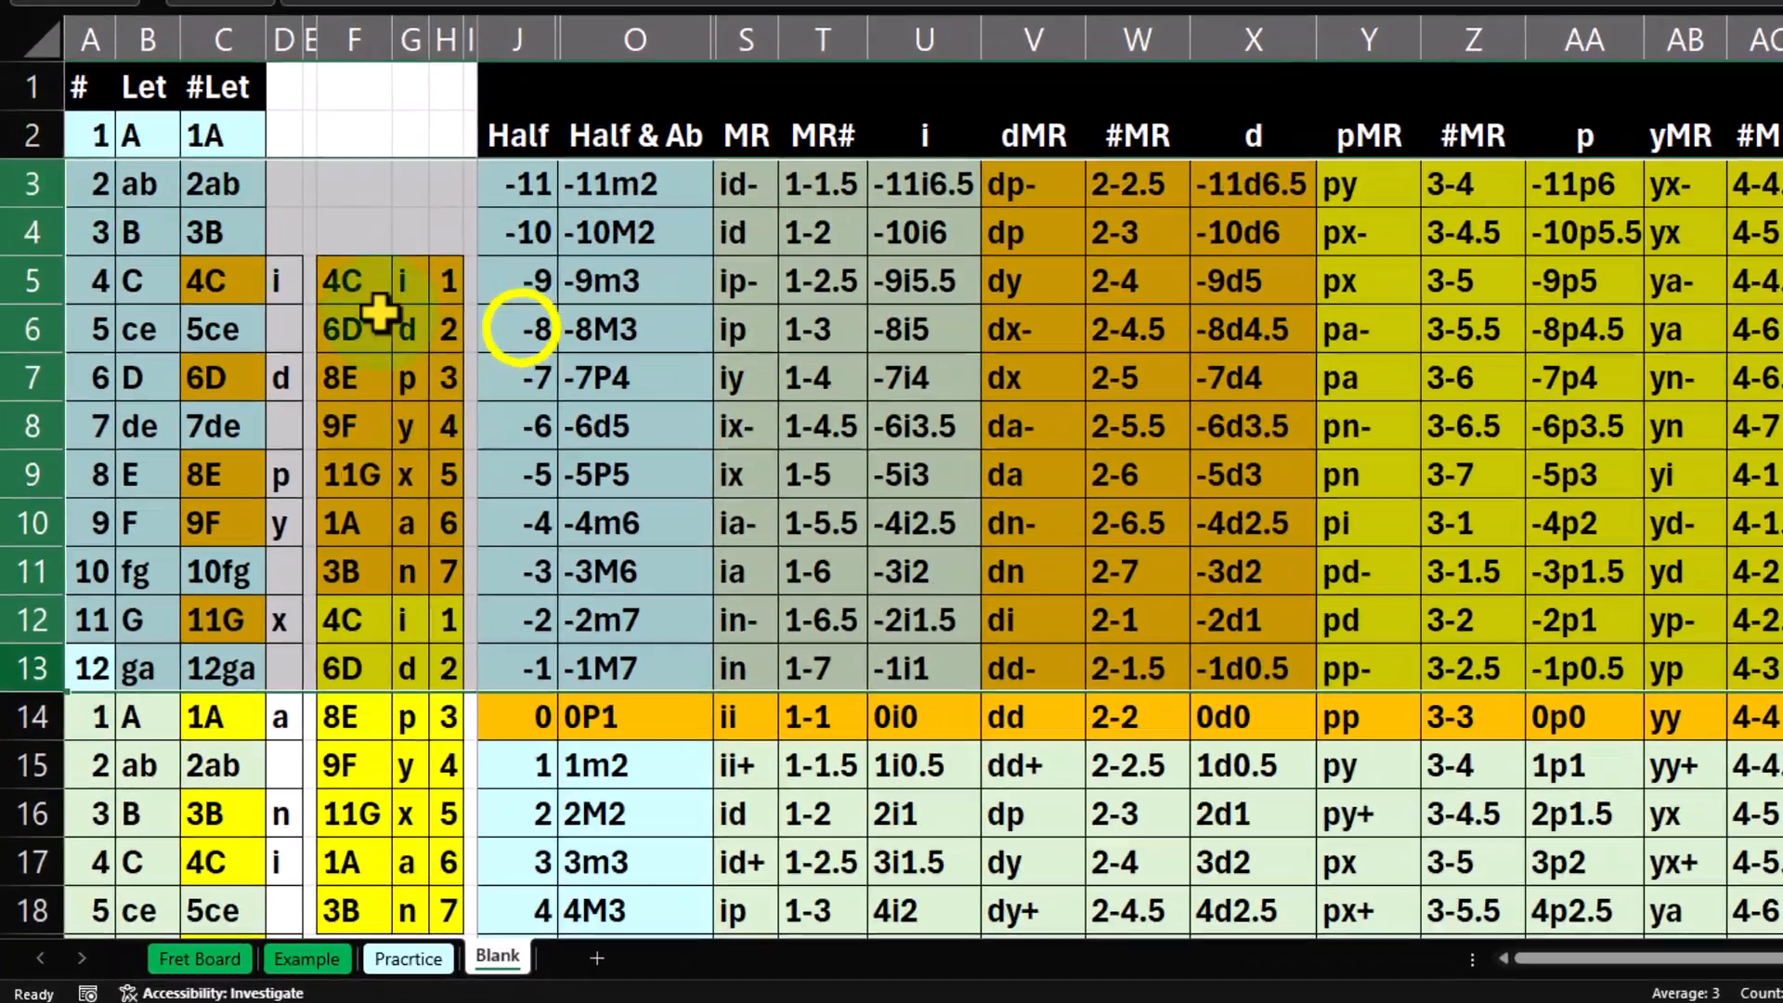
pyautogui.rightClick(487, 355)
pyautogui.click(598, 667)
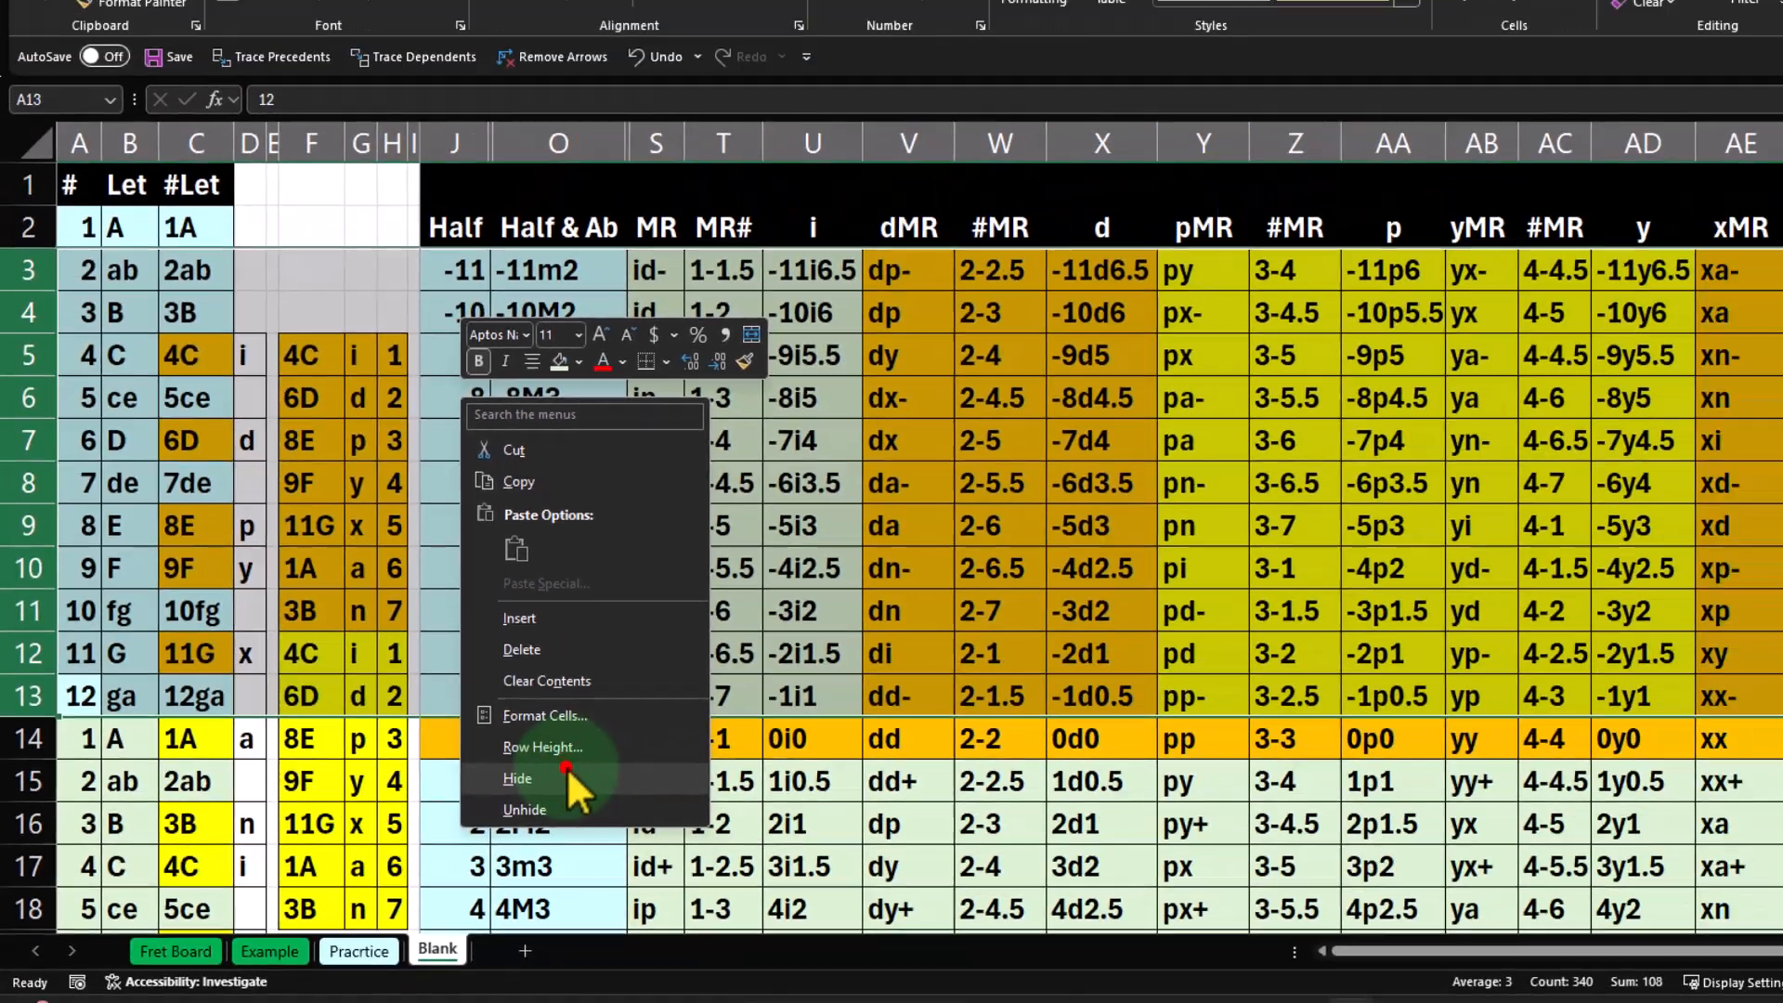
pyautogui.click(877, 775)
pyautogui.click(479, 568)
# Step down the Half column from 0 in J14 past 11 in J25 to 12 in J26.
pyautogui.click(502, 221)
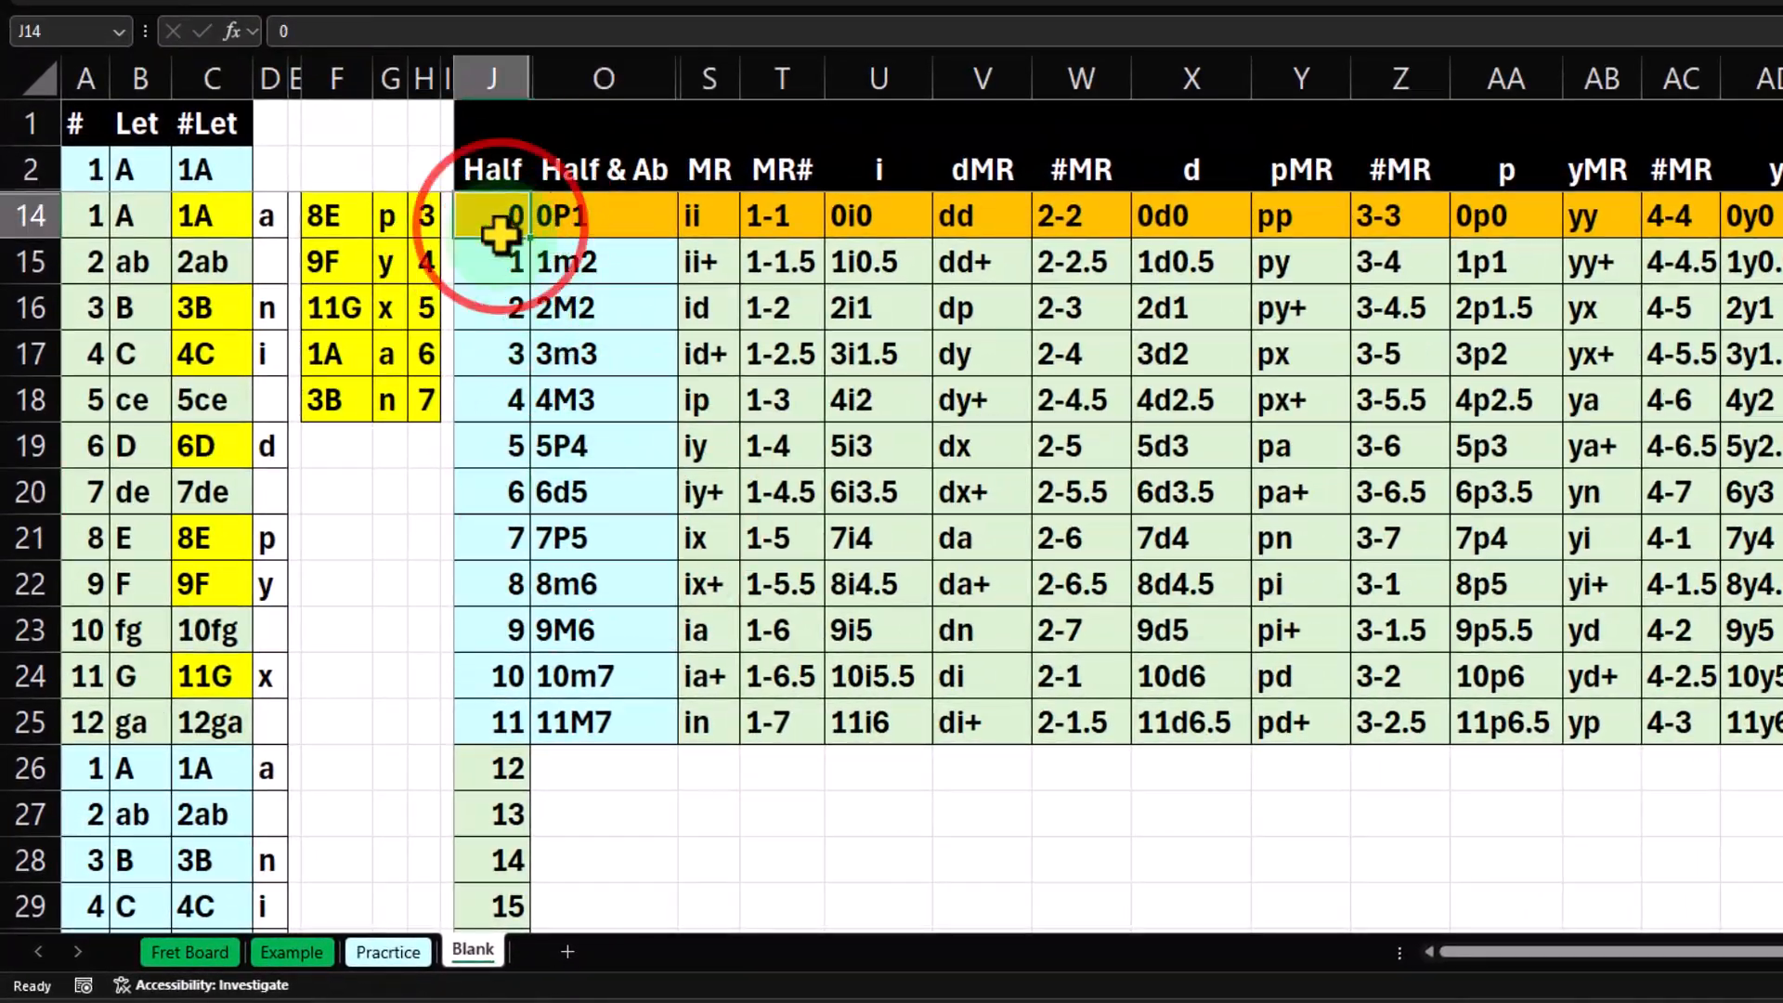
pyautogui.press('Down')
pyautogui.press('Down')
pyautogui.press('Down')
pyautogui.press('Down')
pyautogui.press('Down')
pyautogui.press('Down')
pyautogui.press('Down')
pyautogui.press('Down')
pyautogui.press('Down')
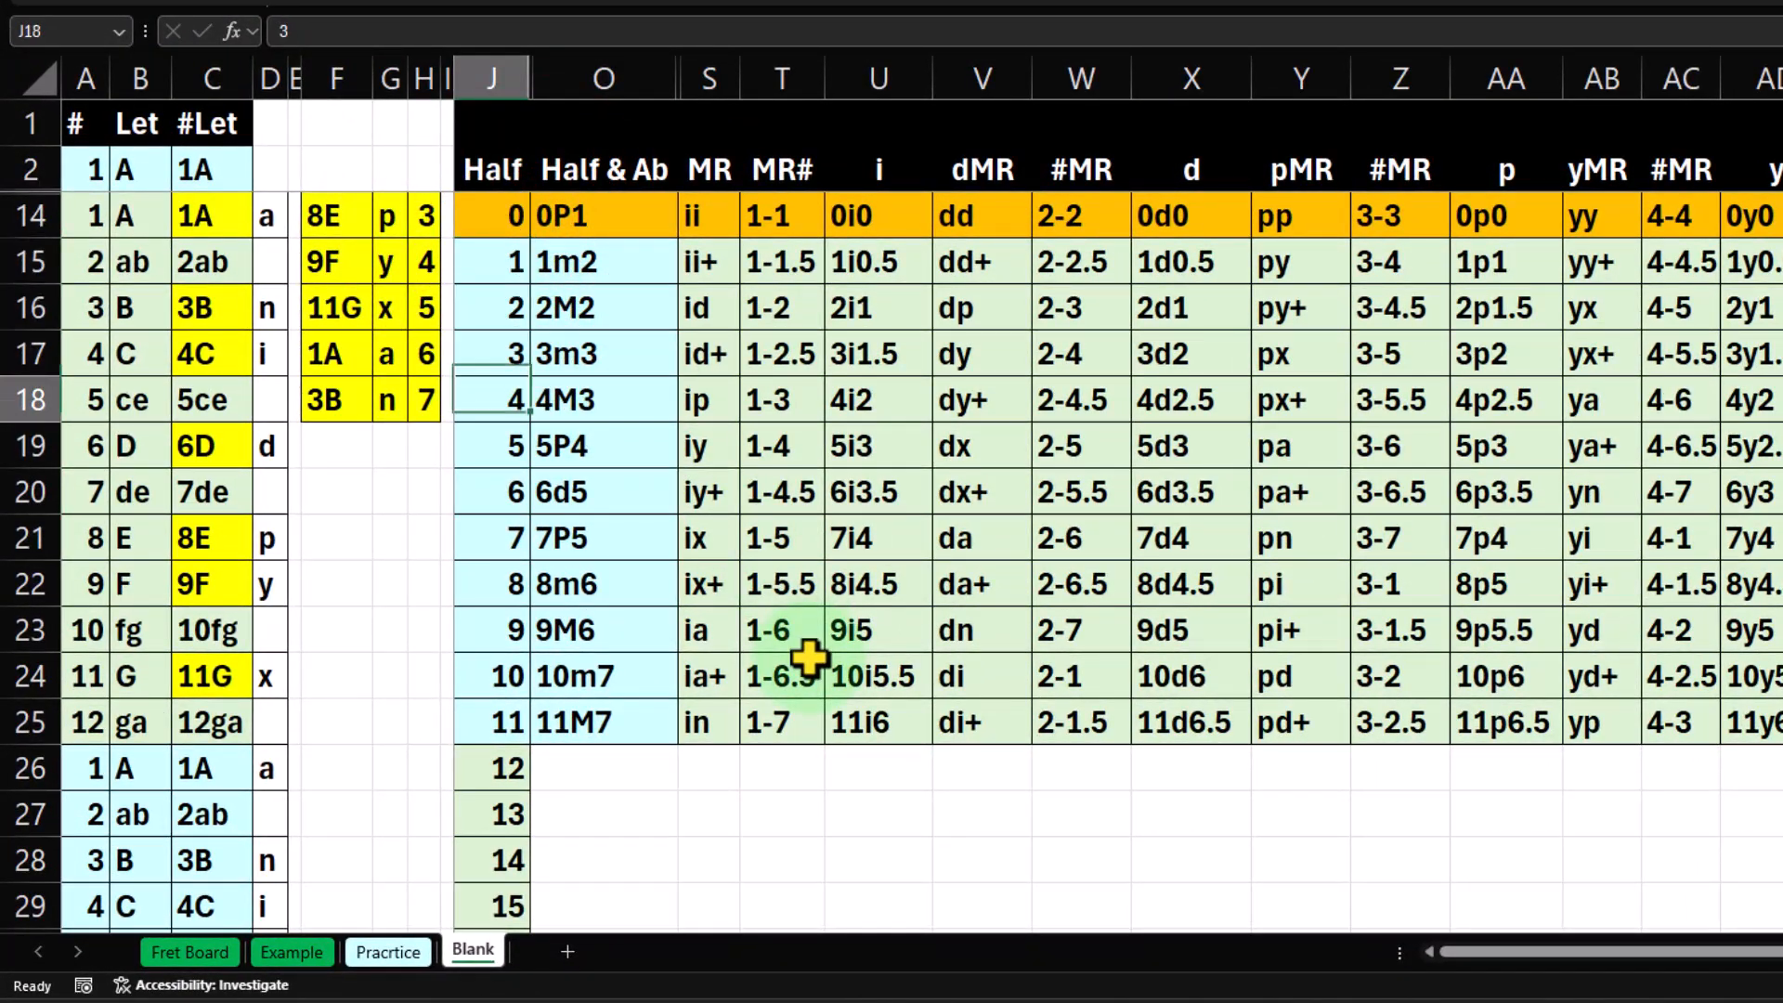
pyautogui.press('Down')
pyautogui.press('Down')
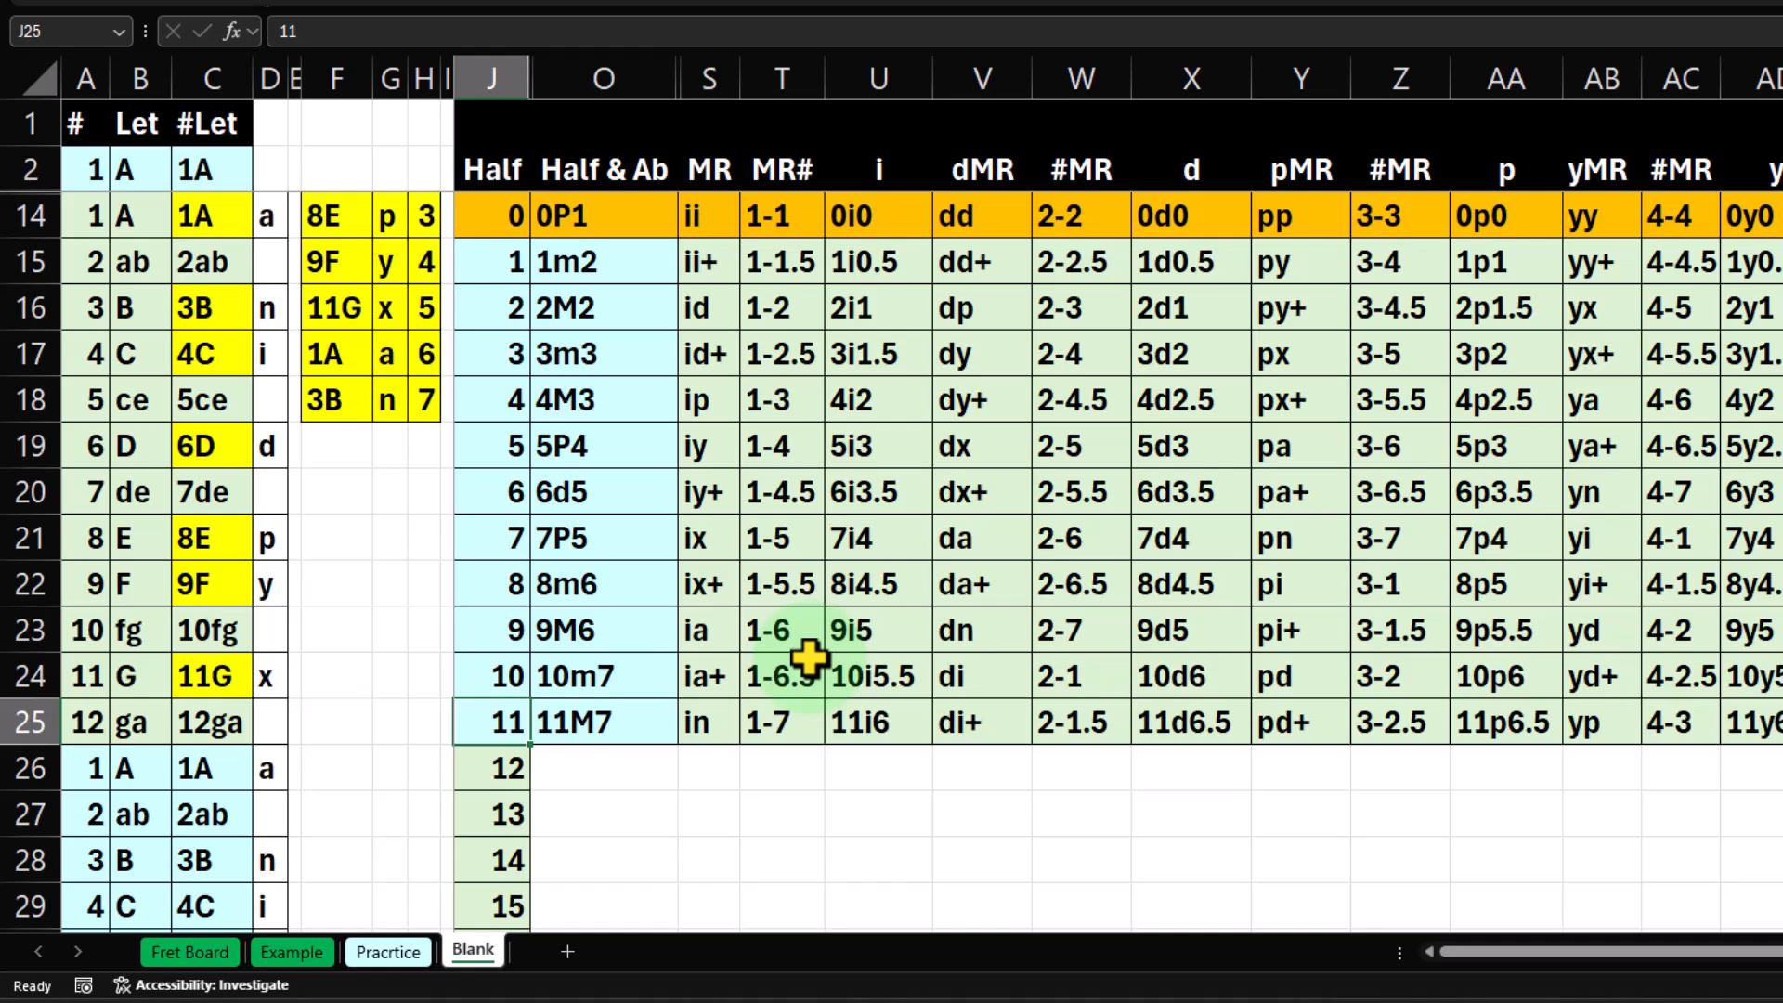
pyautogui.press('Down')
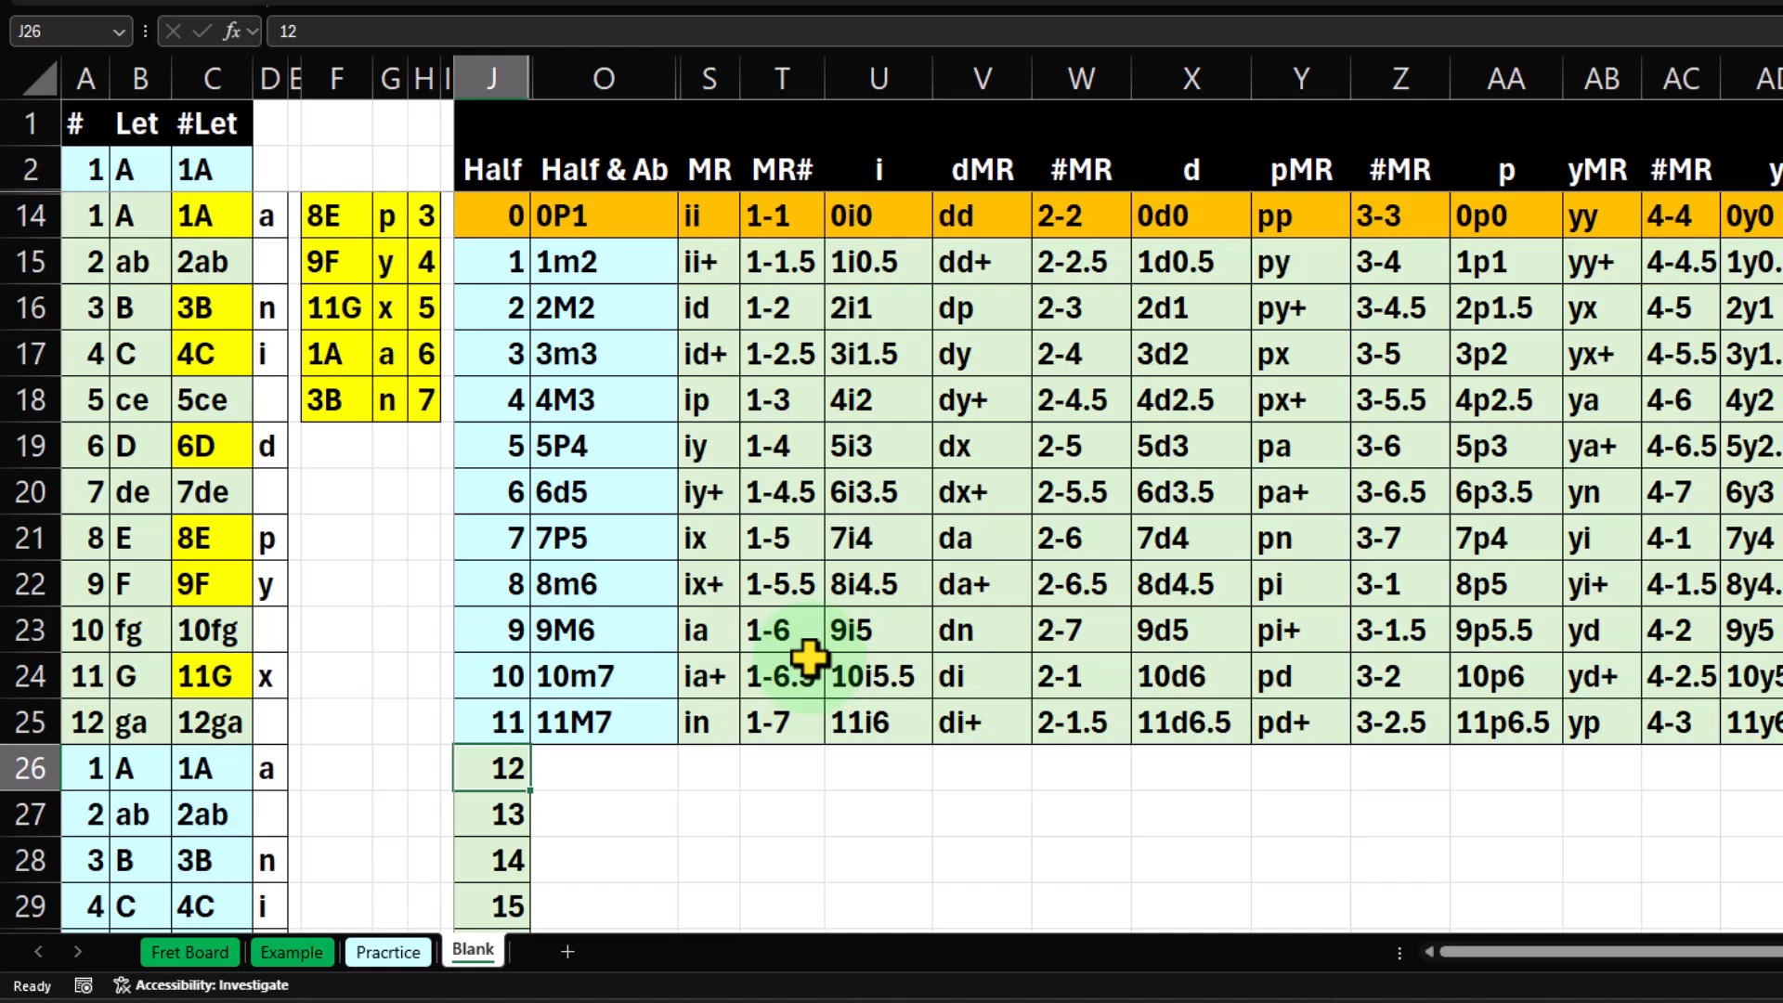
# Compare the 1m2 interval in O15 with the empty Half & Ab cell beside half step 13 in O27.
pyautogui.press('Right')
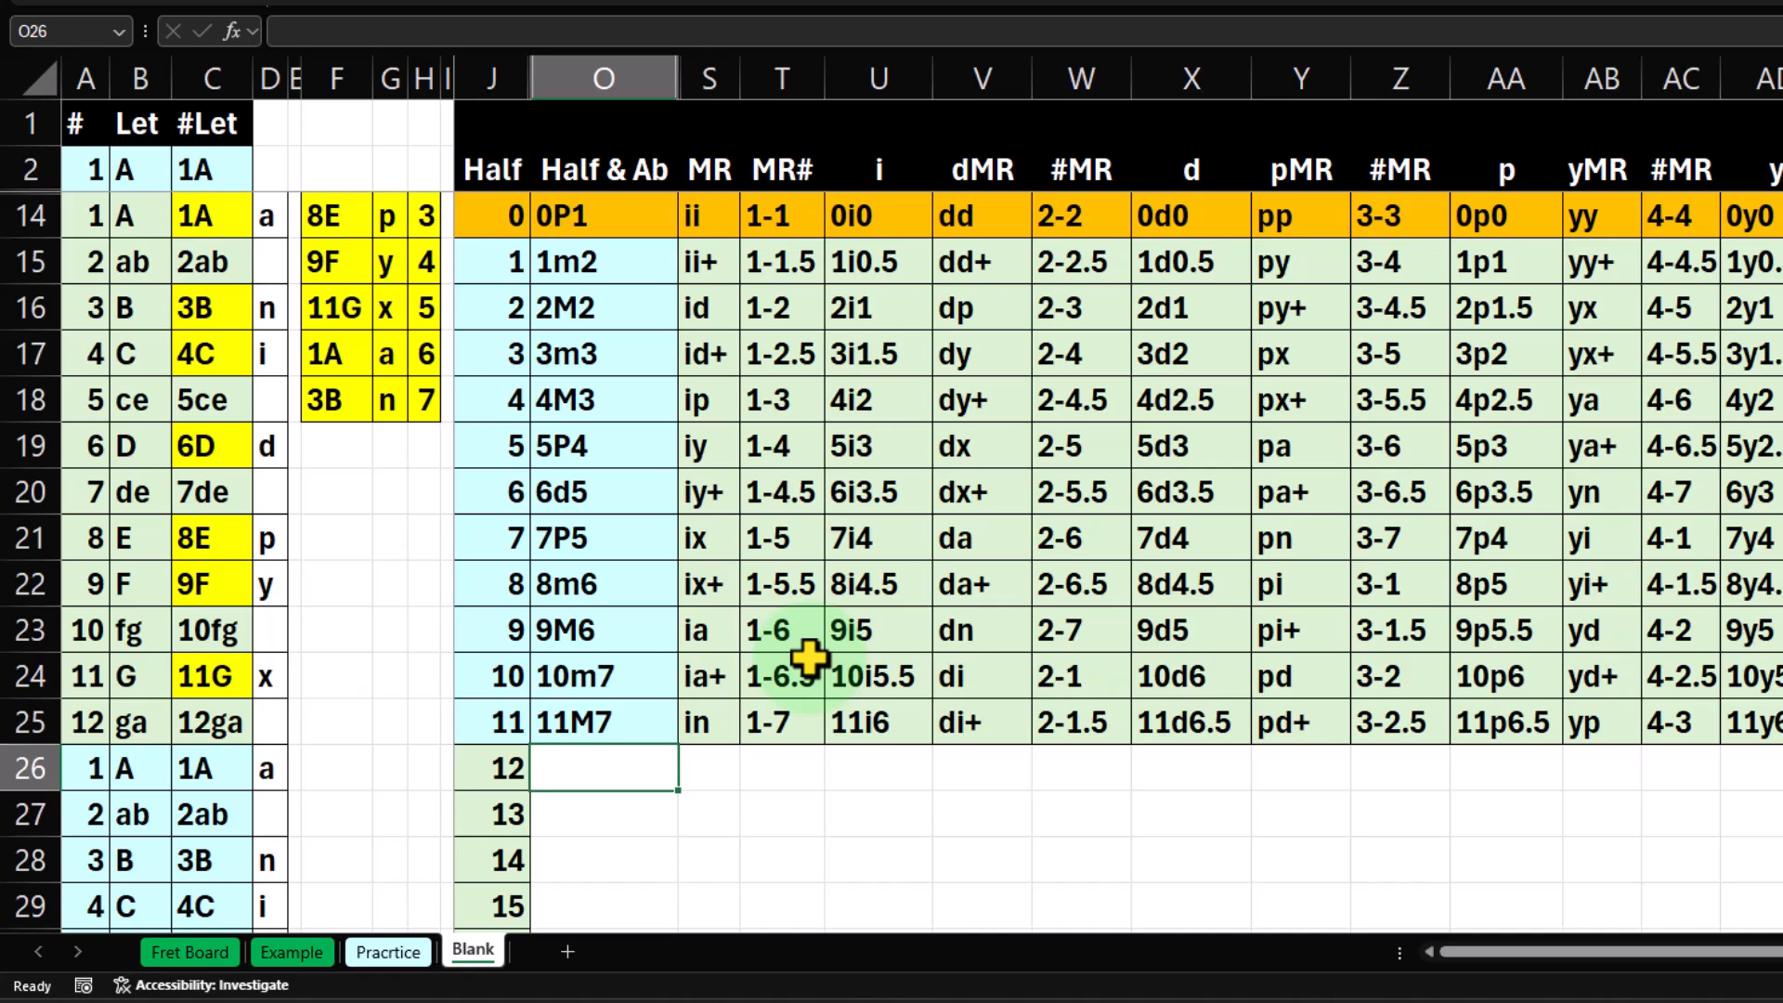
pyautogui.press('Down')
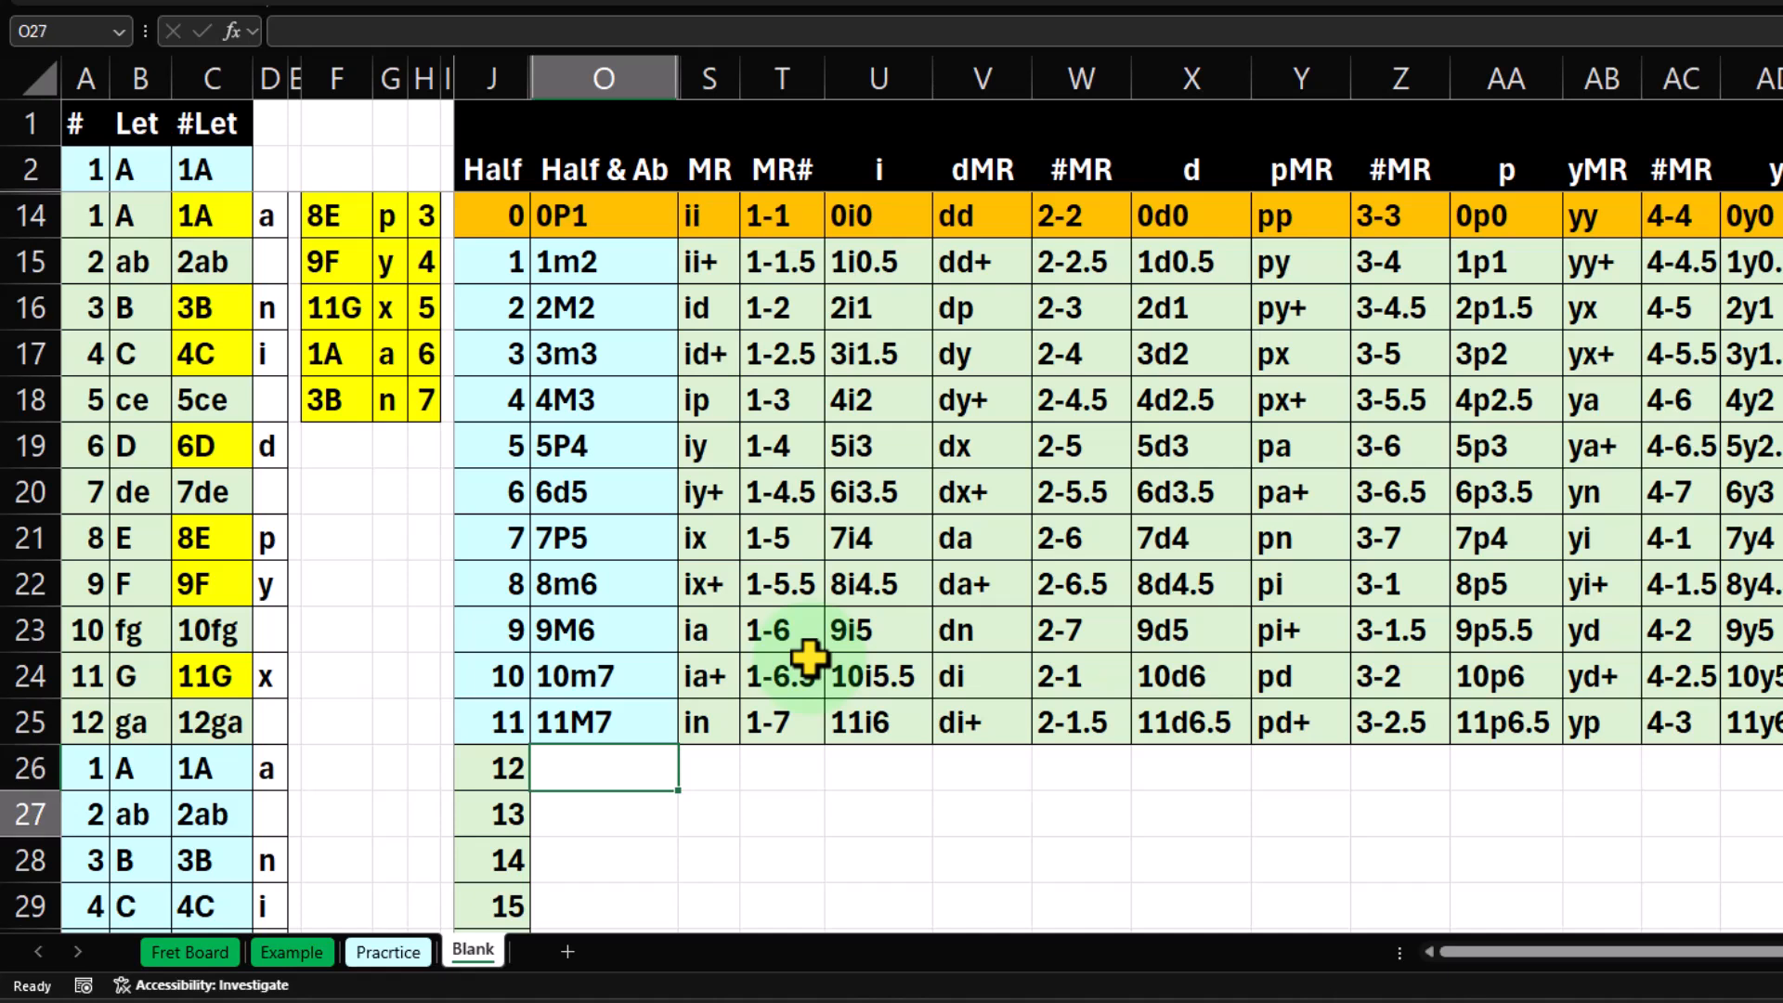
pyautogui.click(641, 279)
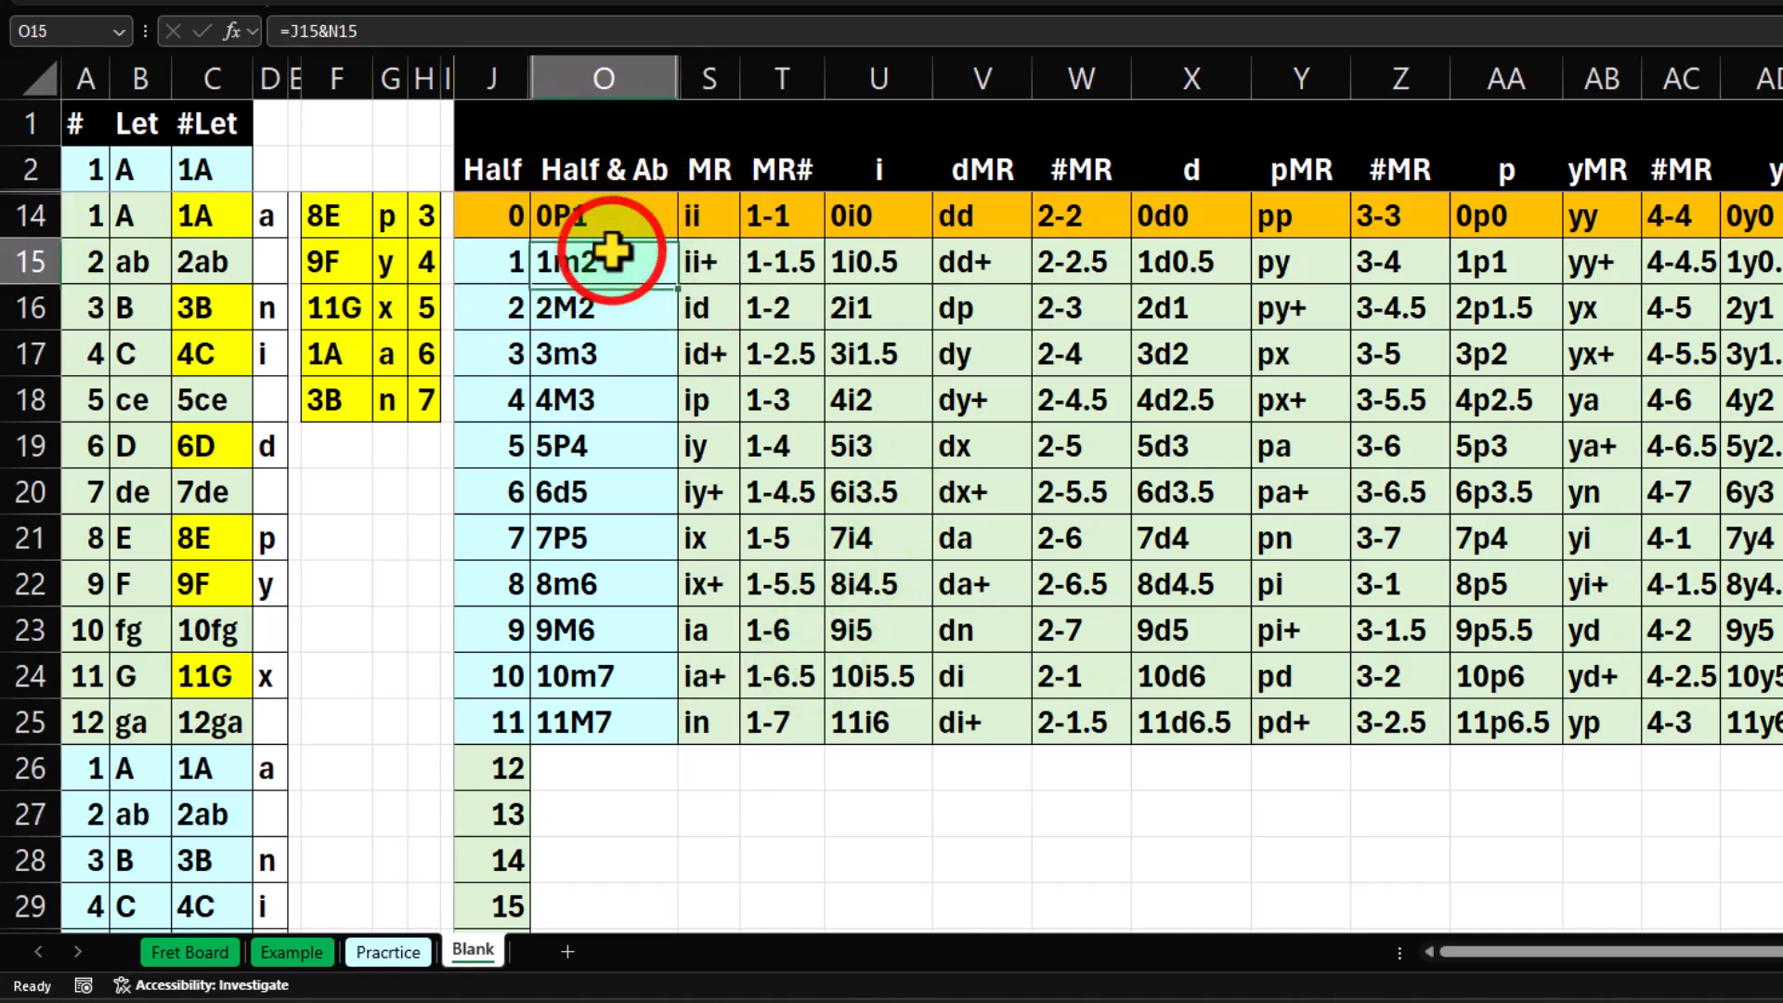
pyautogui.click(637, 813)
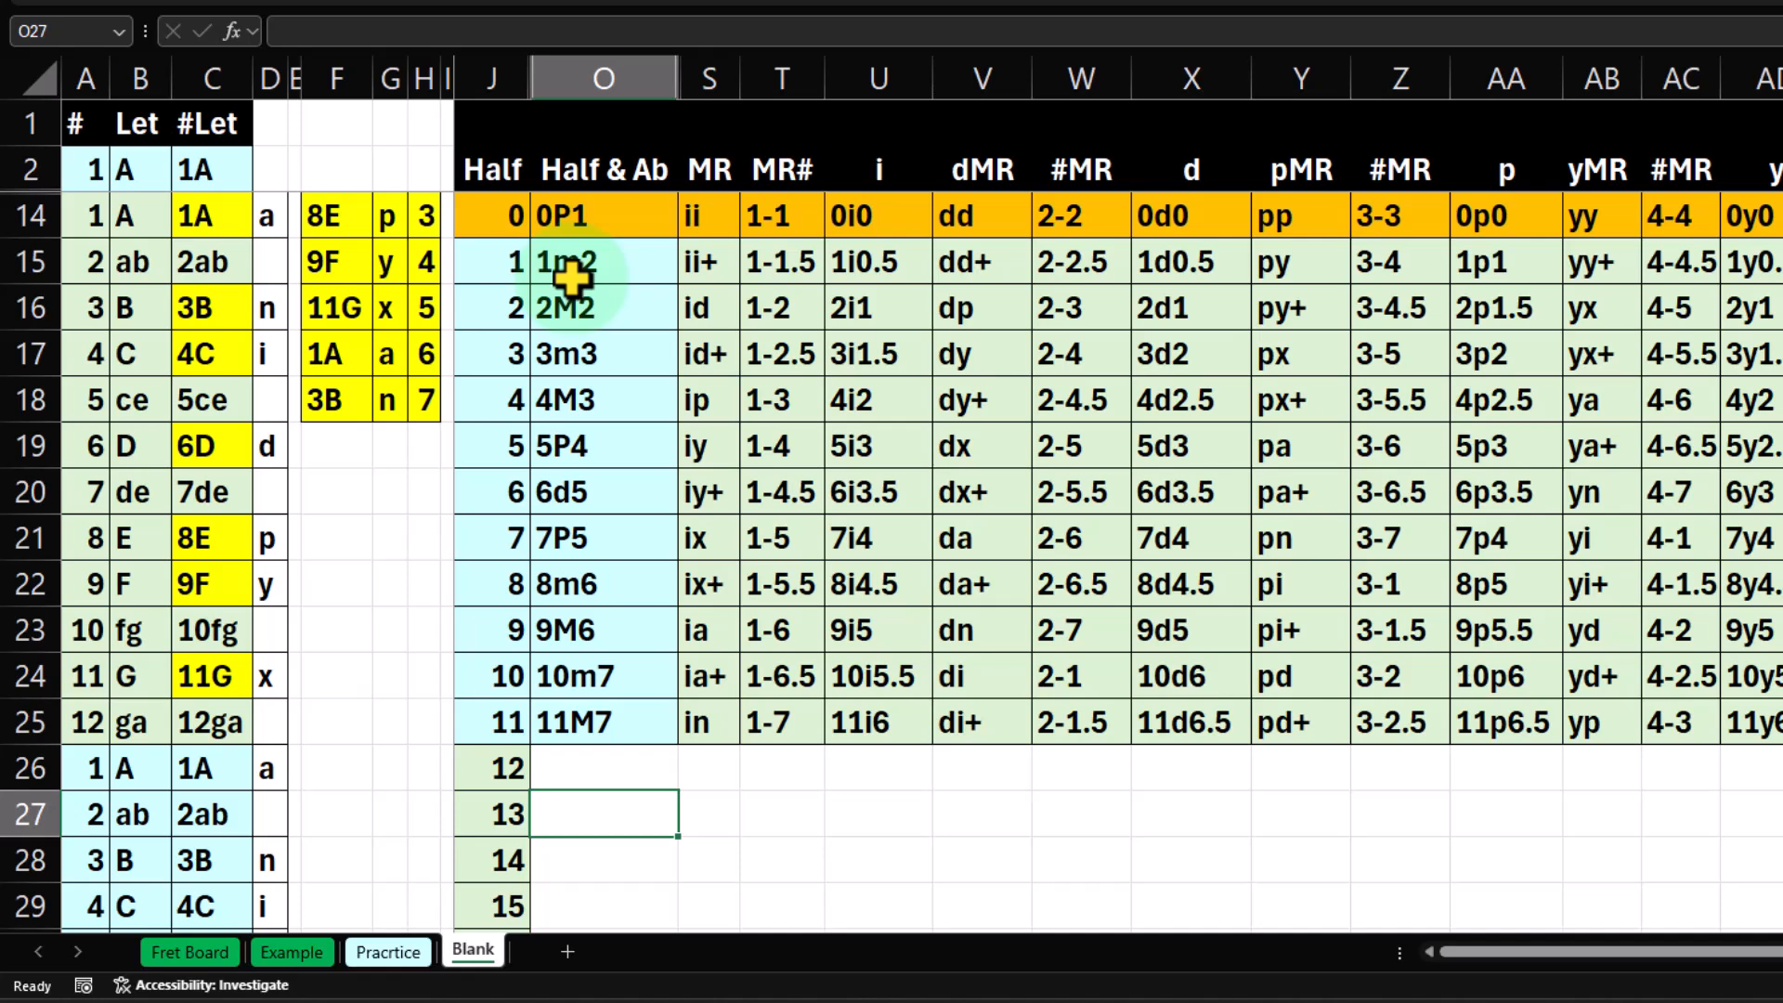
# Count past degree 7 from H18 to H20 and examine the 3m3 and 4M3 intervals in O17 and O18.
pyautogui.click(426, 392)
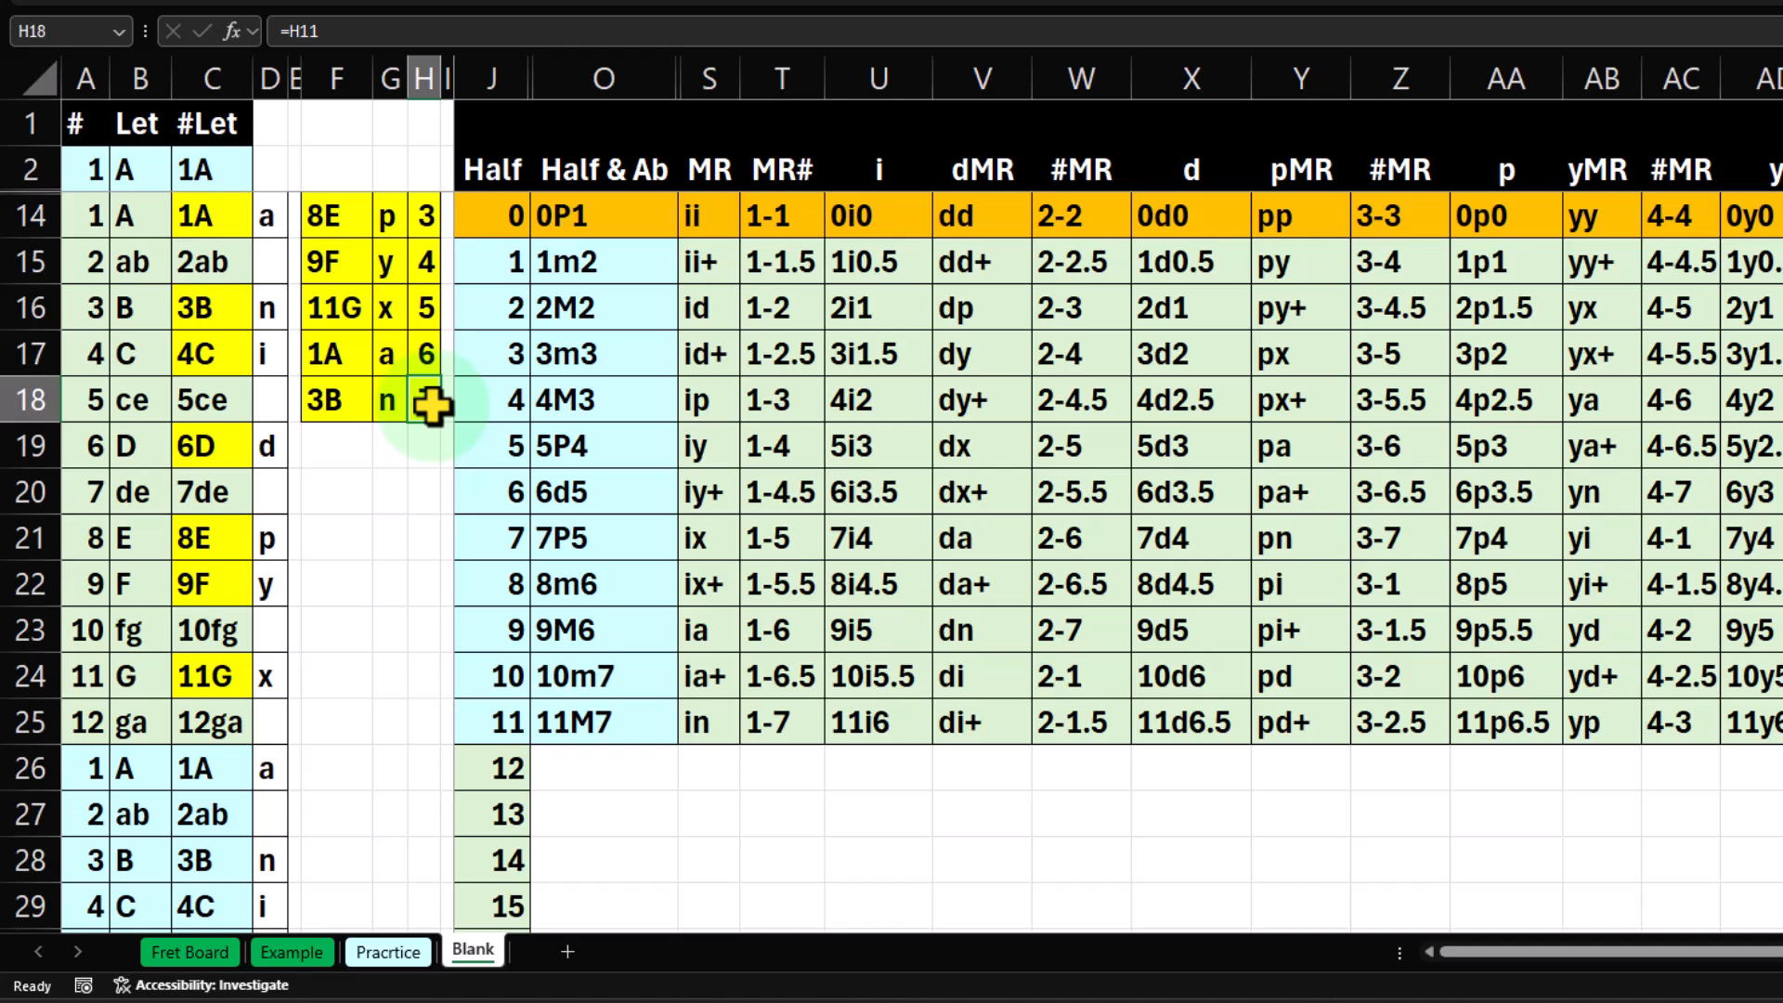
pyautogui.press('Return')
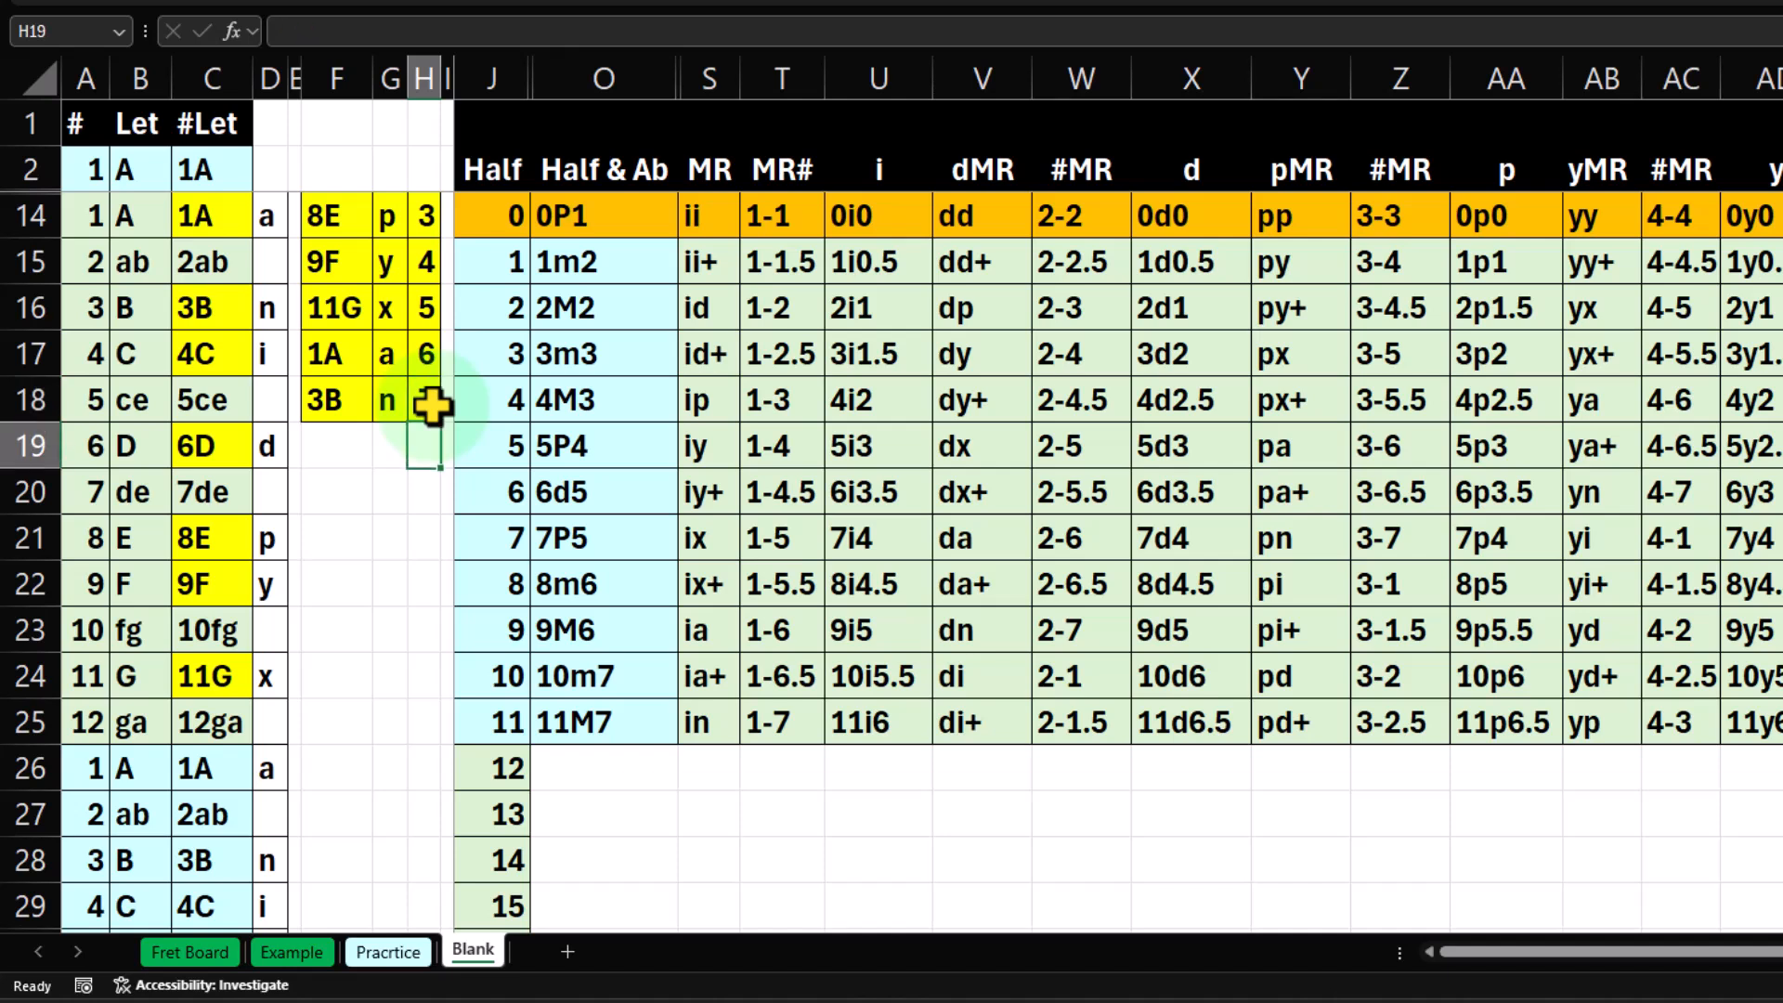
pyautogui.press('Down')
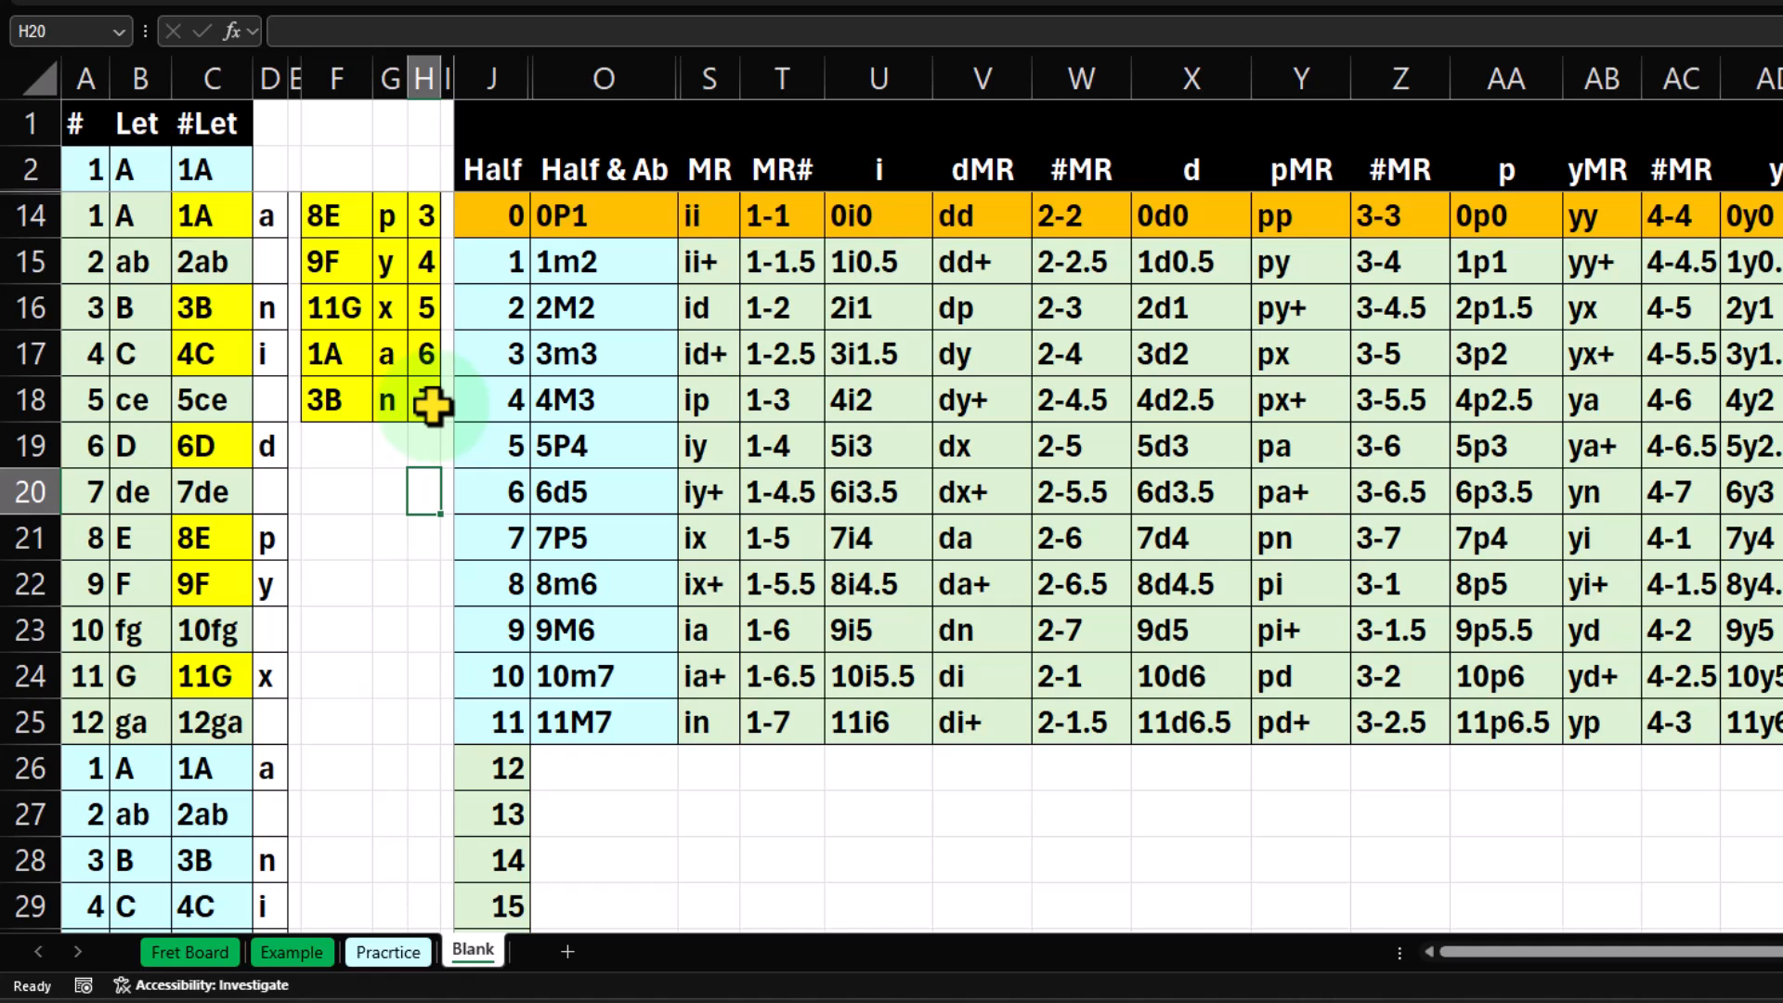
pyautogui.click(581, 352)
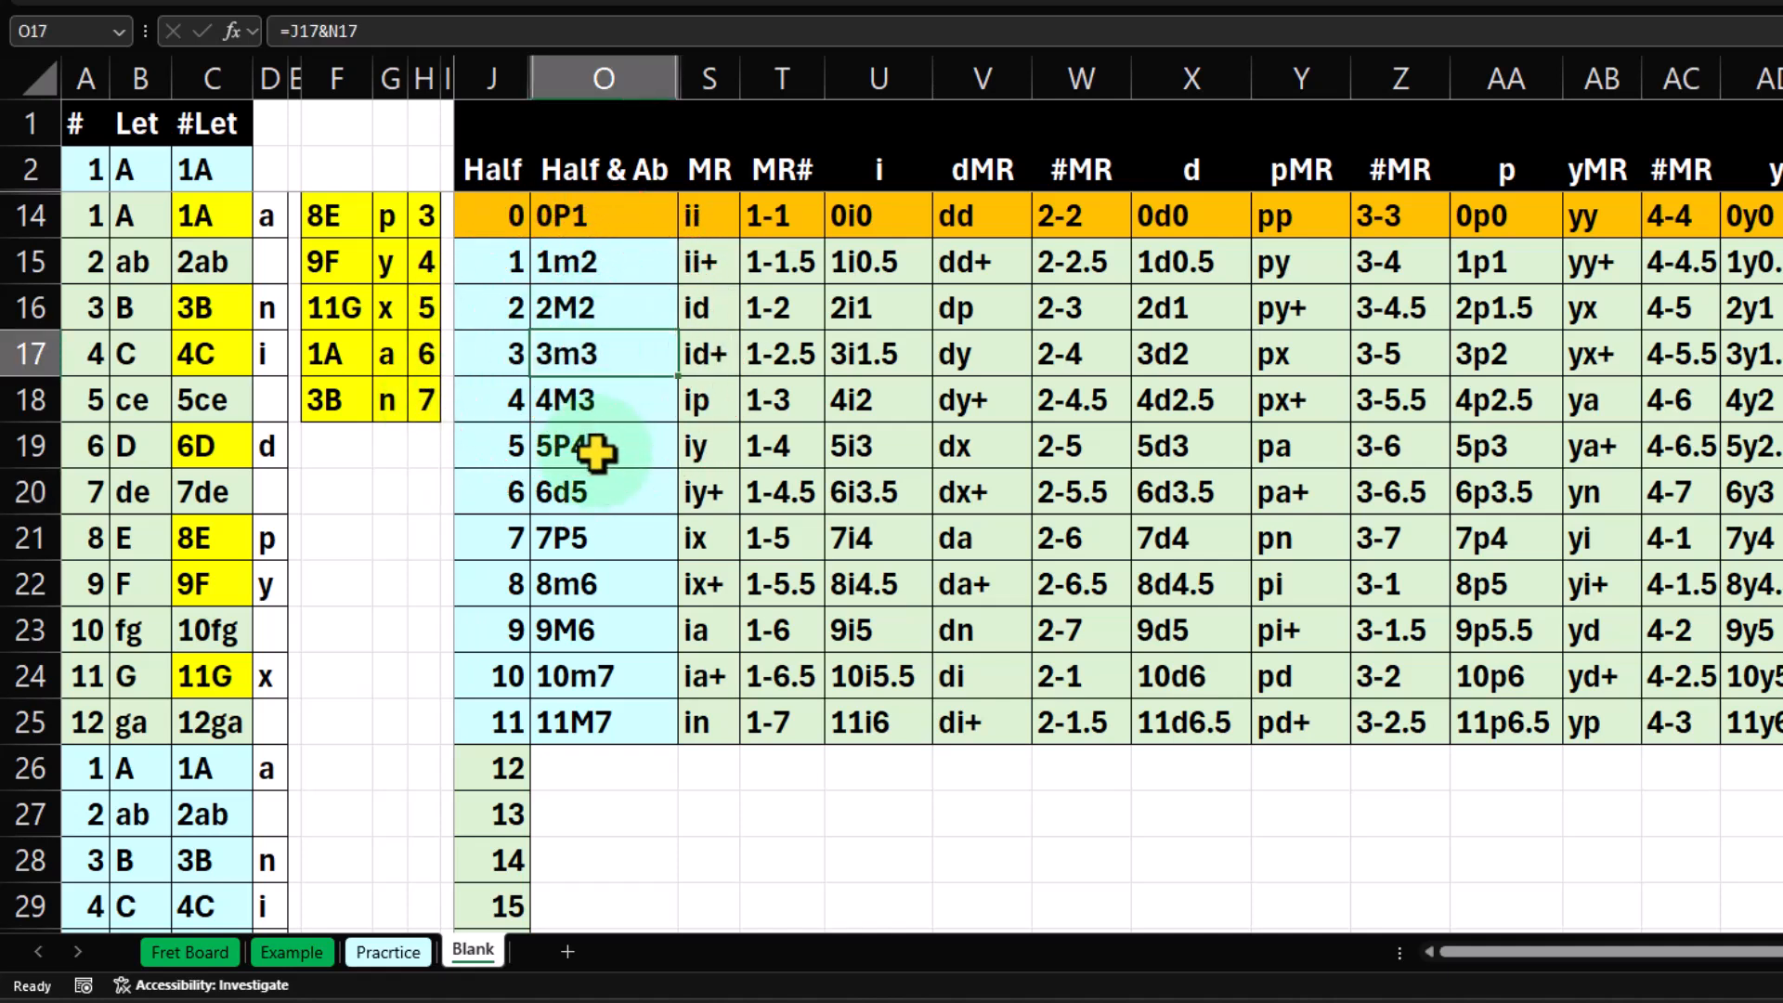
pyautogui.press('Down')
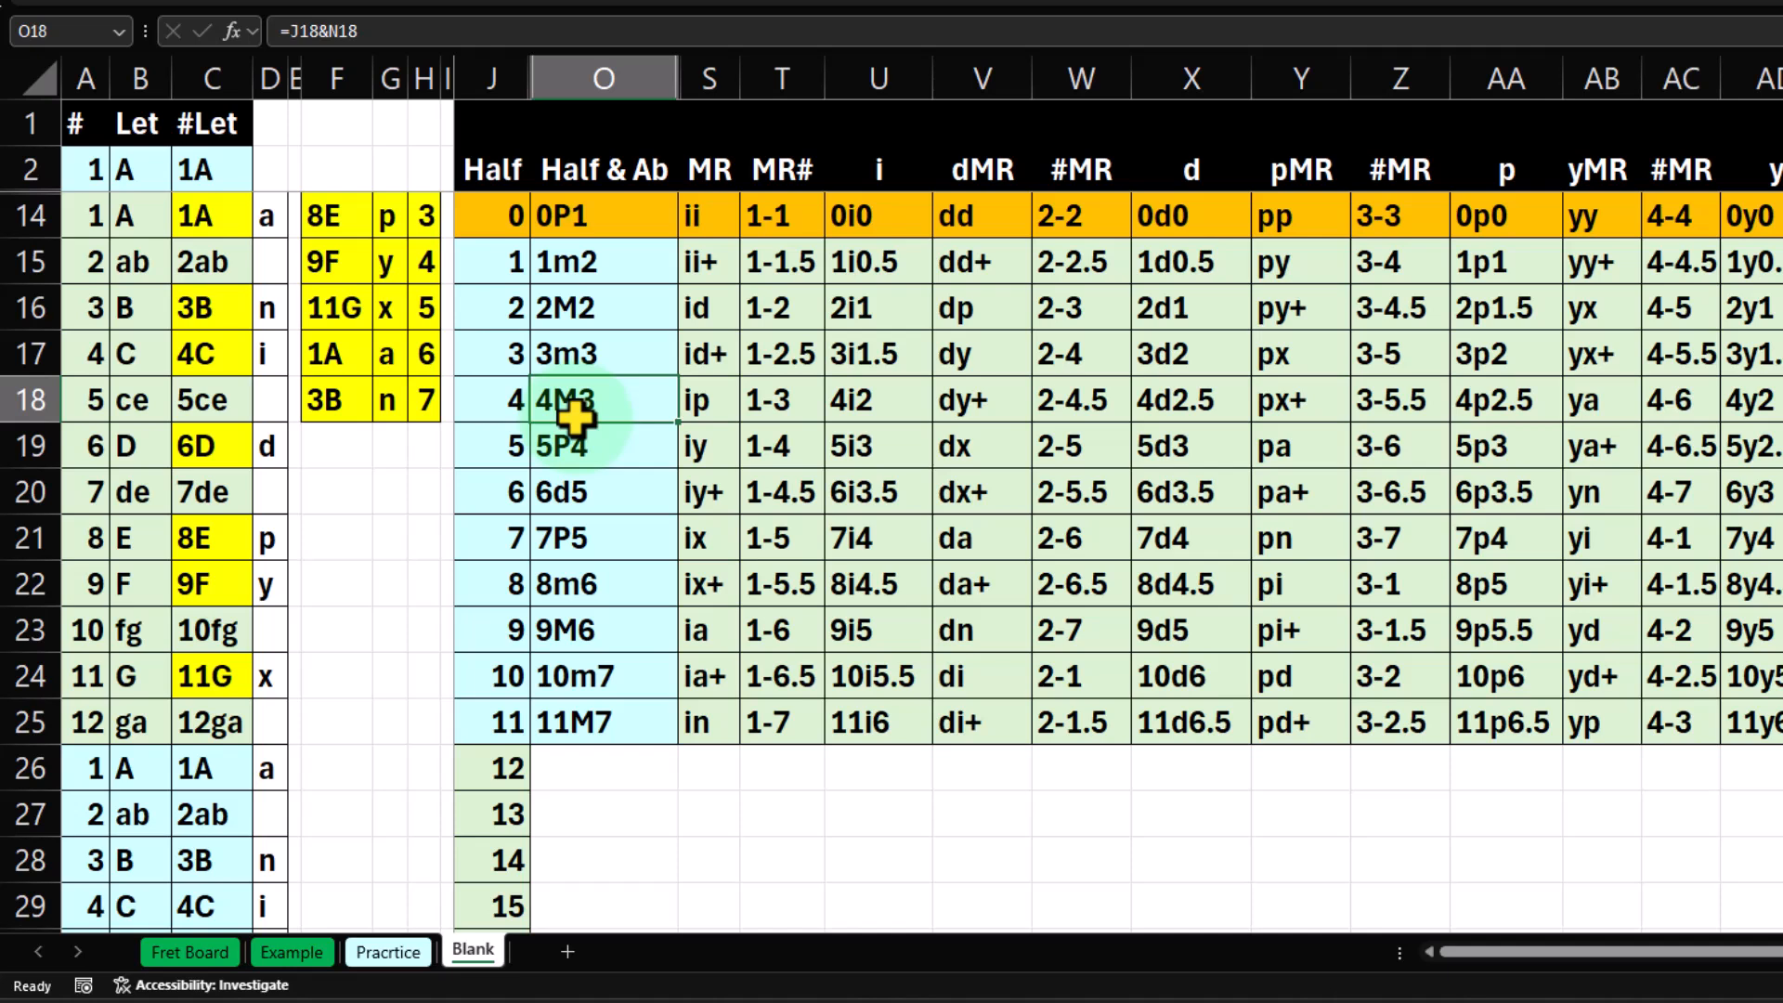
# Enter 12P1 in the Half & Ab cell O26 beside half step 12.
pyautogui.press('Down')
pyautogui.press('Down')
pyautogui.press('Down')
pyautogui.press('Down')
pyautogui.press('Down')
pyautogui.press('Down')
pyautogui.press('Down')
pyautogui.press('Down')
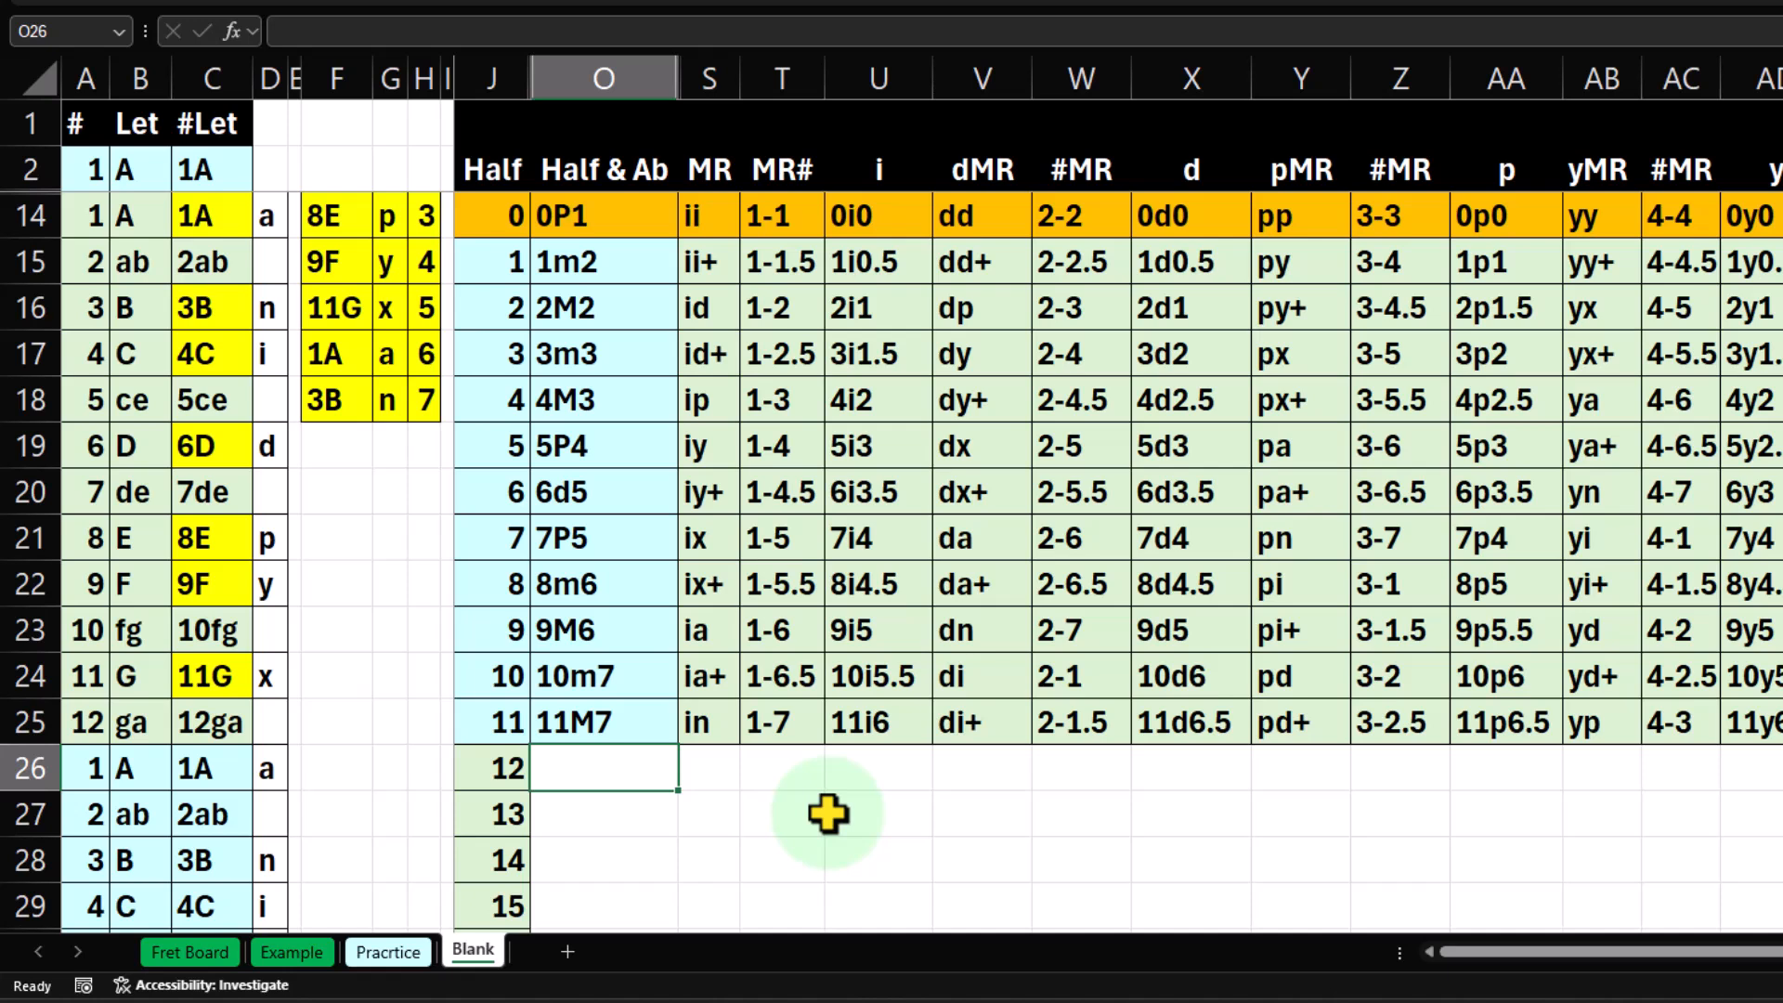
pyautogui.write('12')
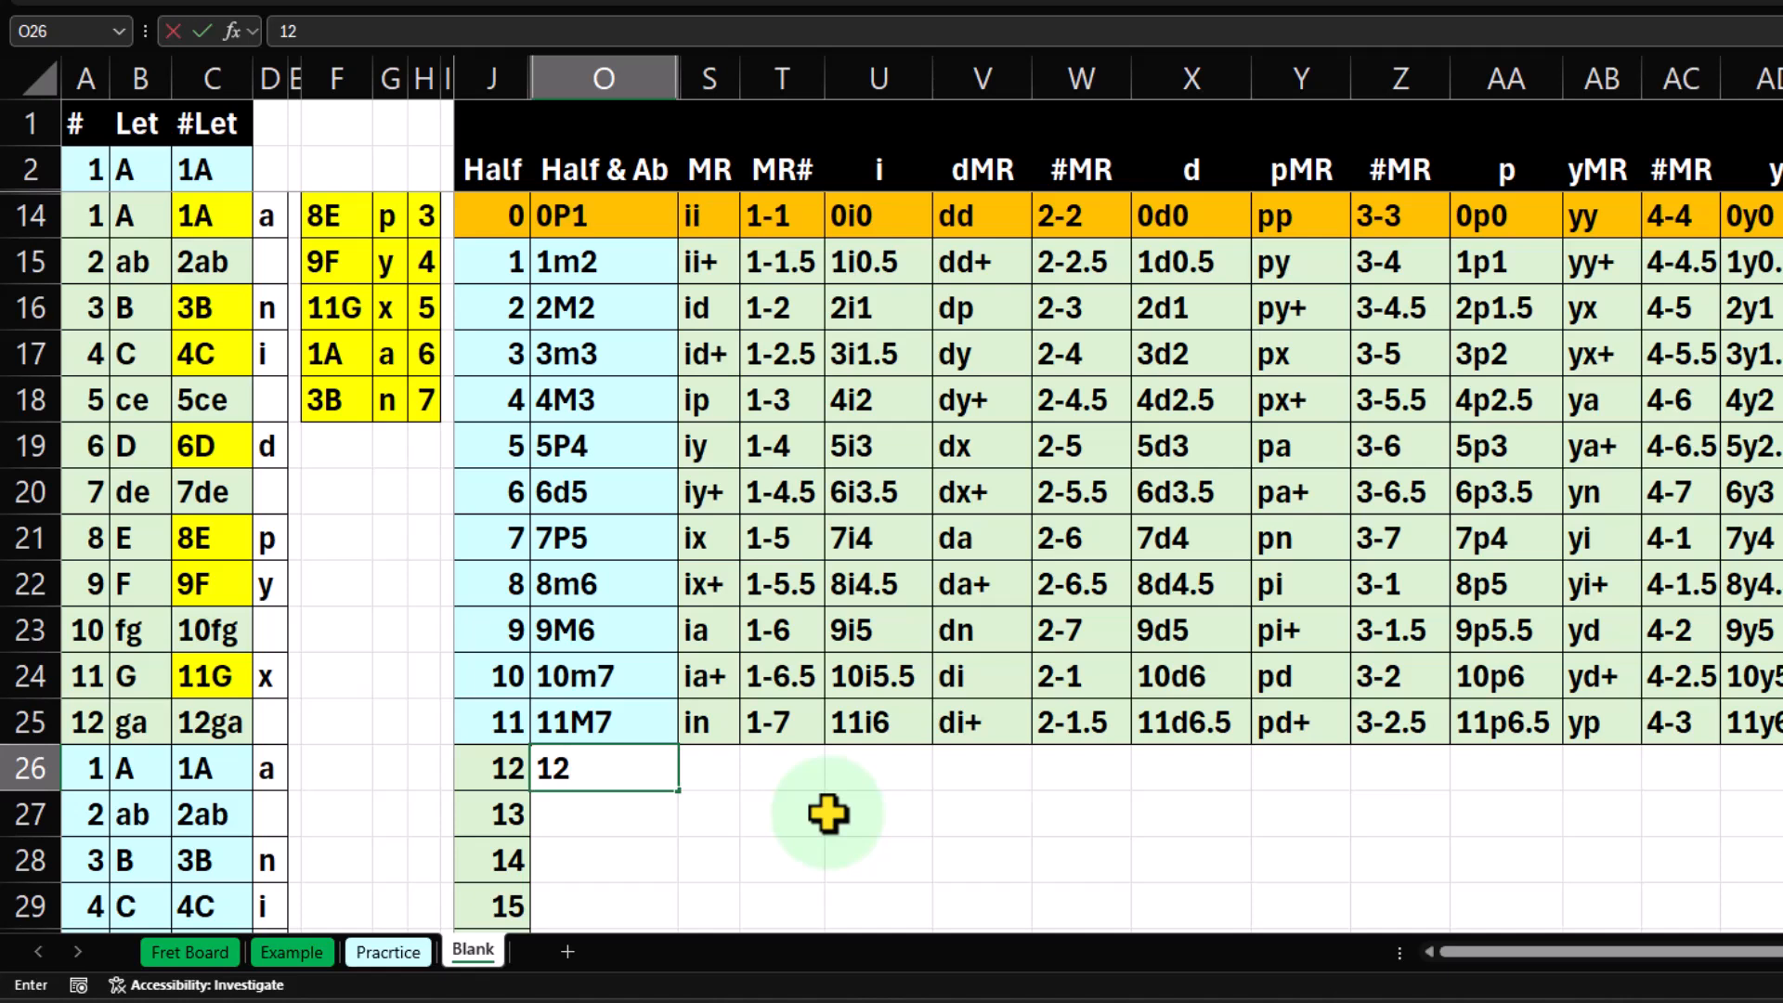
pyautogui.write('P1')
pyautogui.press('Return')
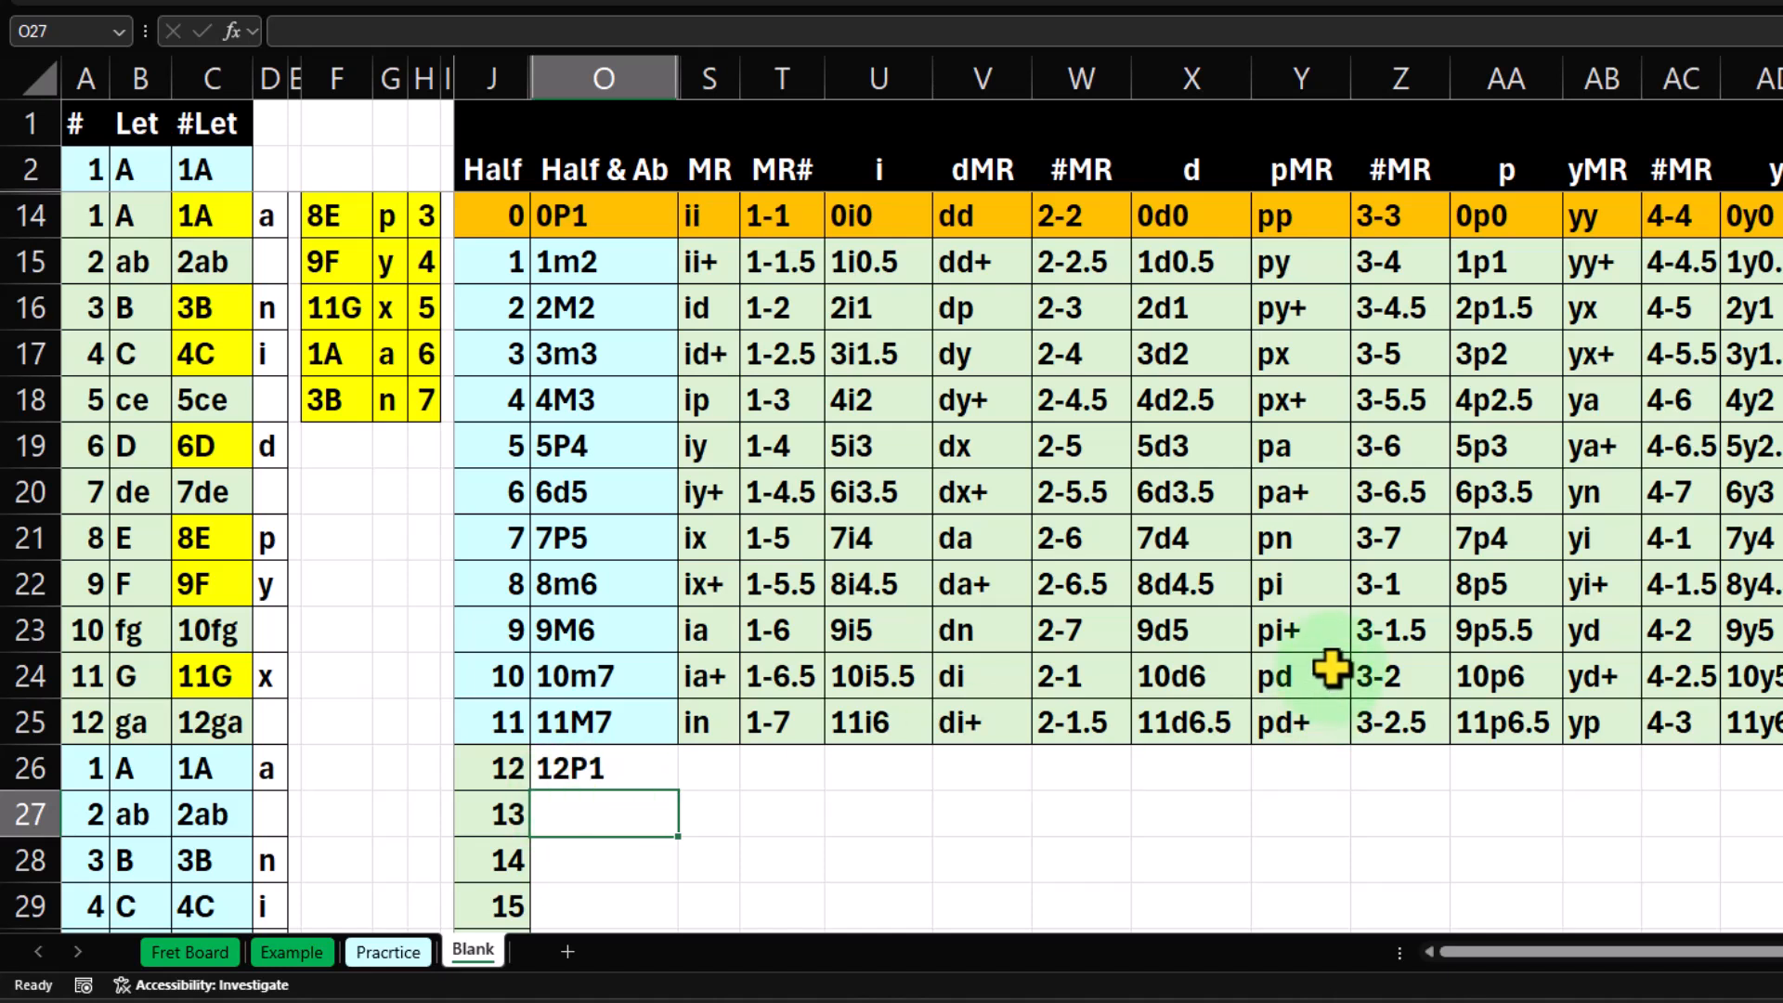
# Replace the entry in O26 with the formula =RIGHT(O14,2) to extract the interval name from the 0P1 cell.
pyautogui.click(597, 218)
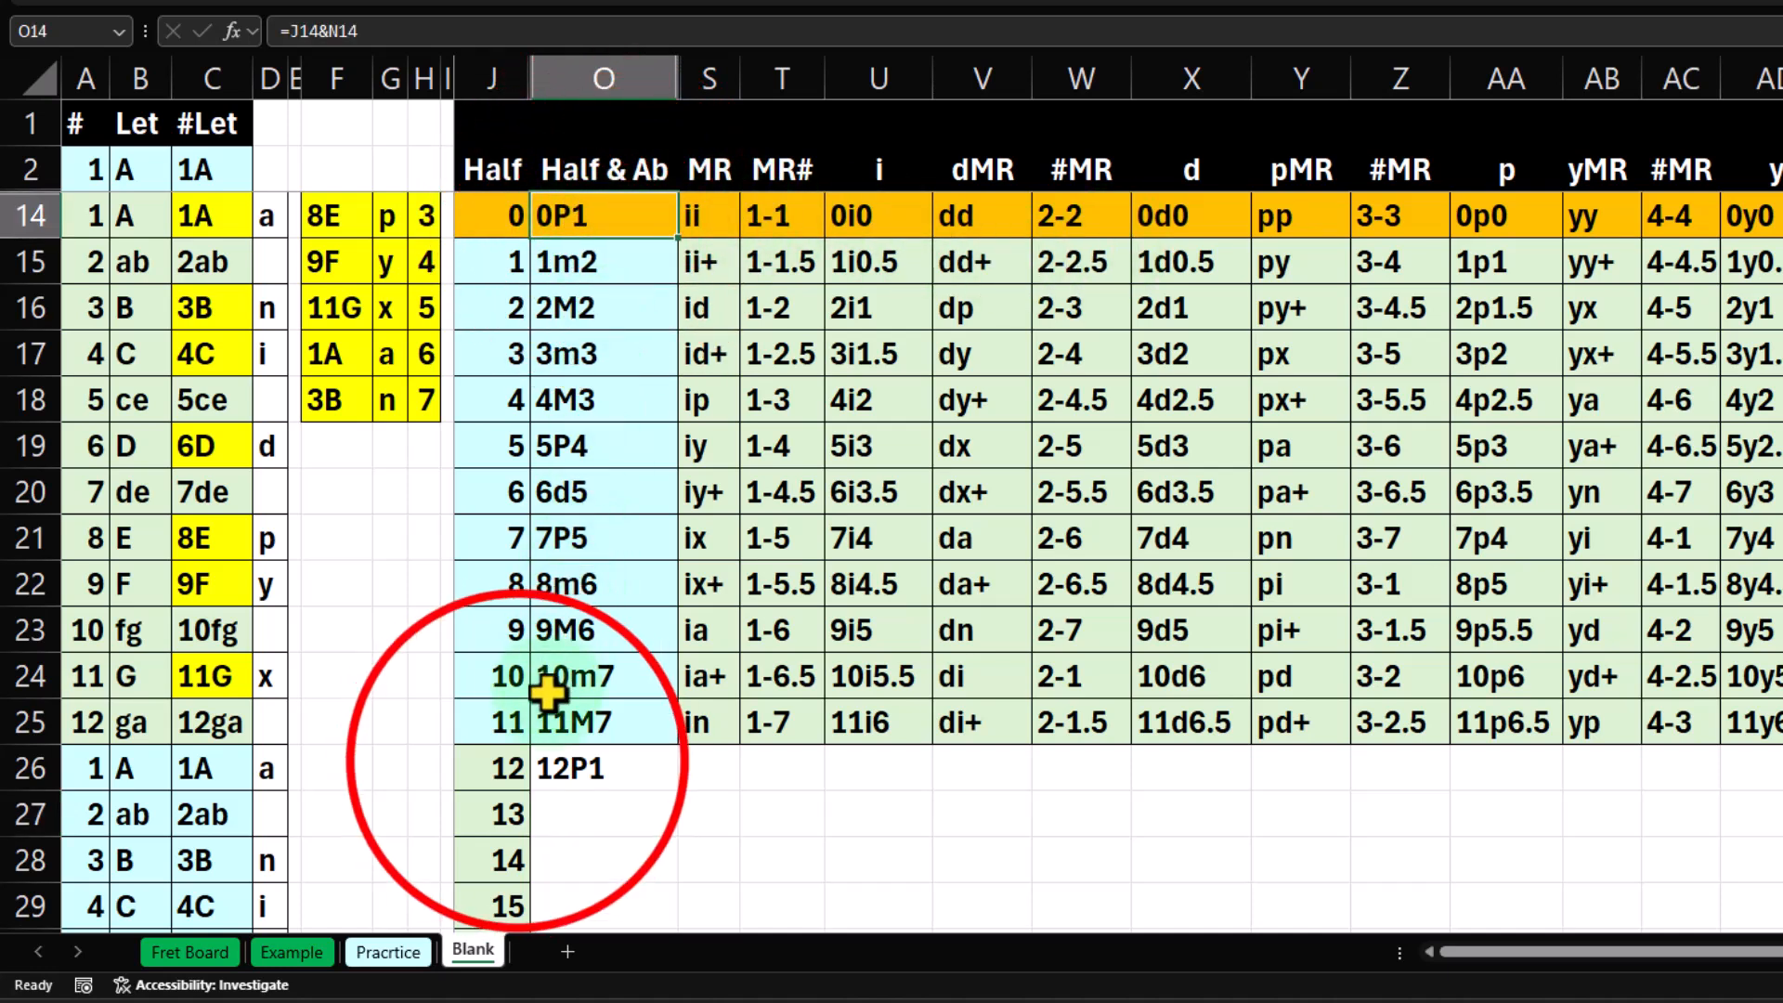
pyautogui.click(516, 764)
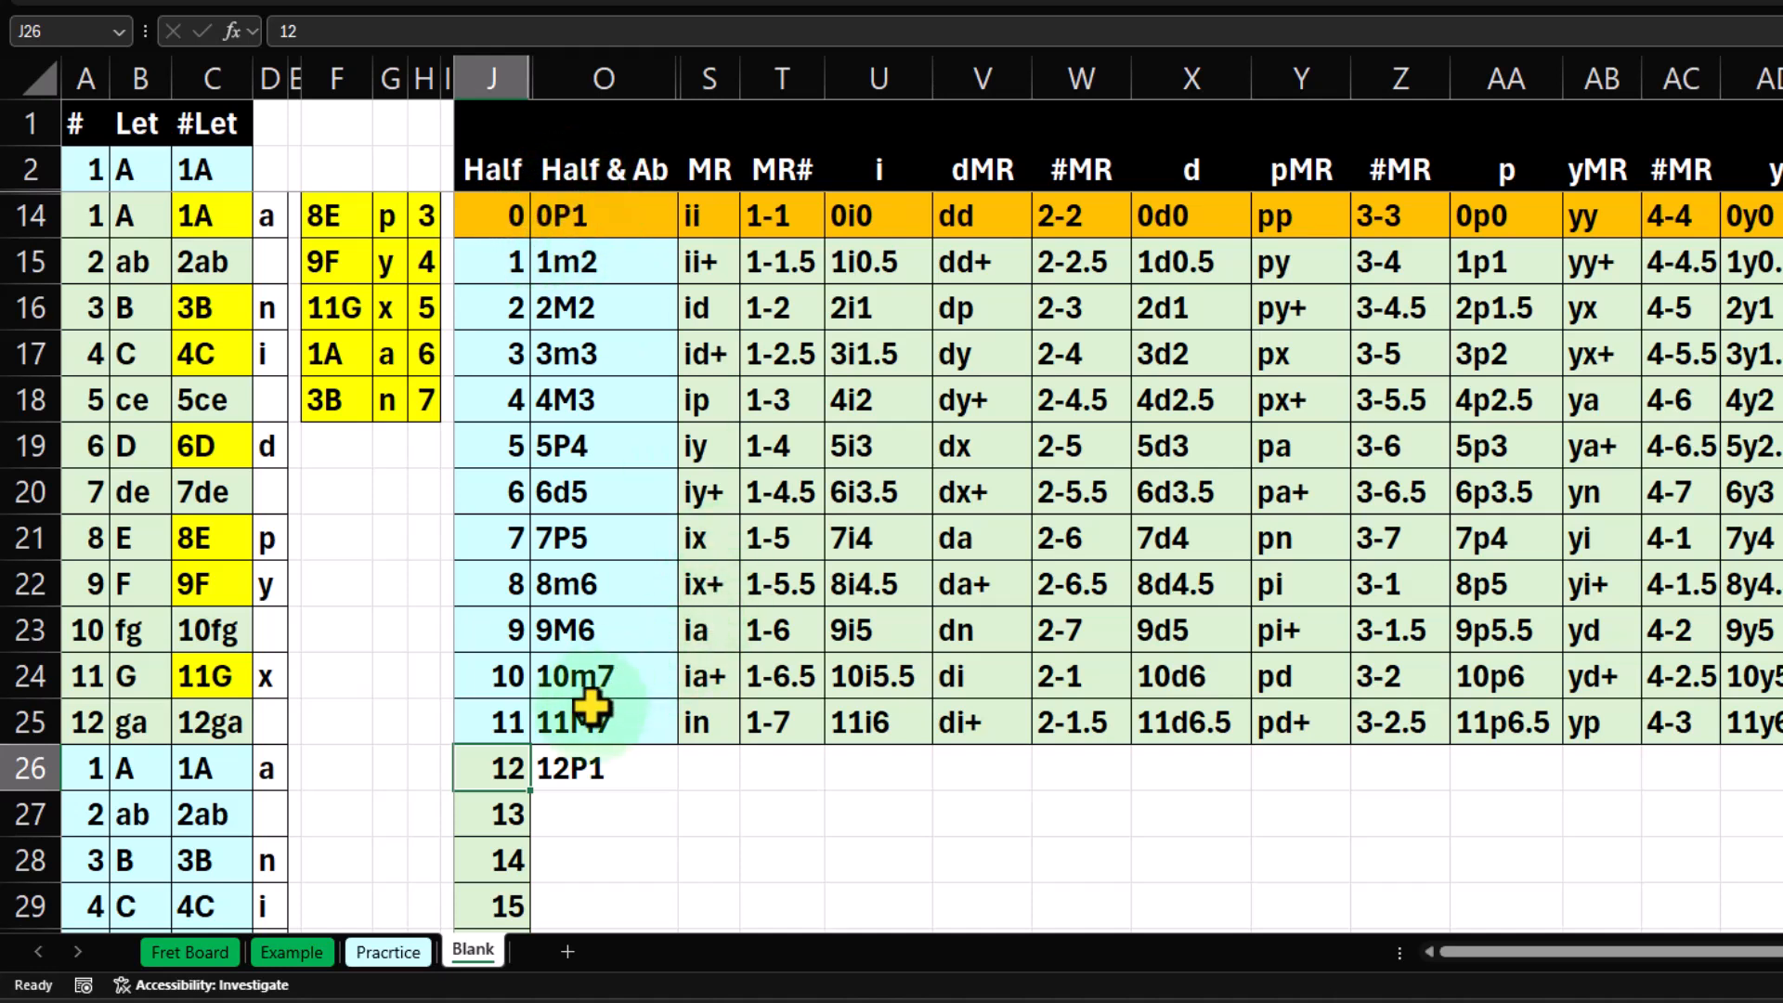
pyautogui.click(615, 766)
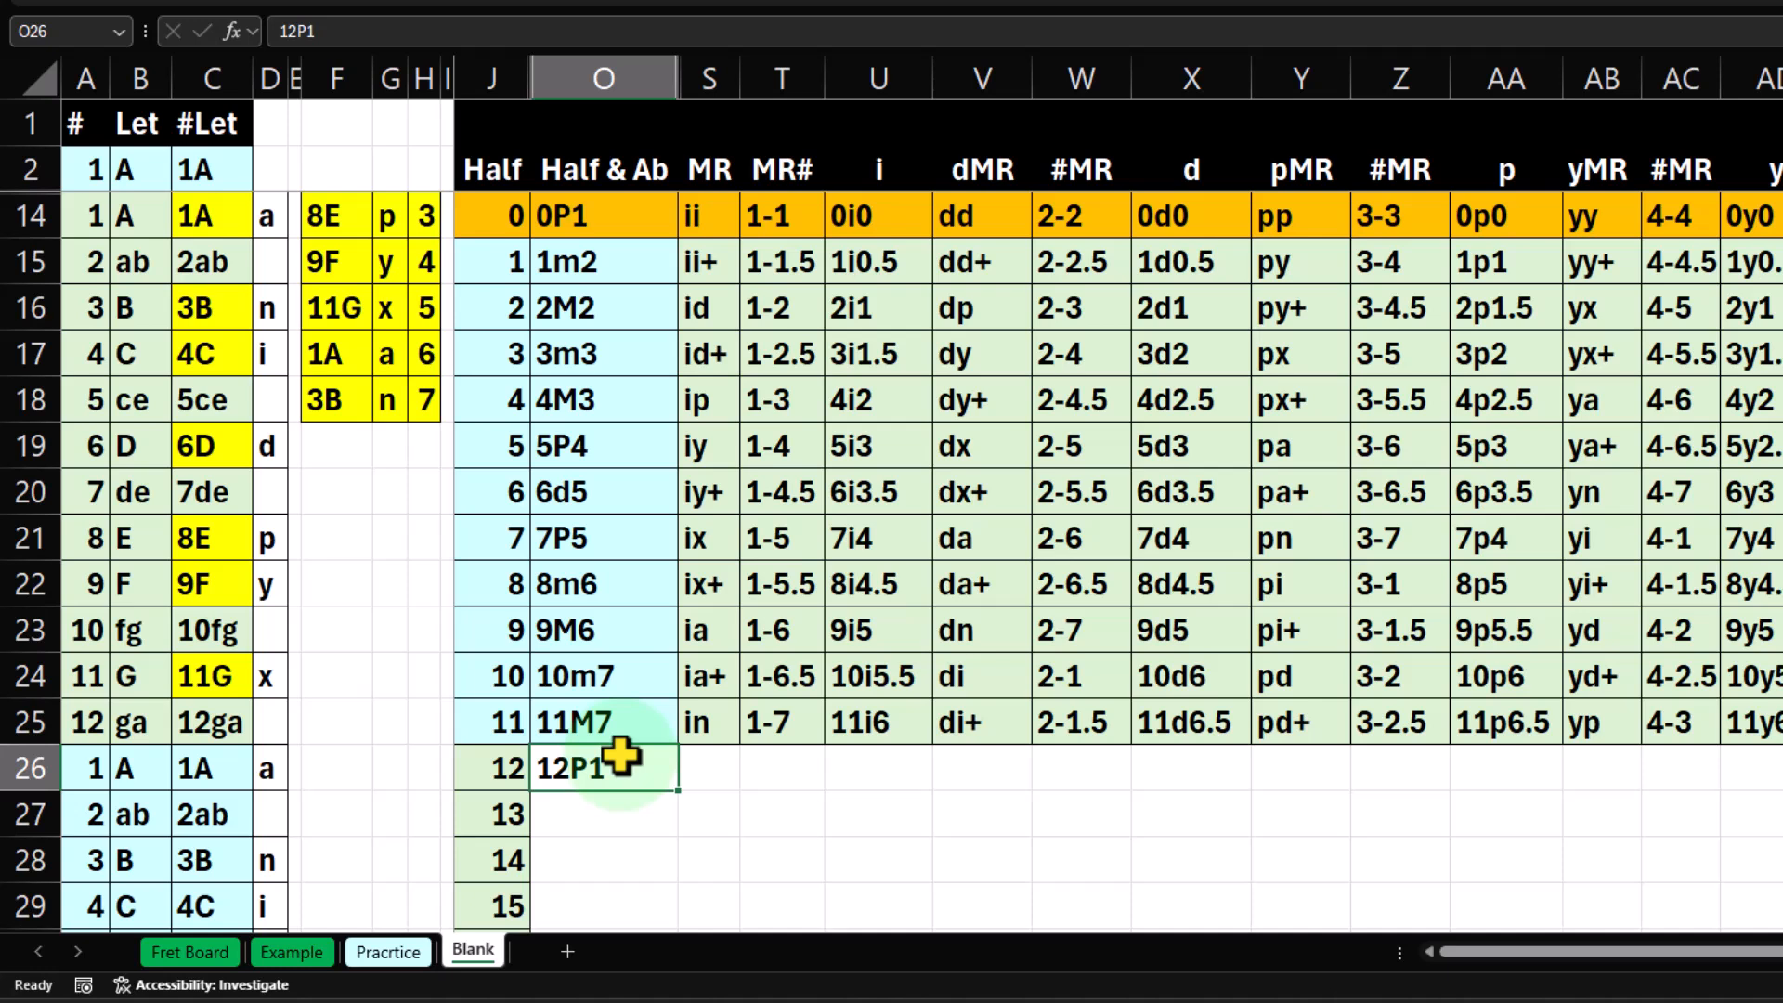
pyautogui.write('=ri')
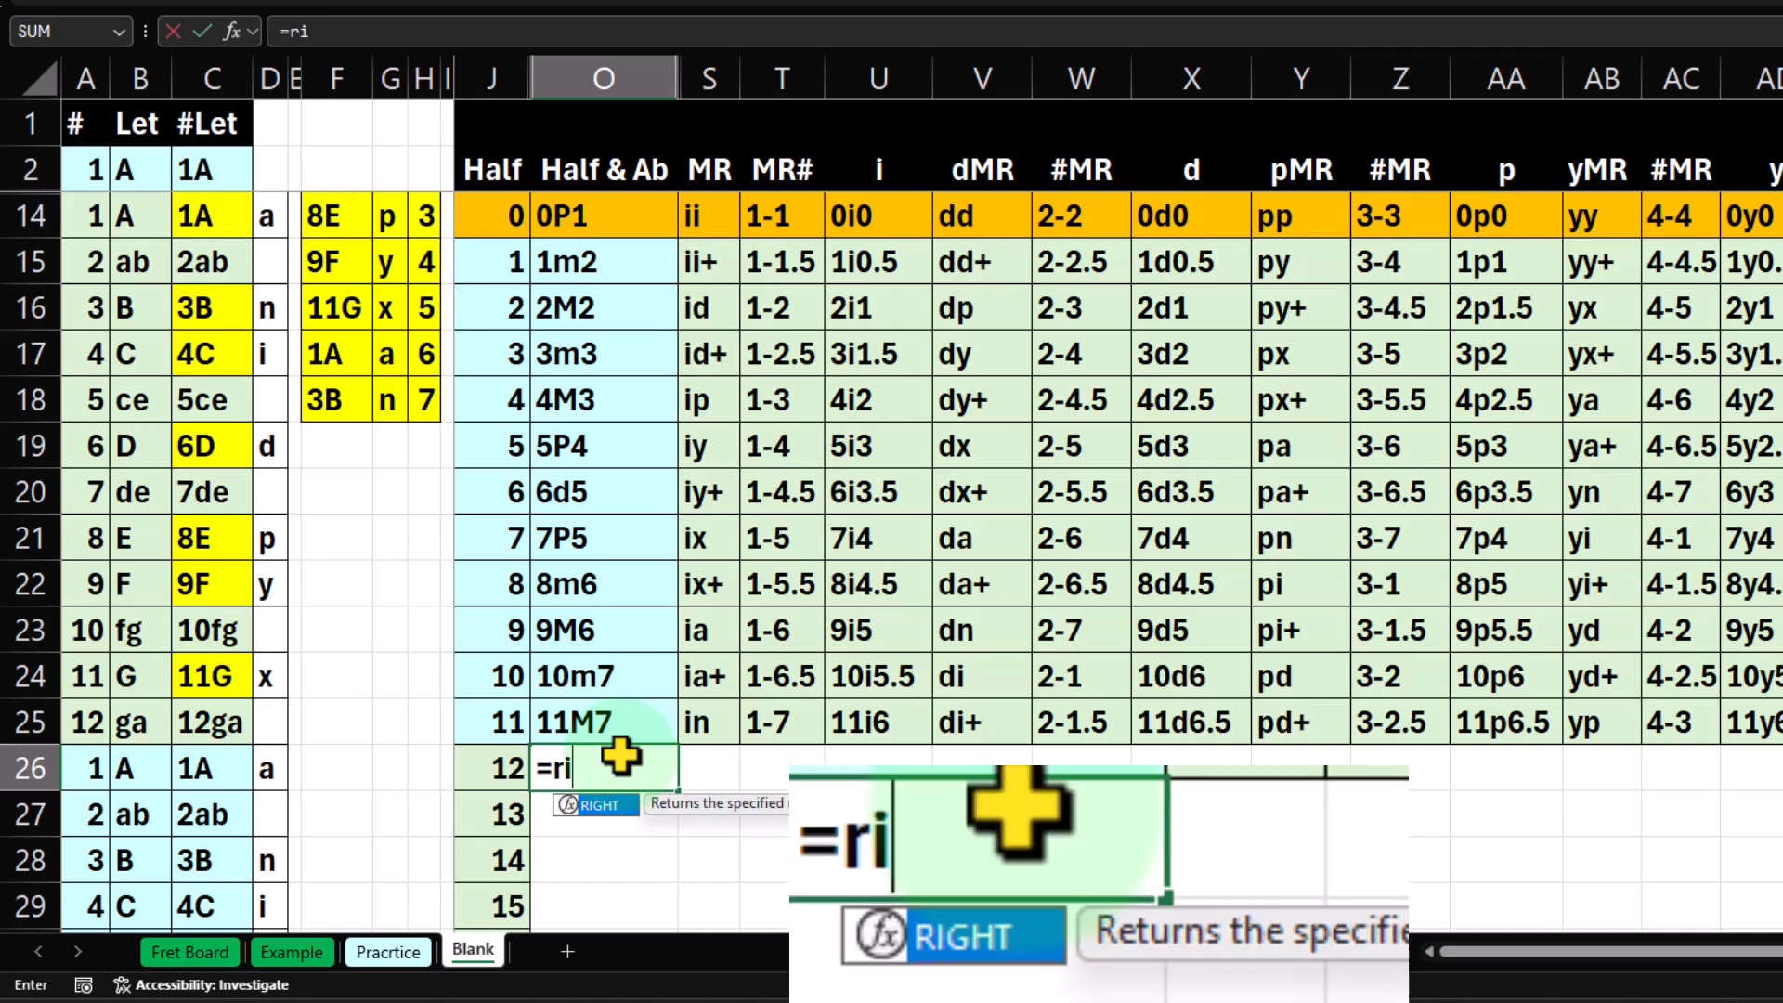
pyautogui.press('Tab')
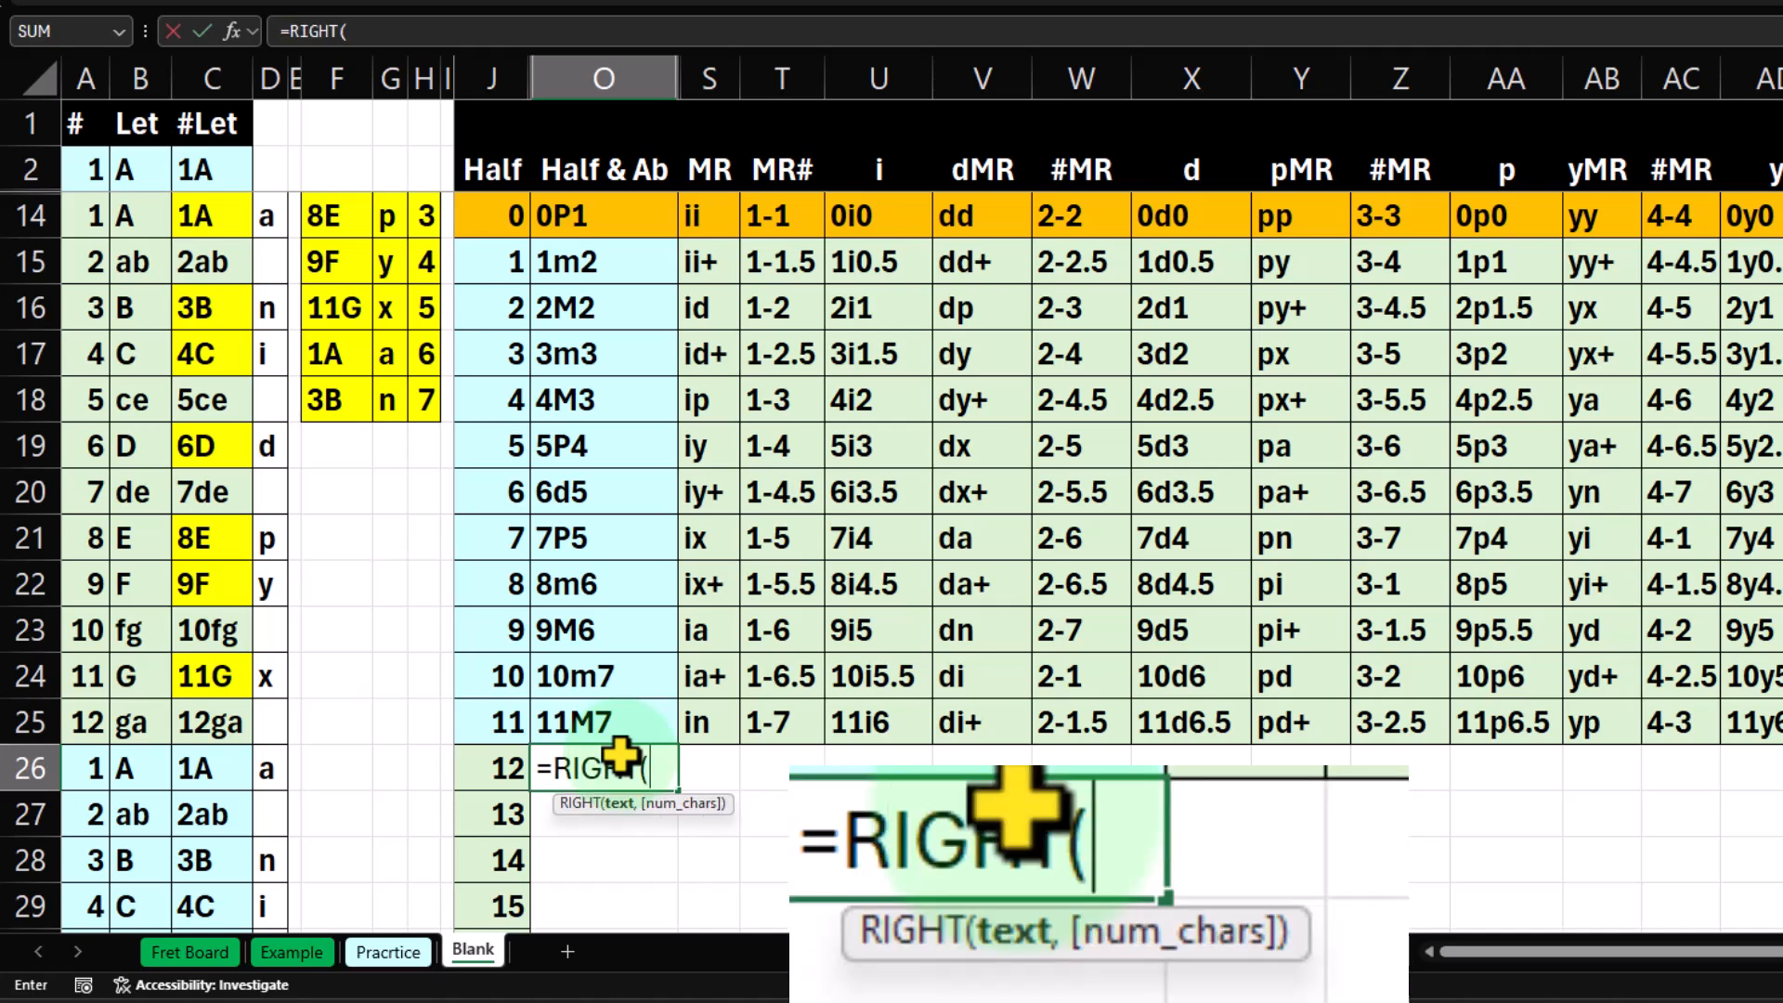
pyautogui.click(617, 216)
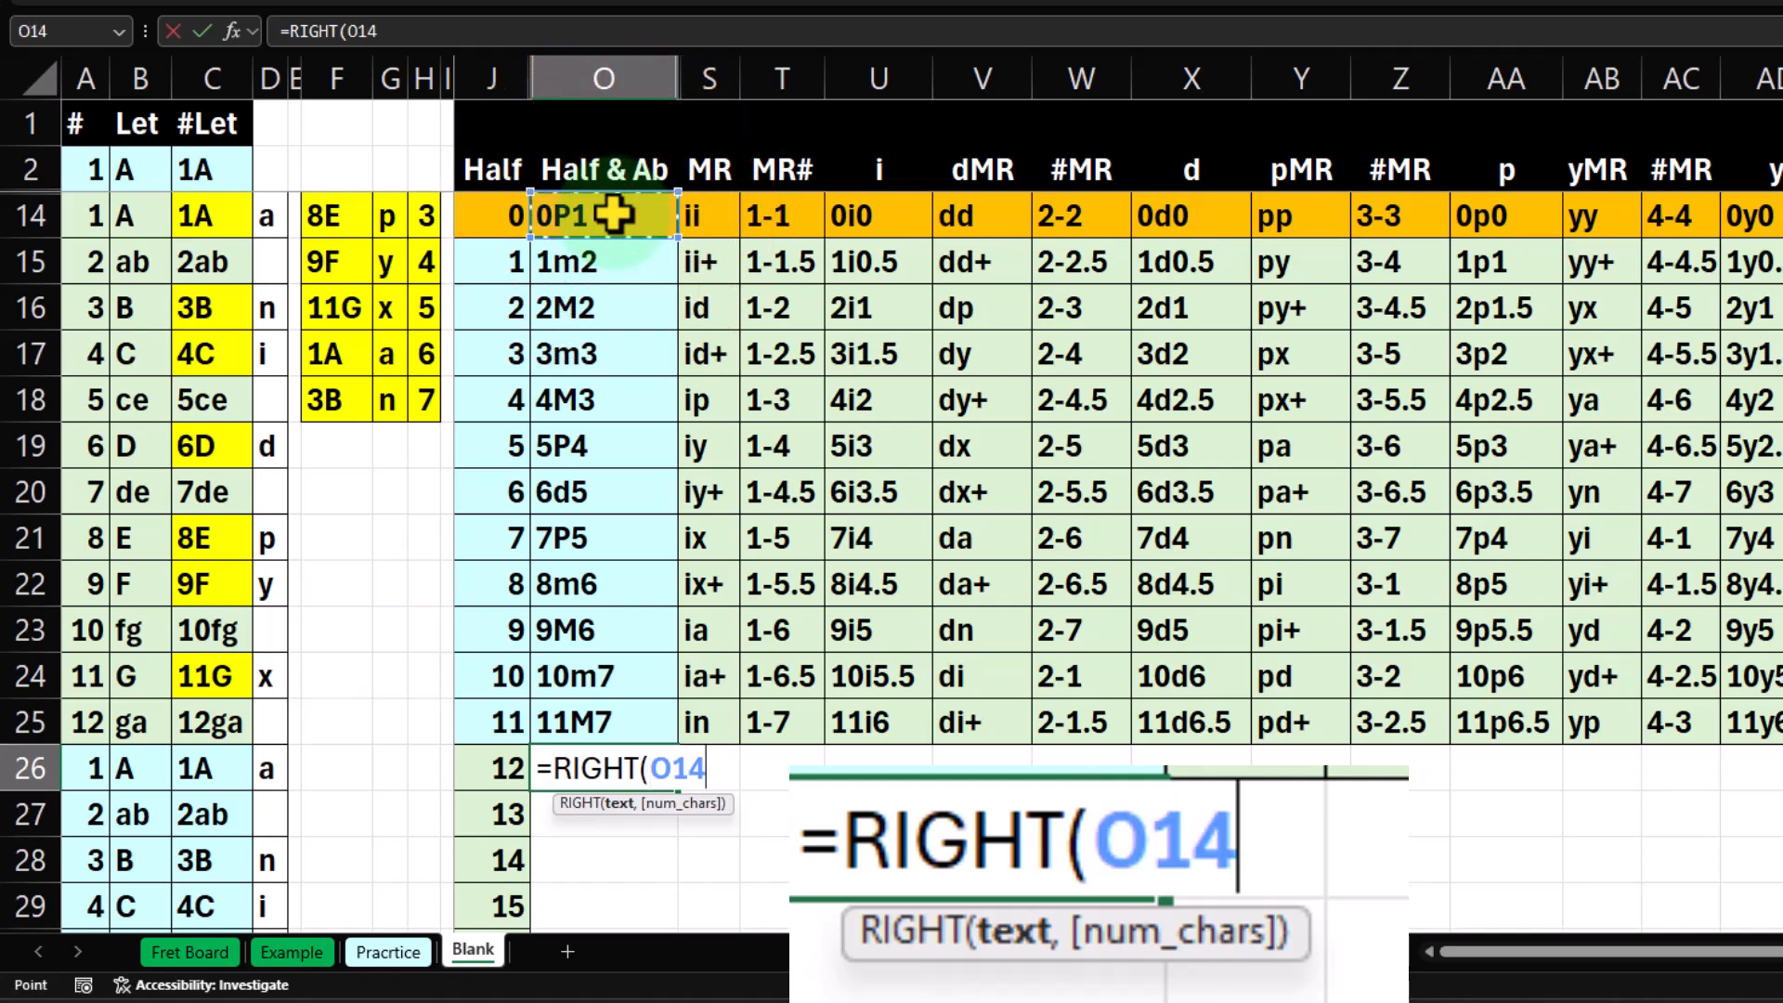
pyautogui.write(',')
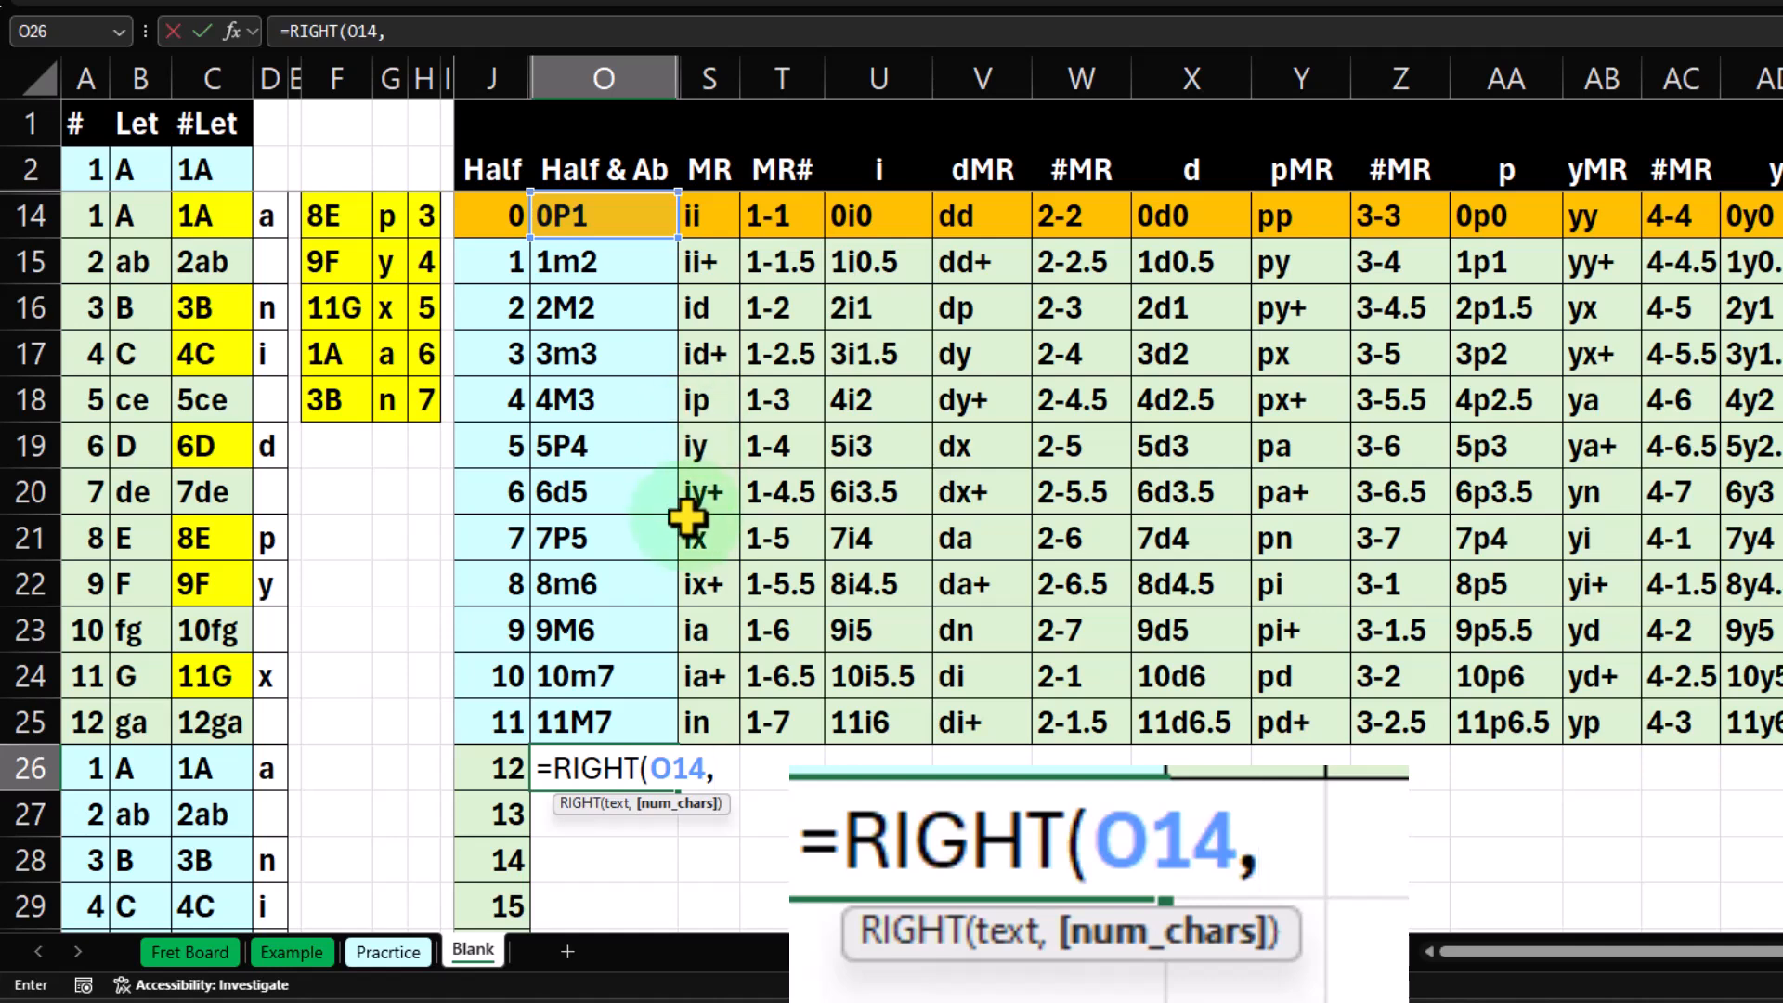
pyautogui.write(',')
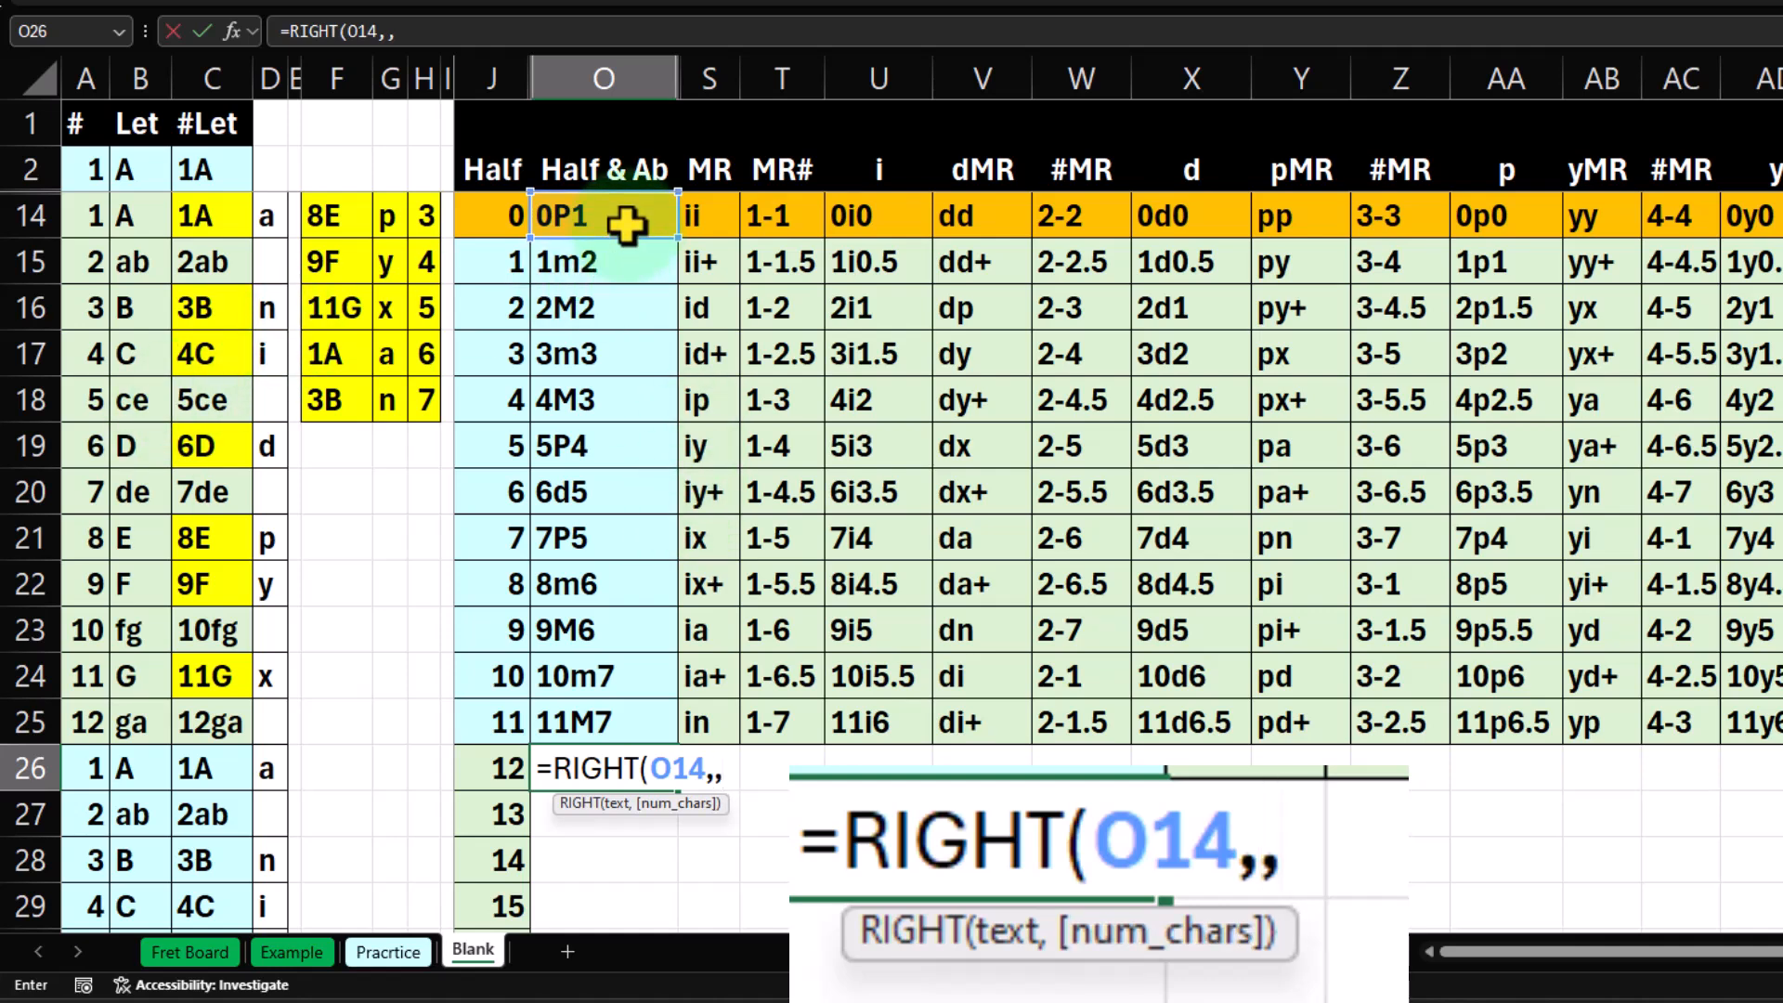
pyautogui.press('BackSpace')
pyautogui.write('2)')
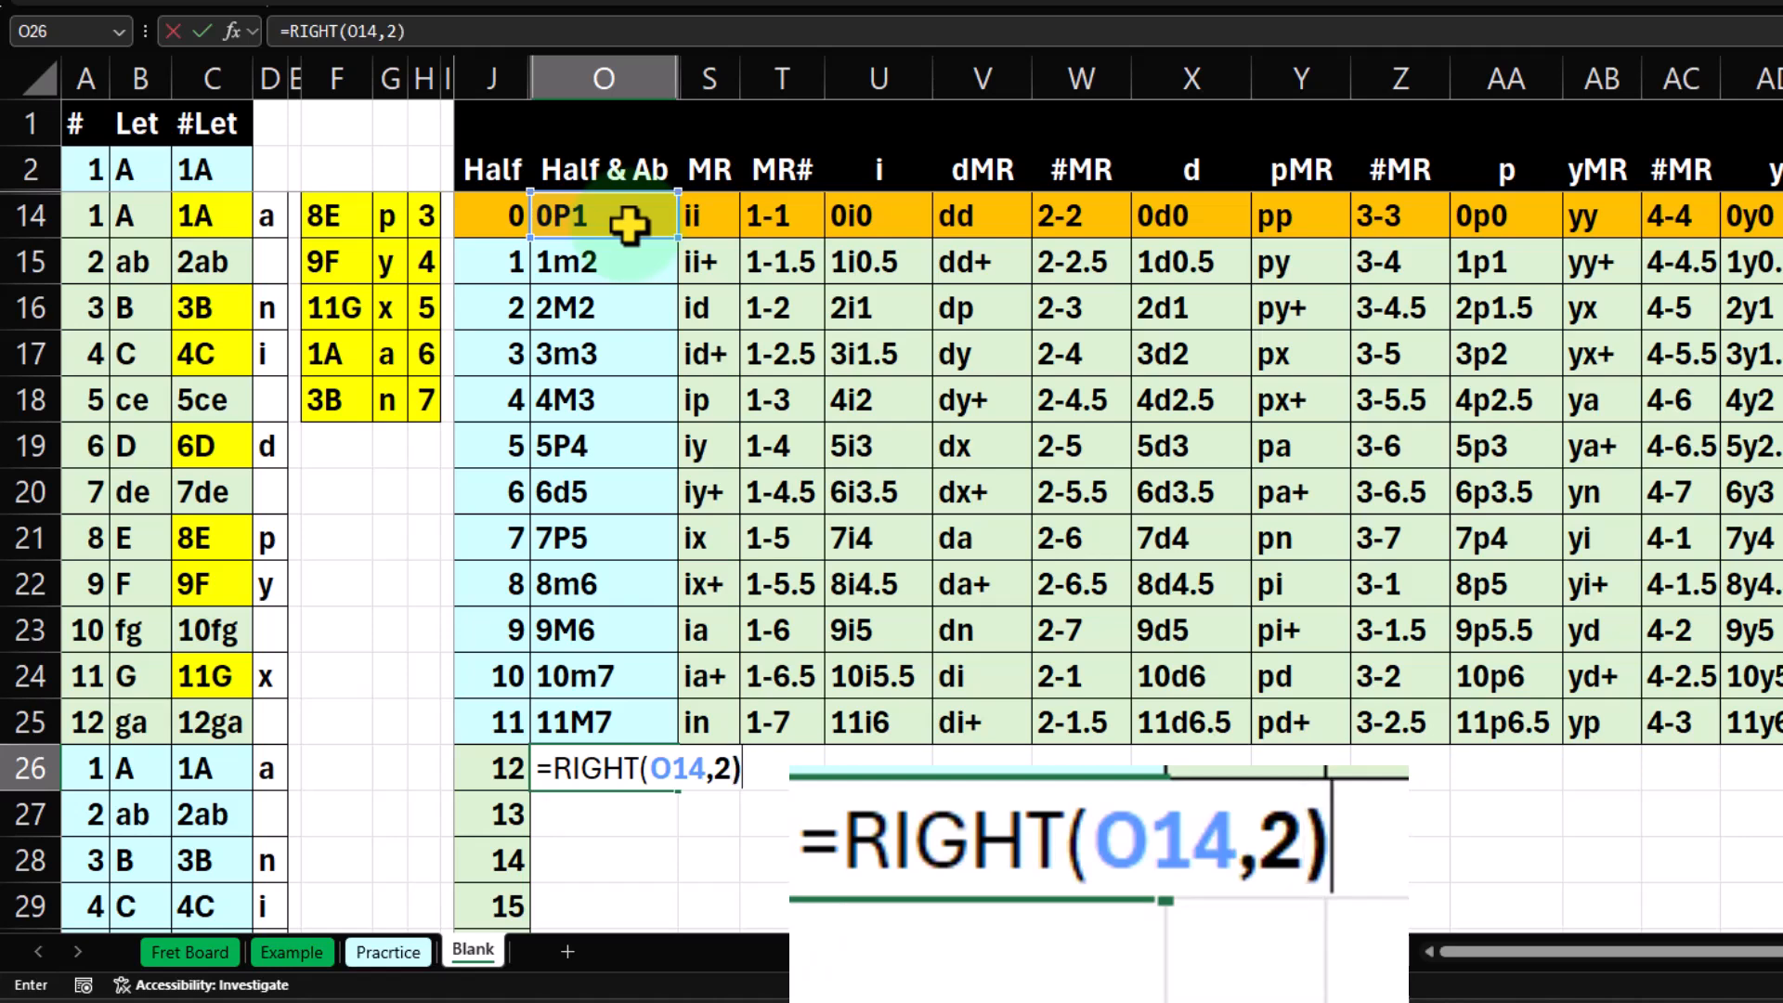
pyautogui.press('Return')
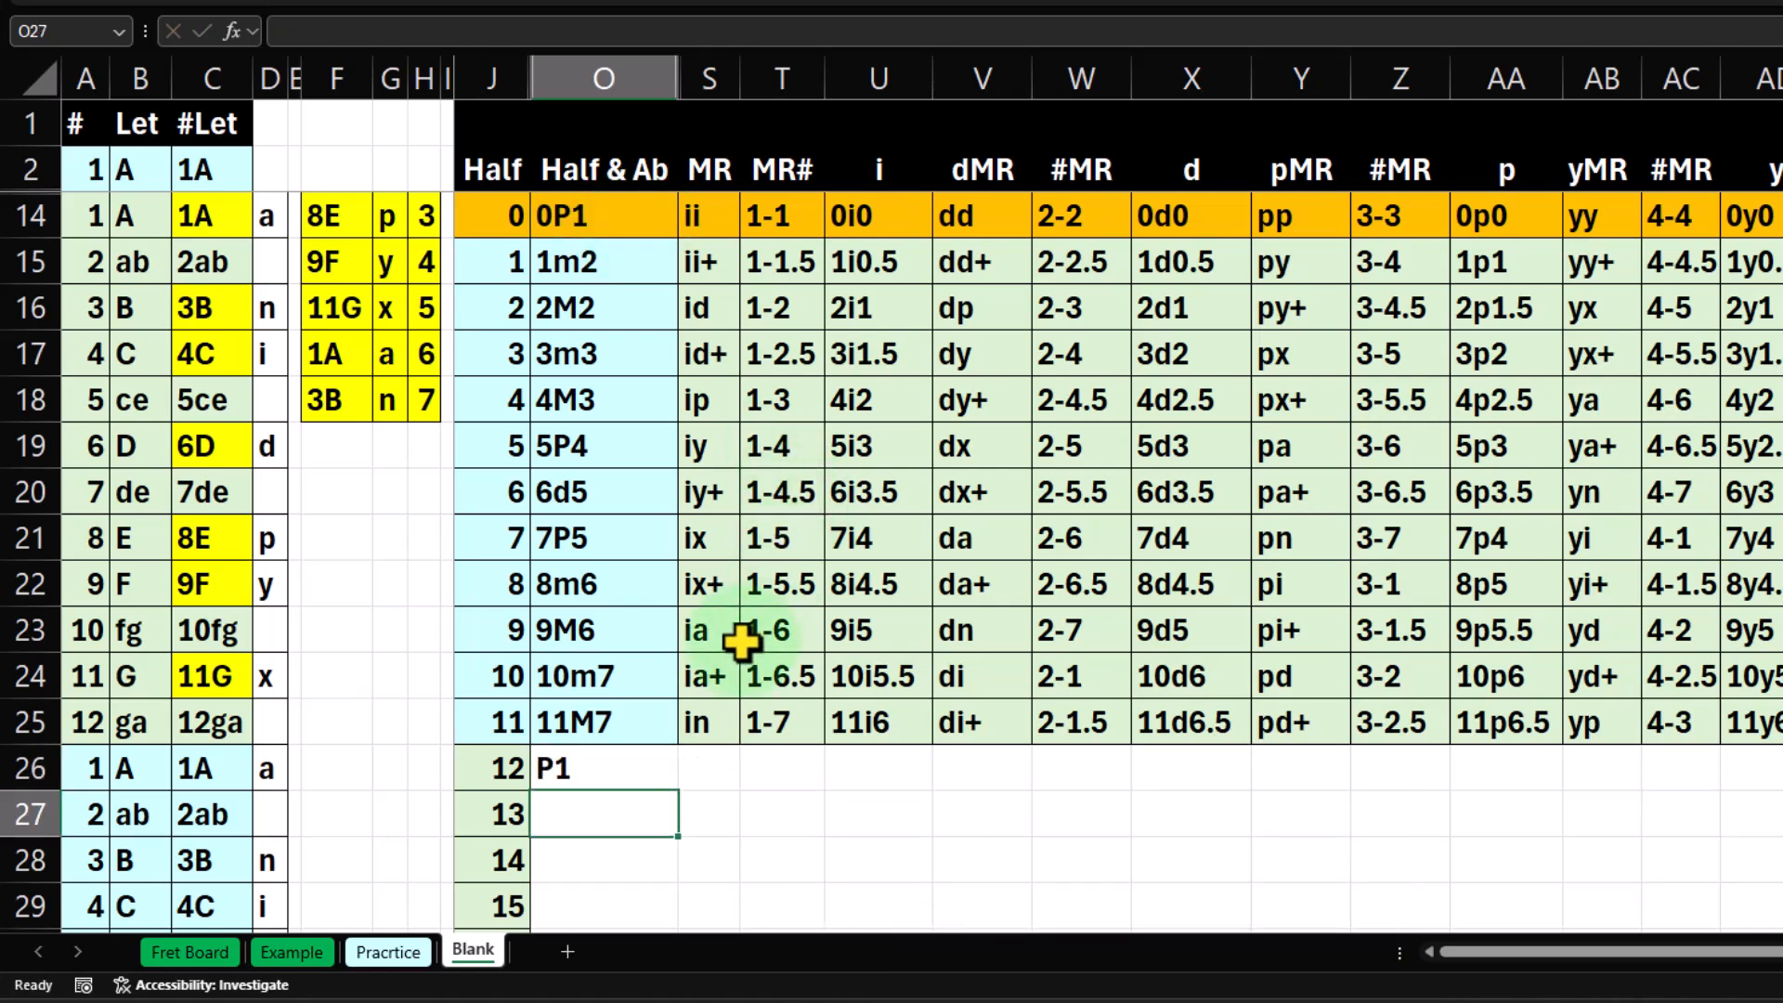
# Prefix the O26 formula with the half-step number from J26, making it =J26&RIGHT(O14,2).
pyautogui.scroll(-1, 742, 642)
pyautogui.scroll(1, 625, 644)
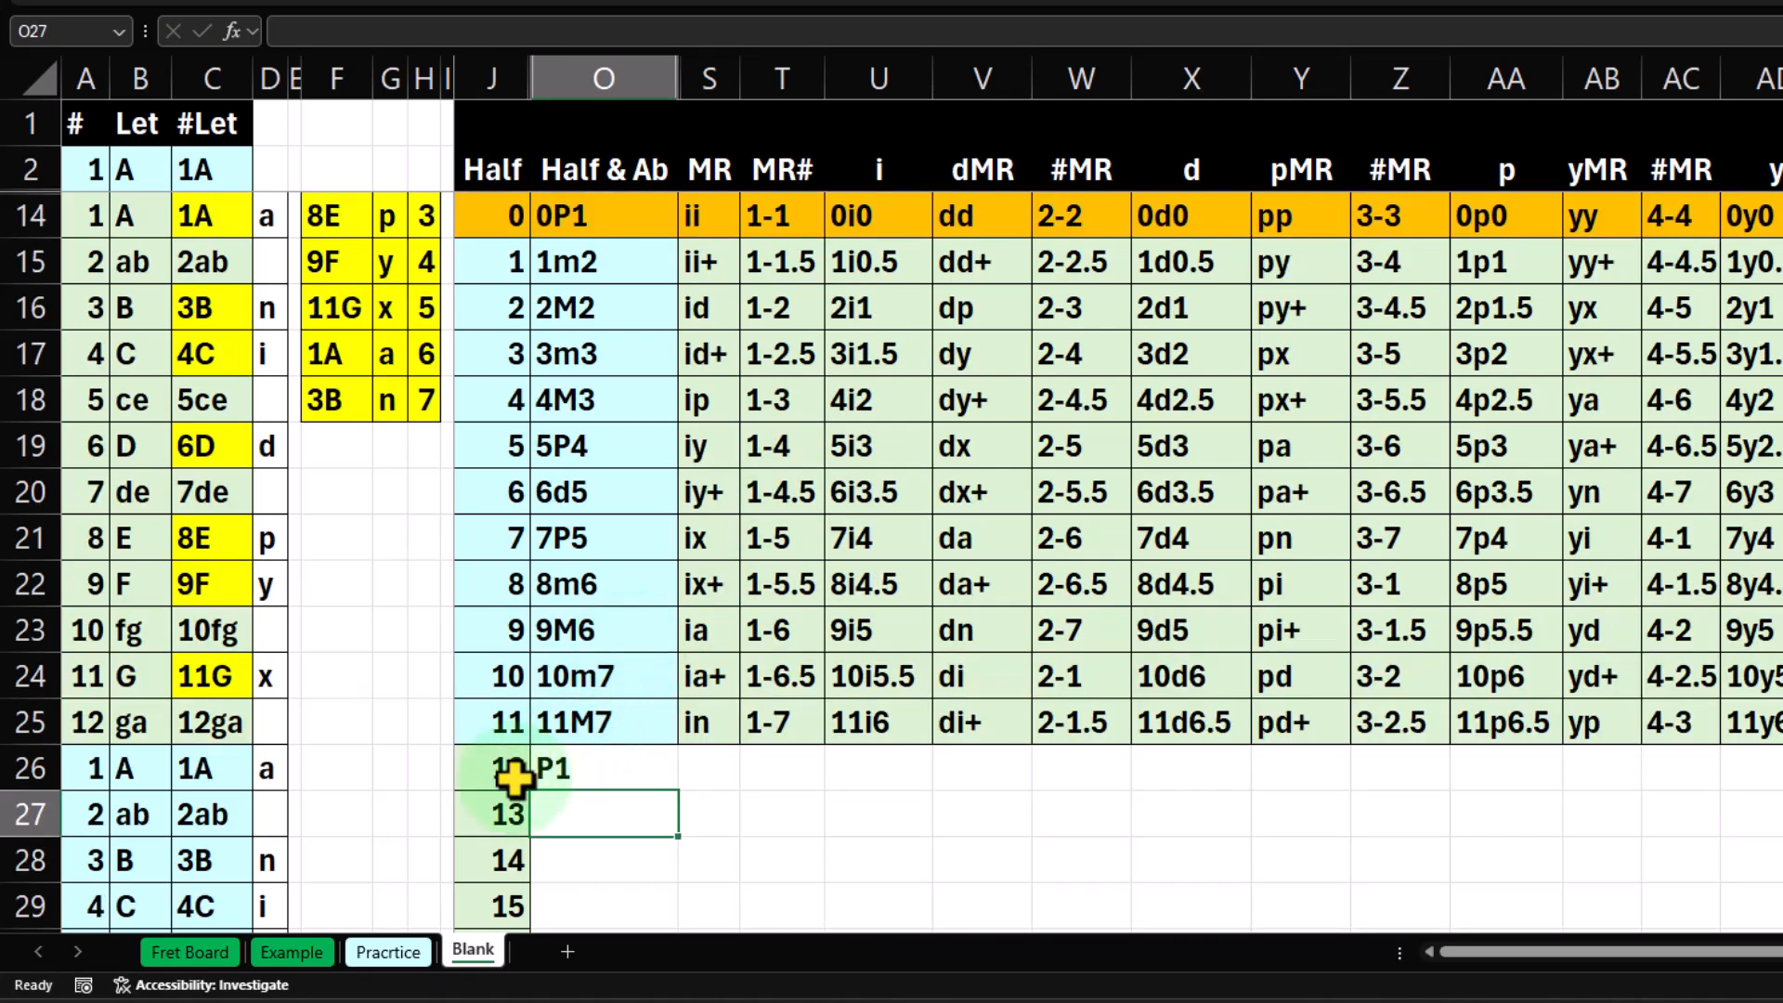
pyautogui.doubleClick(557, 771)
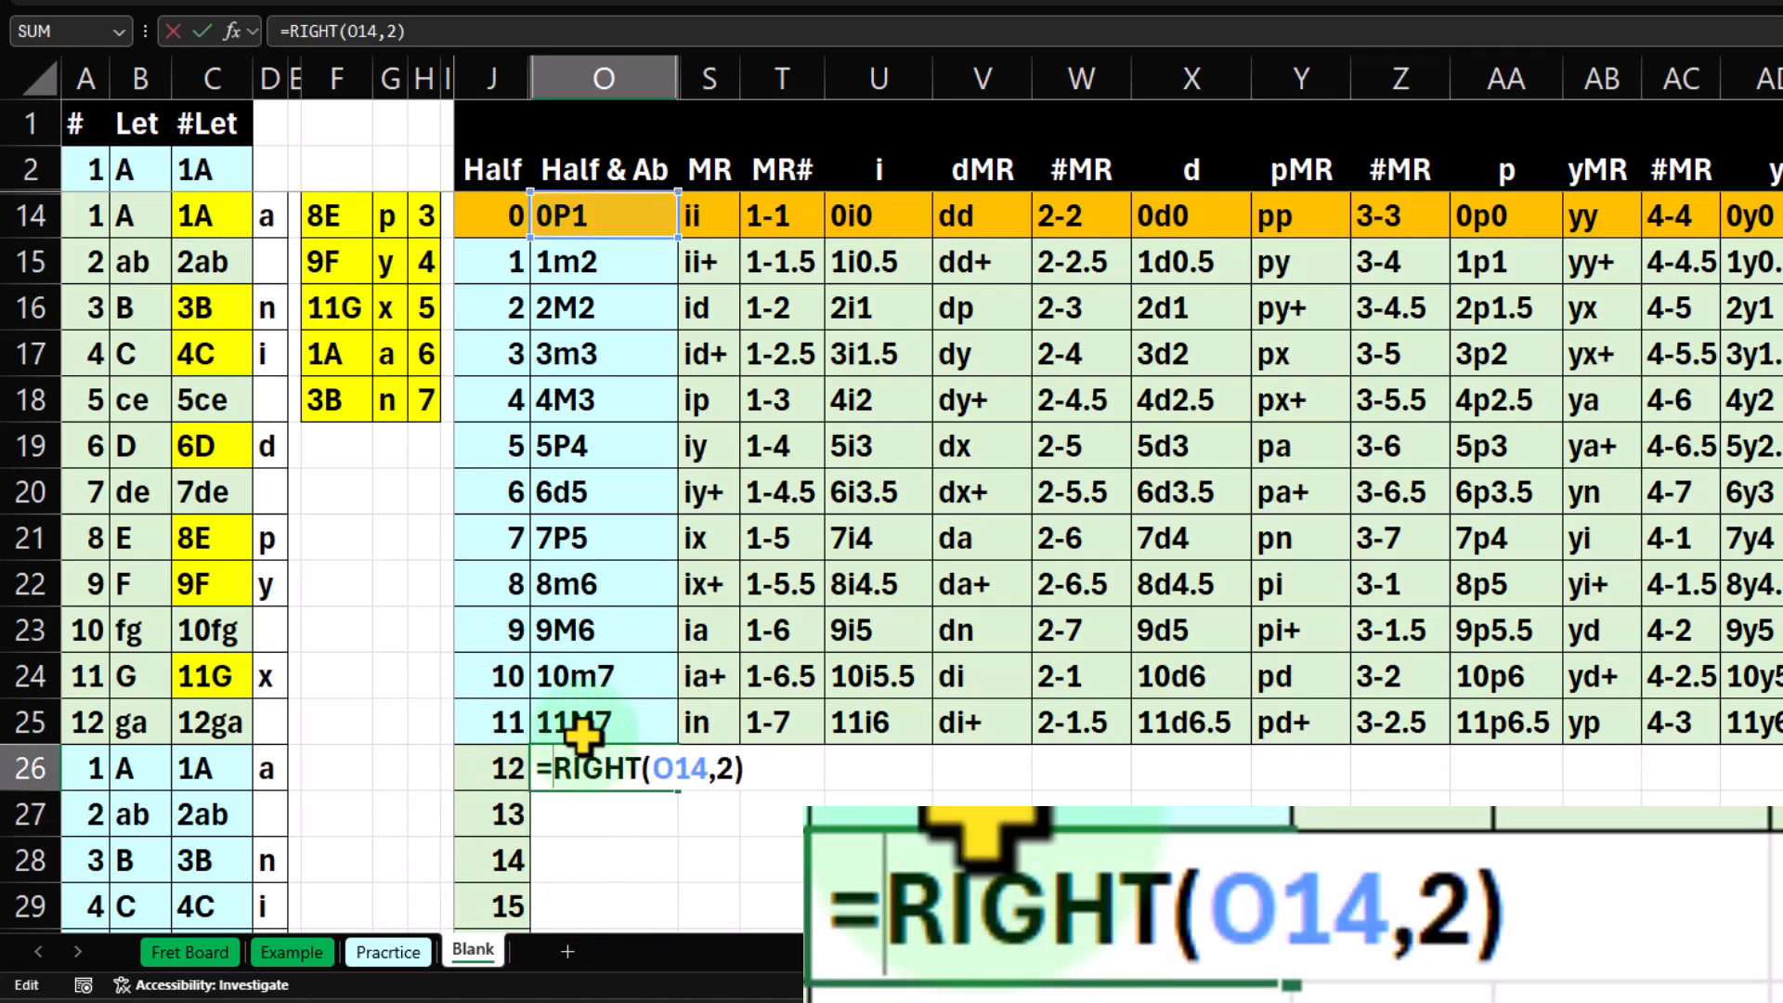
pyautogui.click(486, 768)
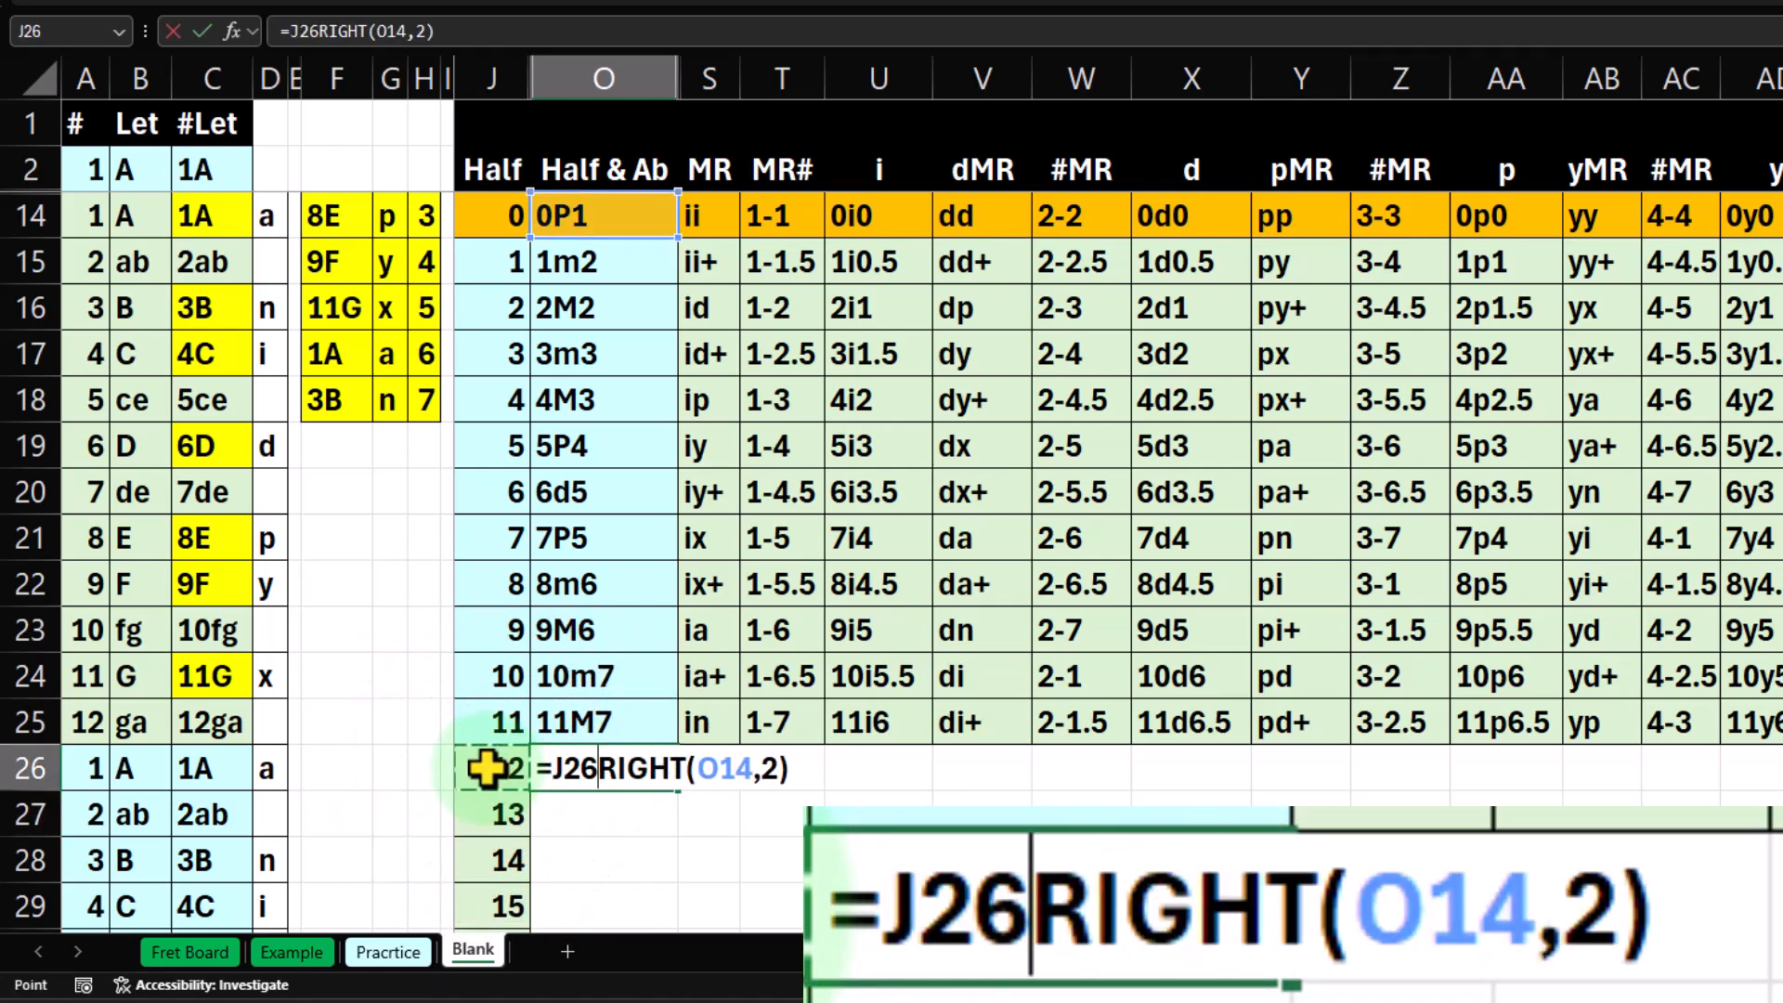
pyautogui.write('&')
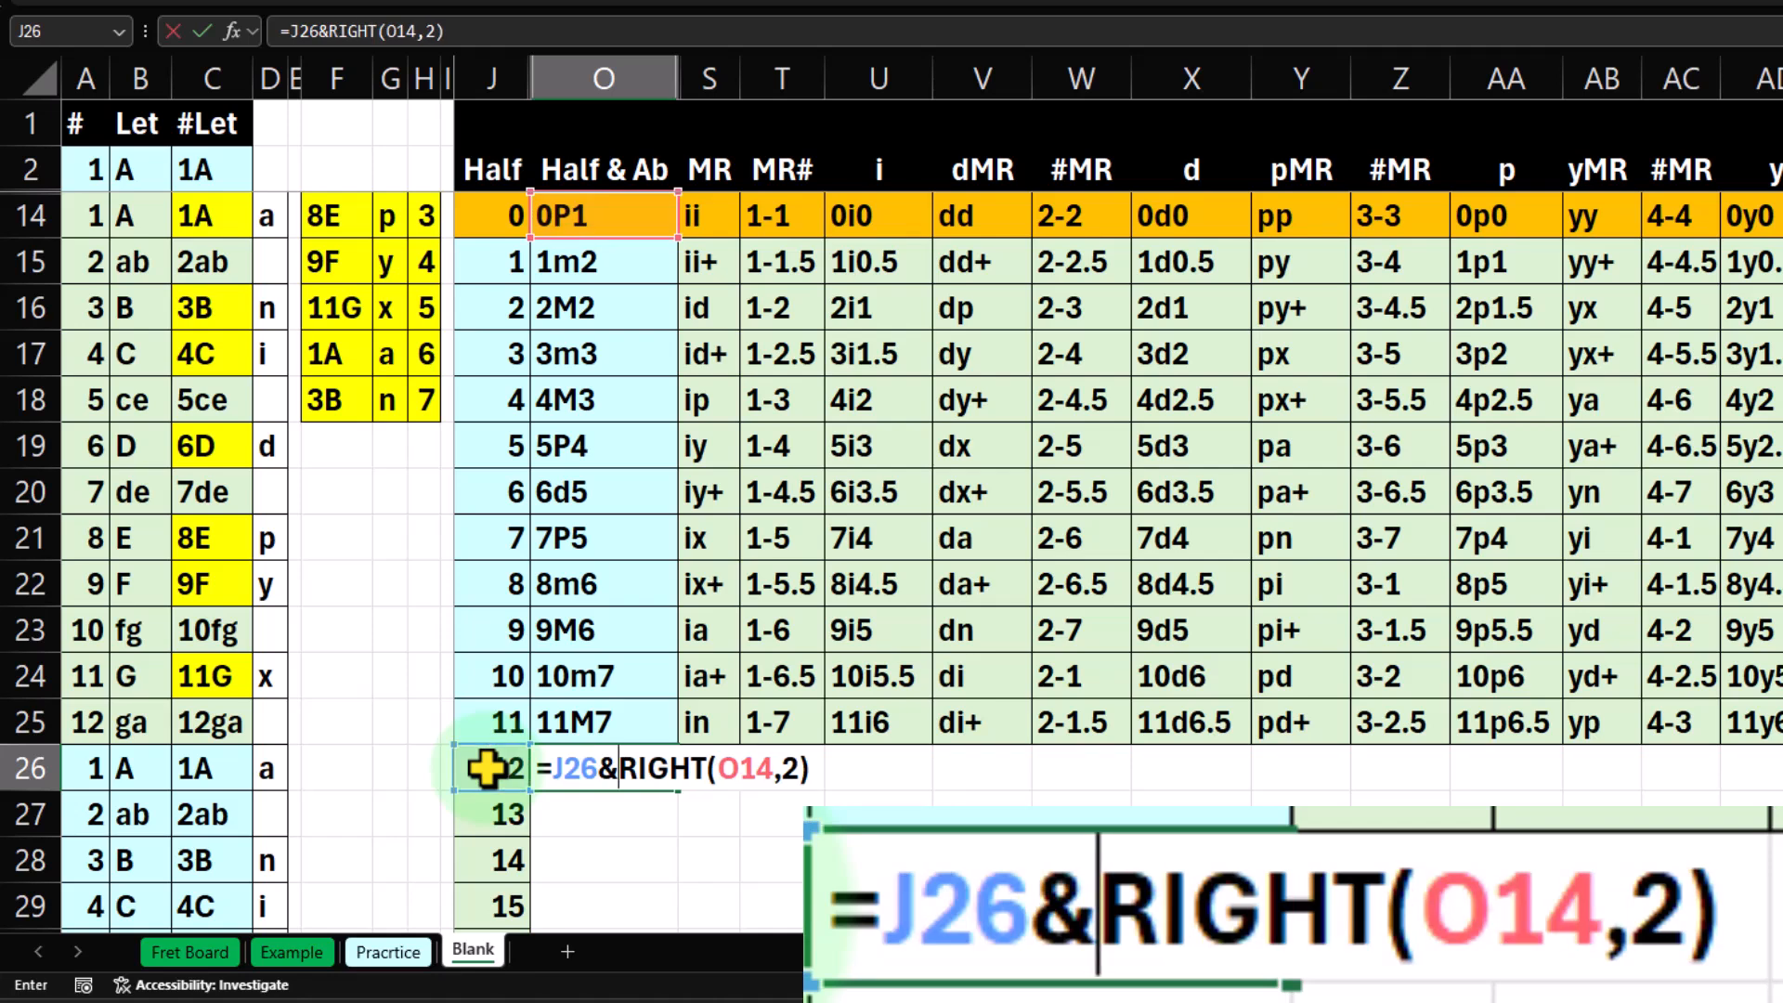
pyautogui.press('Return')
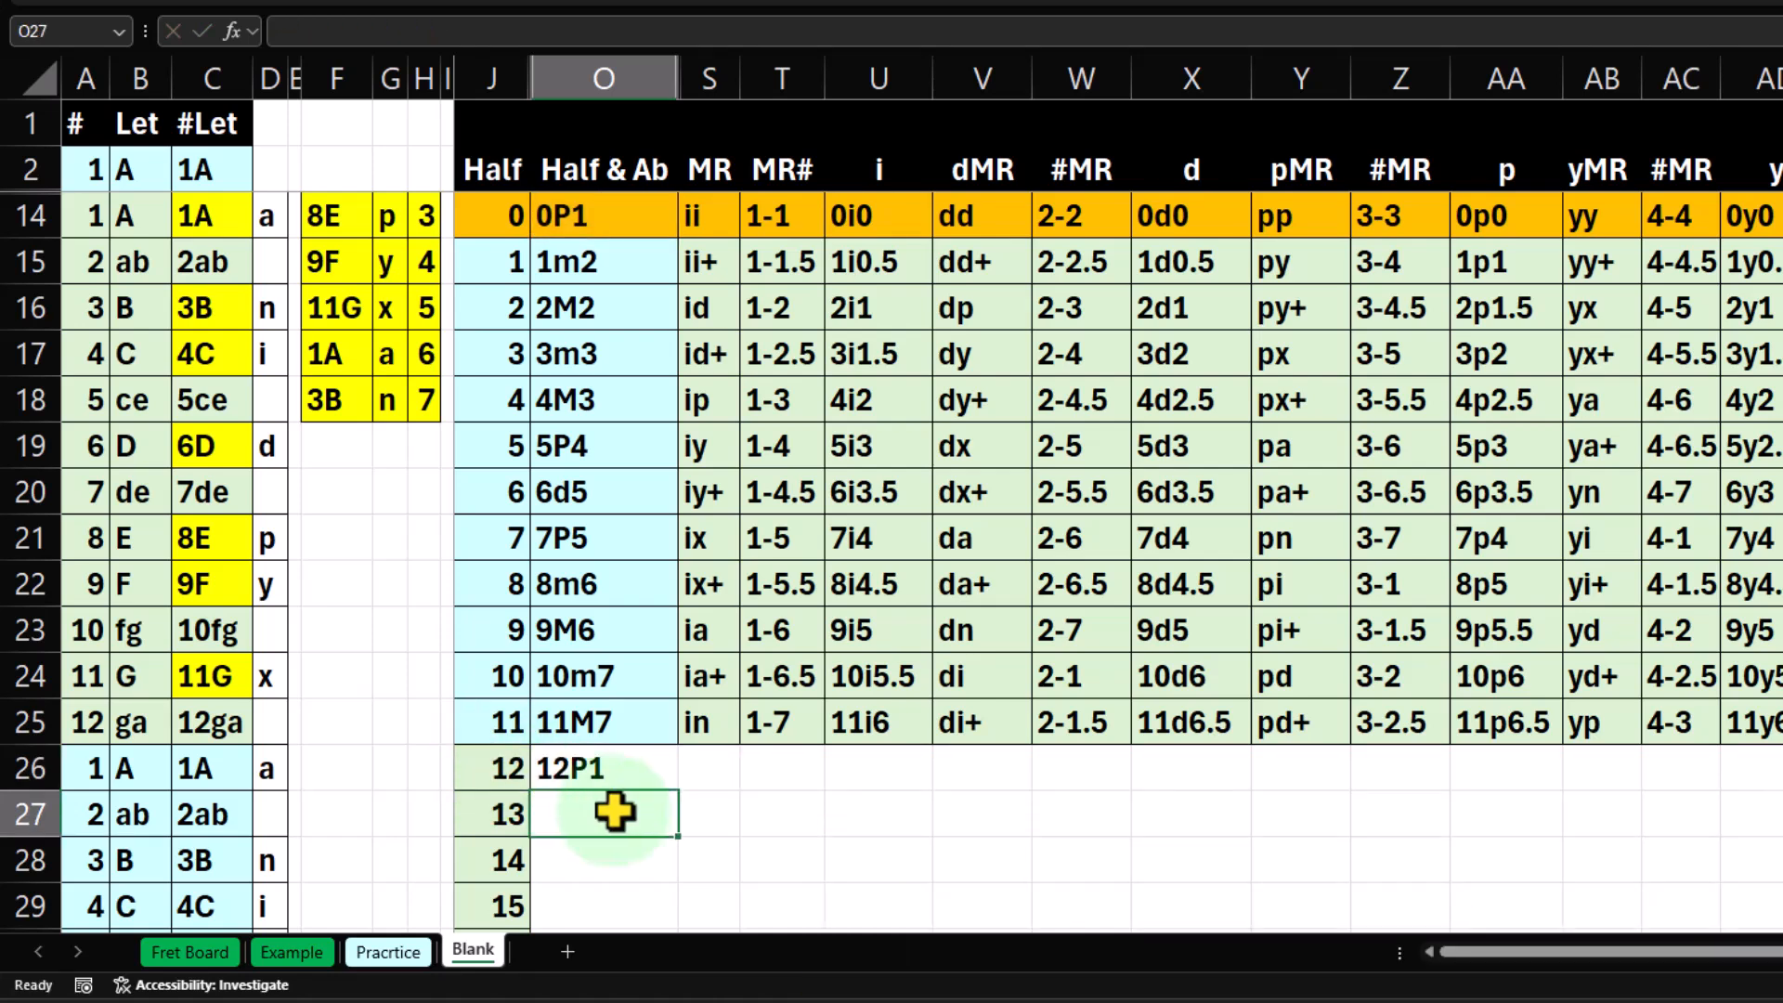
# Fill the O26 formula down to O27 and compare the new interval with half step 1 in J15.
pyautogui.scroll(-2, 647, 772)
pyautogui.click(637, 497)
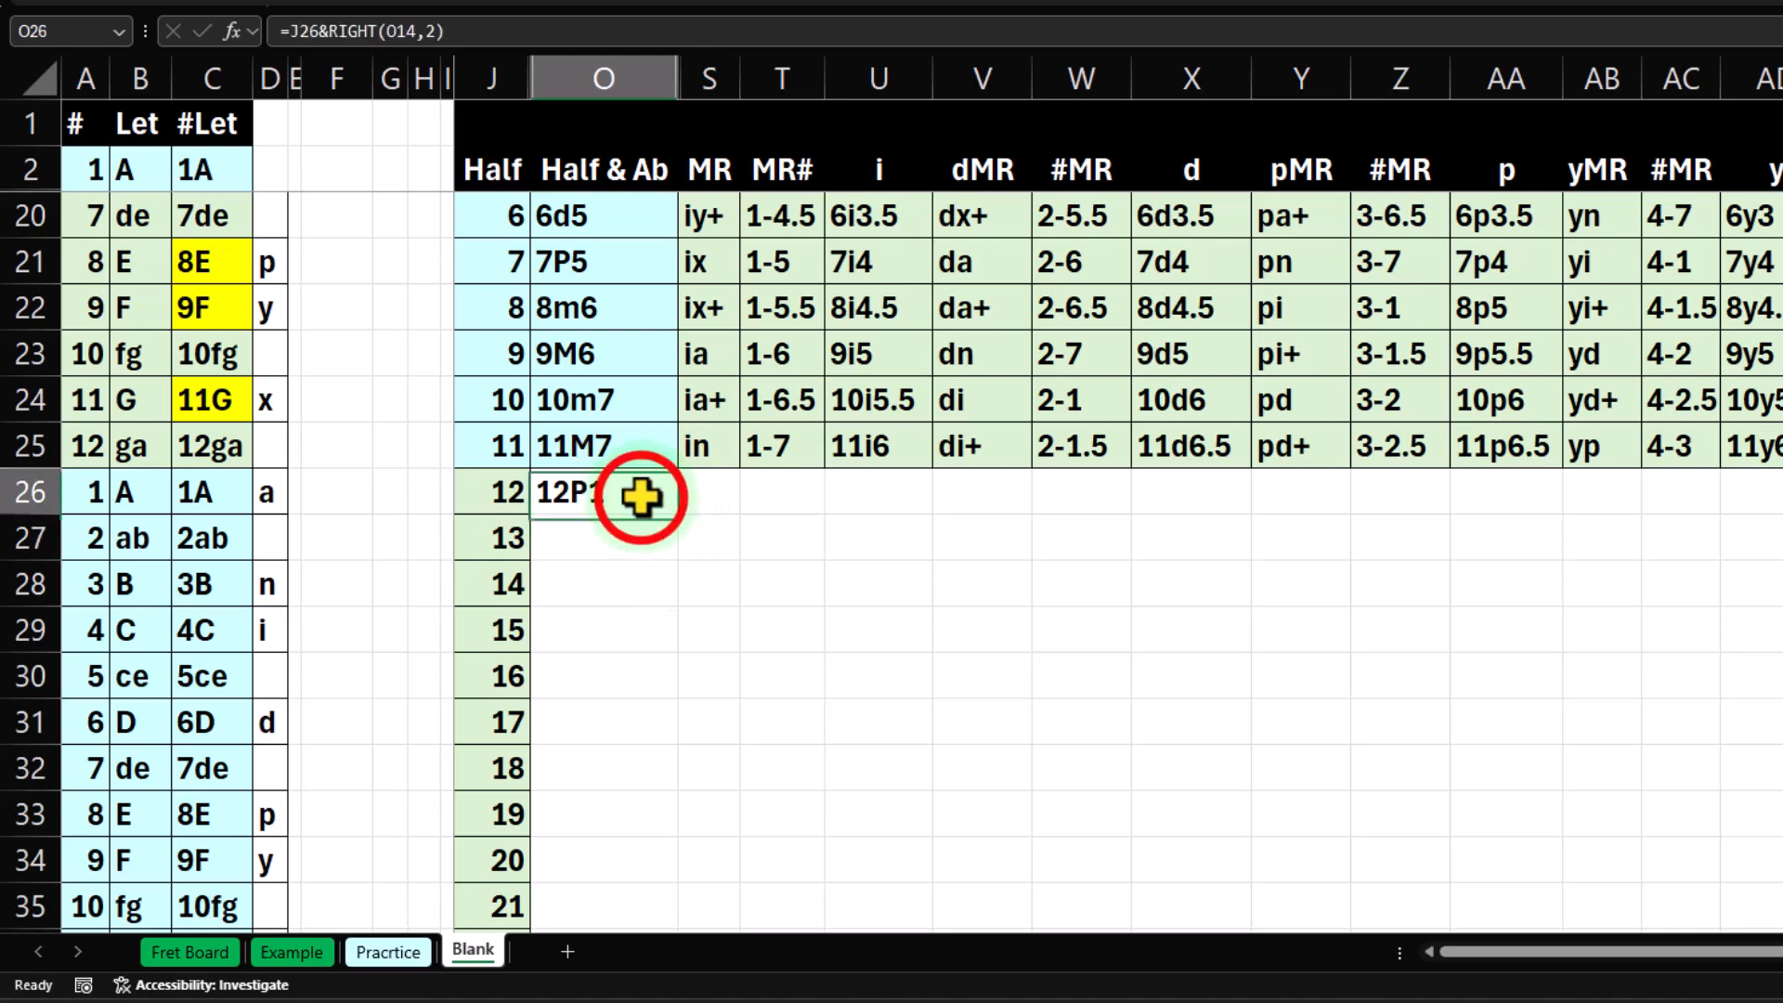
pyautogui.moveTo(686, 517); pyautogui.dragTo(677, 557)
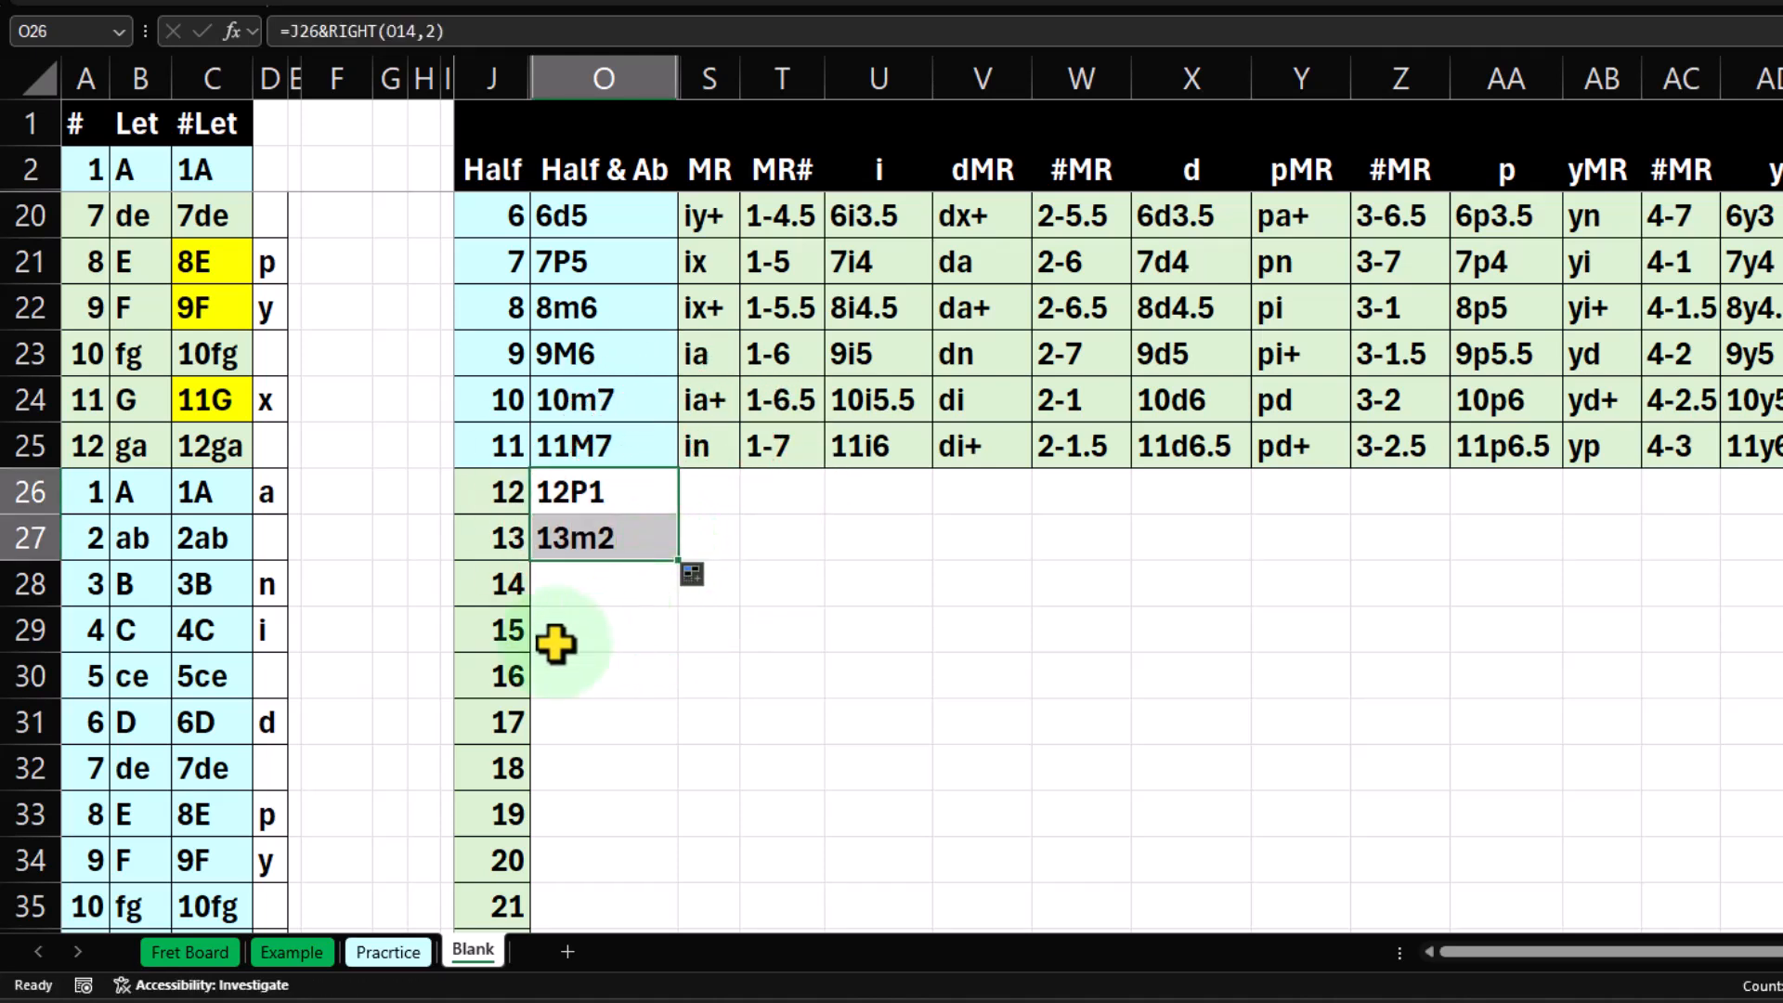
pyautogui.click(585, 536)
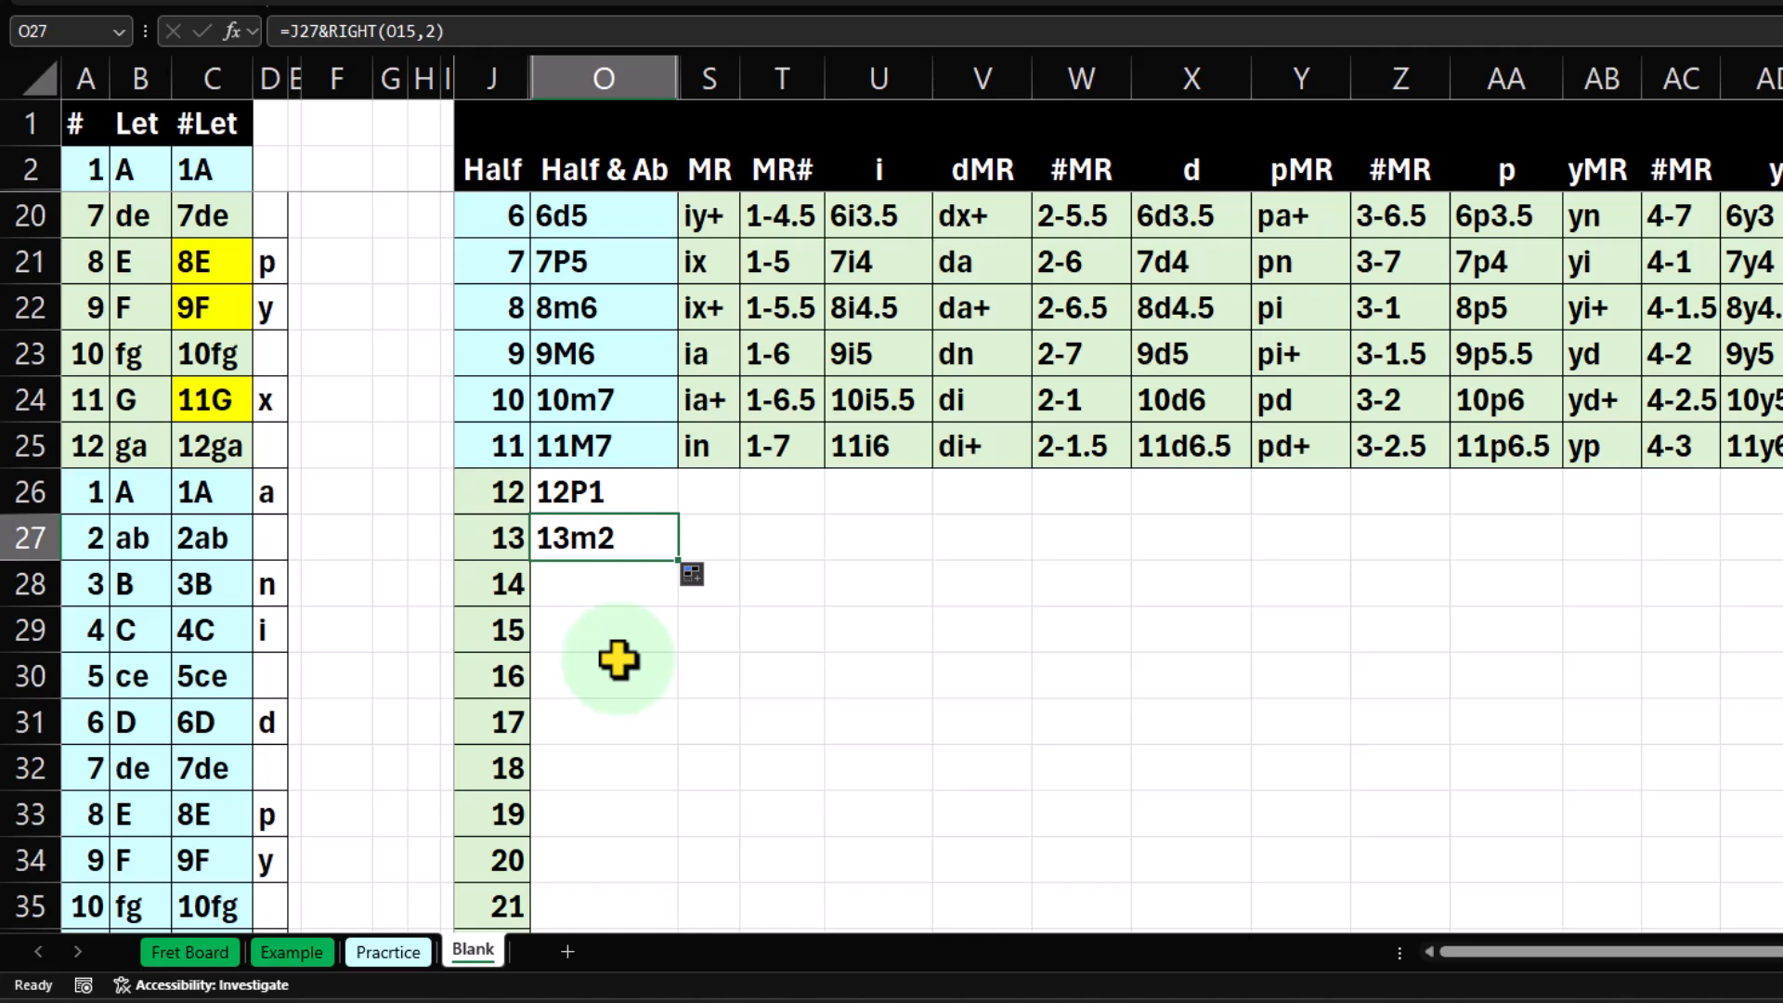
pyautogui.scroll(2, 618, 660)
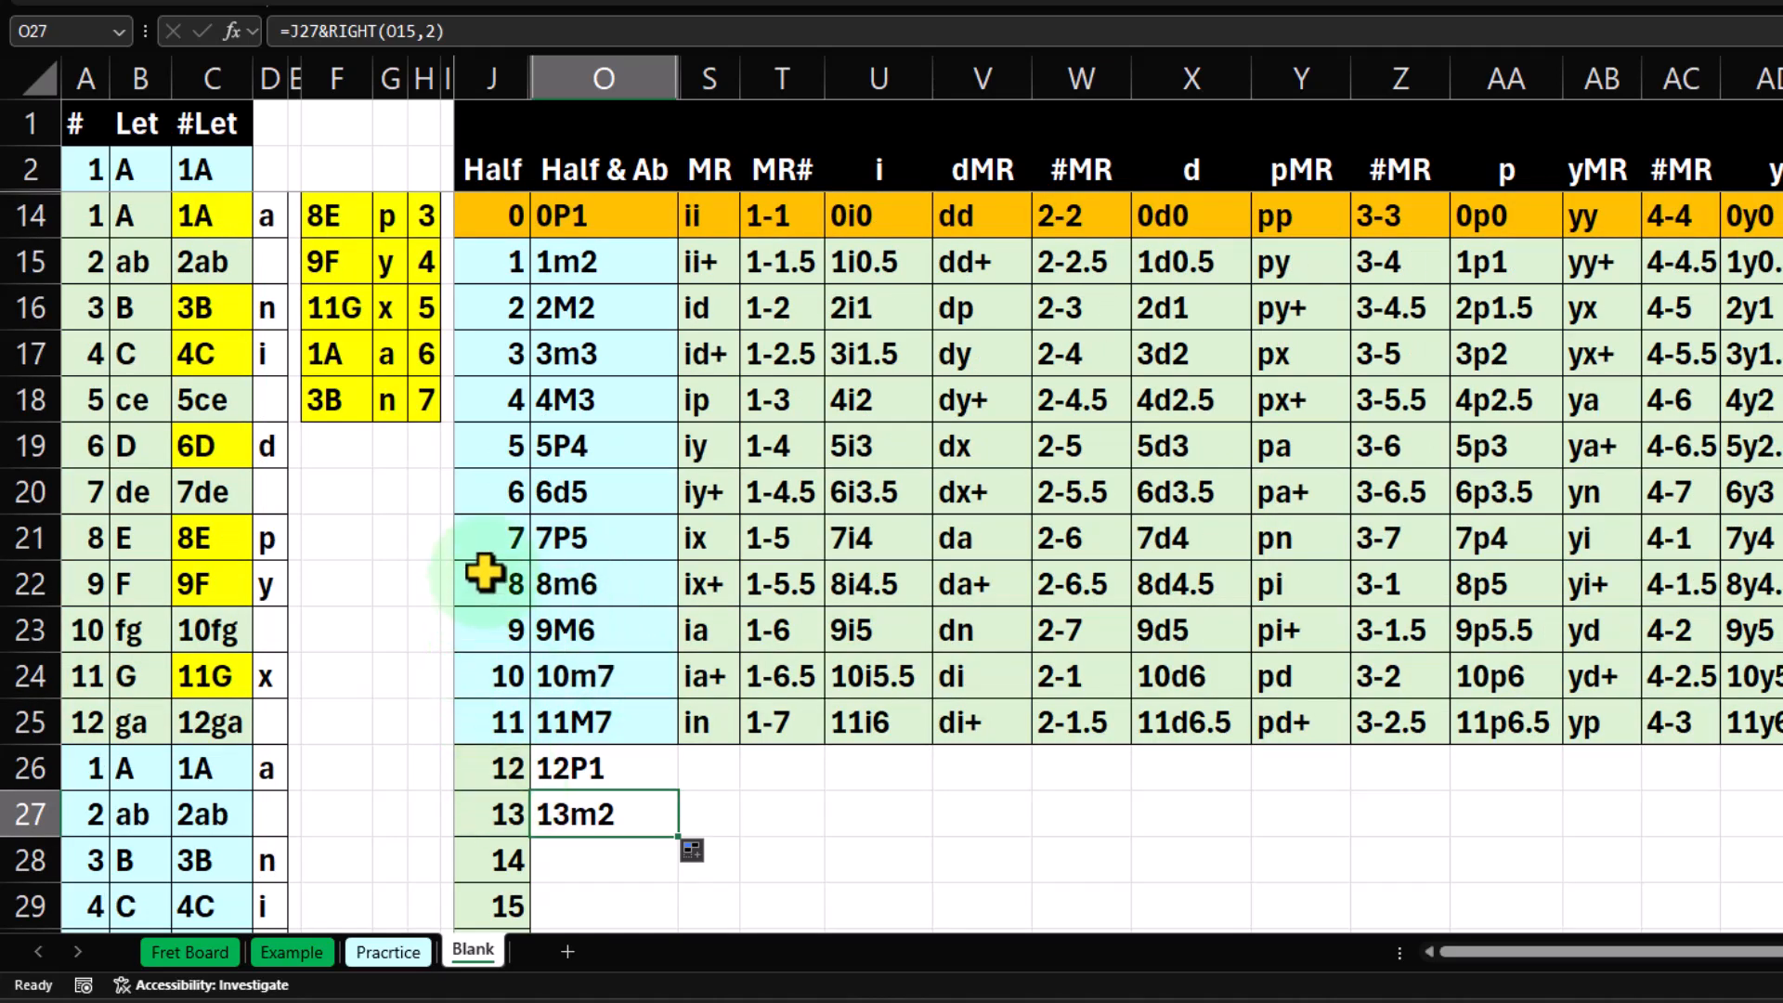
pyautogui.click(514, 269)
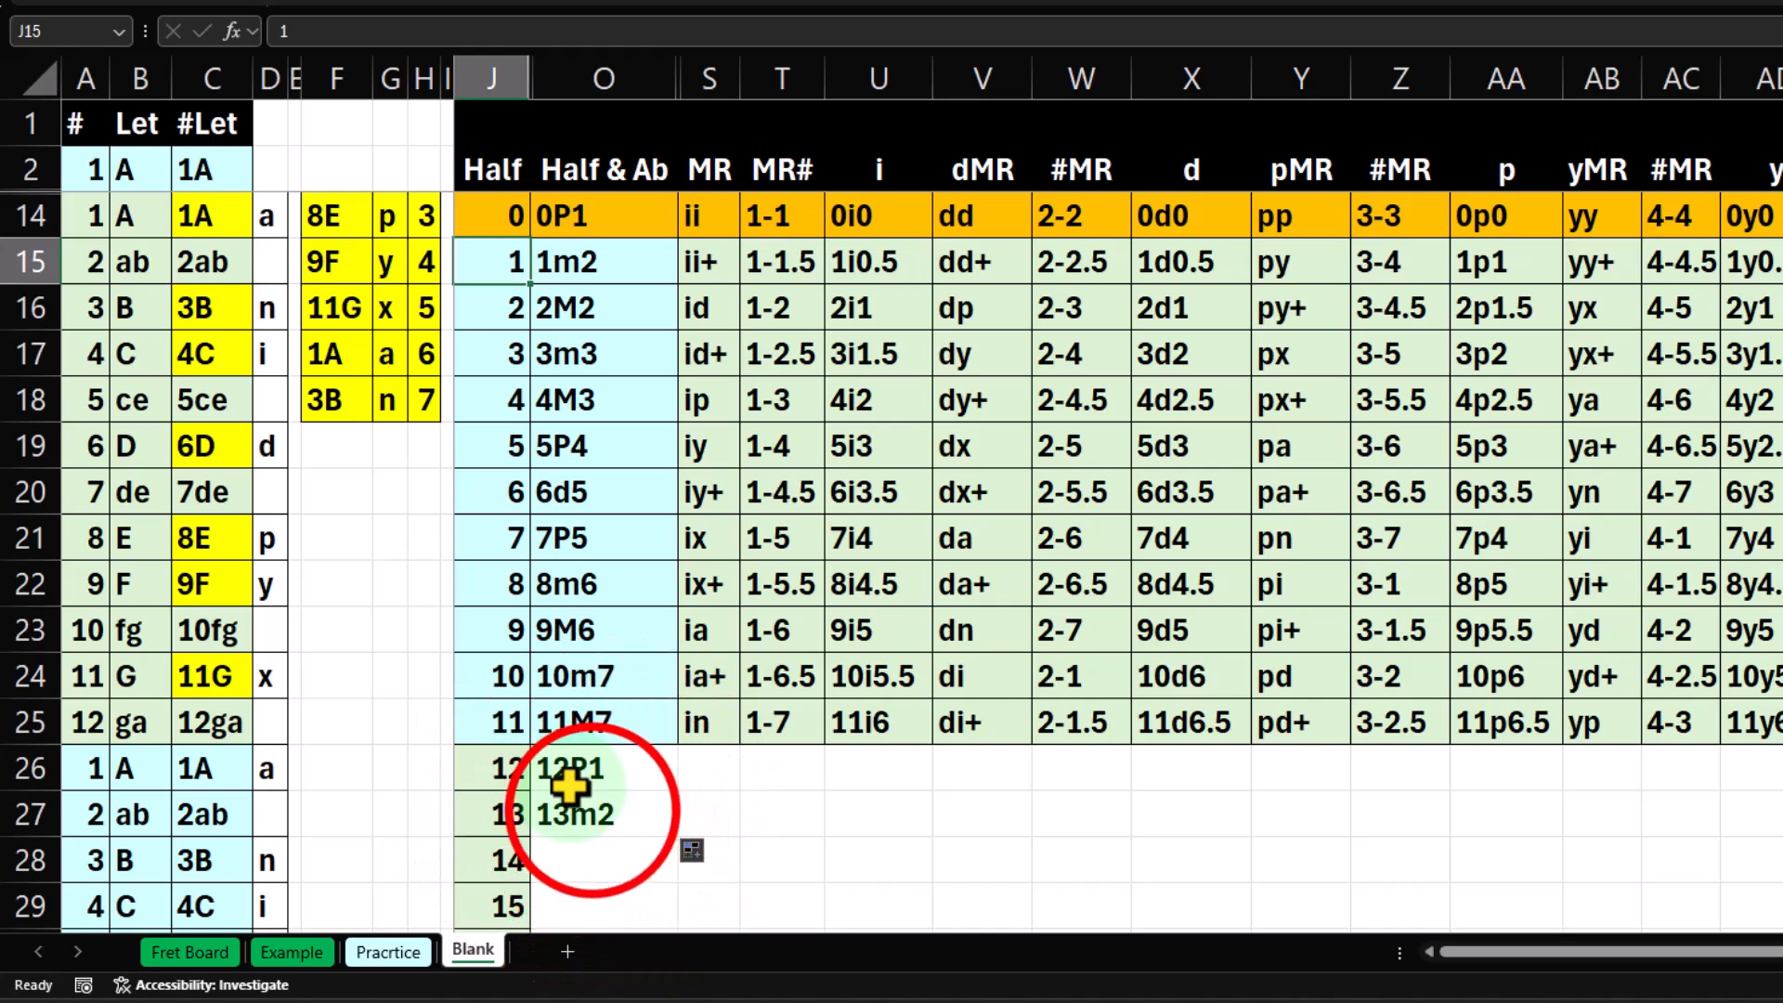
# Extend the Half & Ab formula from O27 down to O28 for half step 14.
pyautogui.click(583, 811)
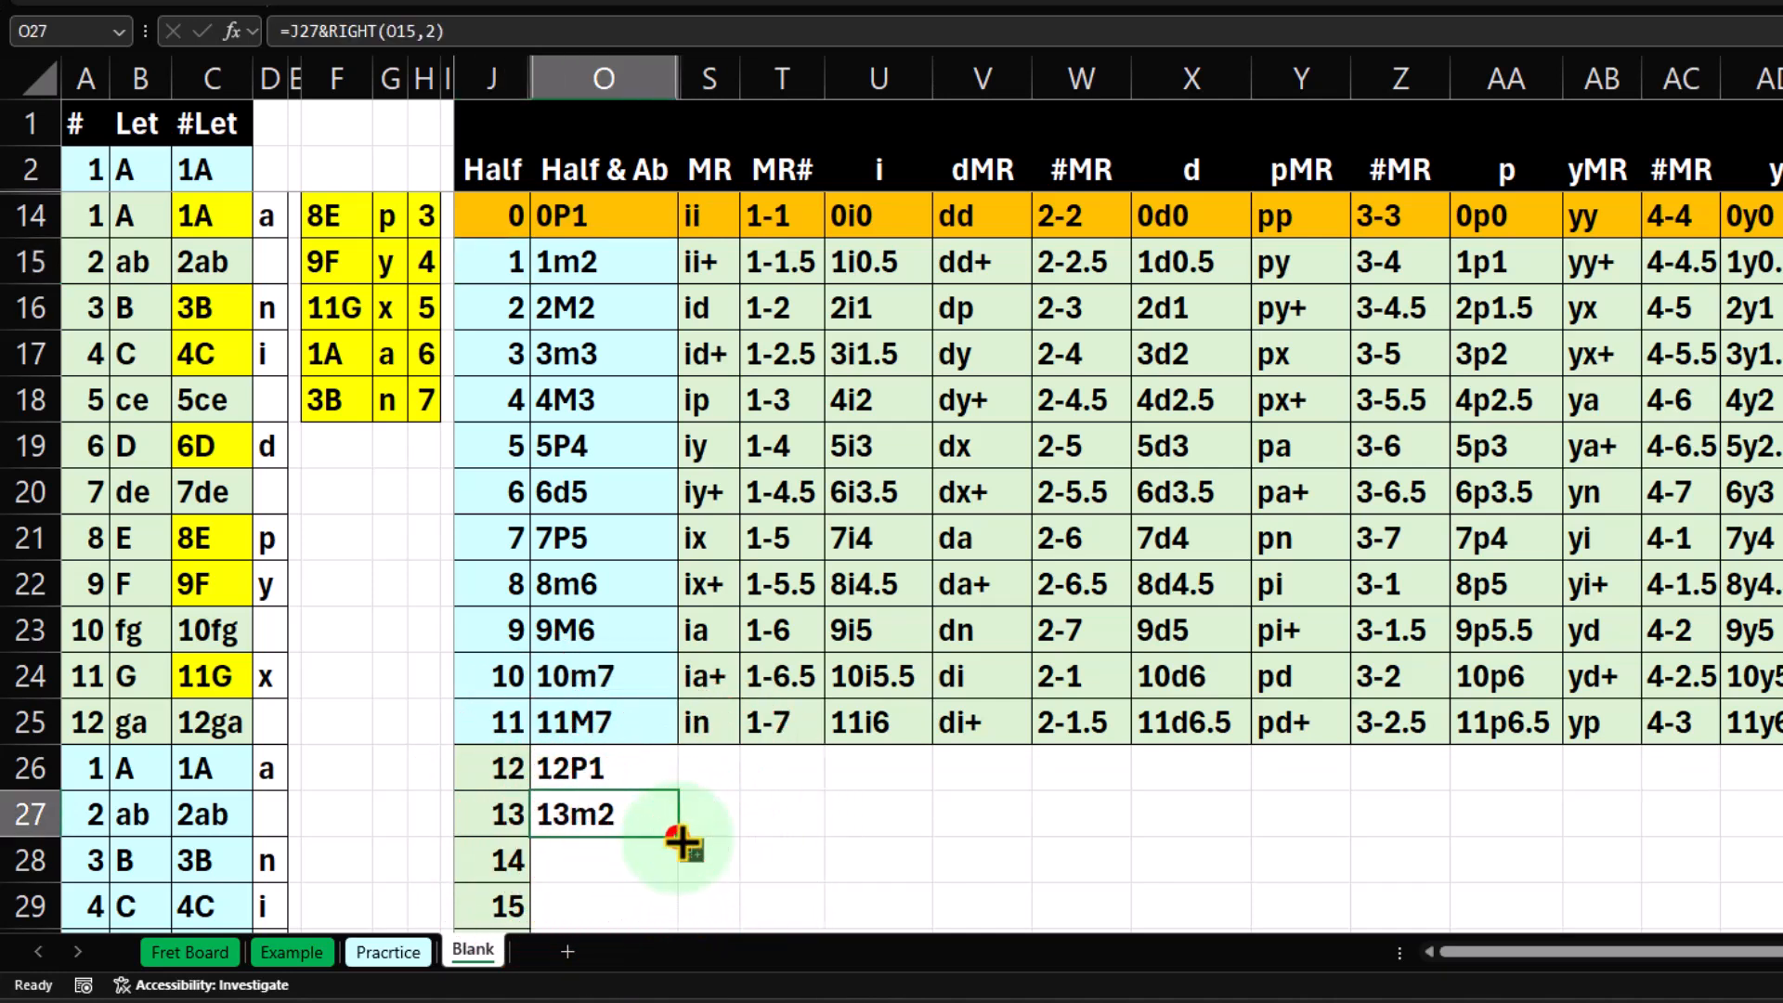
pyautogui.moveTo(682, 844); pyautogui.dragTo(684, 887)
pyautogui.click(615, 861)
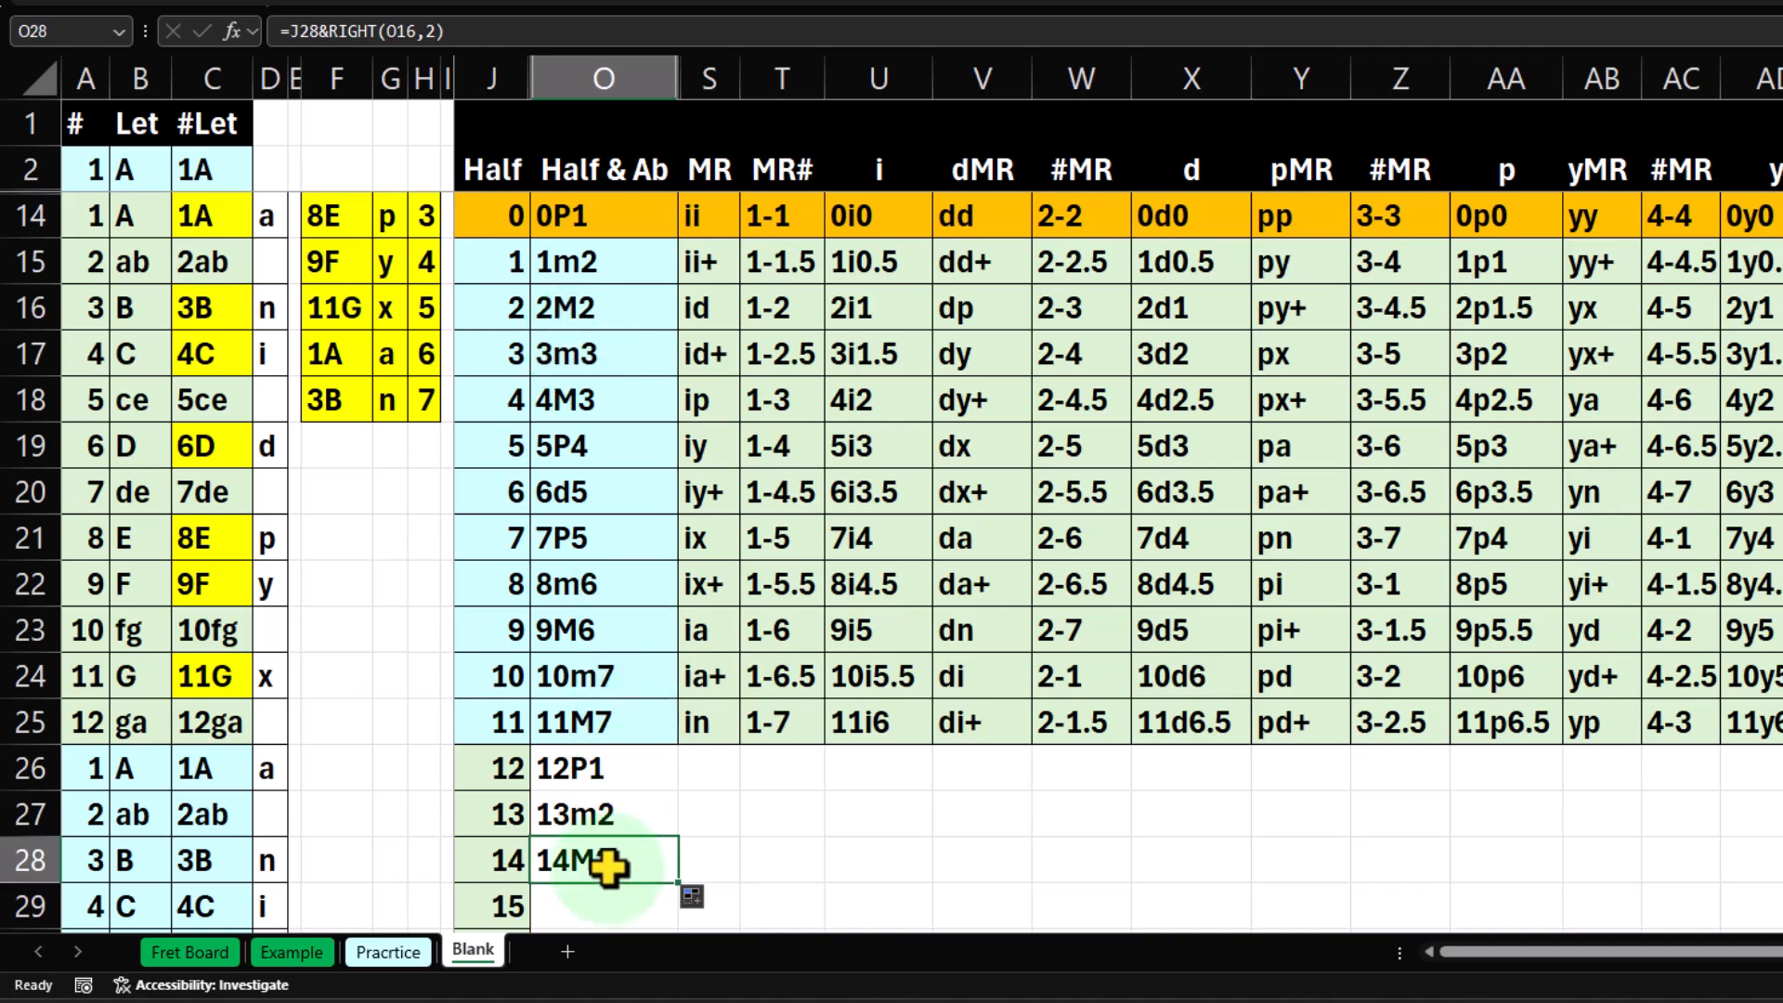
# Extend the Half & Ab formula from O28 down to O29 and compare its interval with 3m3 in O17.
pyautogui.scroll(-1, 608, 865)
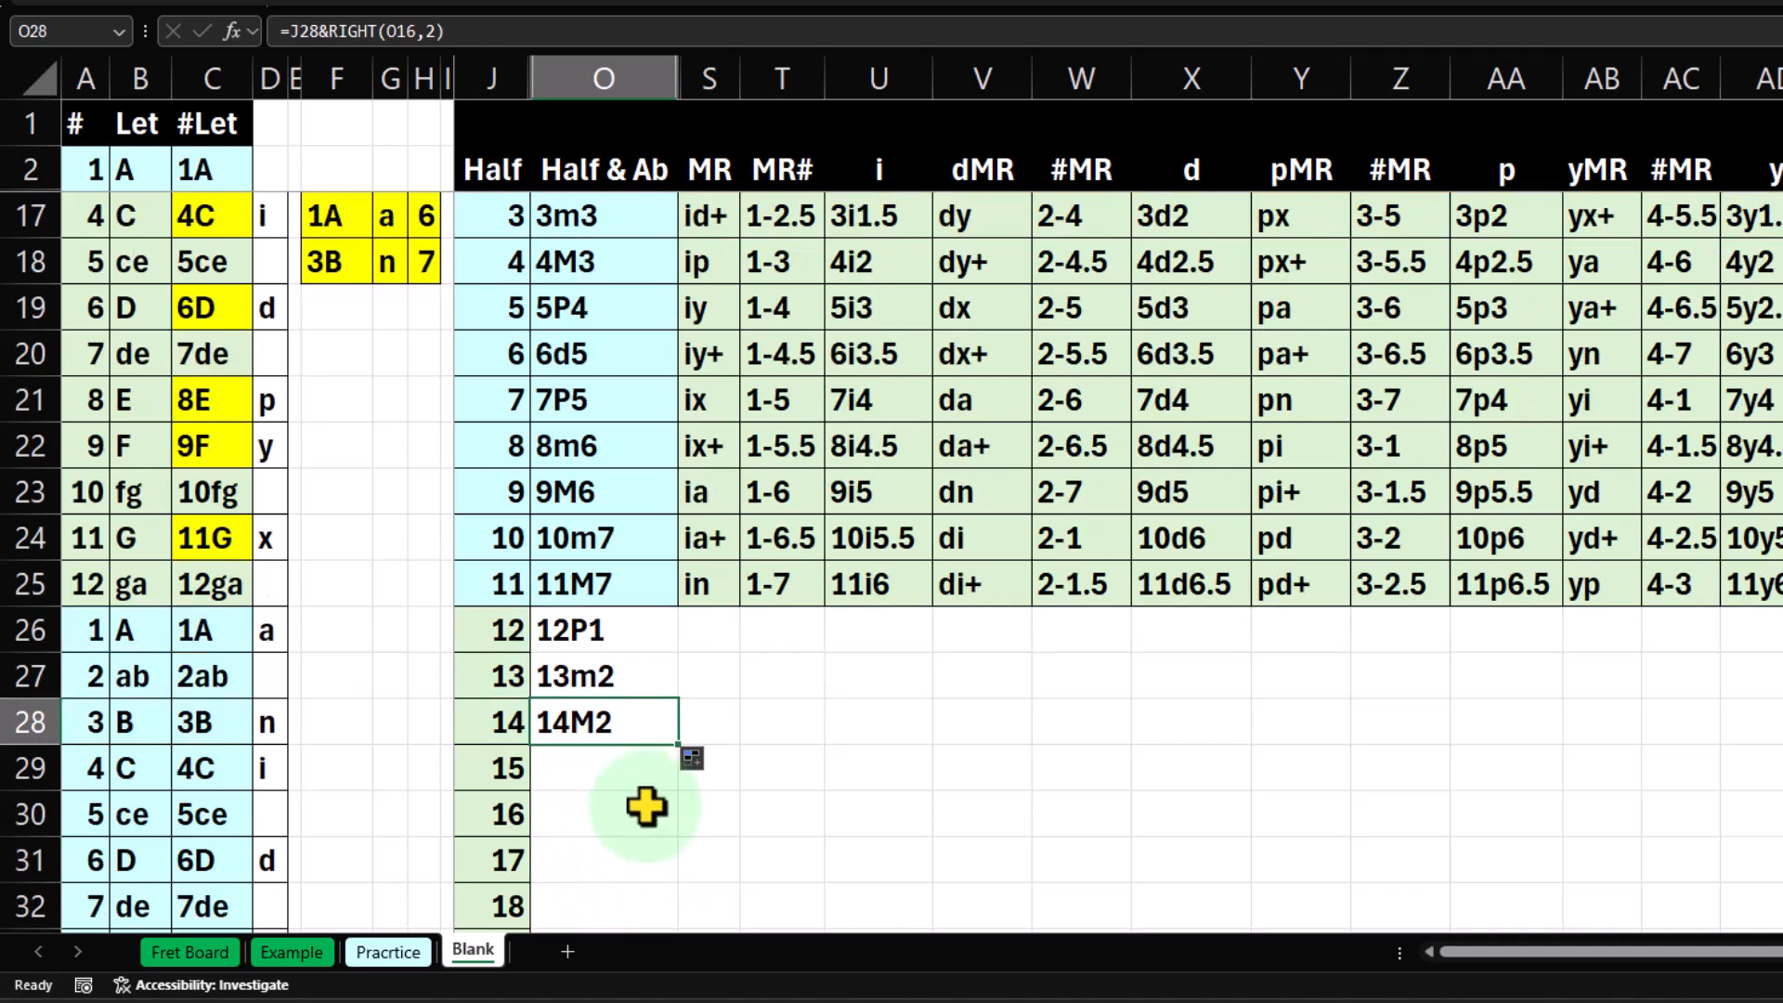
pyautogui.moveTo(679, 745); pyautogui.dragTo(681, 773)
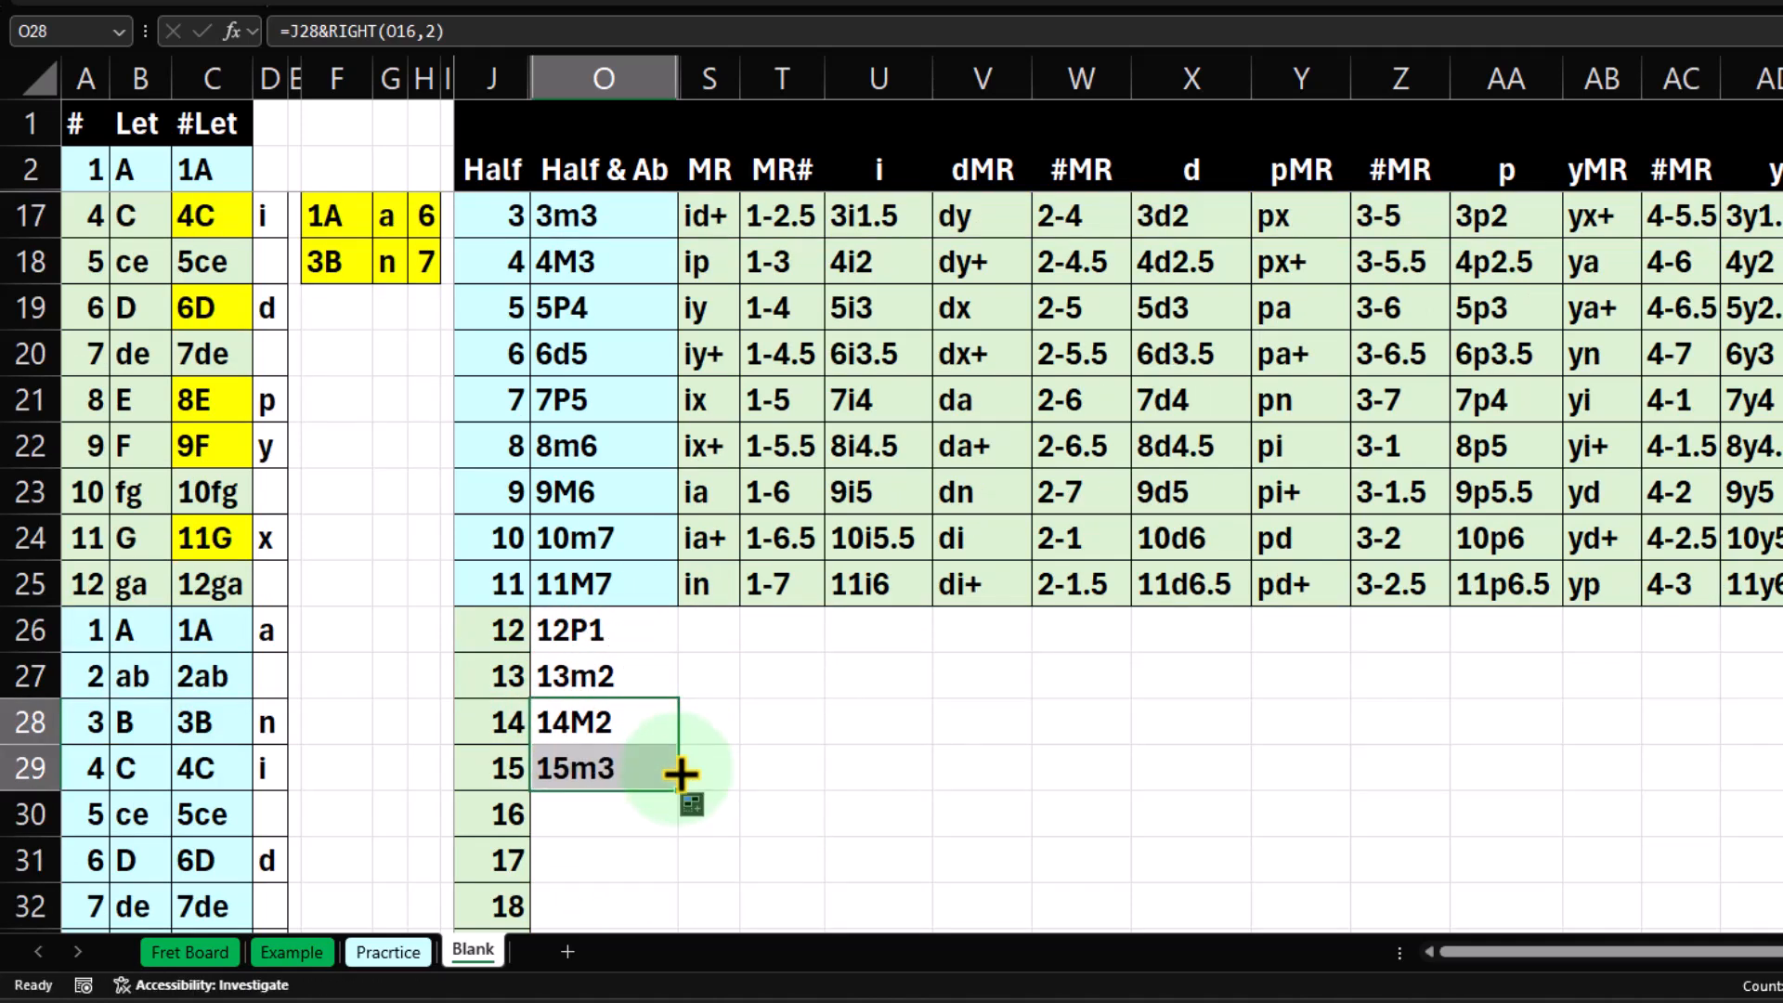
pyautogui.click(614, 760)
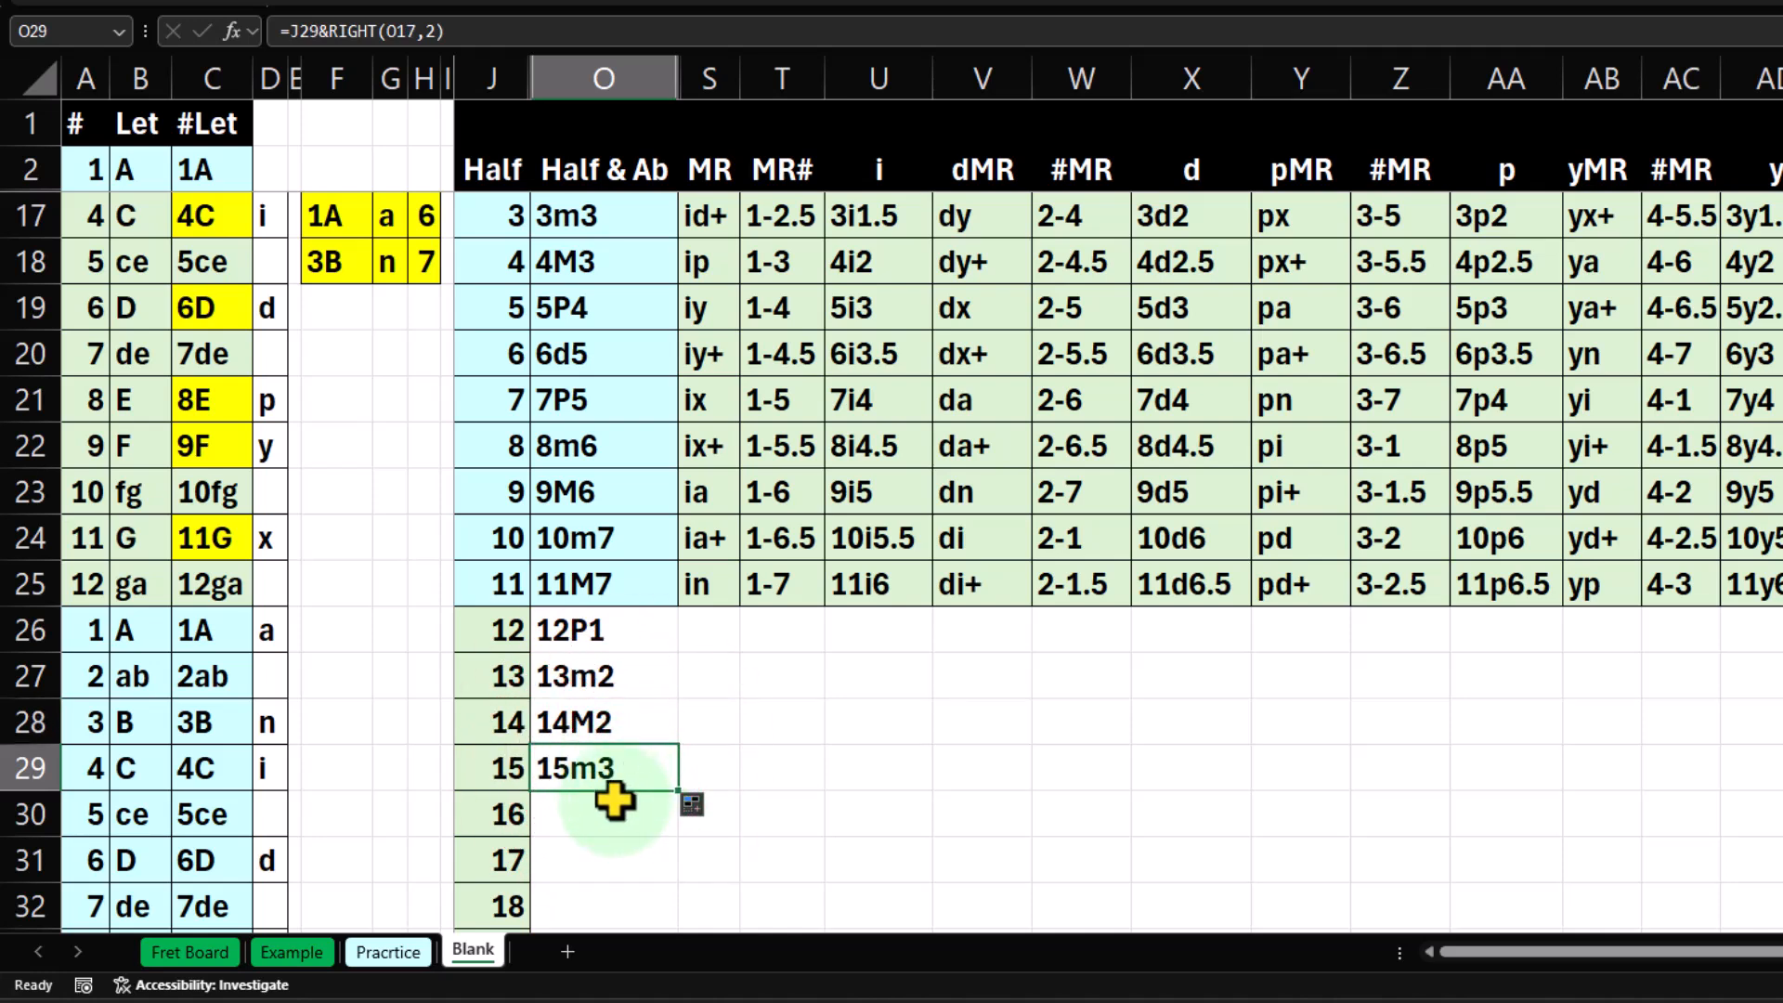
pyautogui.scroll(1, 615, 799)
pyautogui.click(612, 342)
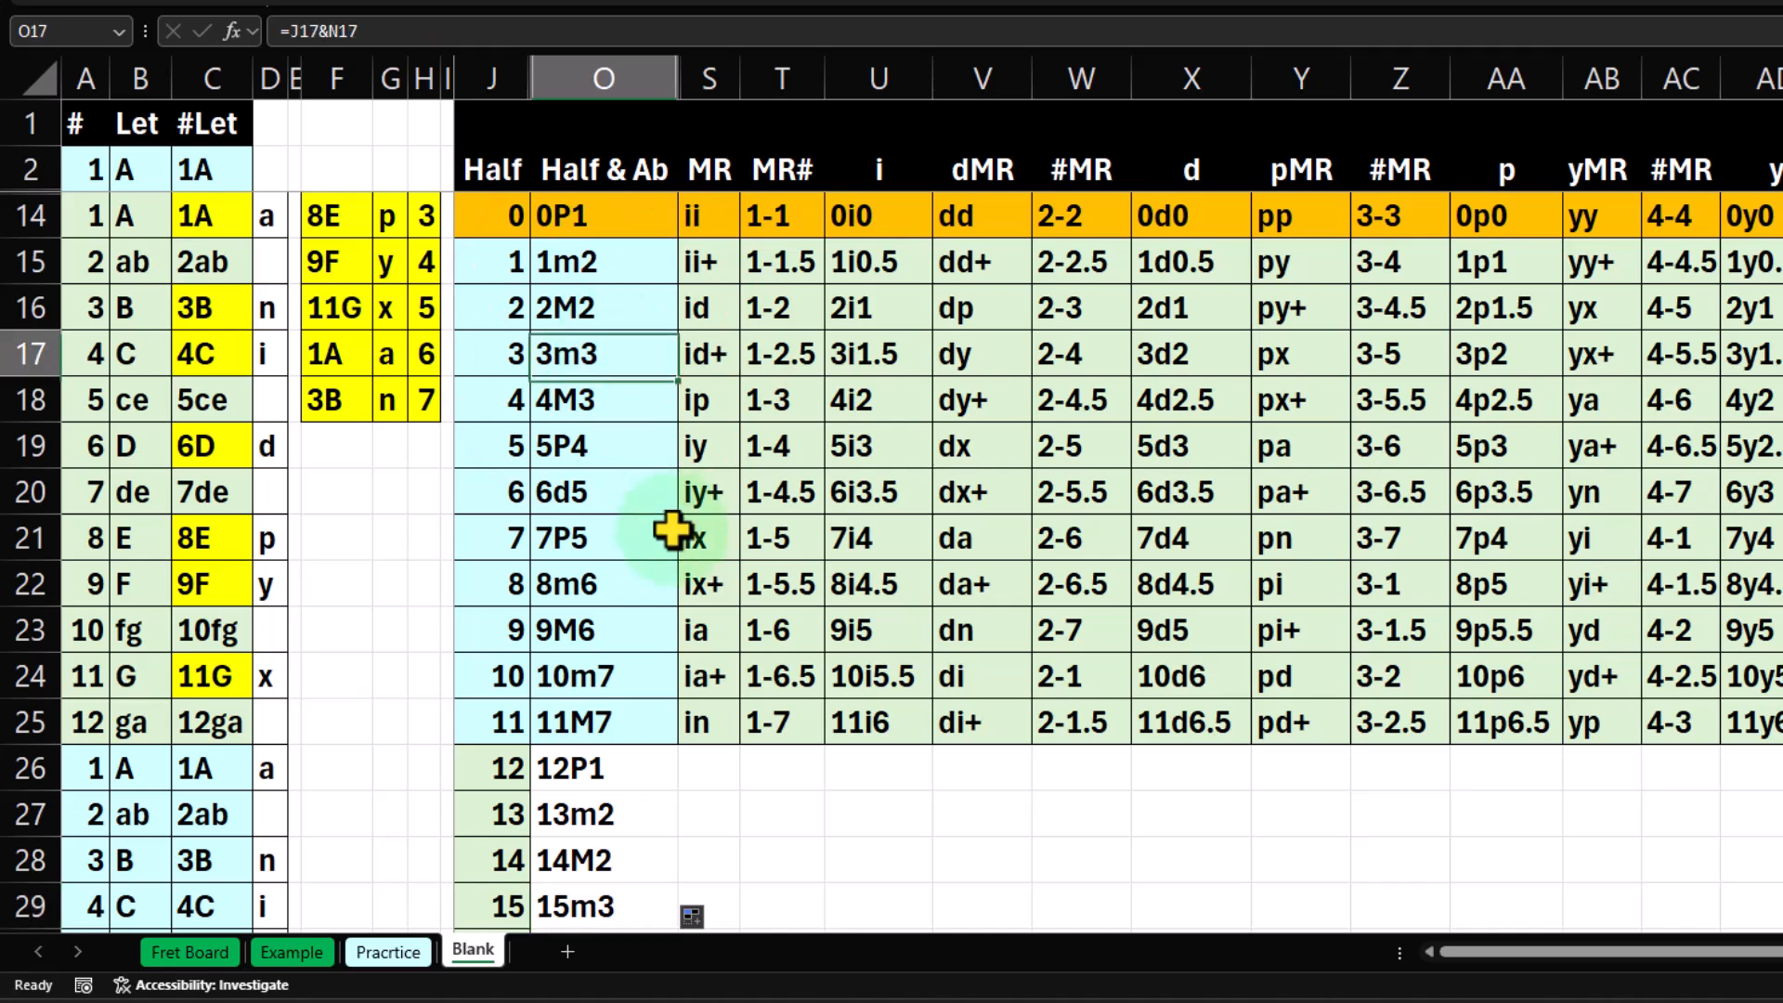
pyautogui.scroll(-1, 672, 530)
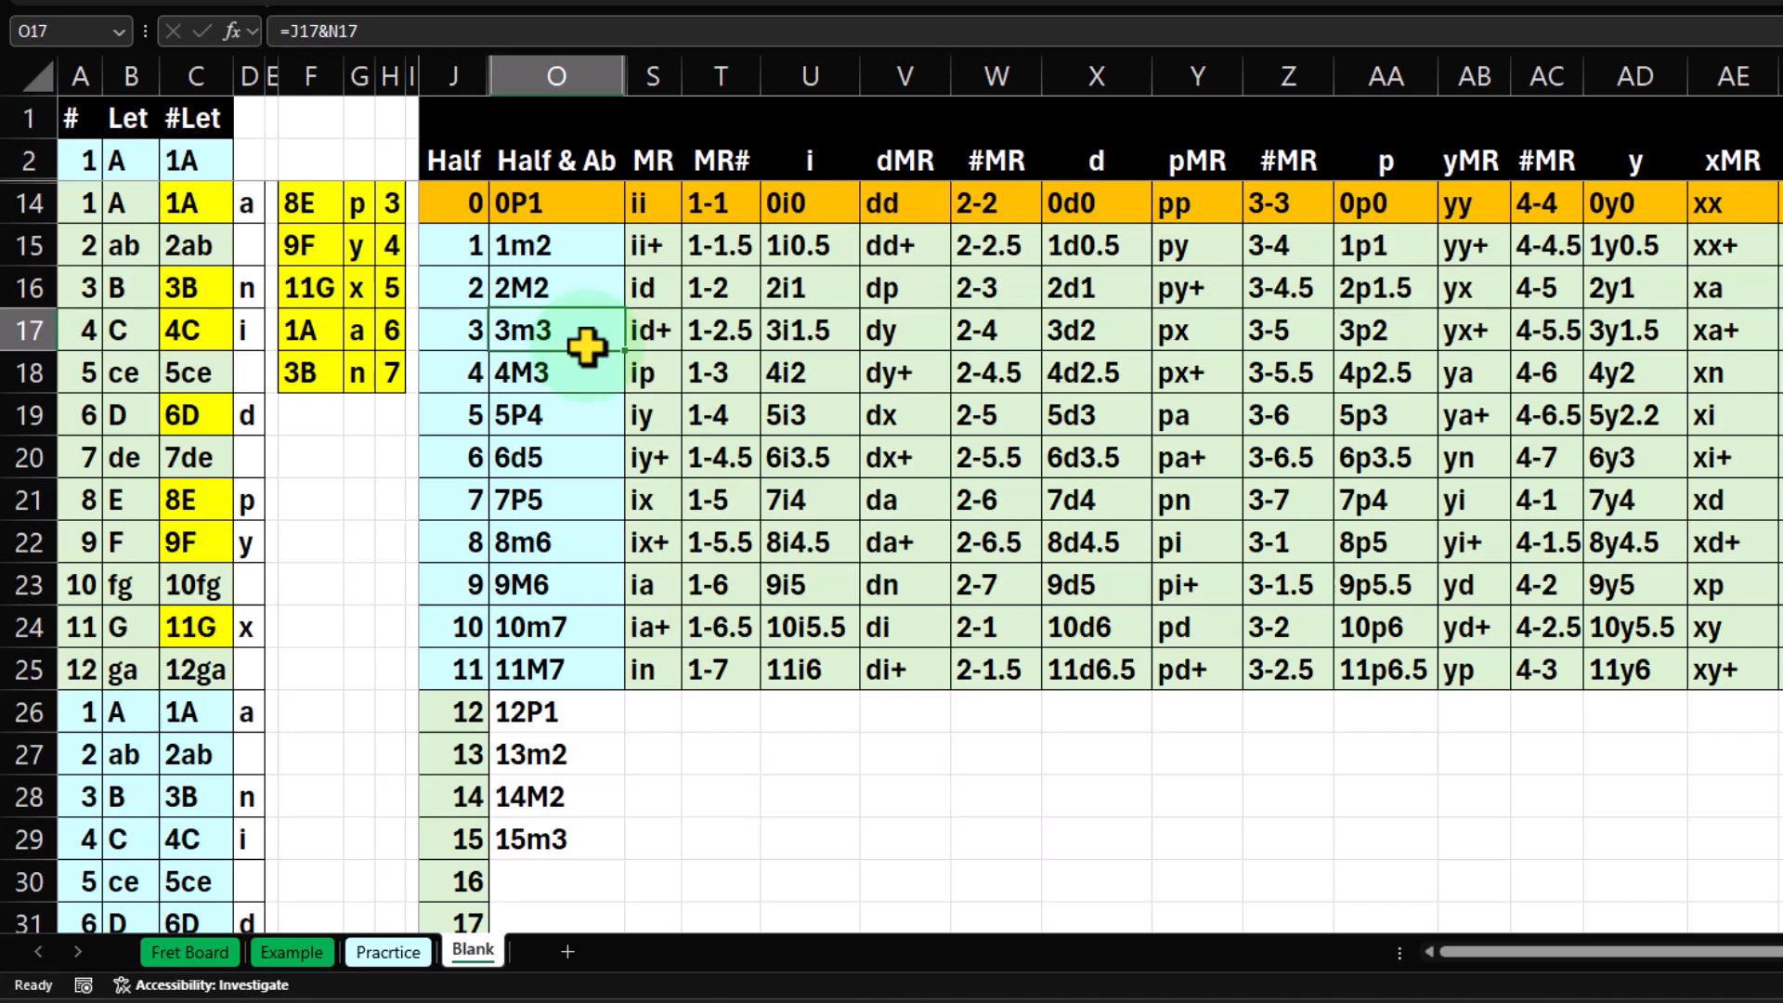
# Extend the Half & Ab formula from O29 down to O30 and compare its interval with 4M3 in O18.
pyautogui.click(571, 838)
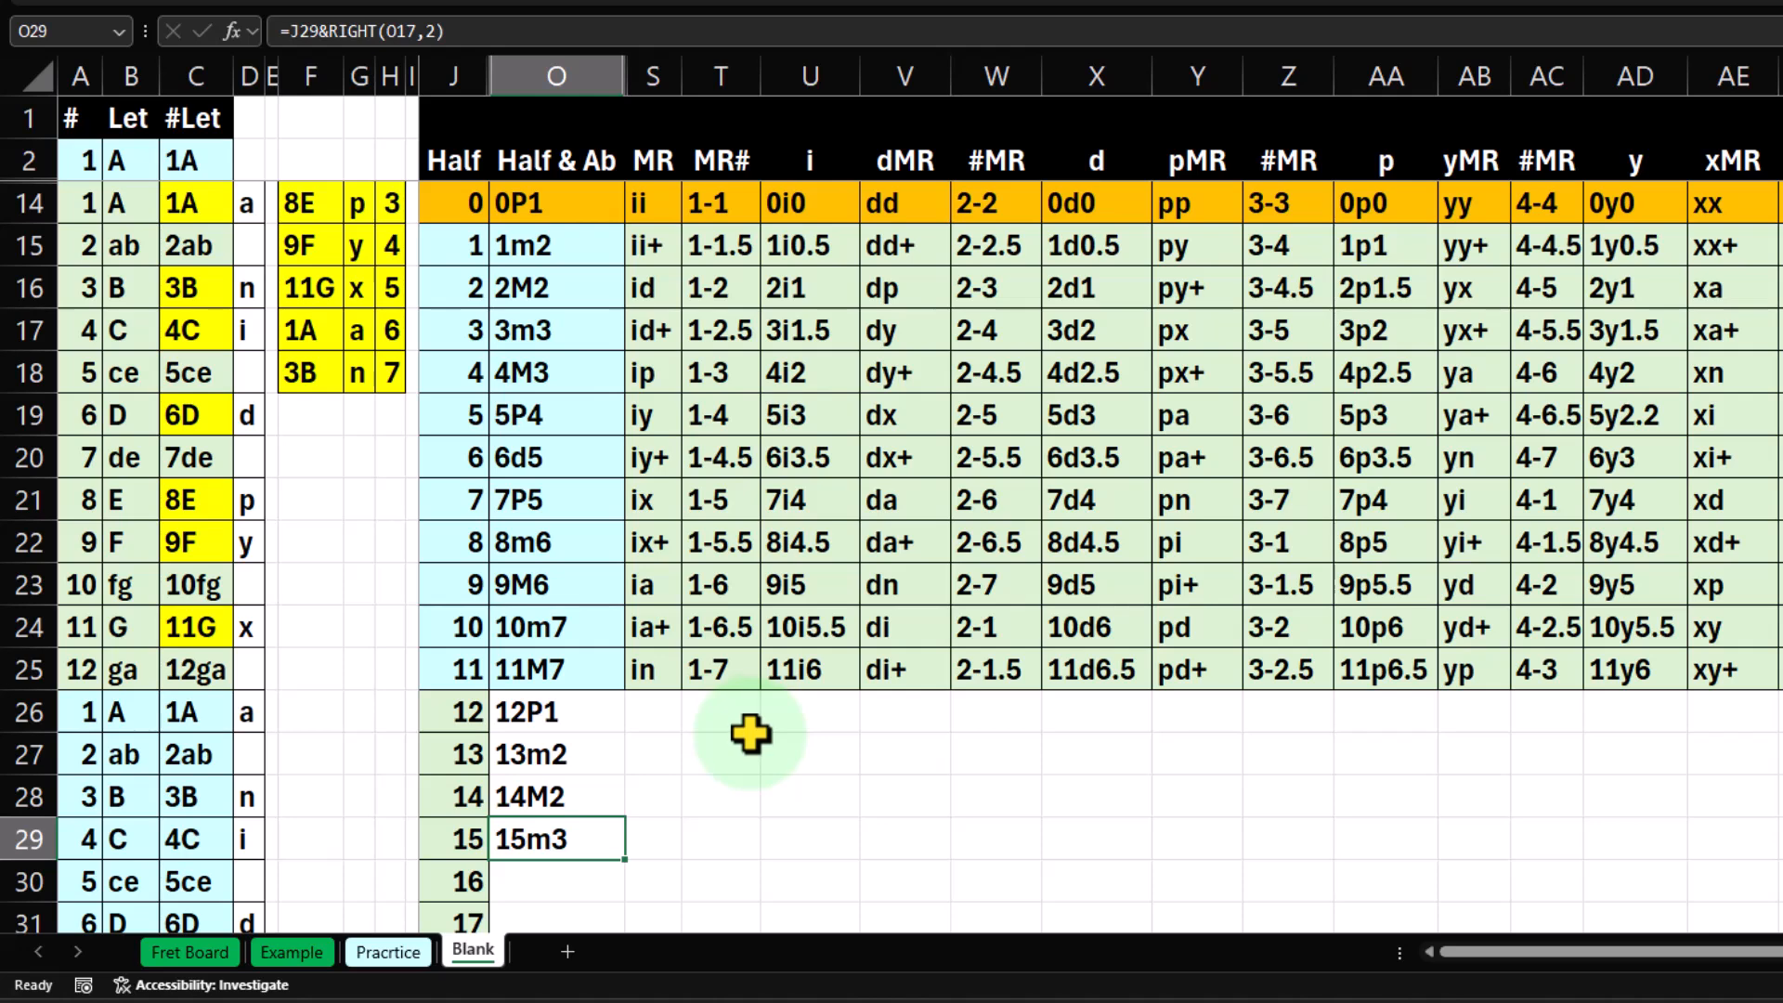
pyautogui.scroll(-1, 748, 736)
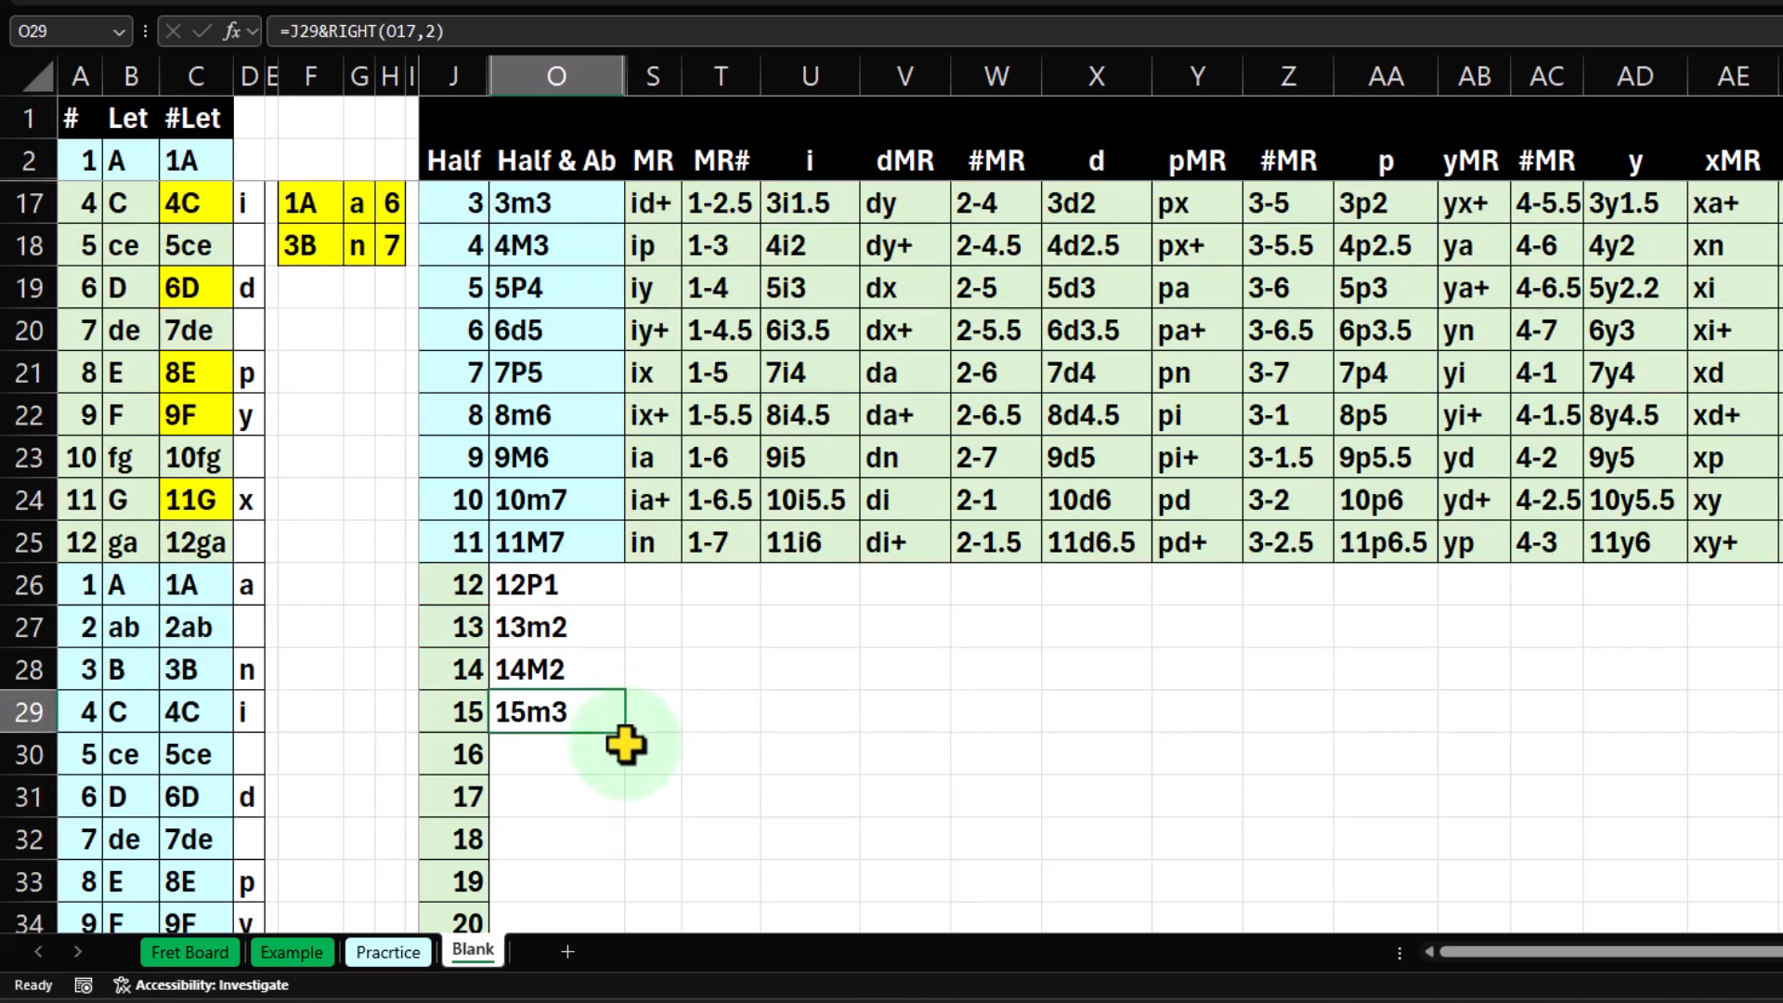
pyautogui.moveTo(627, 739); pyautogui.dragTo(629, 764)
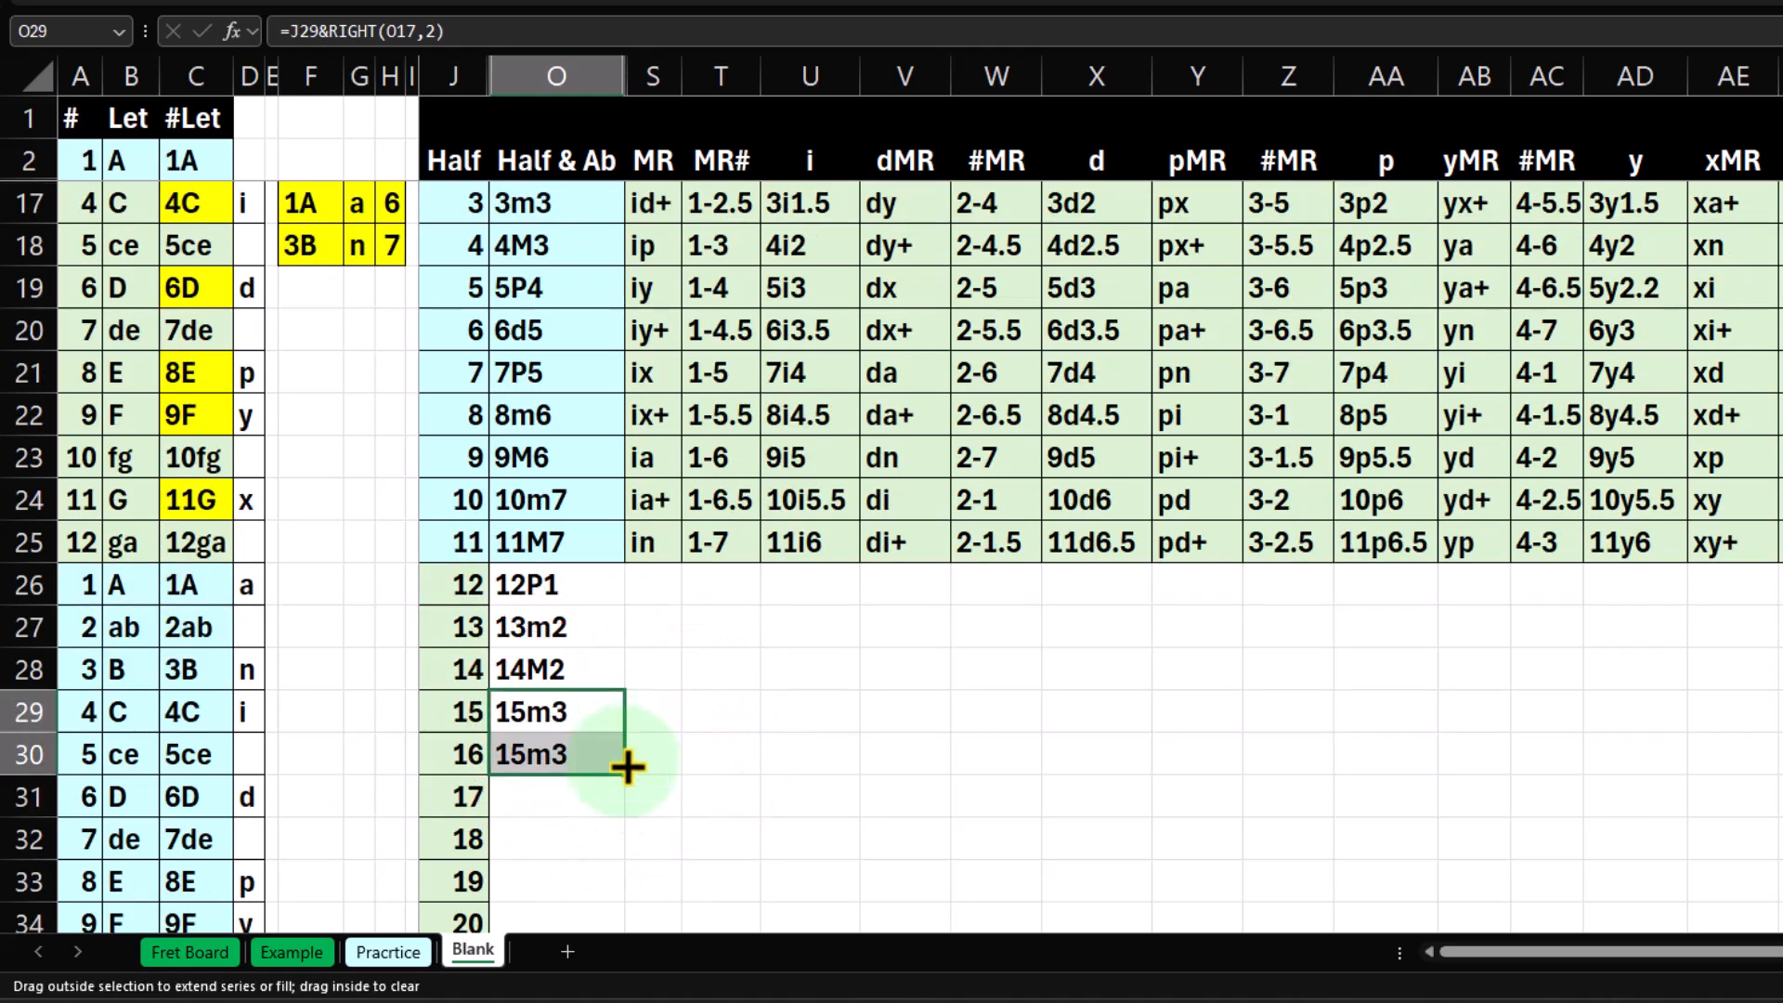
pyautogui.scroll(1, 585, 800)
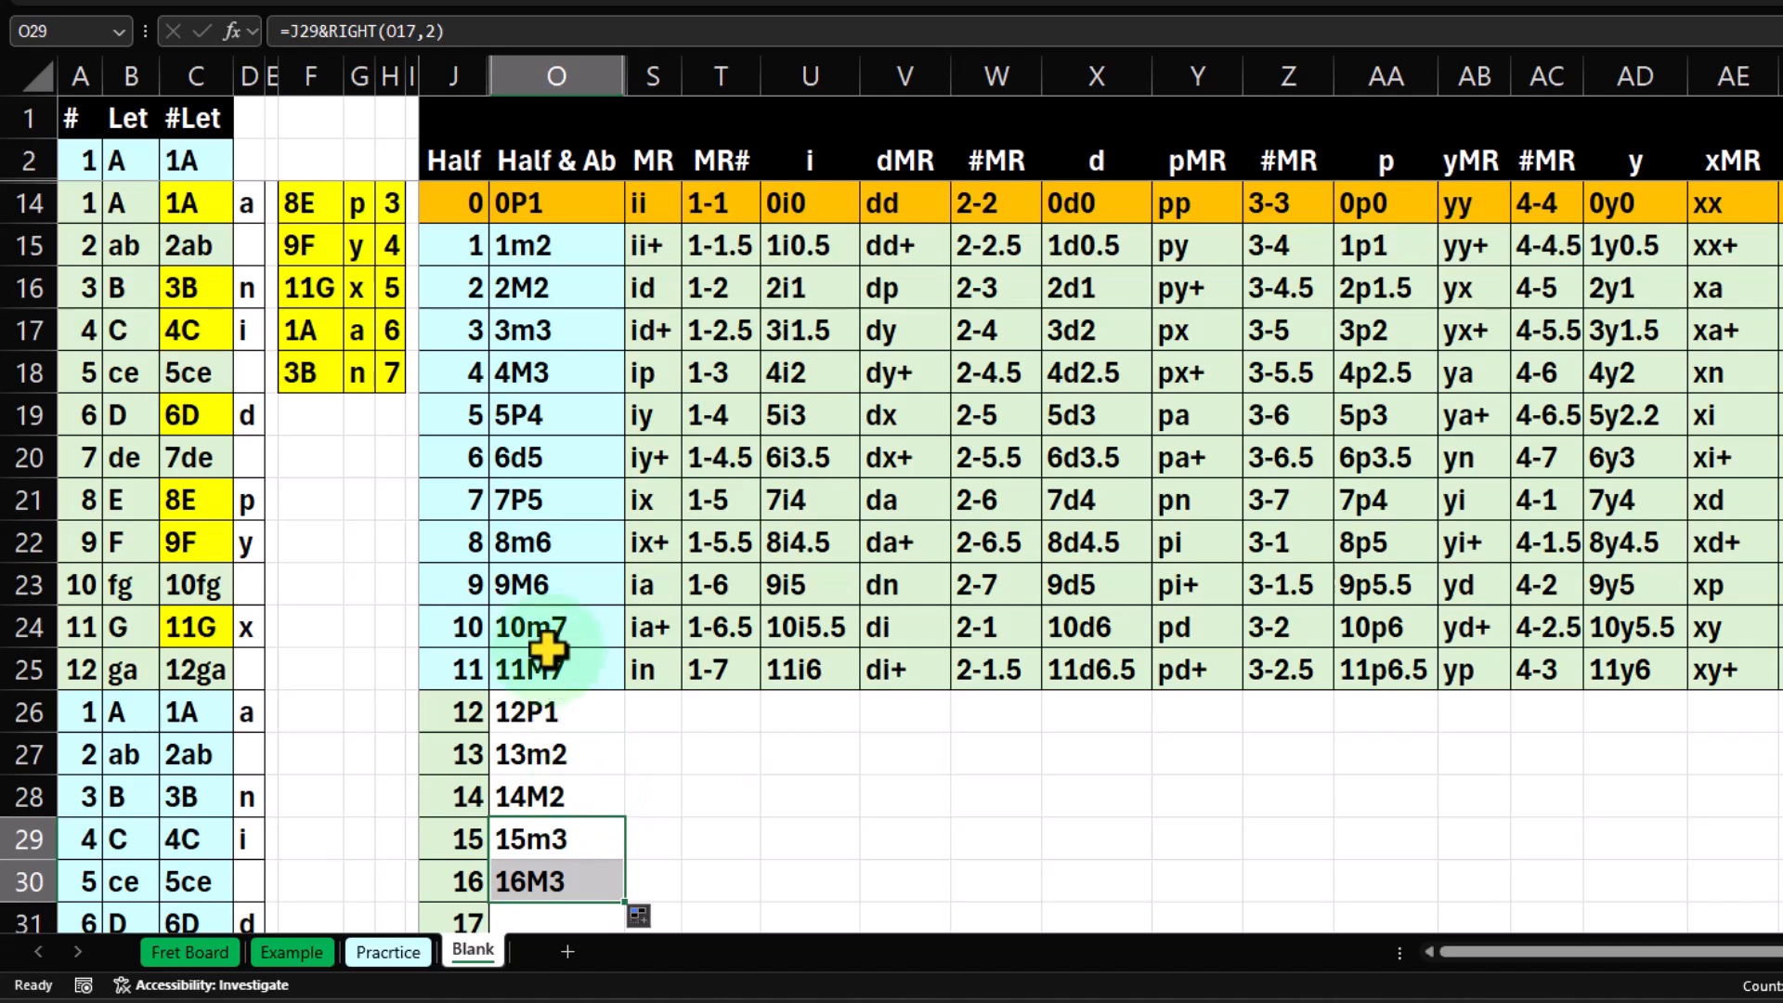
pyautogui.click(560, 376)
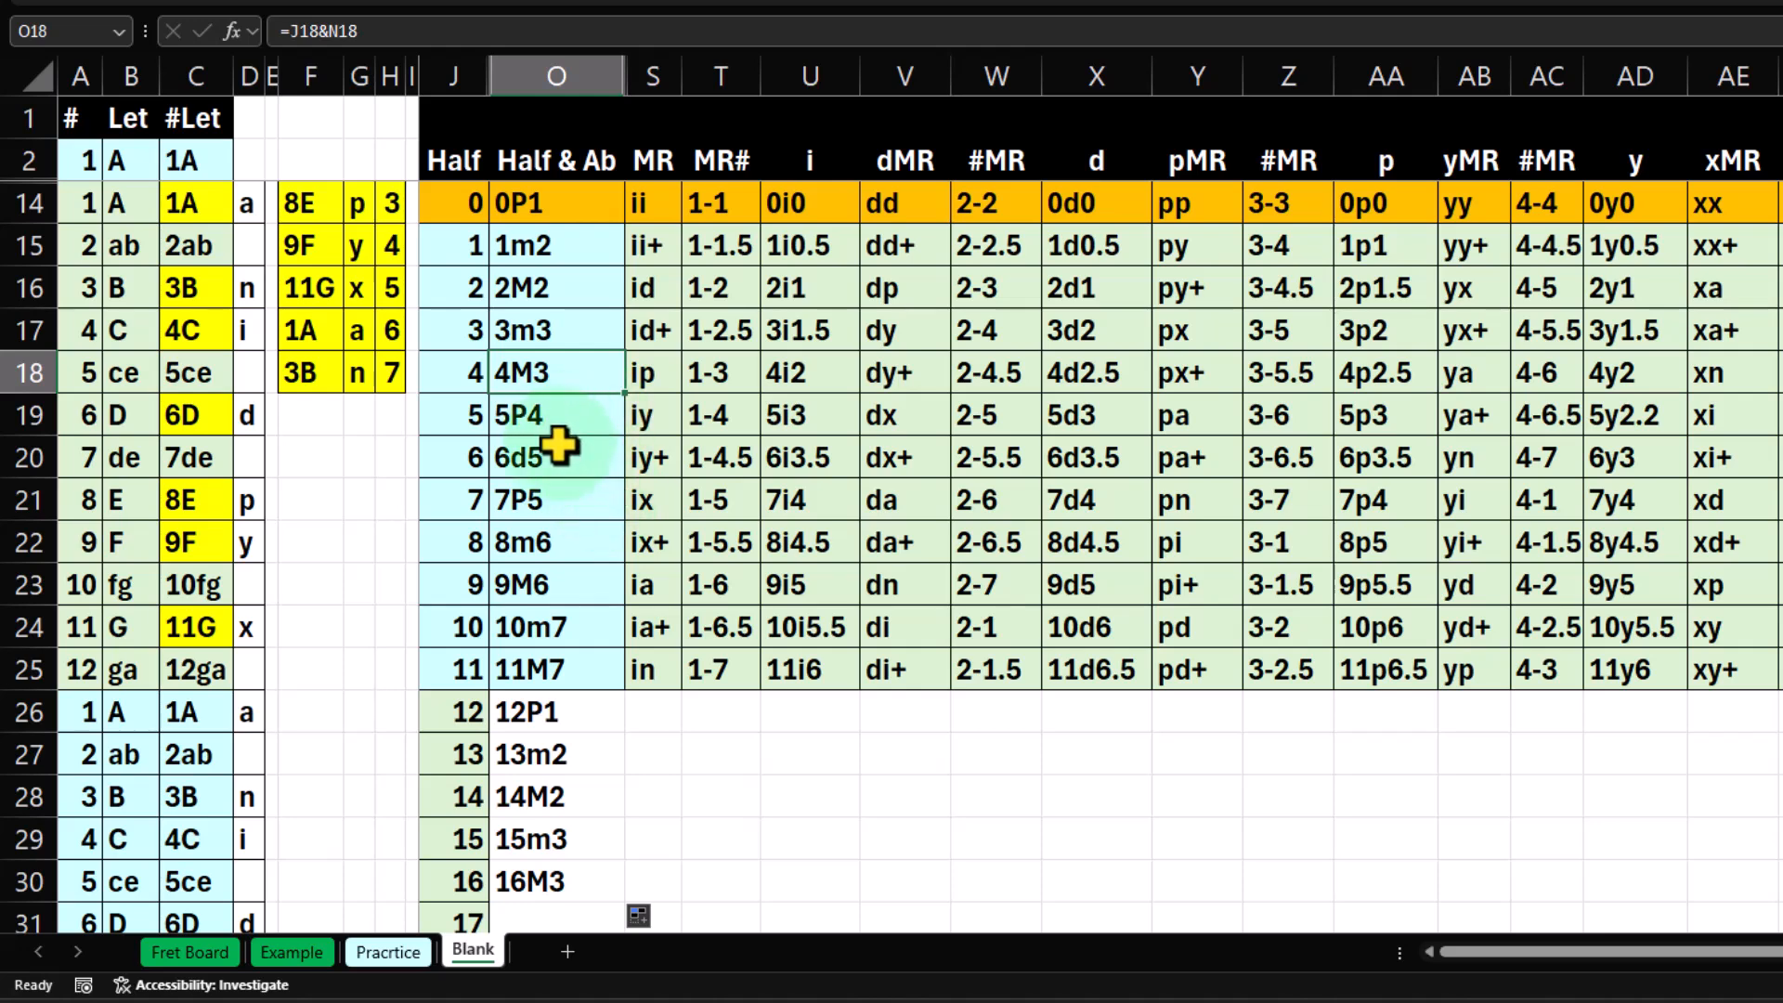
# Extend the Half & Ab formula from O30 down to O31 and compare its interval with 5P4 in O19.
pyautogui.scroll(-1, 569, 664)
pyautogui.click(591, 754)
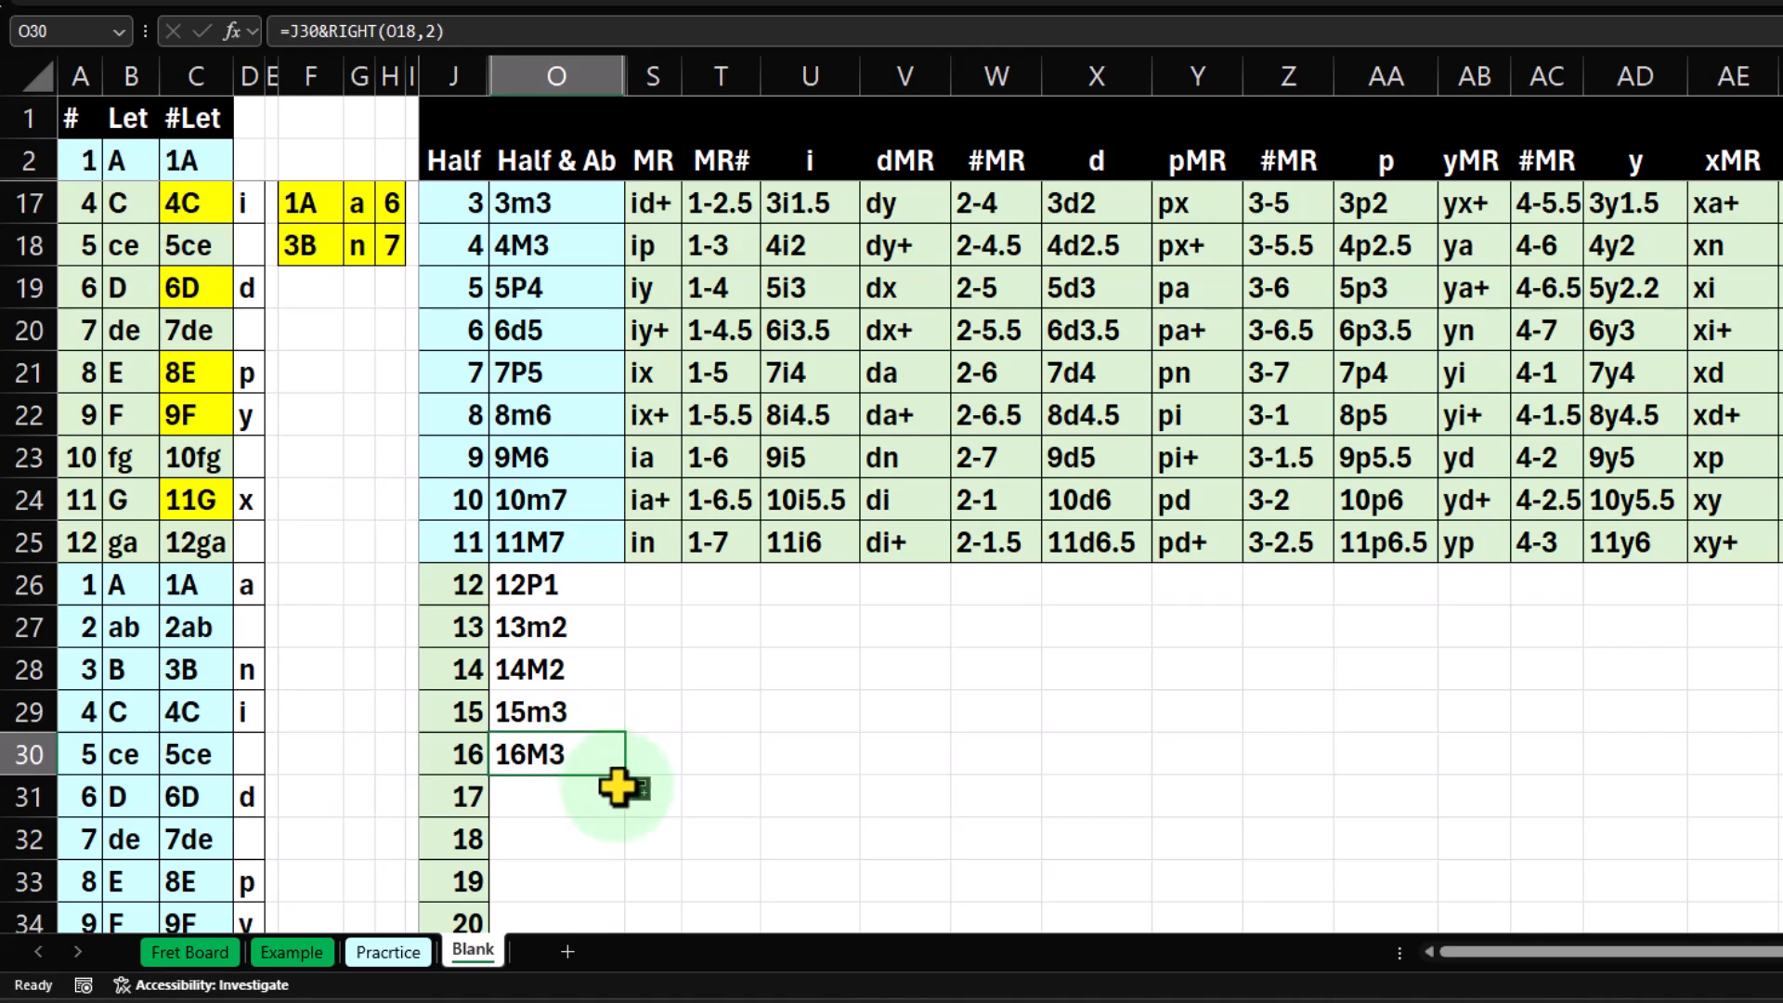
pyautogui.moveTo(624, 780); pyautogui.dragTo(625, 821)
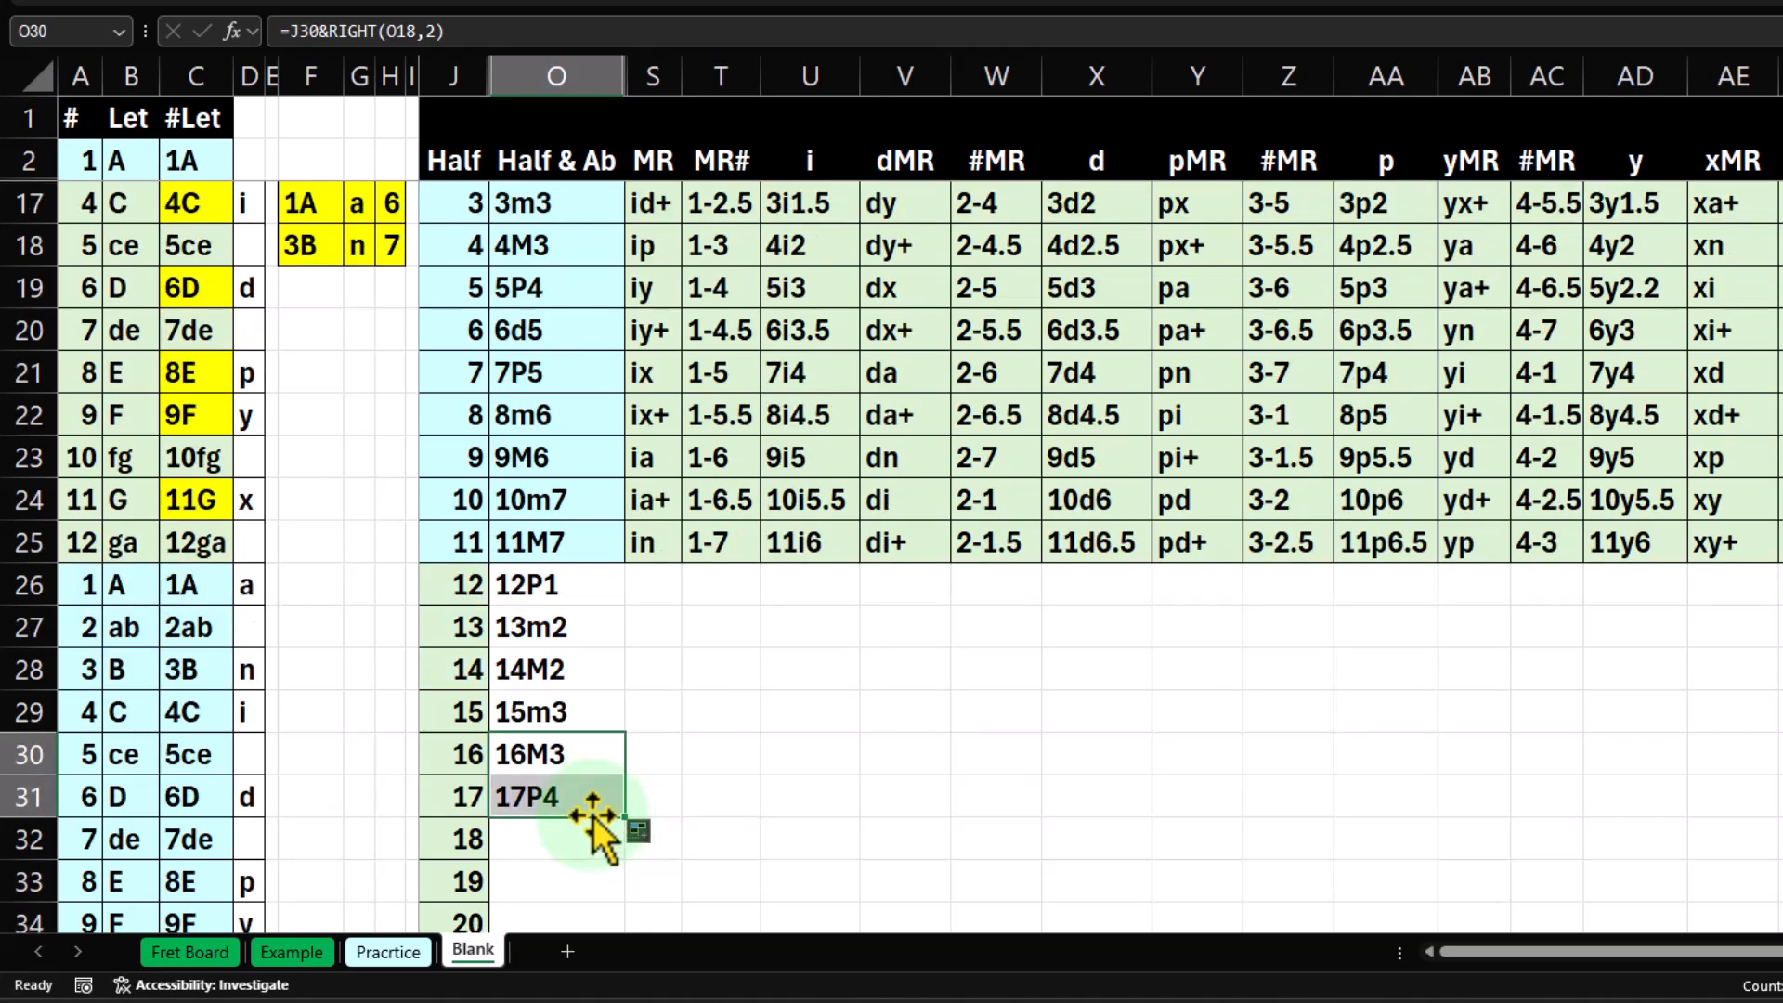
pyautogui.click(555, 295)
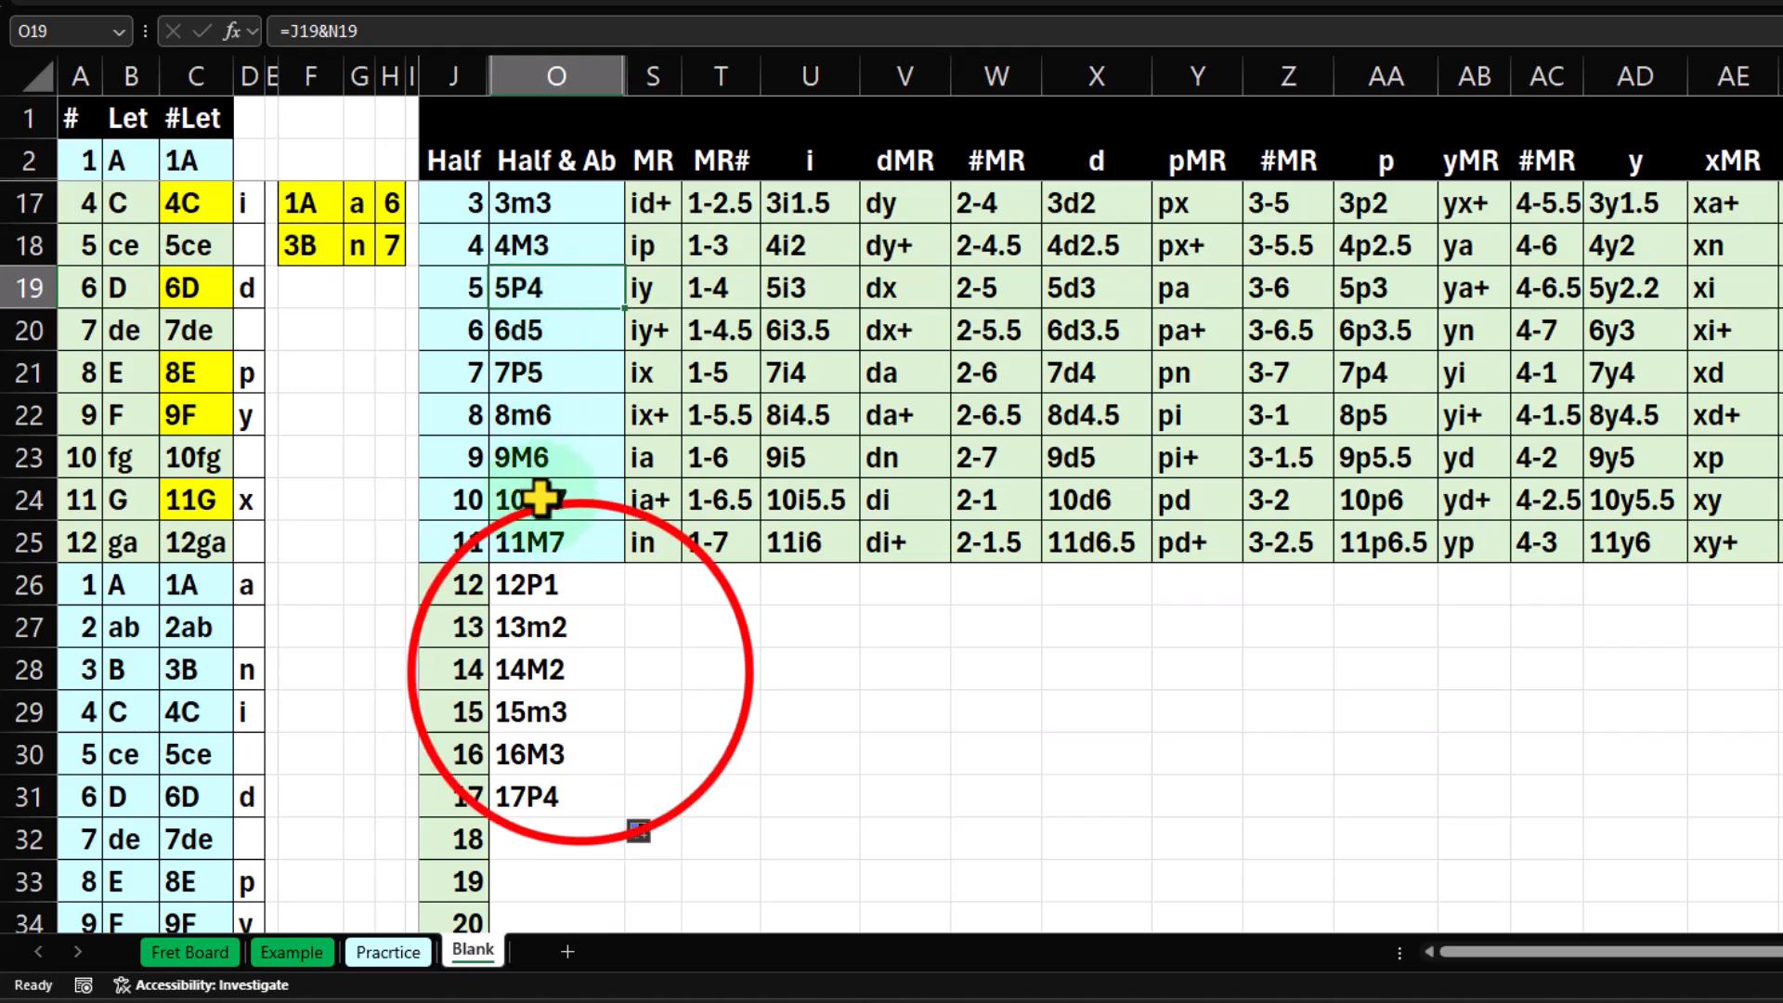
# Extend the Half & Ab formula from O31 down through O37 for half steps 18 to 23.
pyautogui.scroll(-1, 548, 576)
pyautogui.click(605, 682)
pyautogui.moveTo(611, 688); pyautogui.dragTo(626, 717)
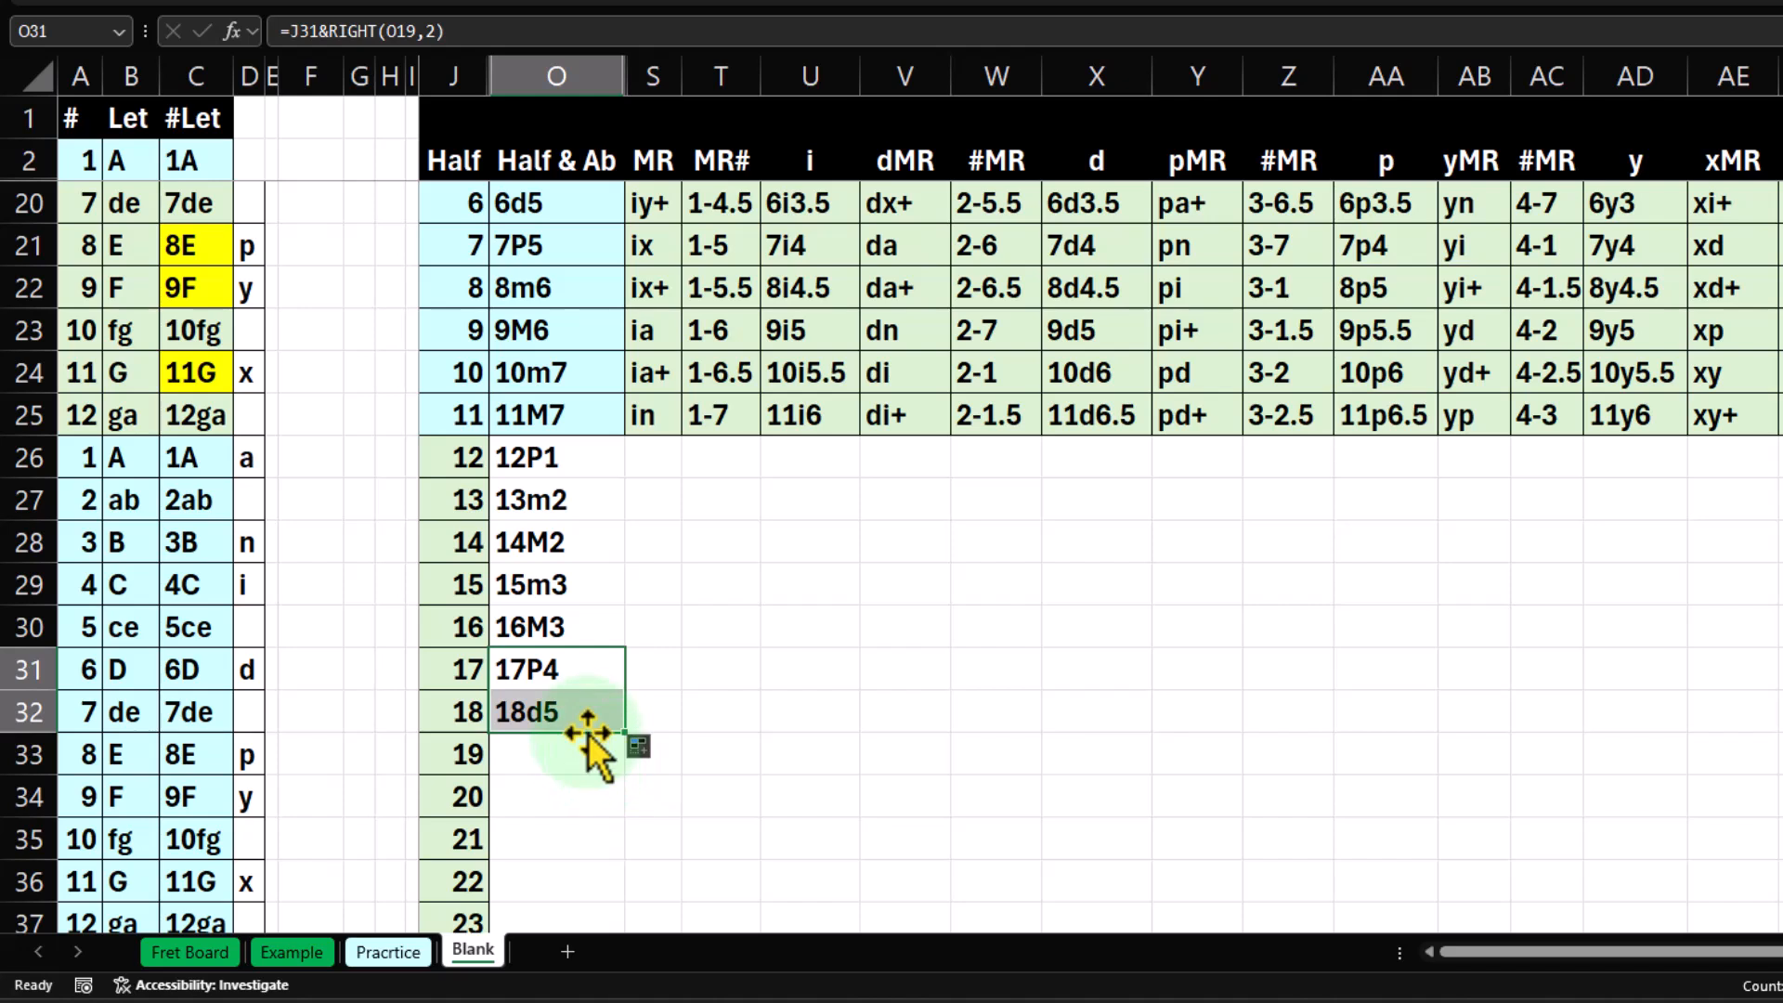
pyautogui.scroll(-1, 587, 733)
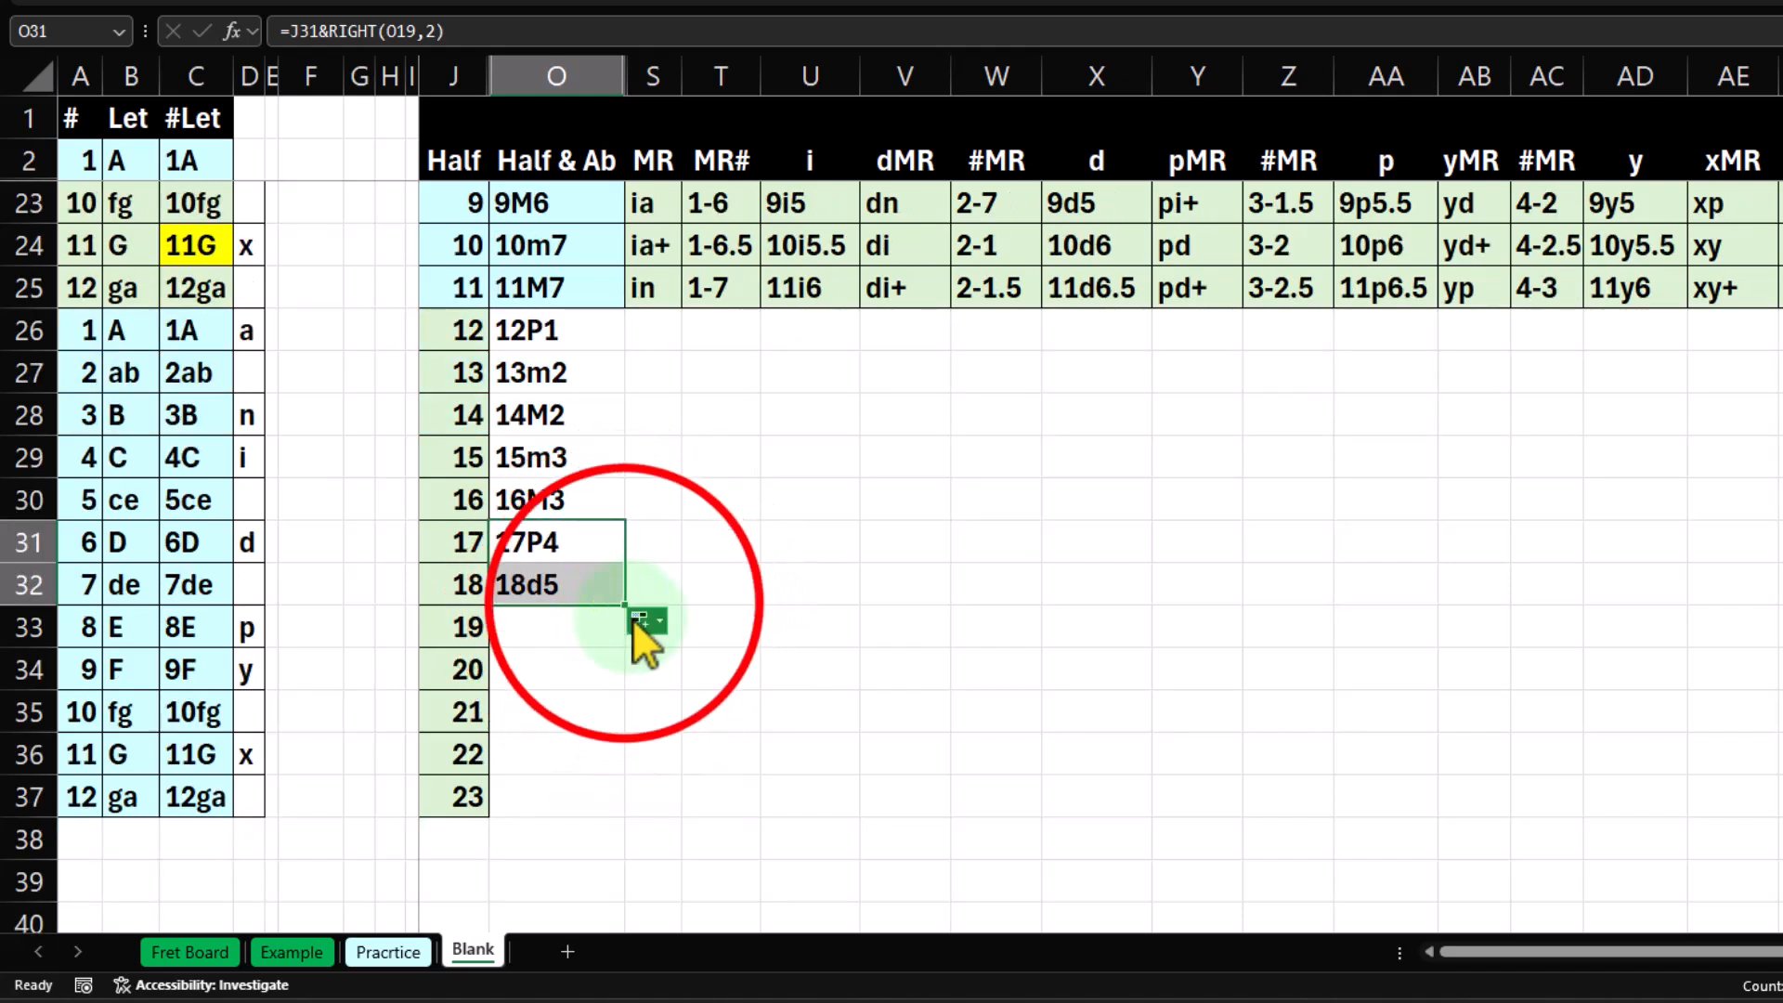
pyautogui.moveTo(625, 607); pyautogui.dragTo(607, 796)
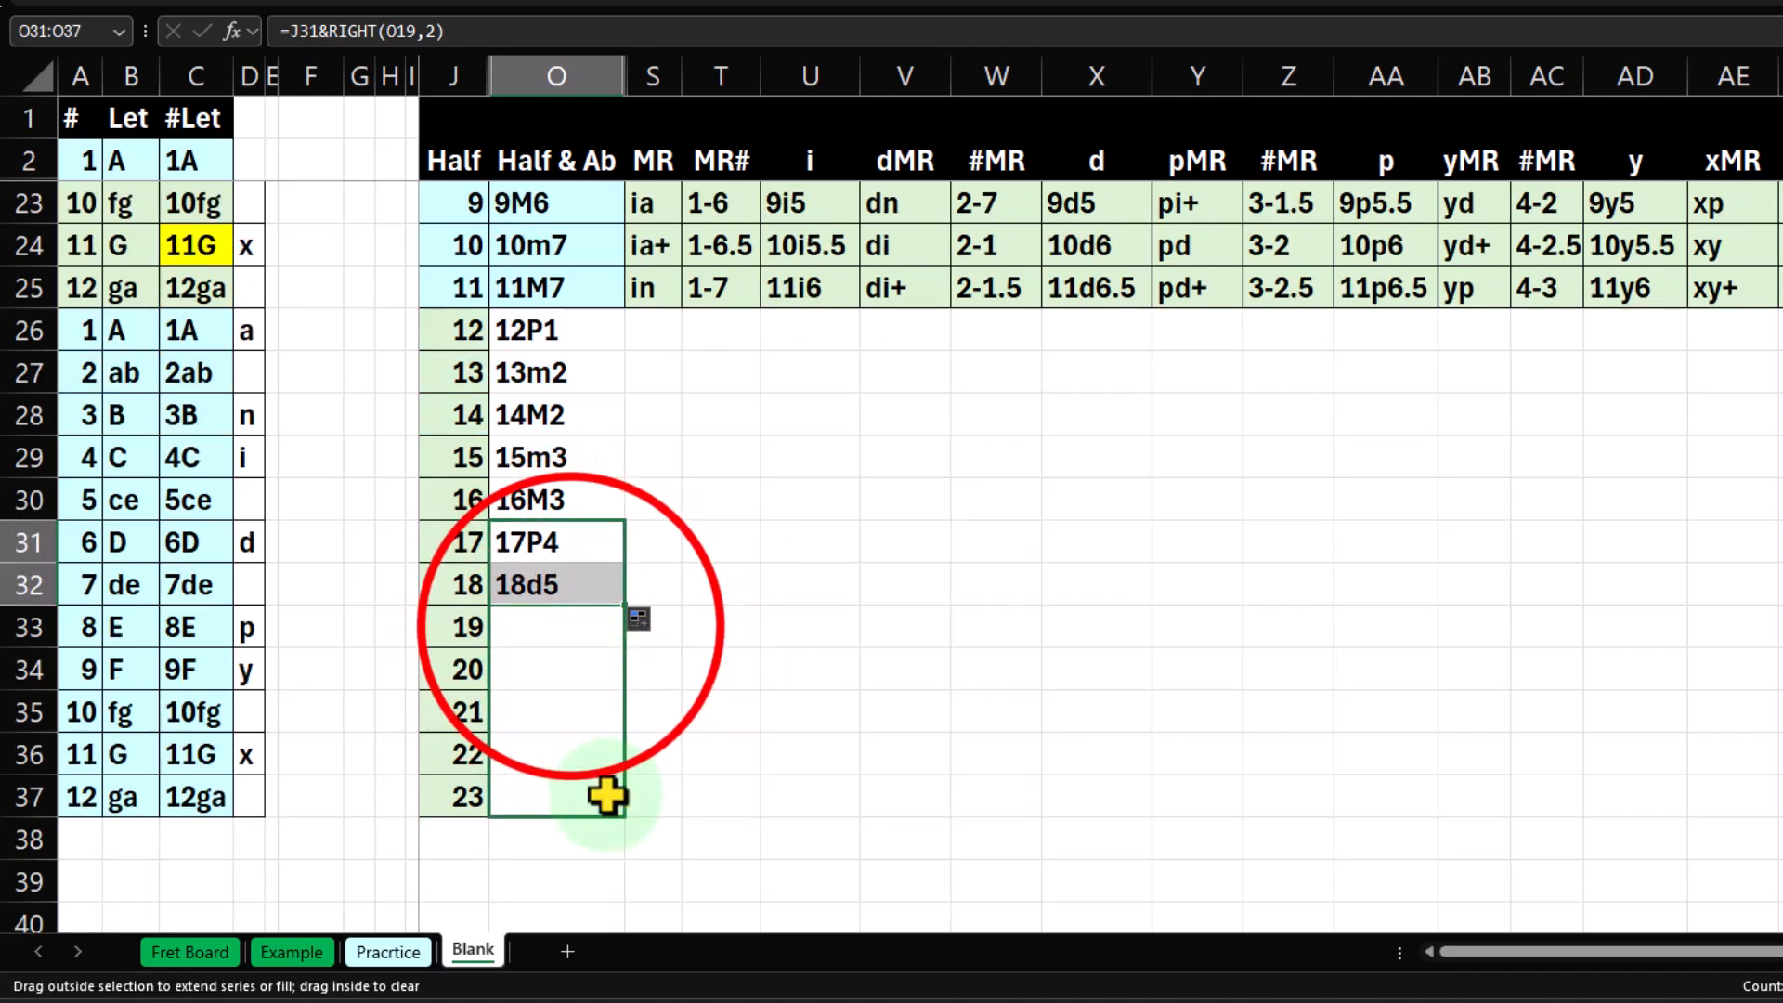
# Check the Half & Ab formulas one by one from O33 to O37.
pyautogui.click(572, 626)
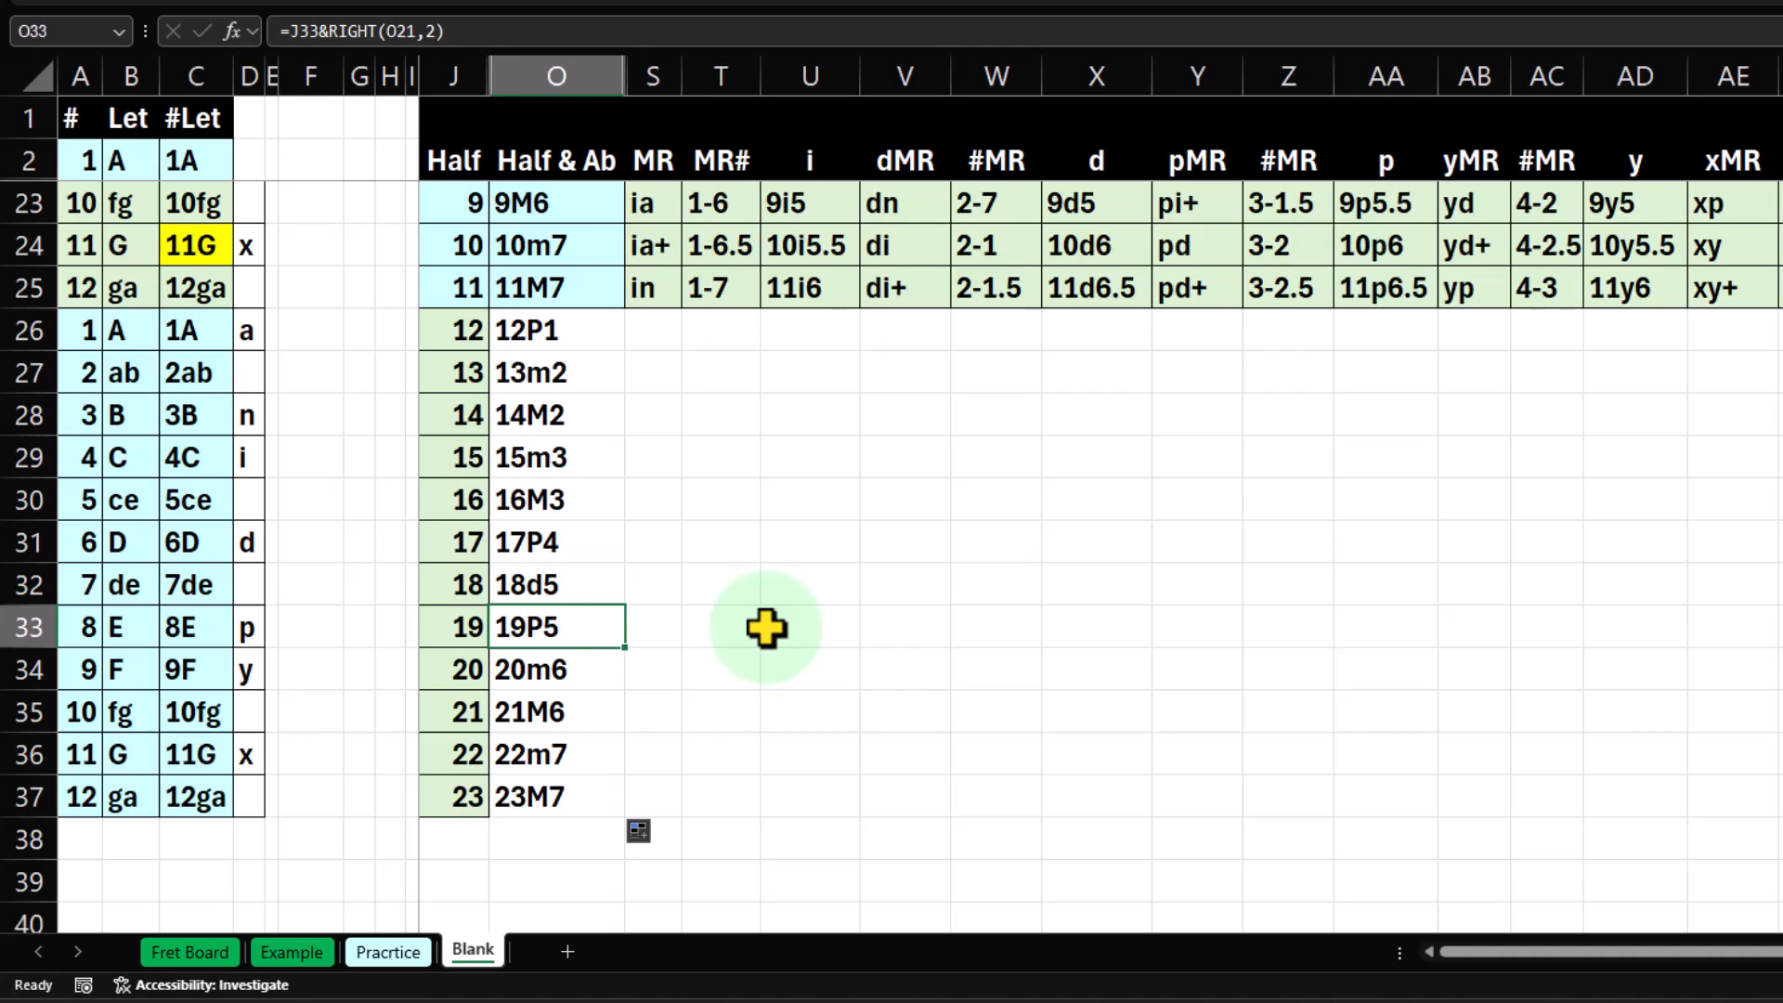
pyautogui.press('Down')
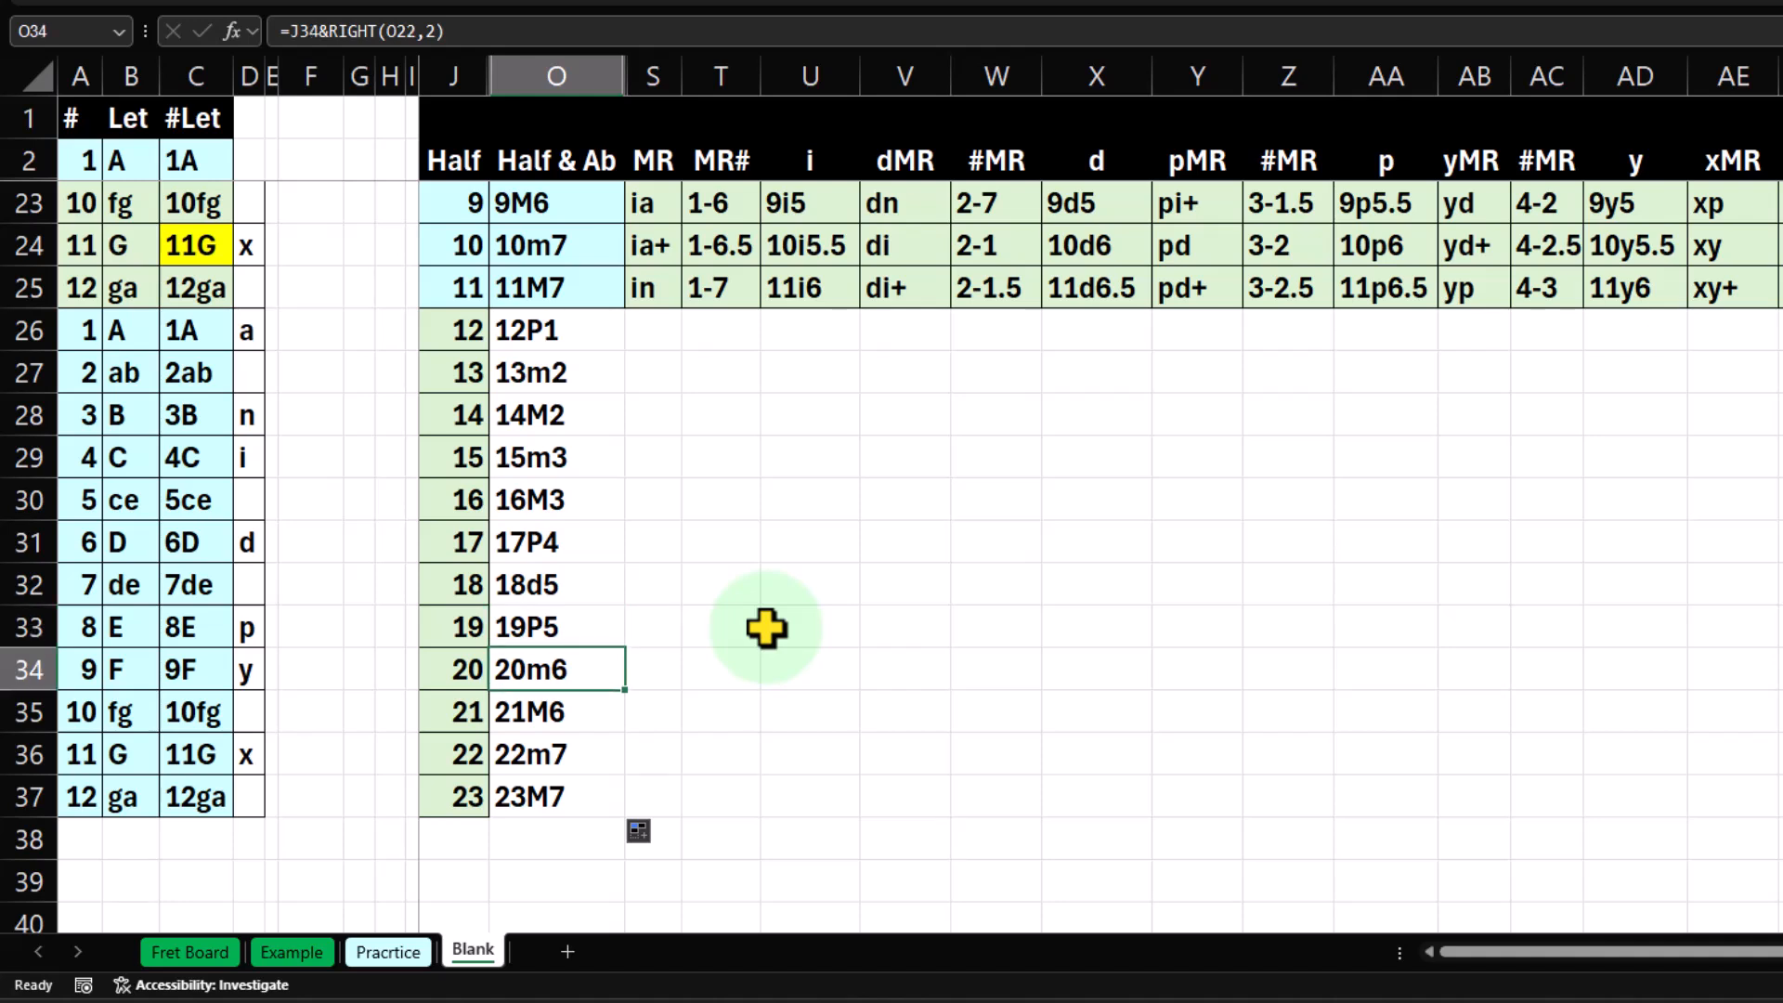
pyautogui.press('Down')
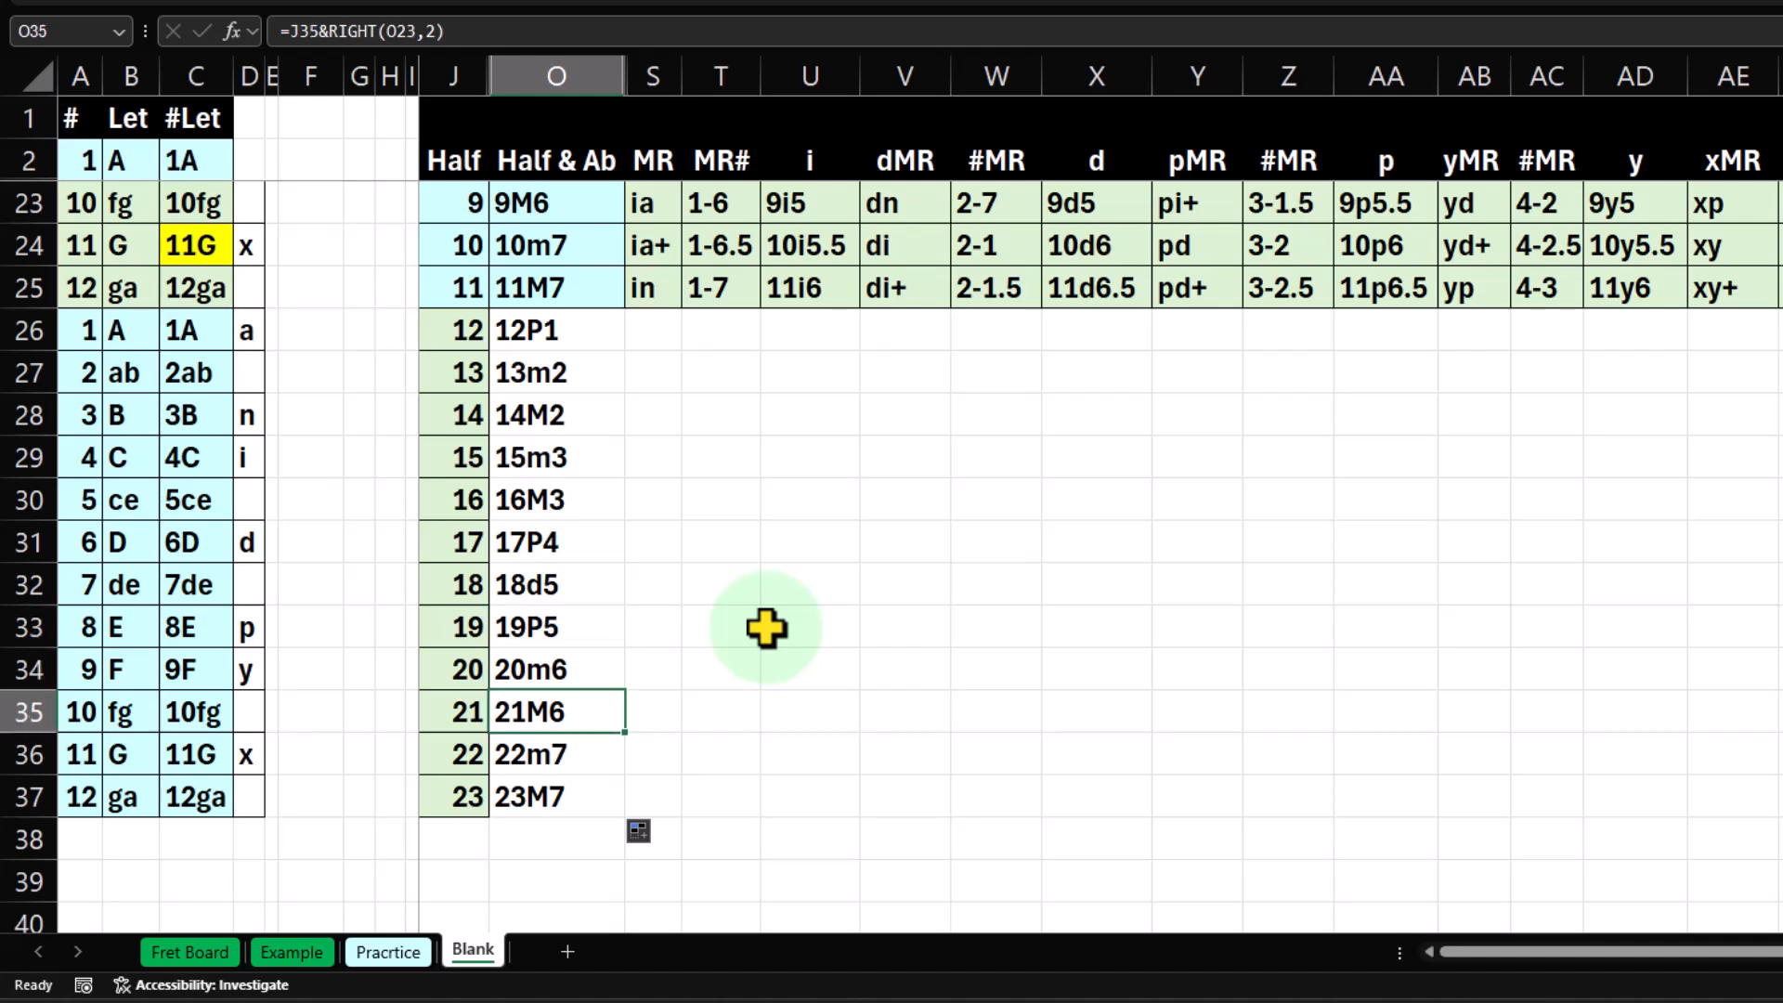
pyautogui.press('Down')
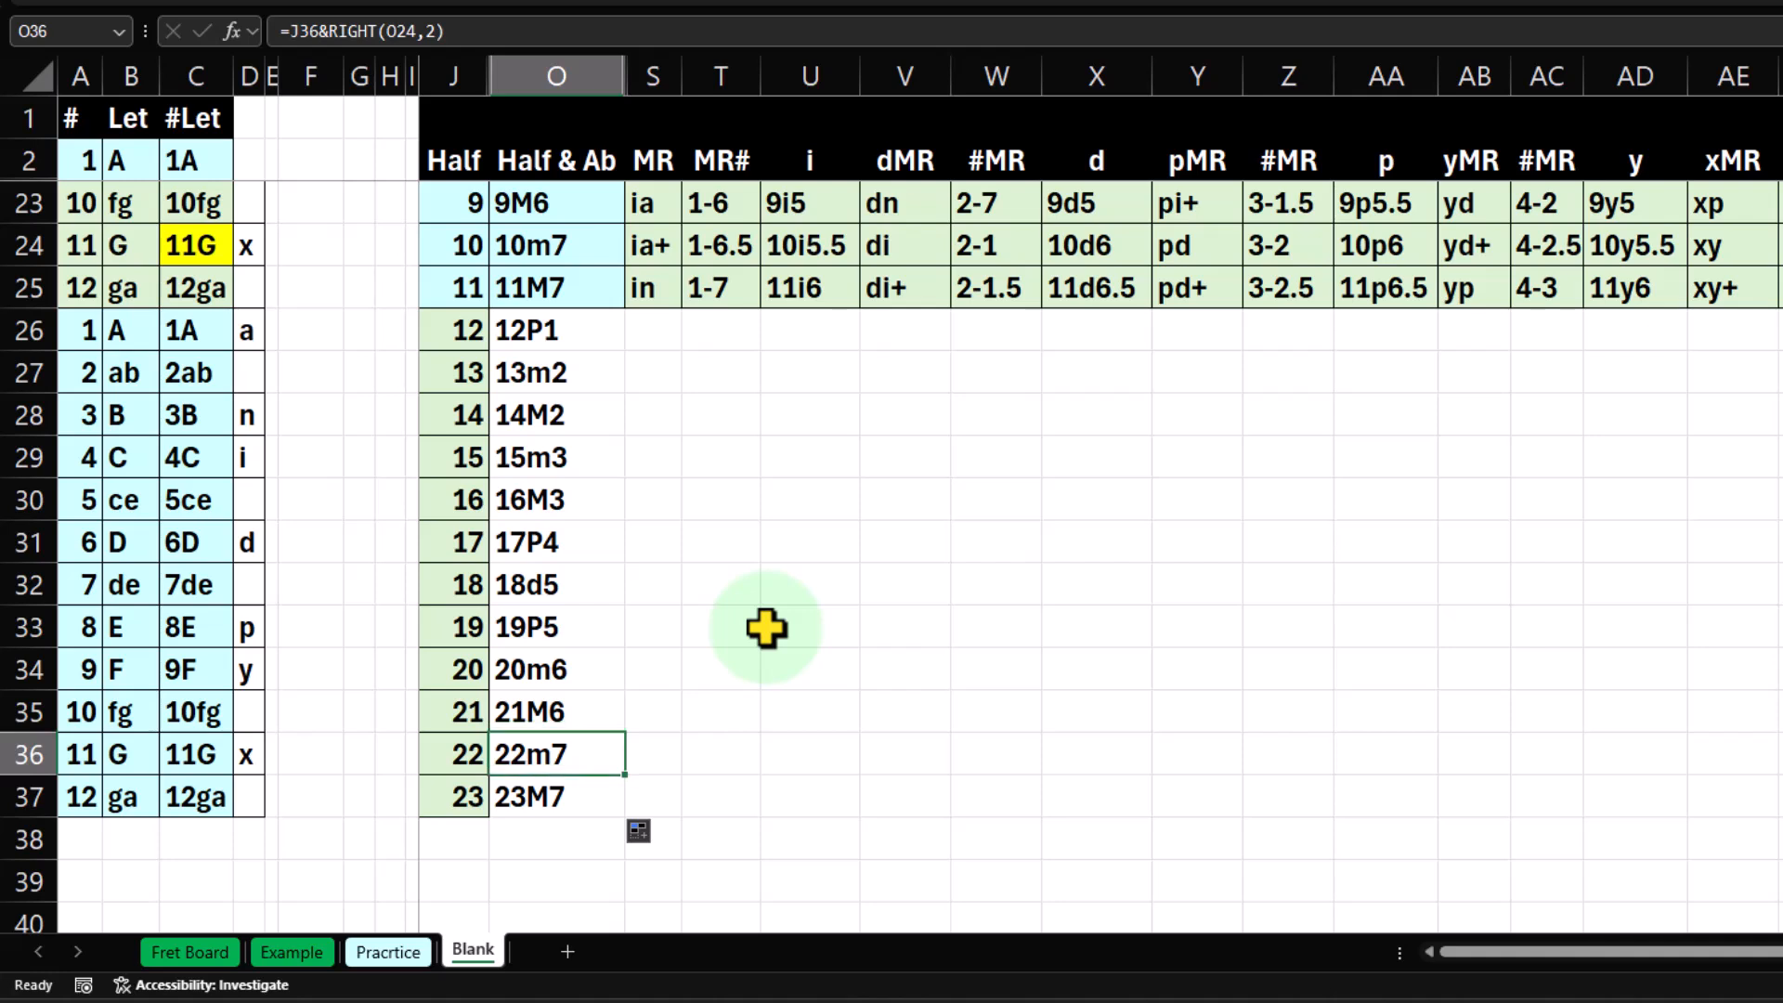
pyautogui.press('Down')
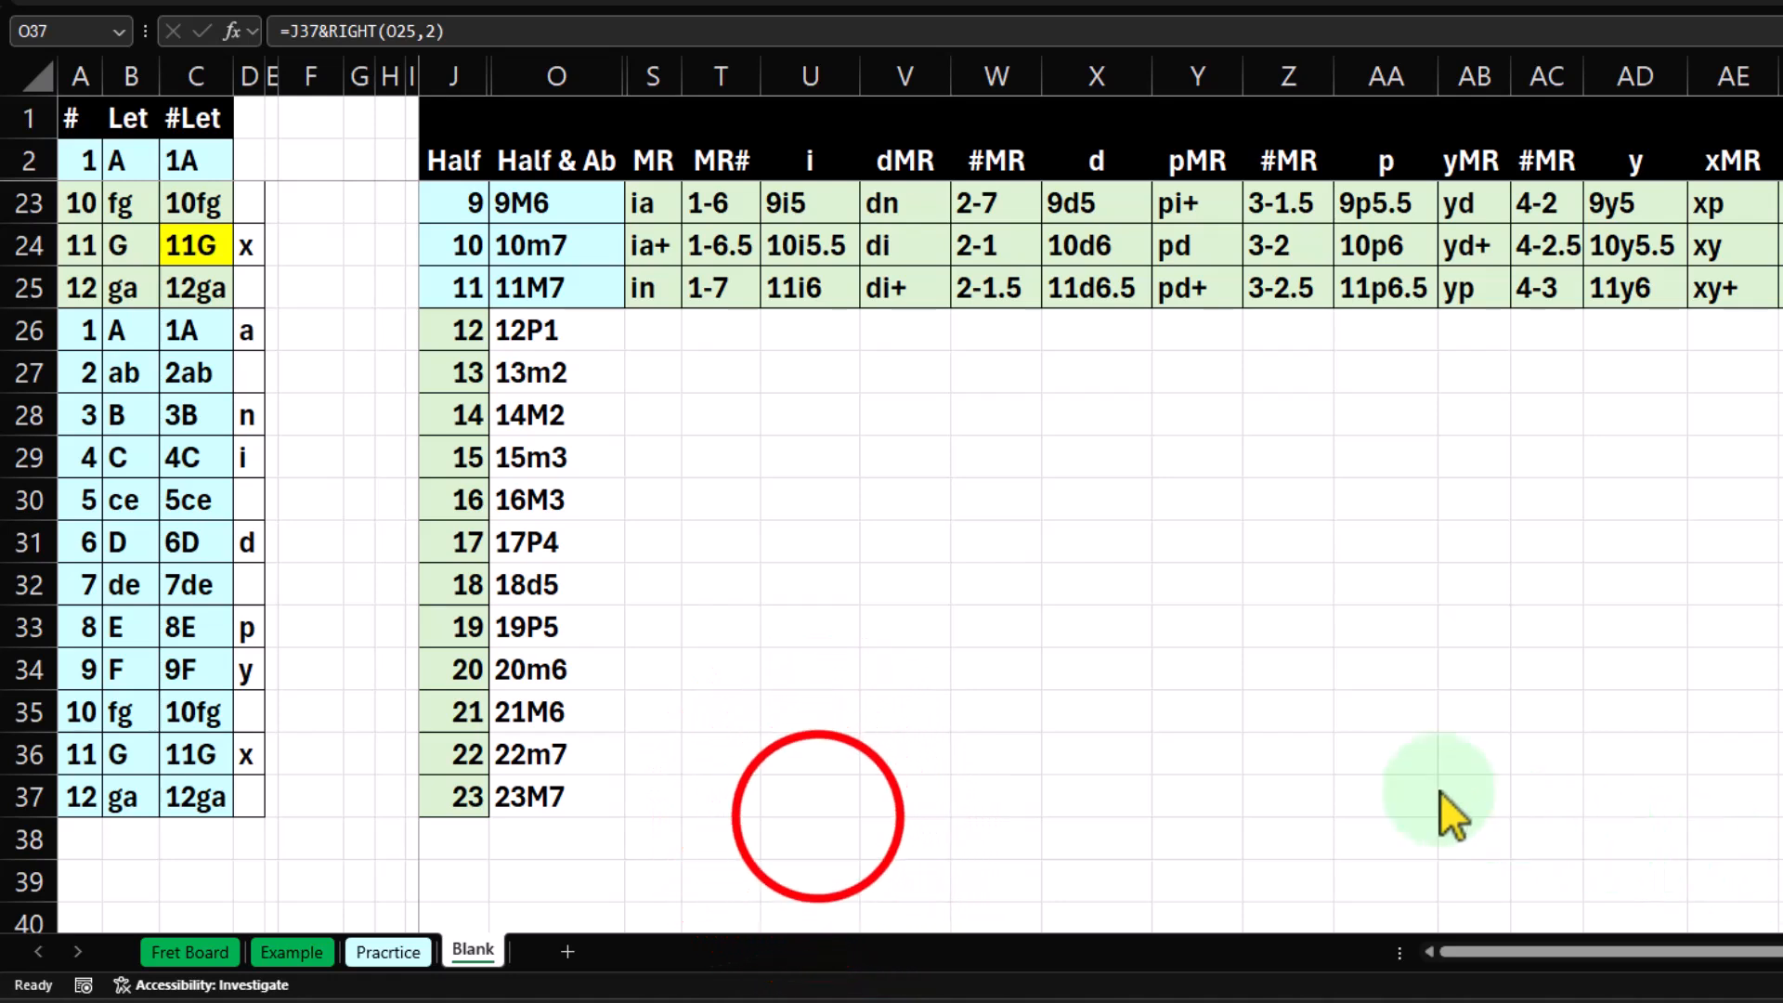
pyautogui.click(818, 816)
# Enter 24 and 25 below the Half column in J38:J39 and extend the series down to 35 in J49.
pyautogui.click(469, 836)
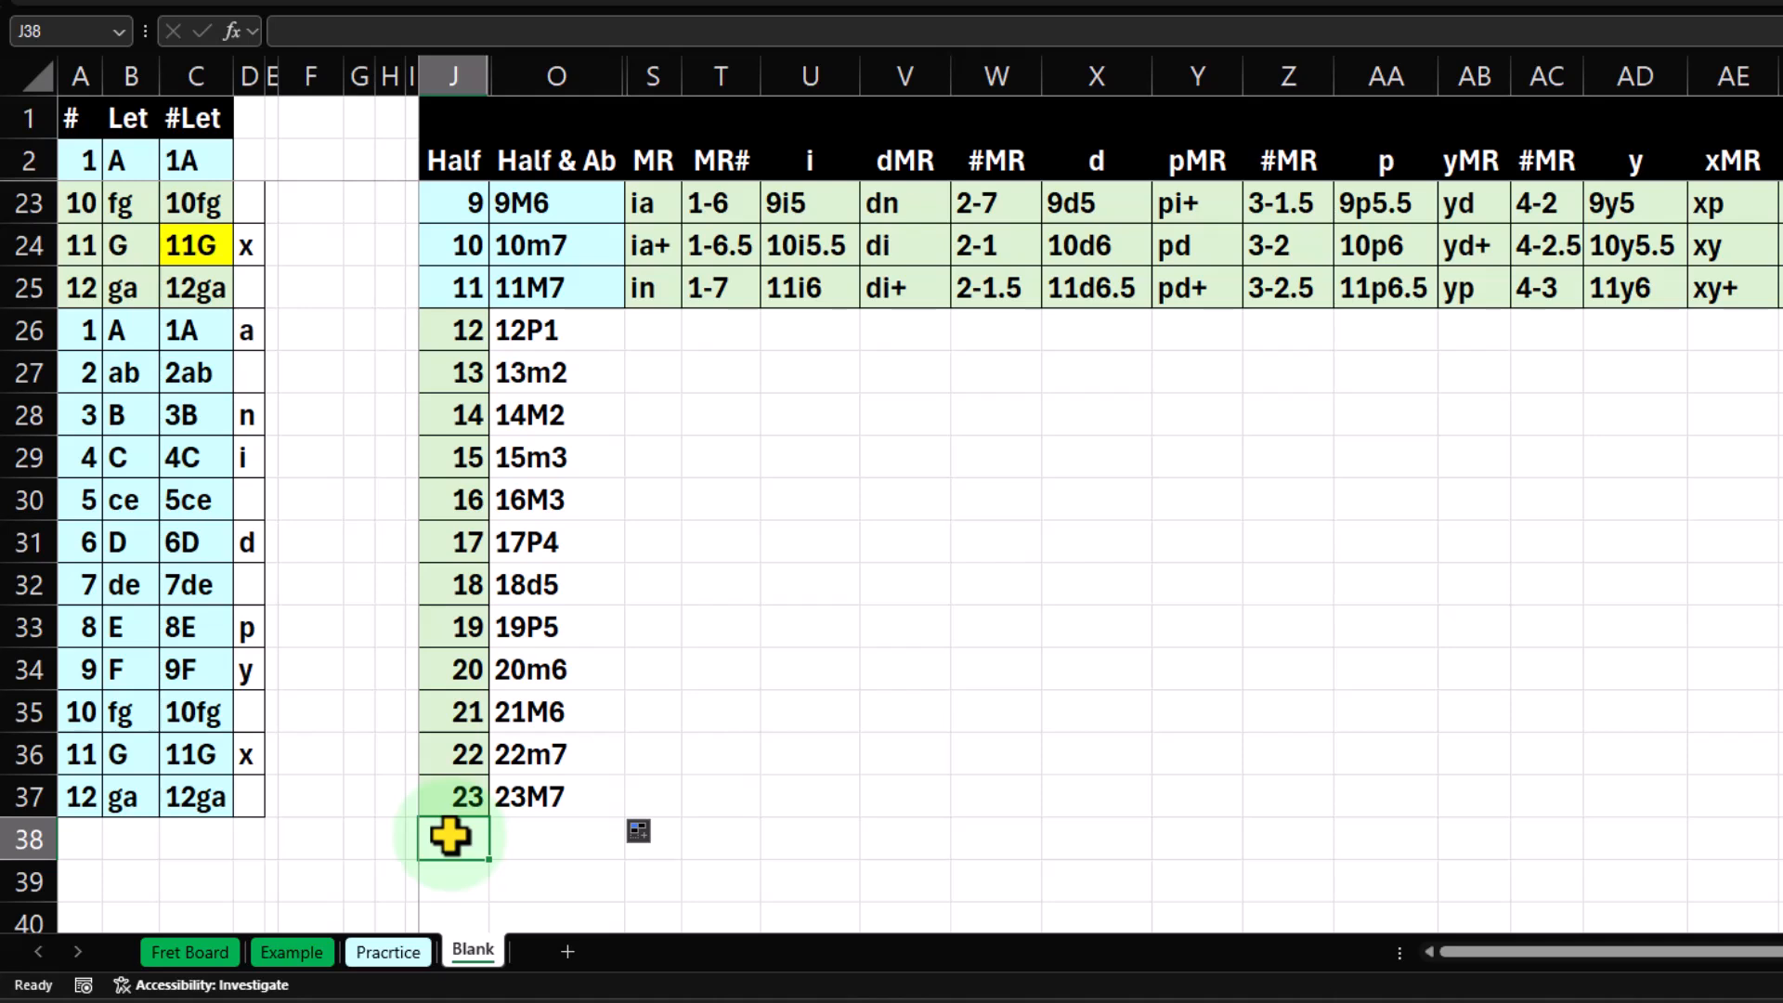
pyautogui.write('24')
pyautogui.press('Return')
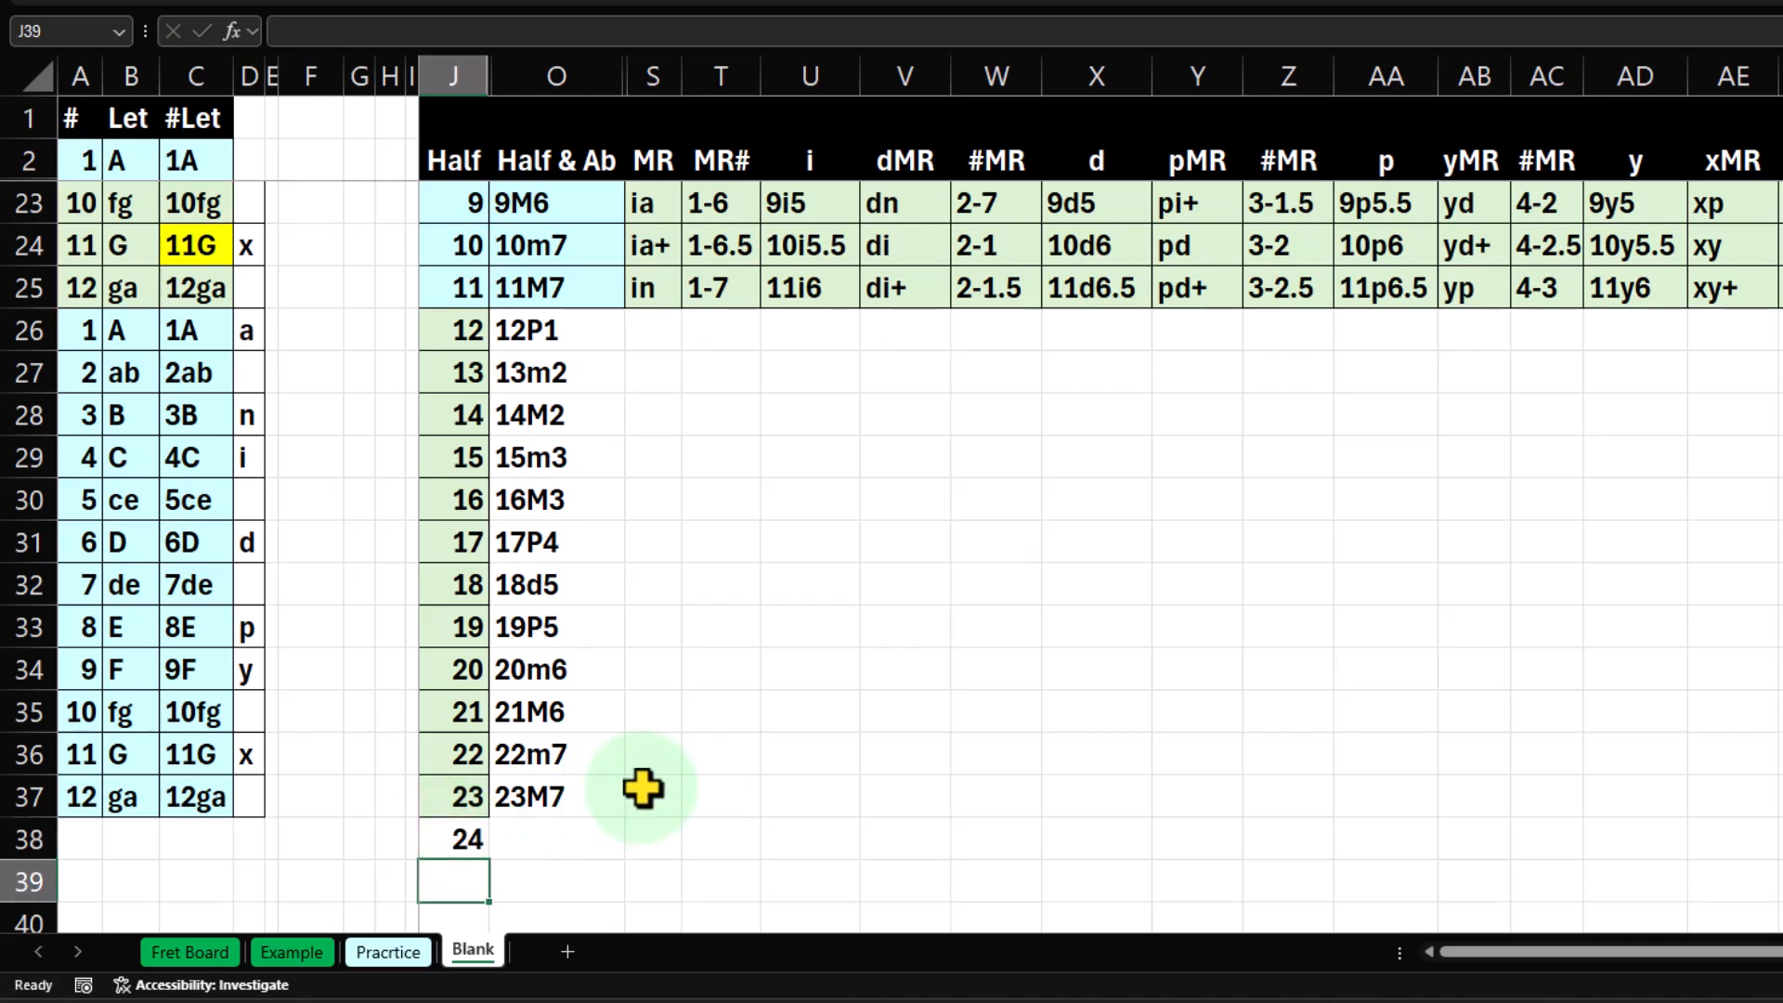
pyautogui.write('25')
pyautogui.press('Return')
pyautogui.scroll(-1, 643, 788)
pyautogui.moveTo(474, 661); pyautogui.dragTo(475, 692)
pyautogui.scroll(-1, 476, 688)
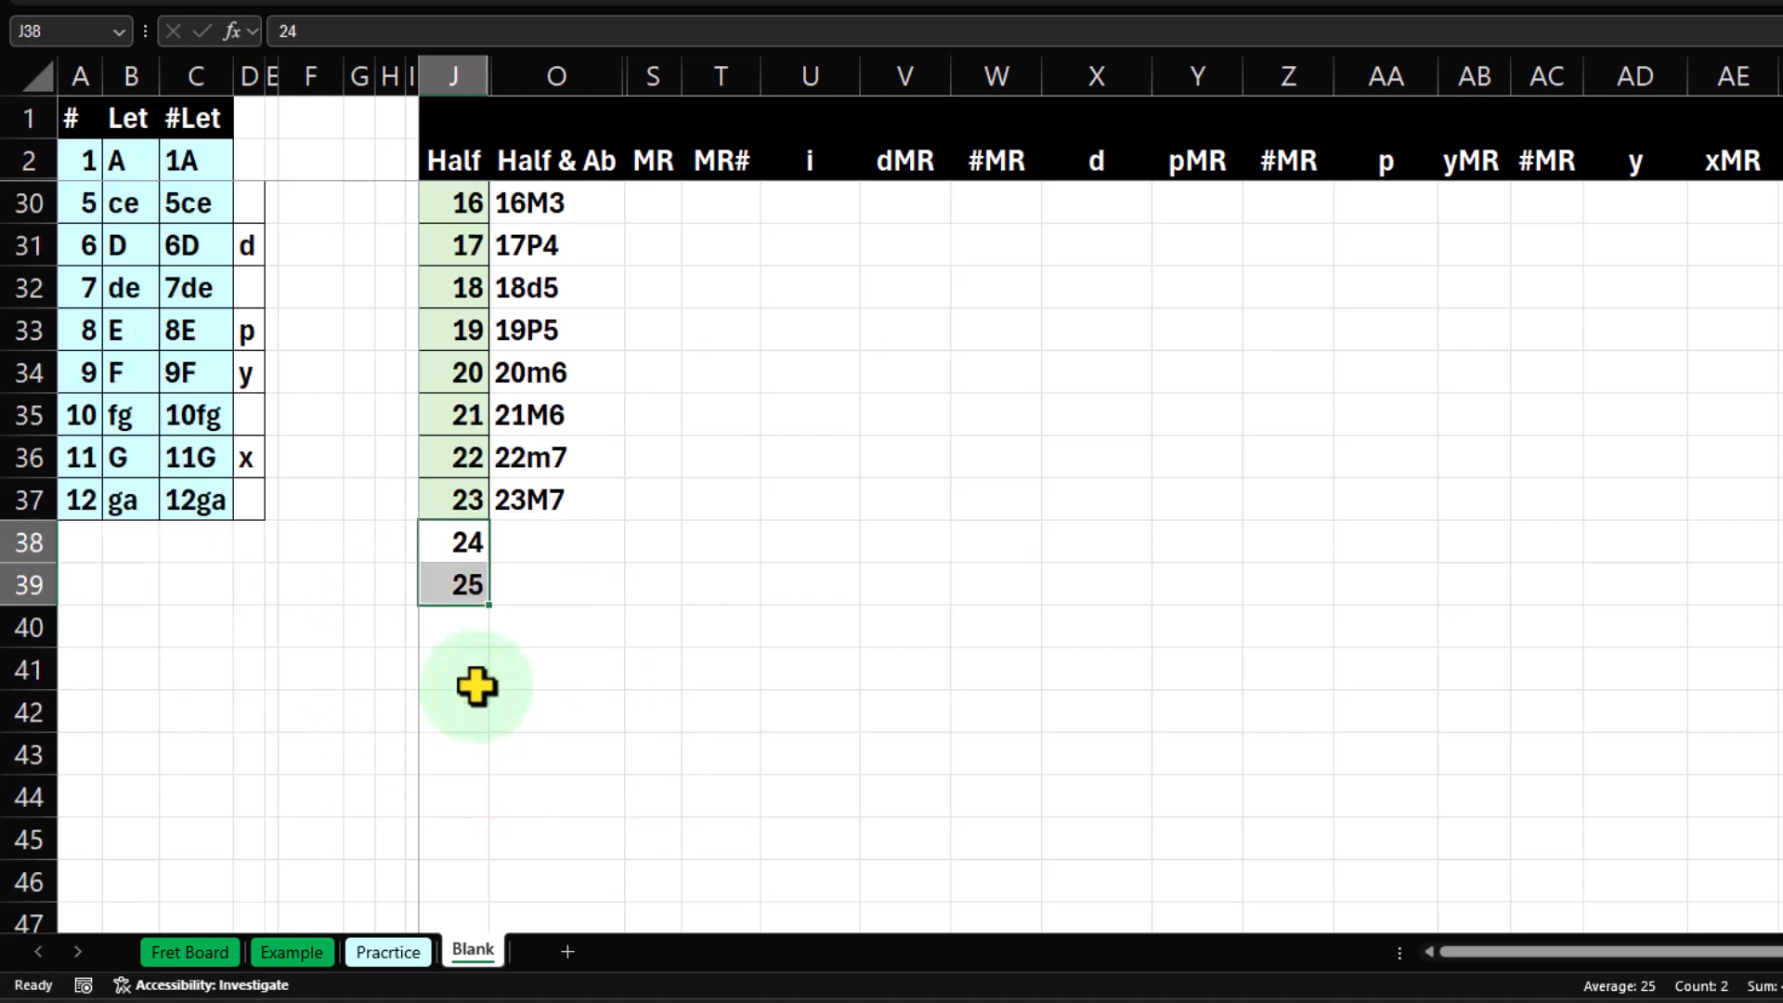
pyautogui.moveTo(490, 610); pyautogui.dragTo(478, 777)
# Apply cell borders and the recently used light blue fill to the new half steps in J38:J49.
pyautogui.click(454, 288)
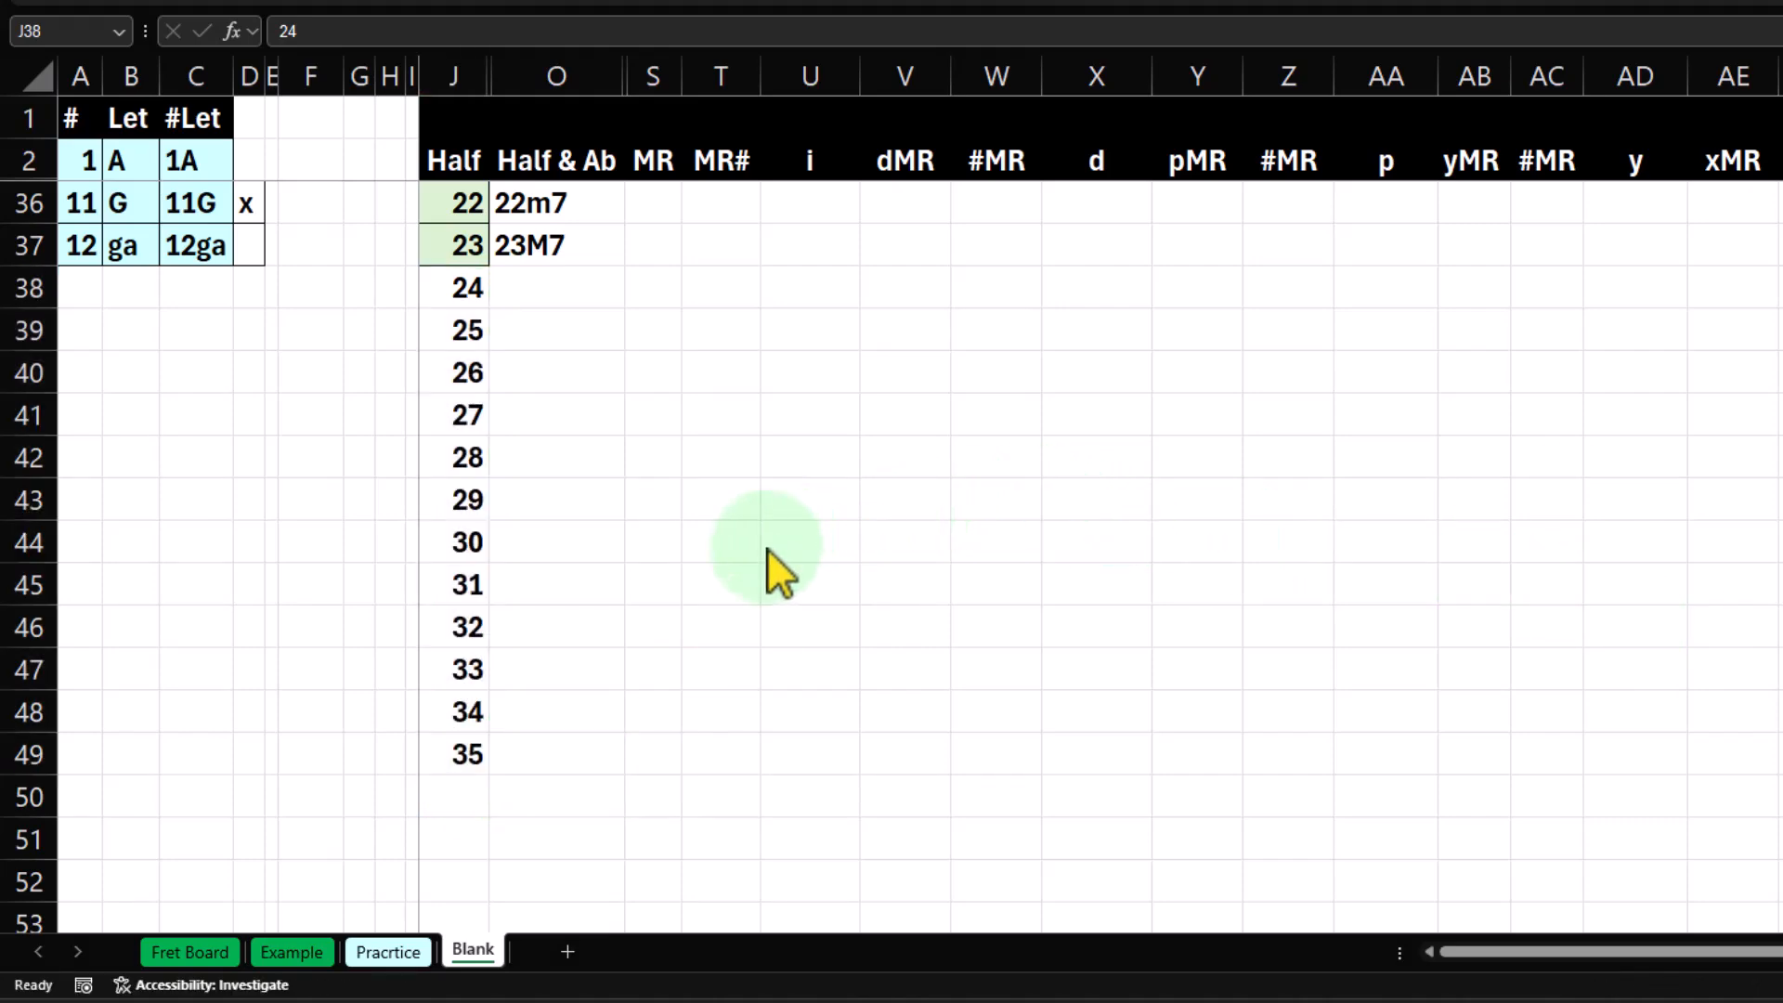
pyautogui.click(447, 289)
pyautogui.hotkey('ctrl', 'shift', 'Down')
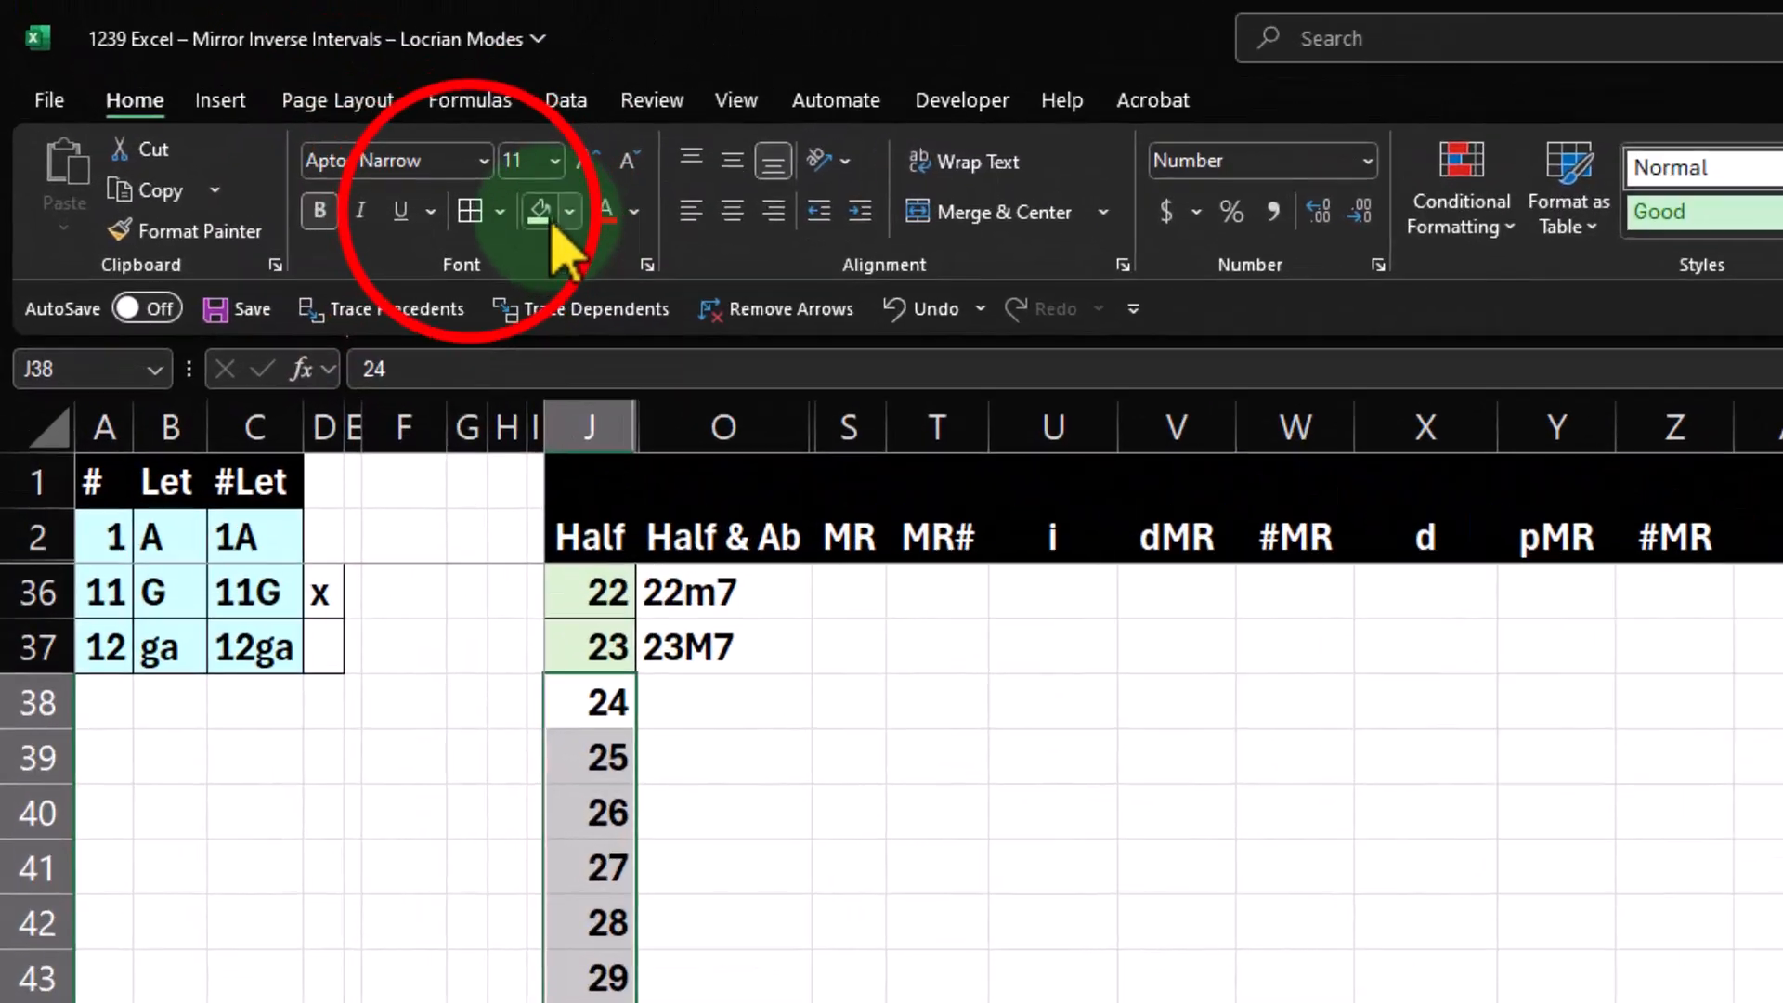
pyautogui.click(279, 125)
pyautogui.click(655, 244)
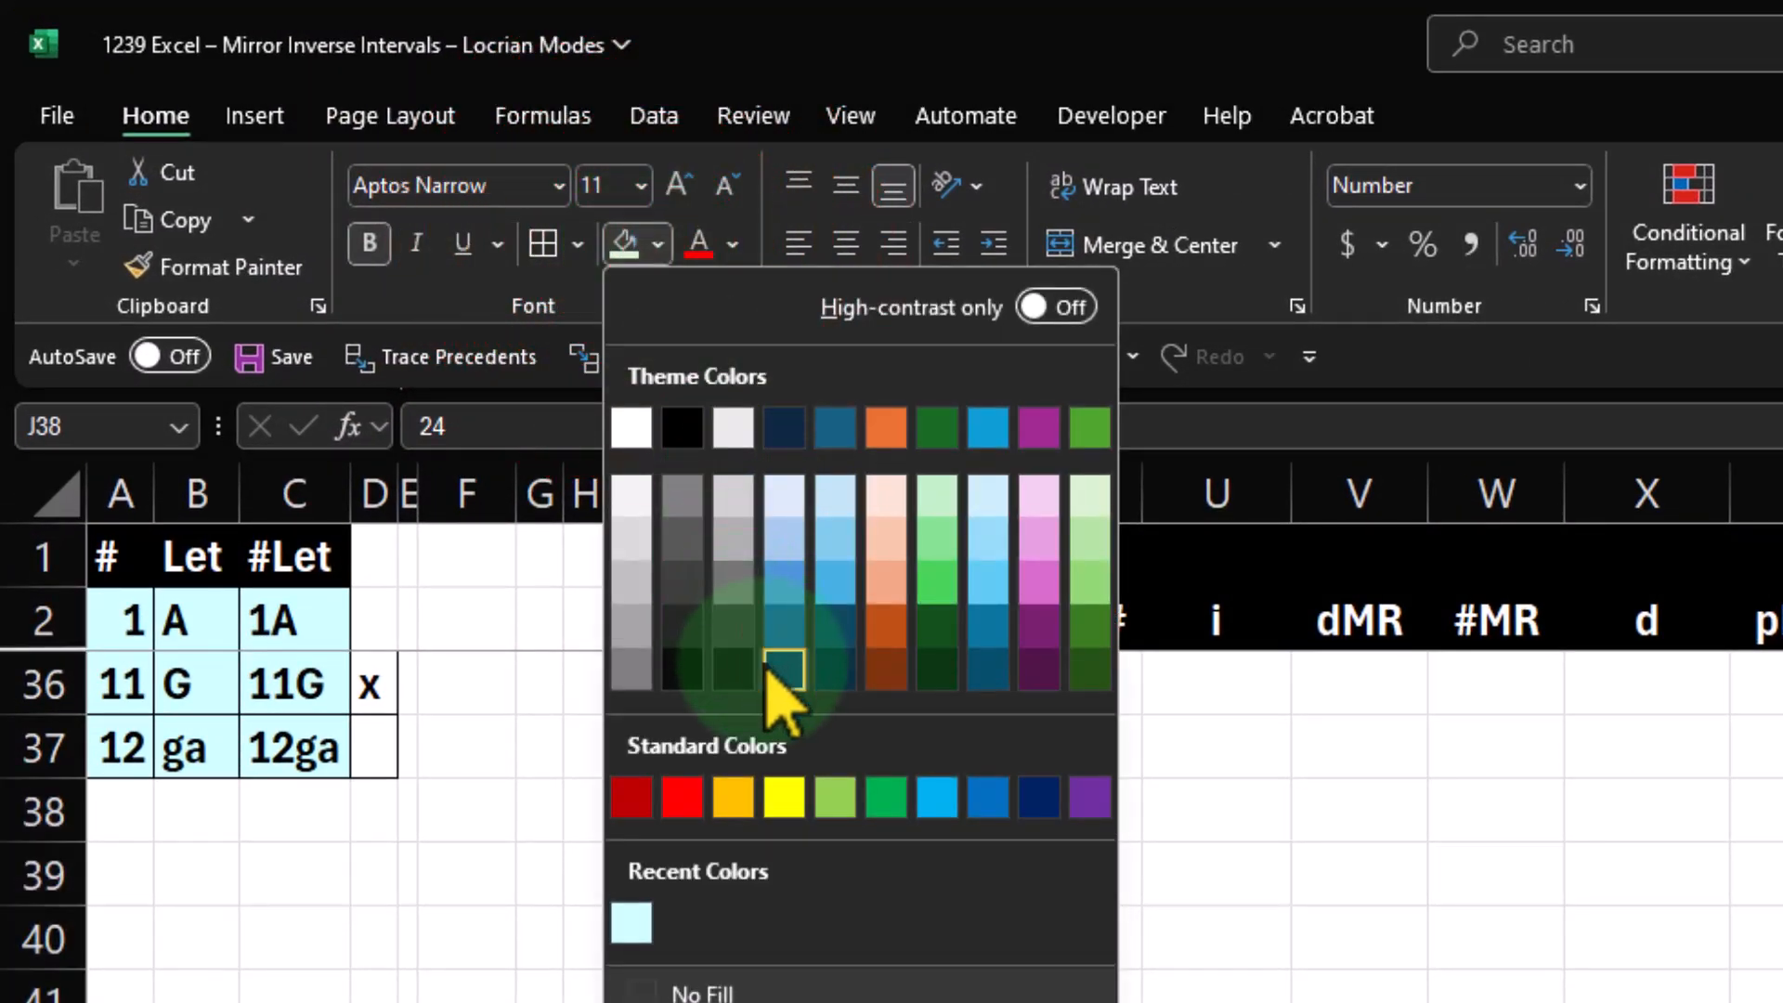
pyautogui.click(631, 923)
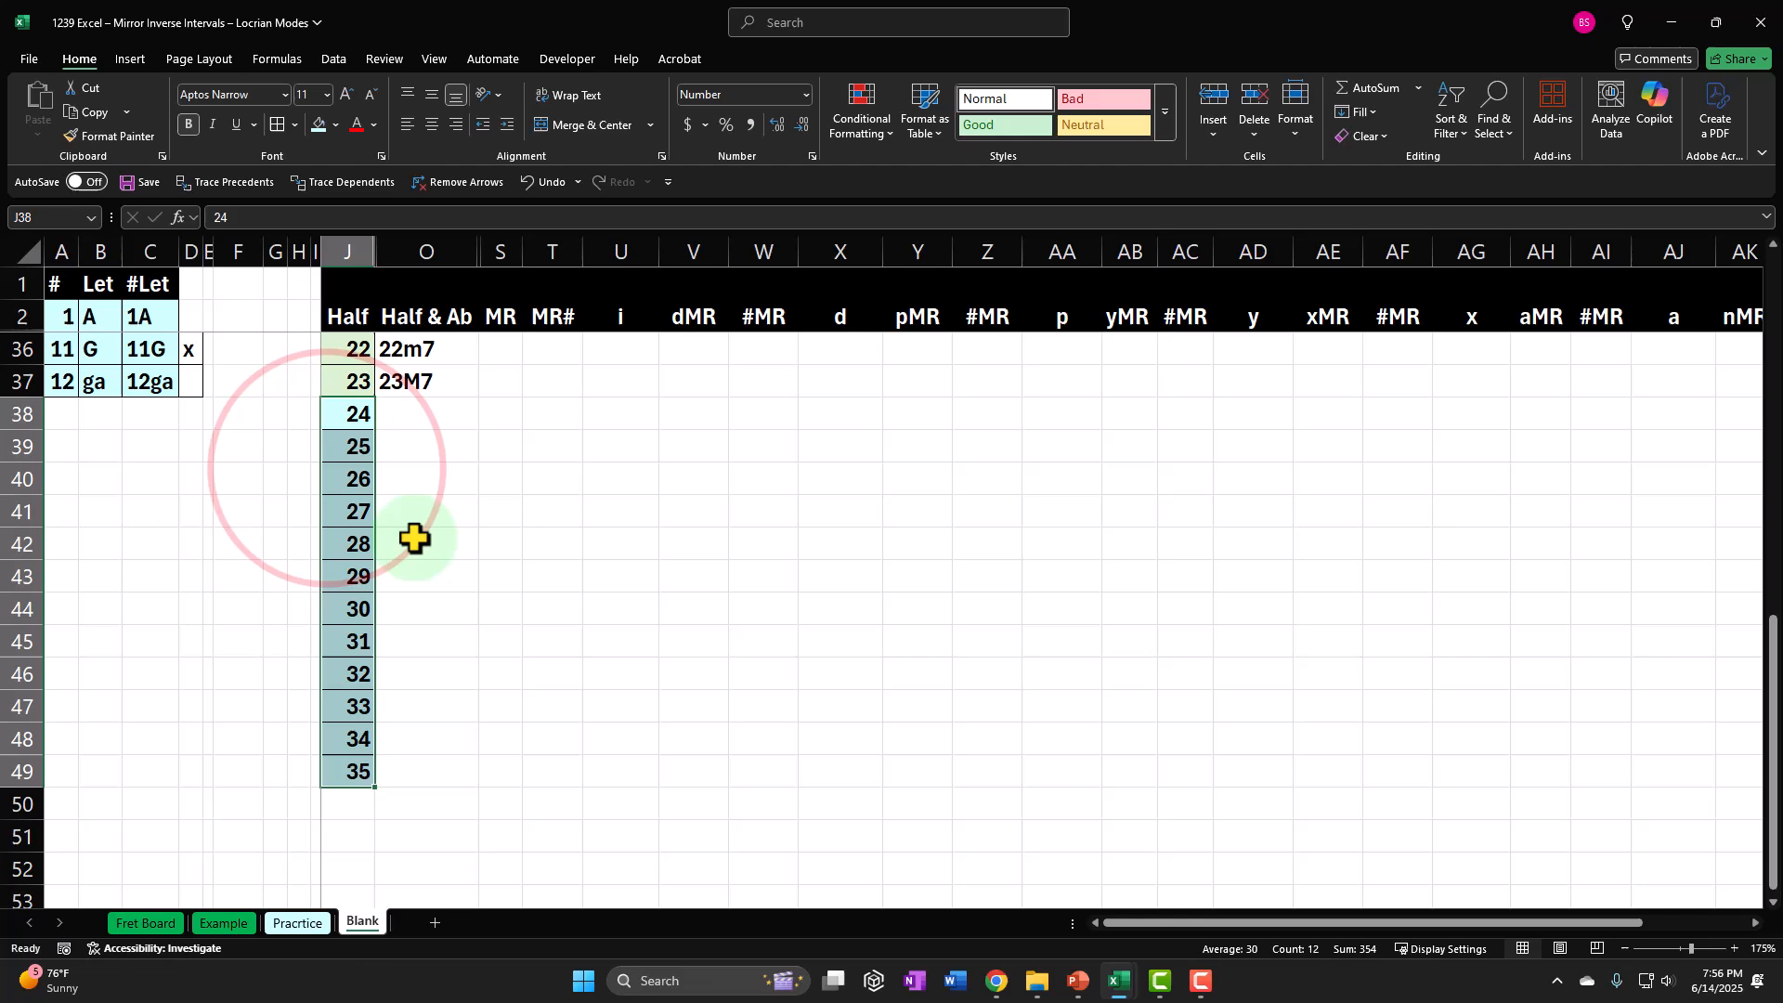
# Extend the Half & Ab formula from O37 down to O38 for half step 24.
pyautogui.scroll(4, 538, 709)
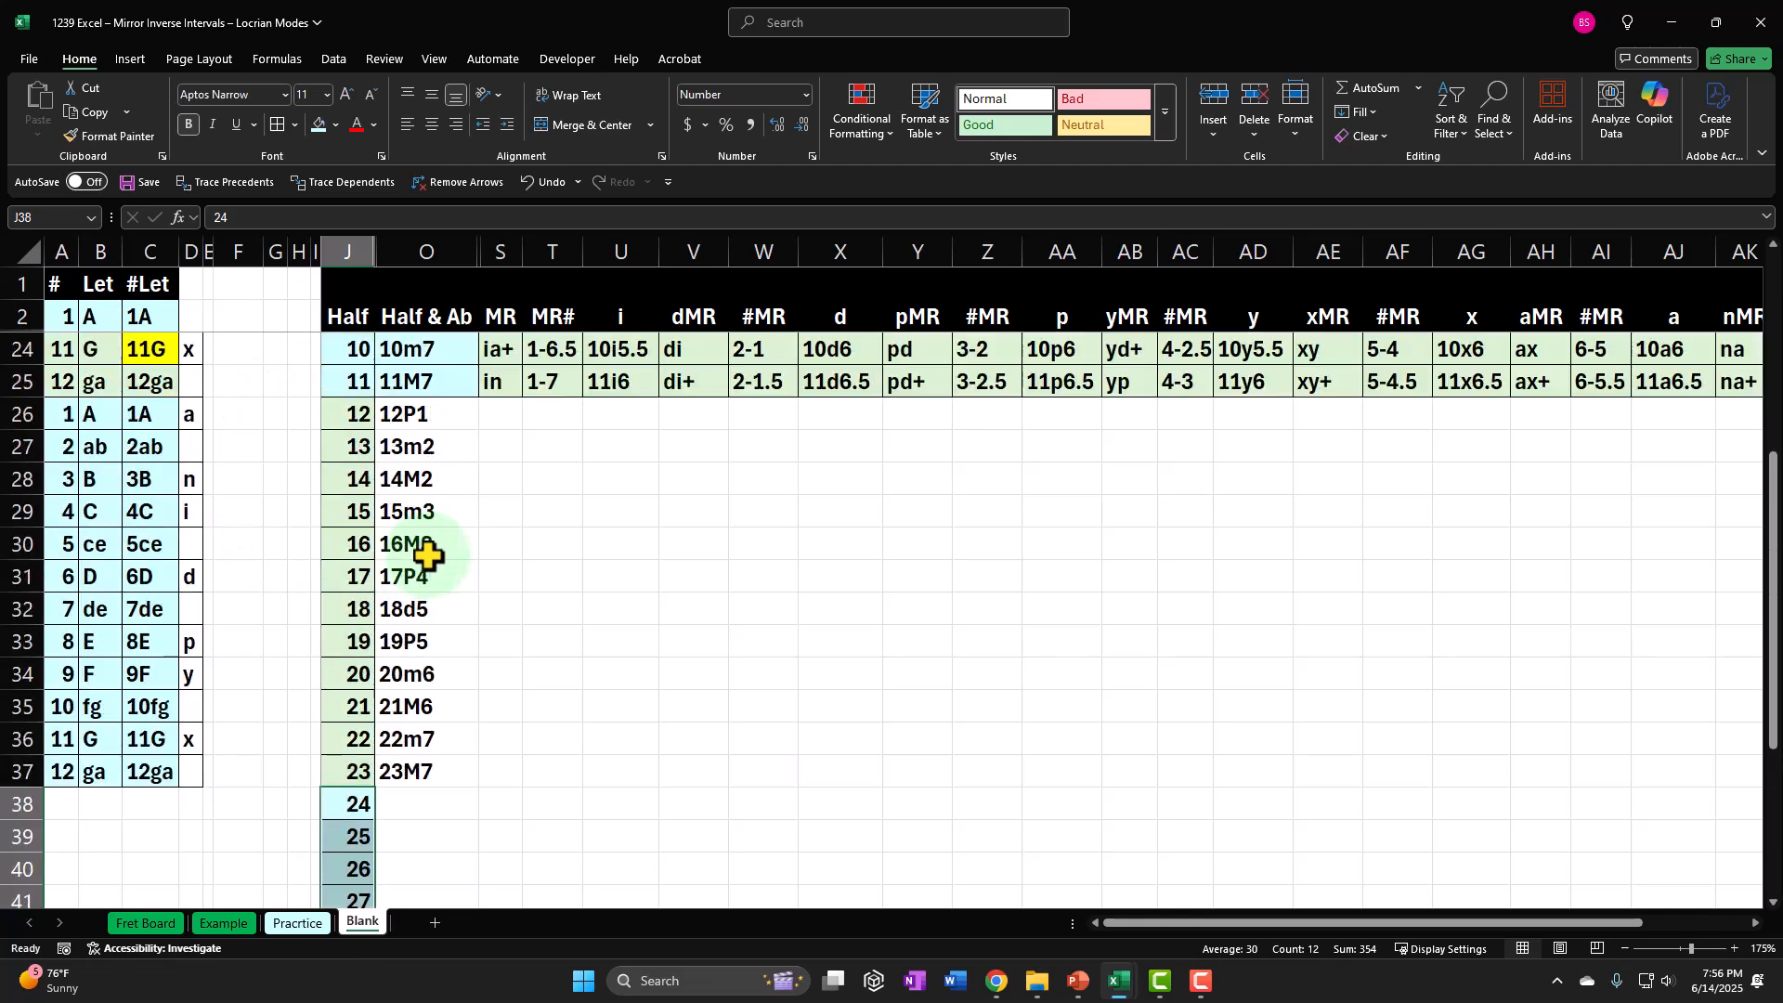
pyautogui.scroll(-2, 576, 743)
pyautogui.scroll(1, 449, 579)
pyautogui.click(464, 704)
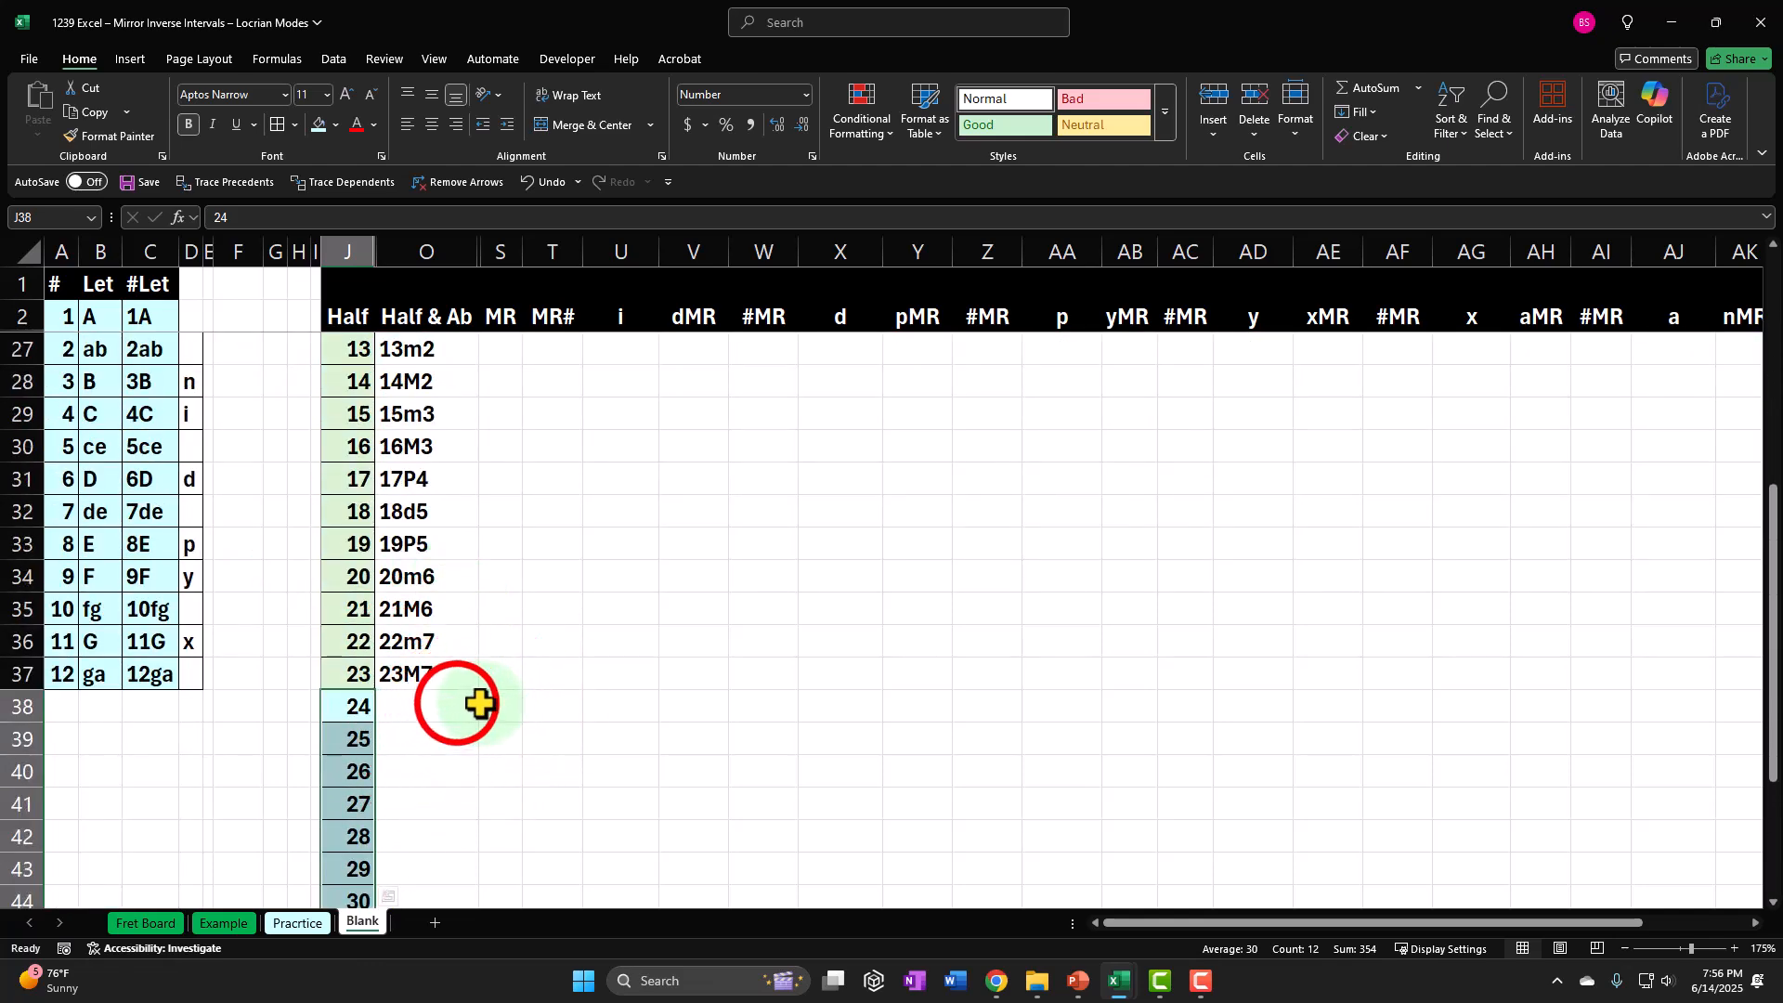
pyautogui.click(448, 673)
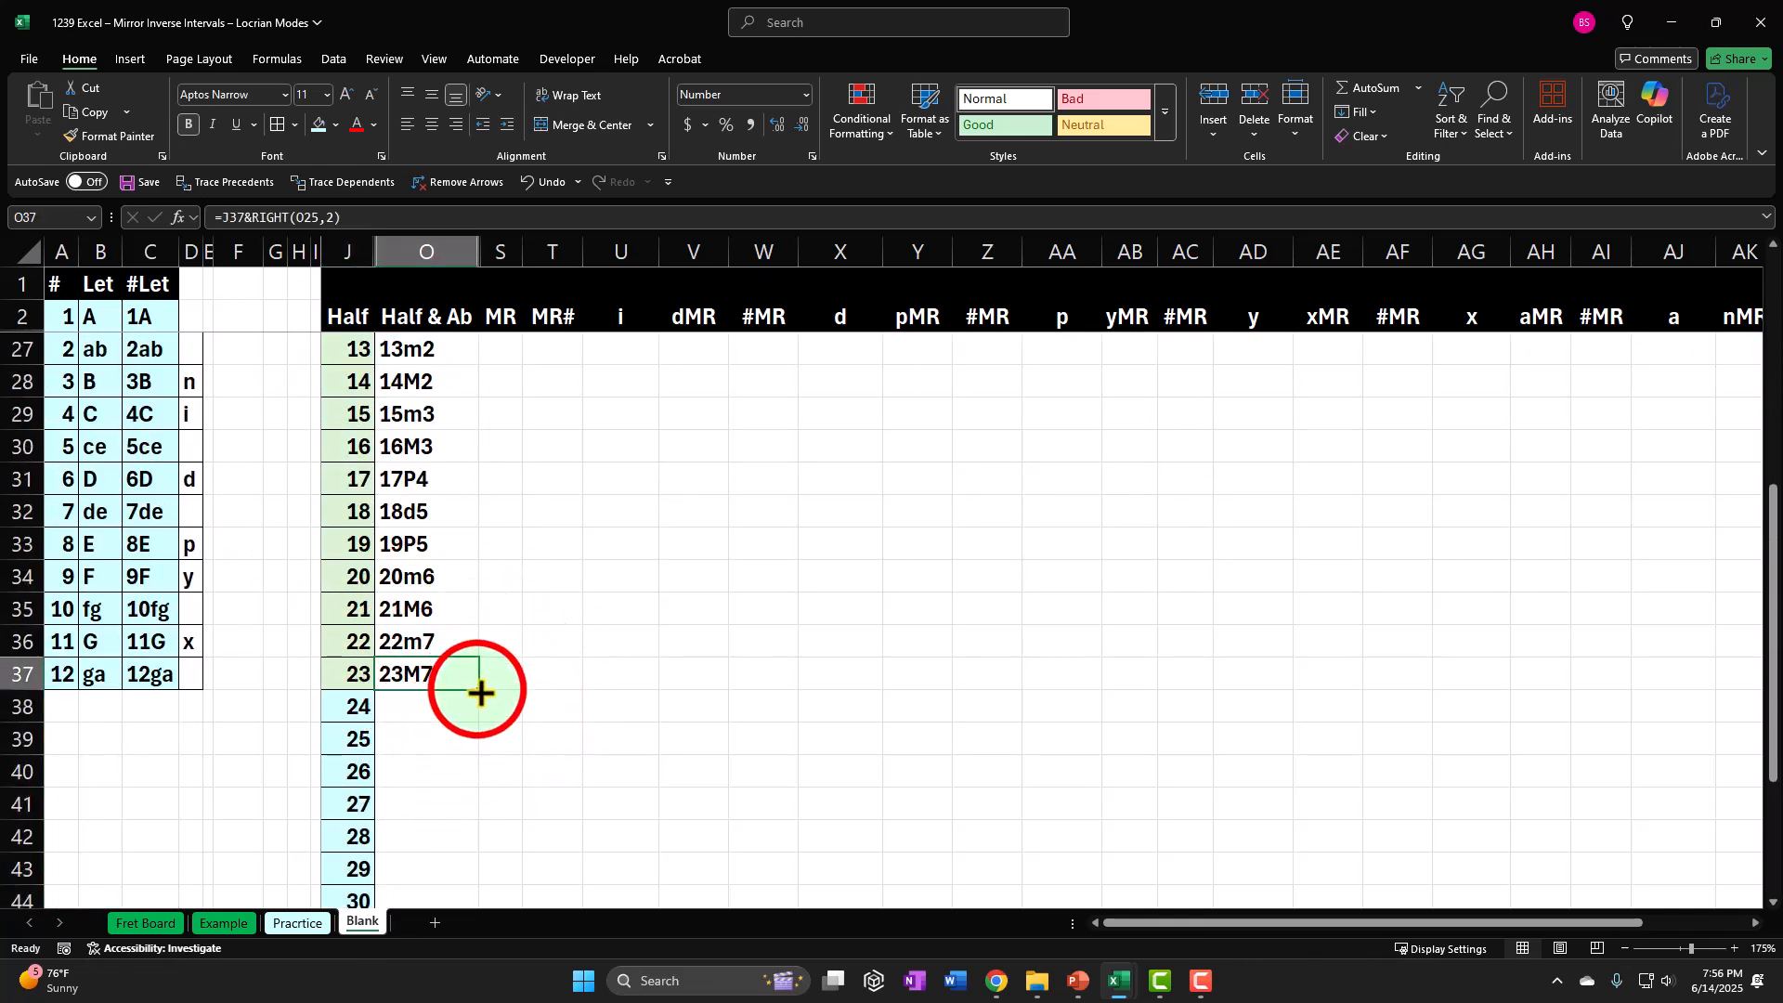
pyautogui.moveTo(477, 688); pyautogui.dragTo(502, 750)
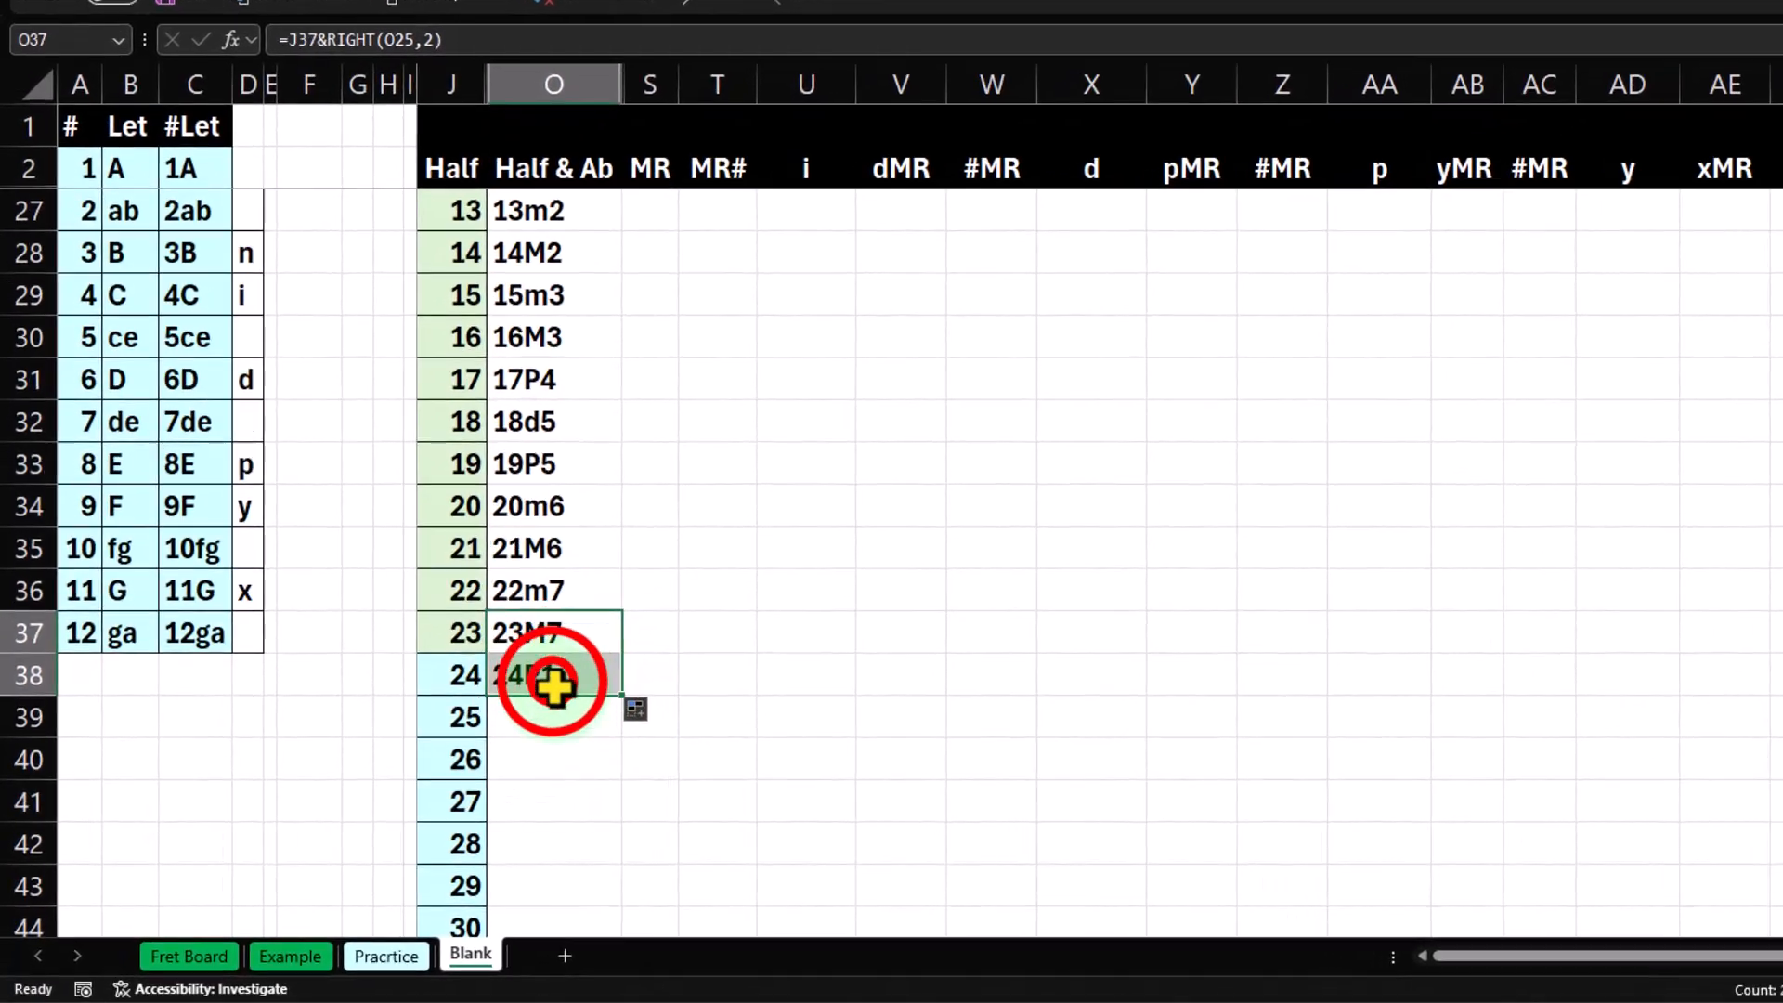
# Inspect the O38 formula and trace its reference to O26 and back to the first octave's intervals.
pyautogui.doubleClick(421, 711)
pyautogui.scroll(2, 571, 747)
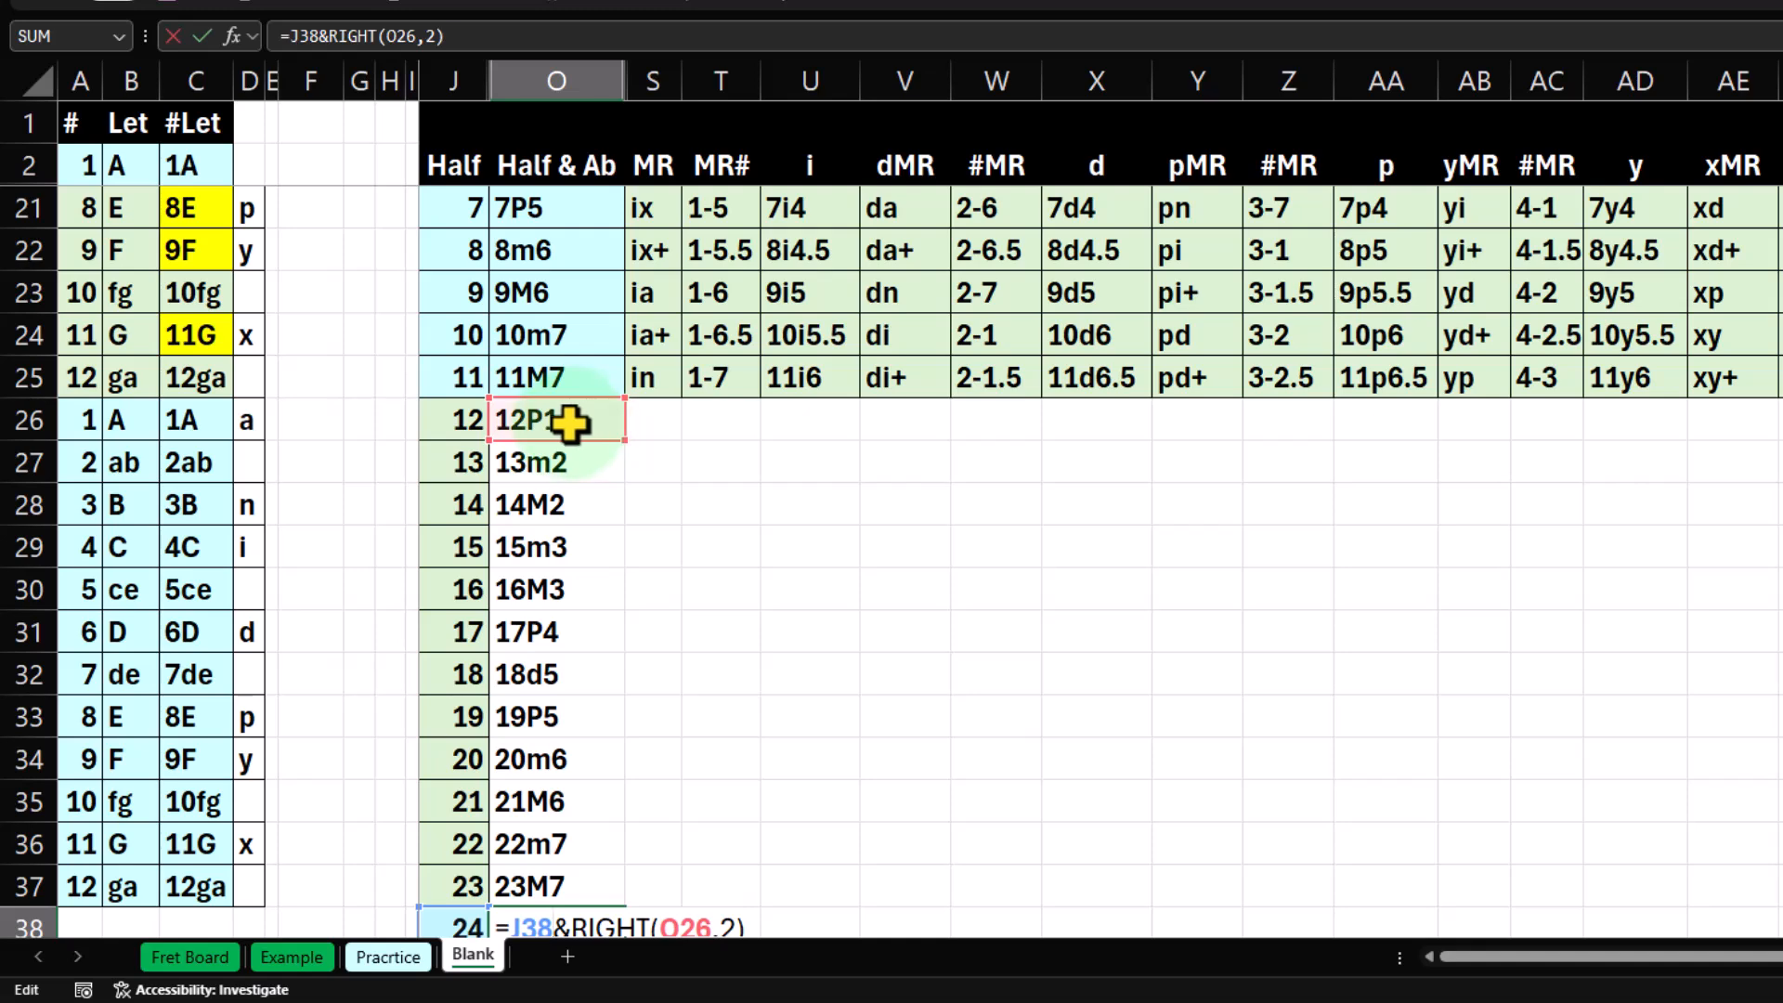
pyautogui.scroll(2, 569, 478)
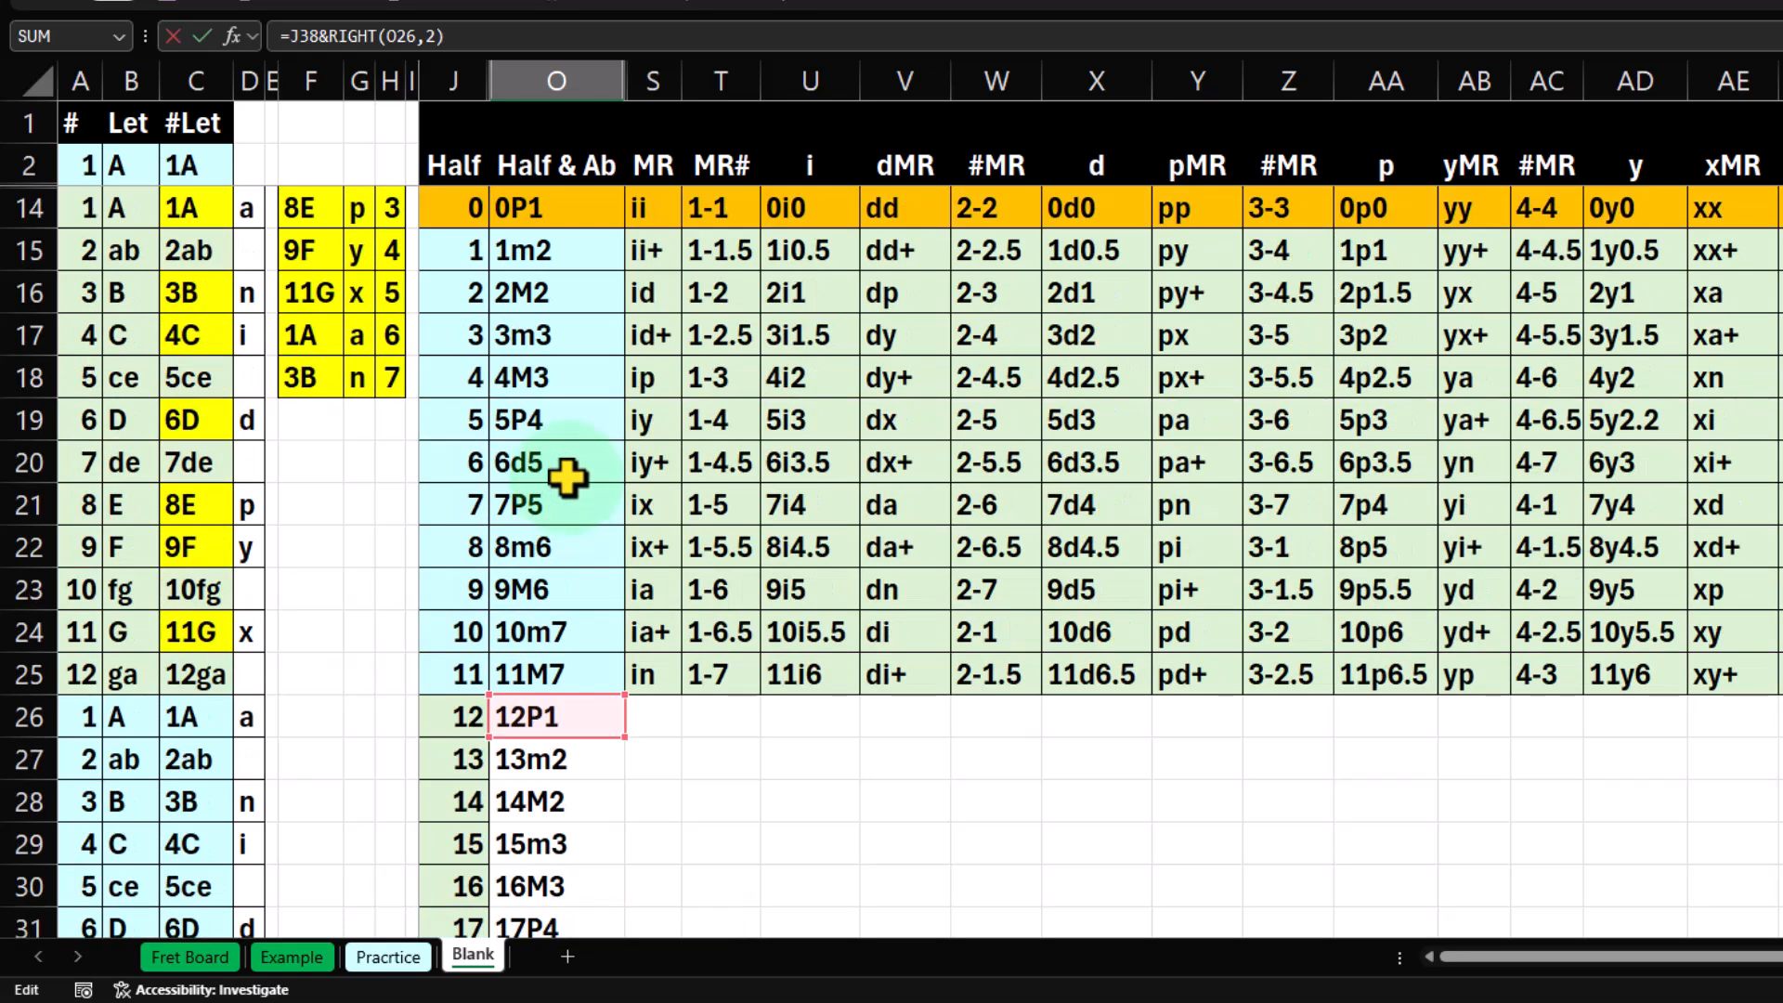
pyautogui.scroll(-2, 617, 576)
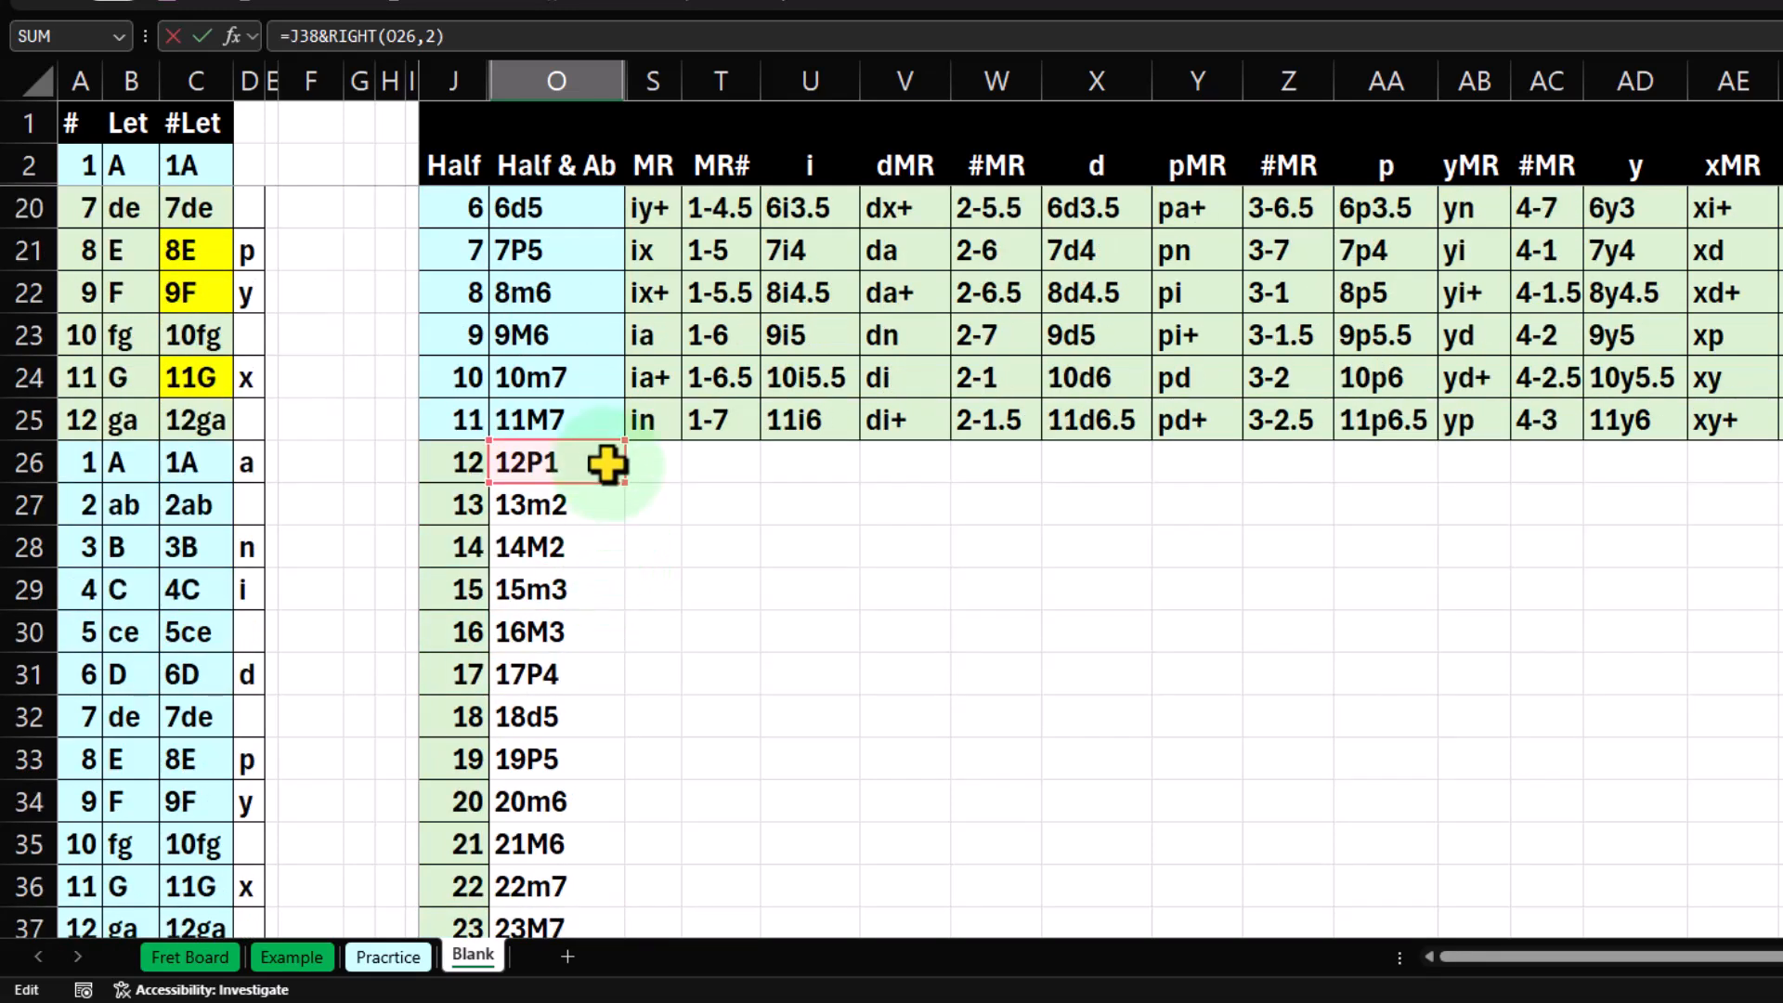
pyautogui.scroll(-3, 576, 461)
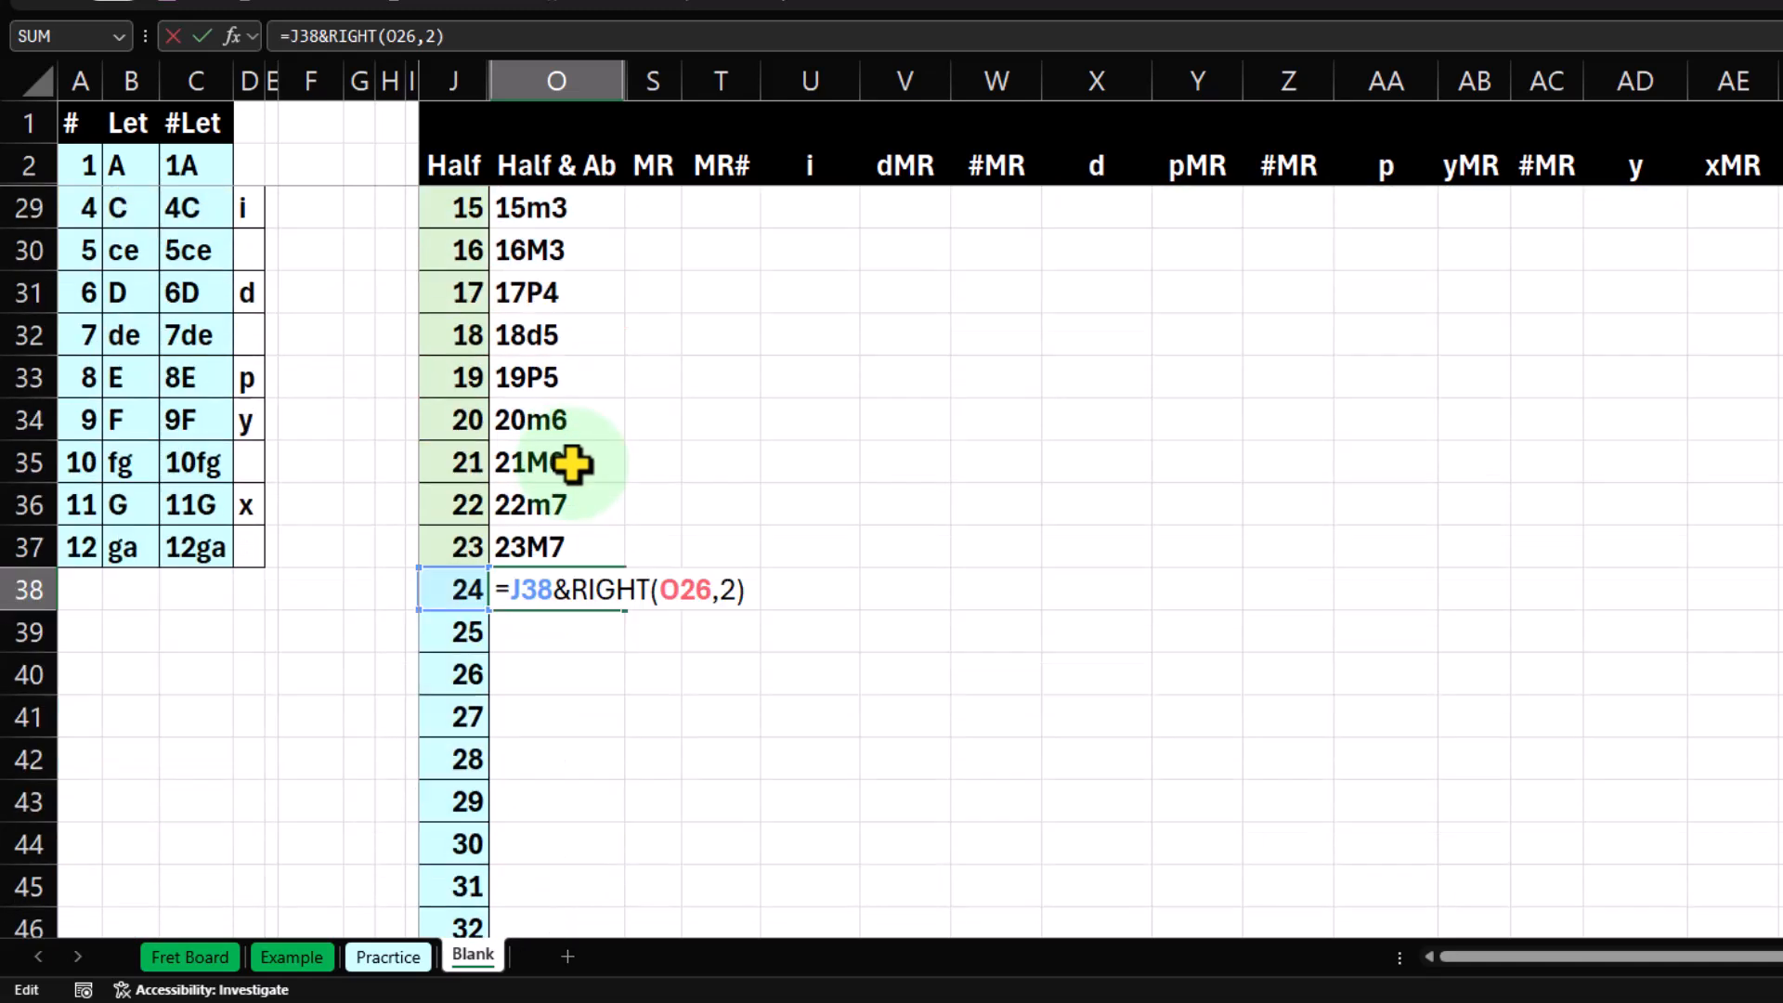
pyautogui.press('Return')
# Extend the Half & Ab formula from O38 down to O39 and compare its interval with 1m2 in O15.
pyautogui.click(538, 604)
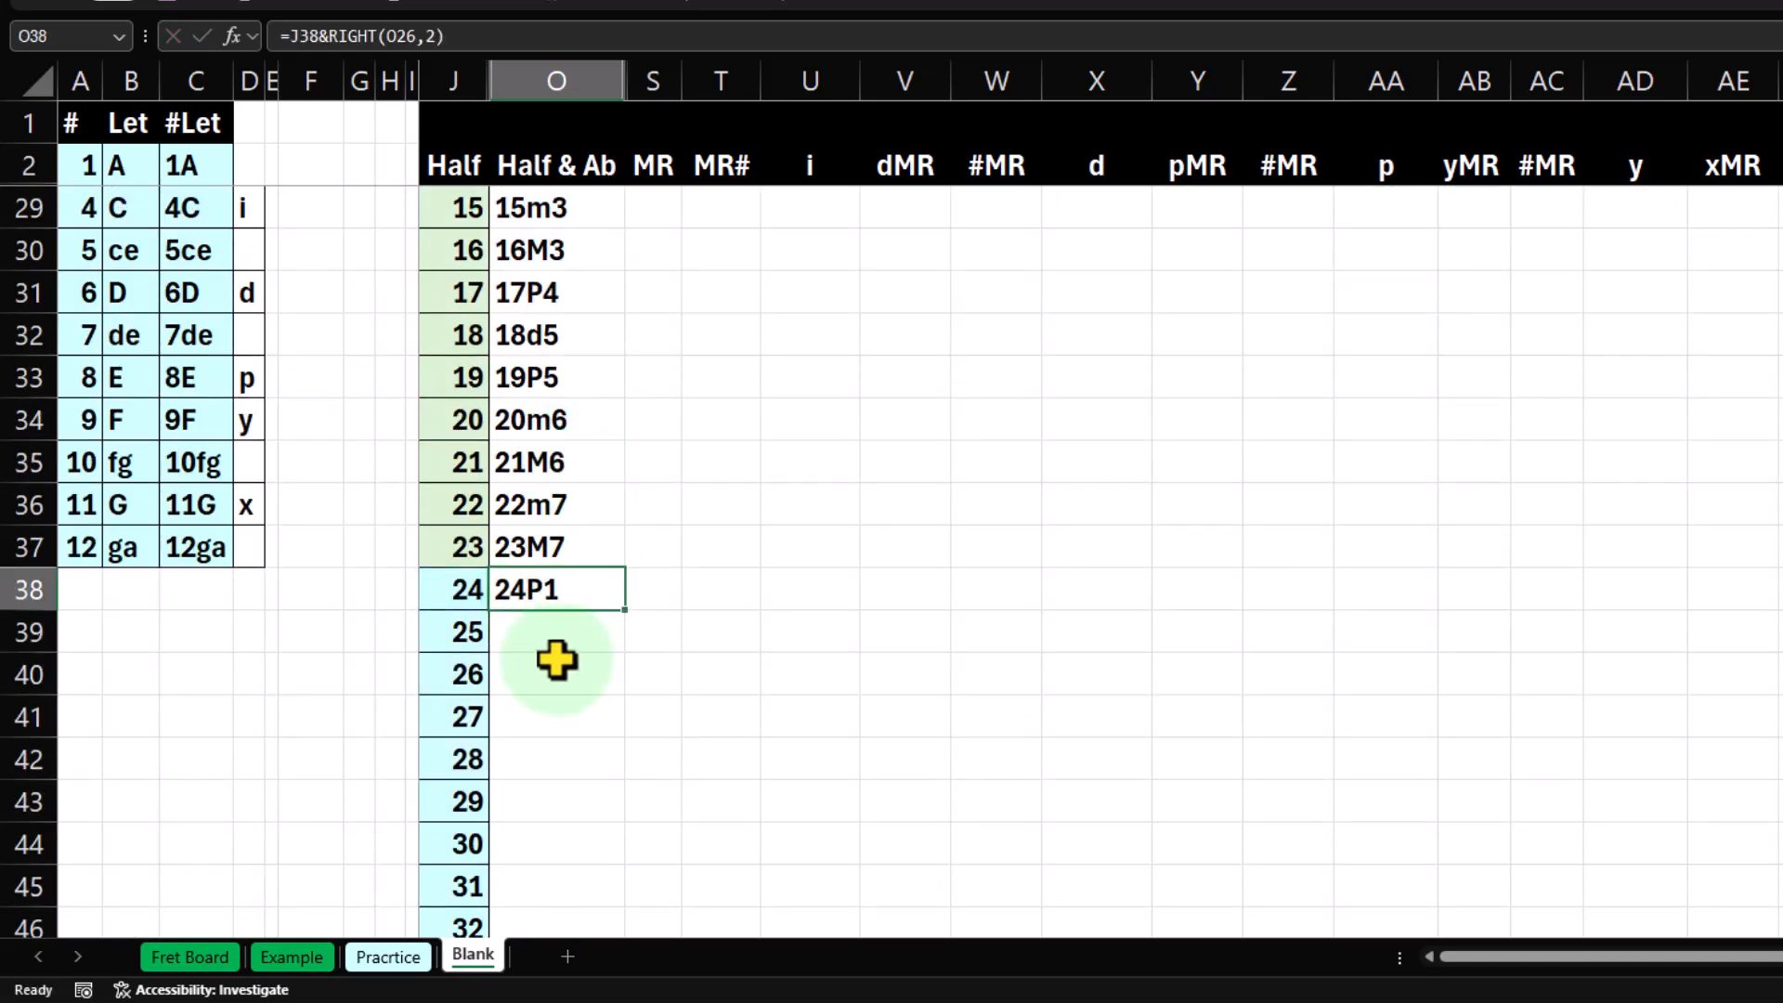
pyautogui.doubleClick(623, 606)
pyautogui.moveTo(619, 607); pyautogui.dragTo(604, 657)
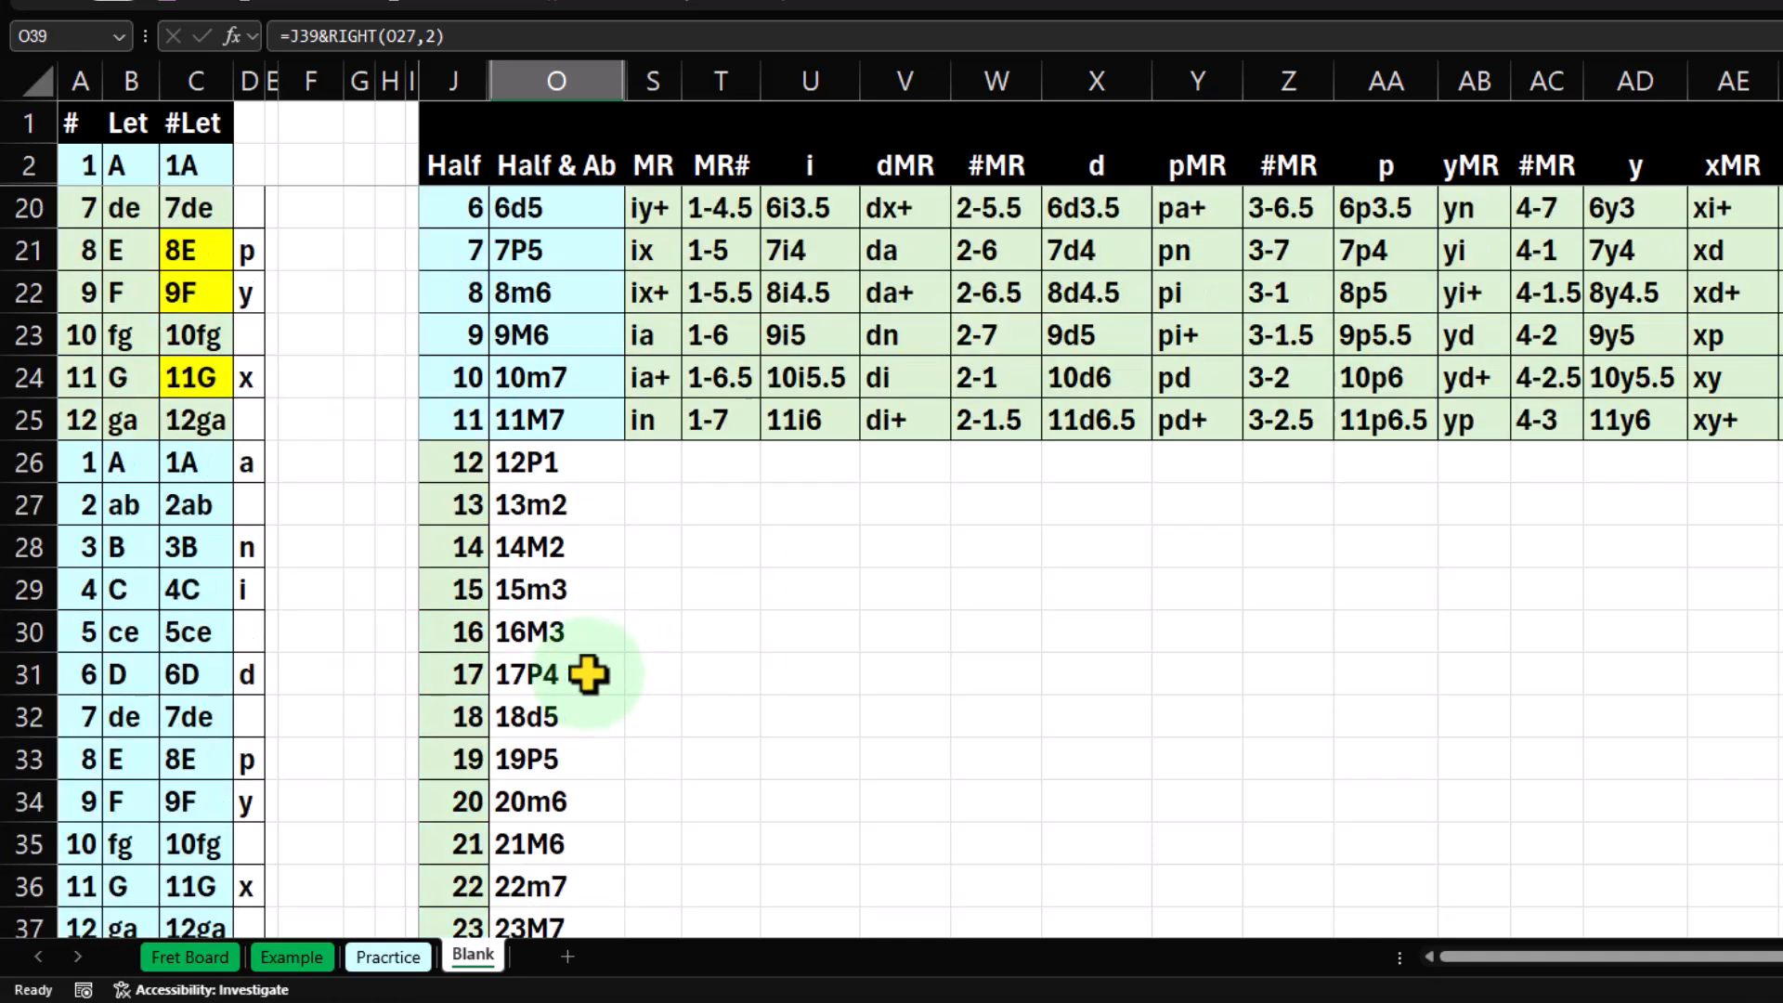
pyautogui.scroll(2, 589, 650)
pyautogui.click(557, 289)
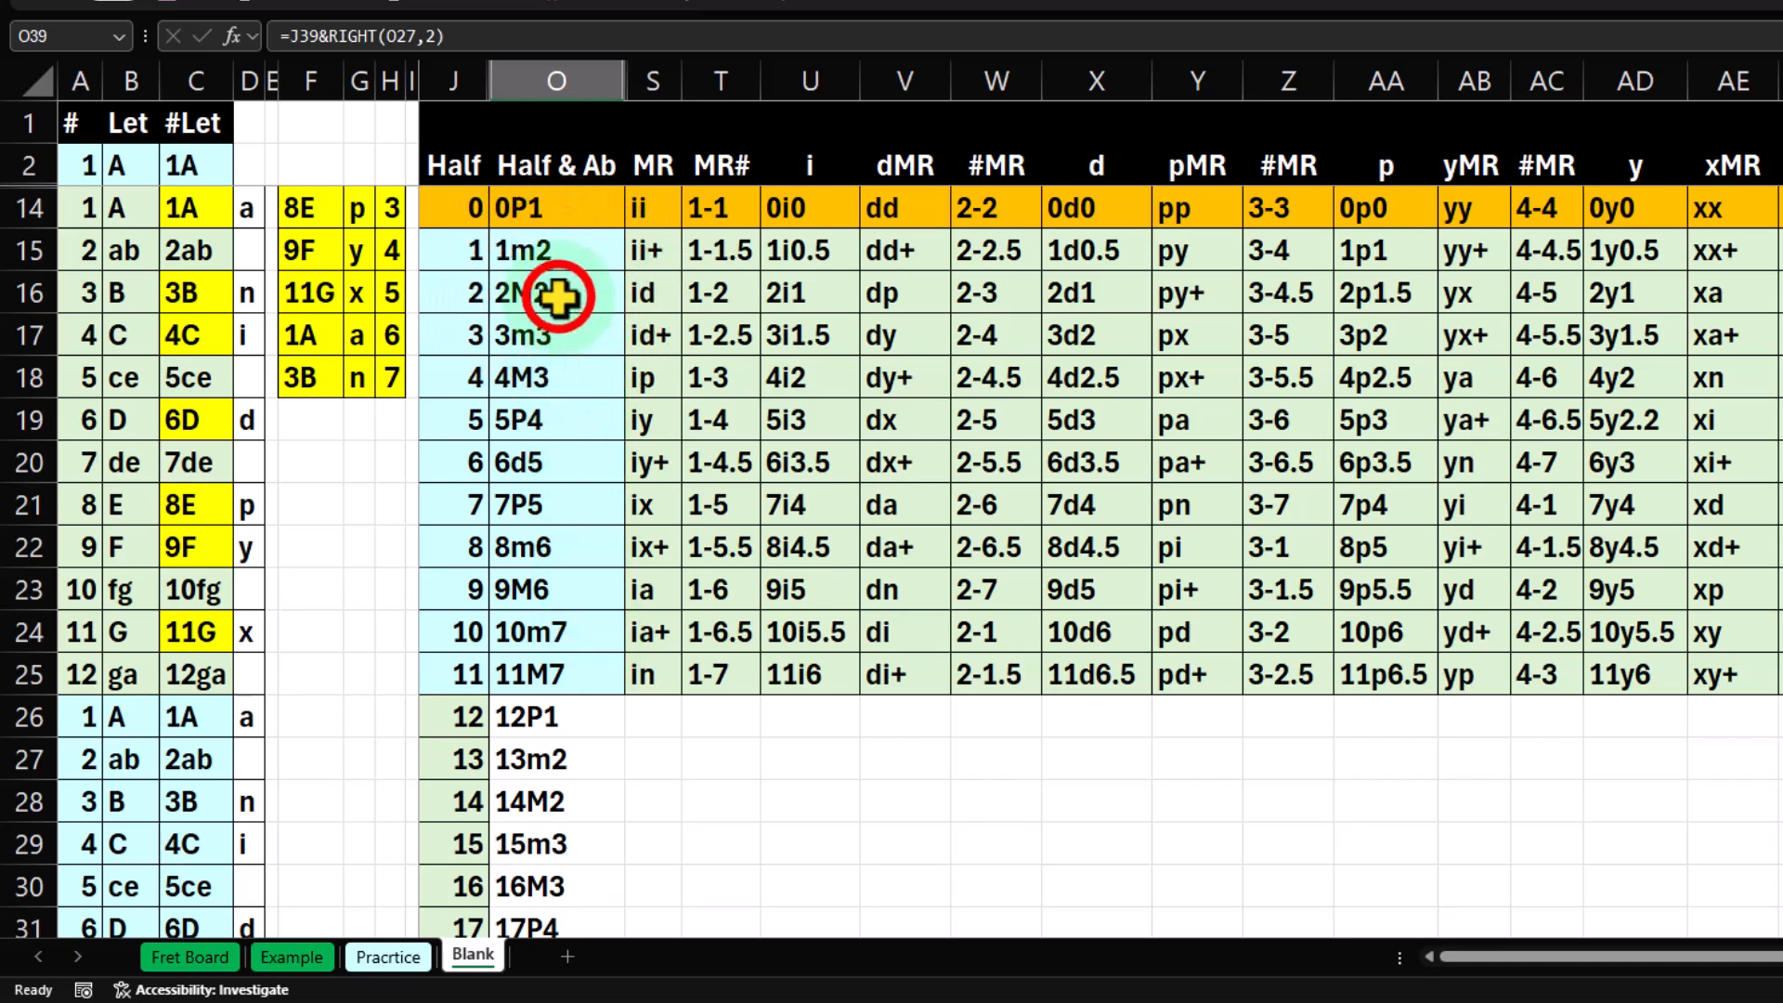
pyautogui.click(557, 249)
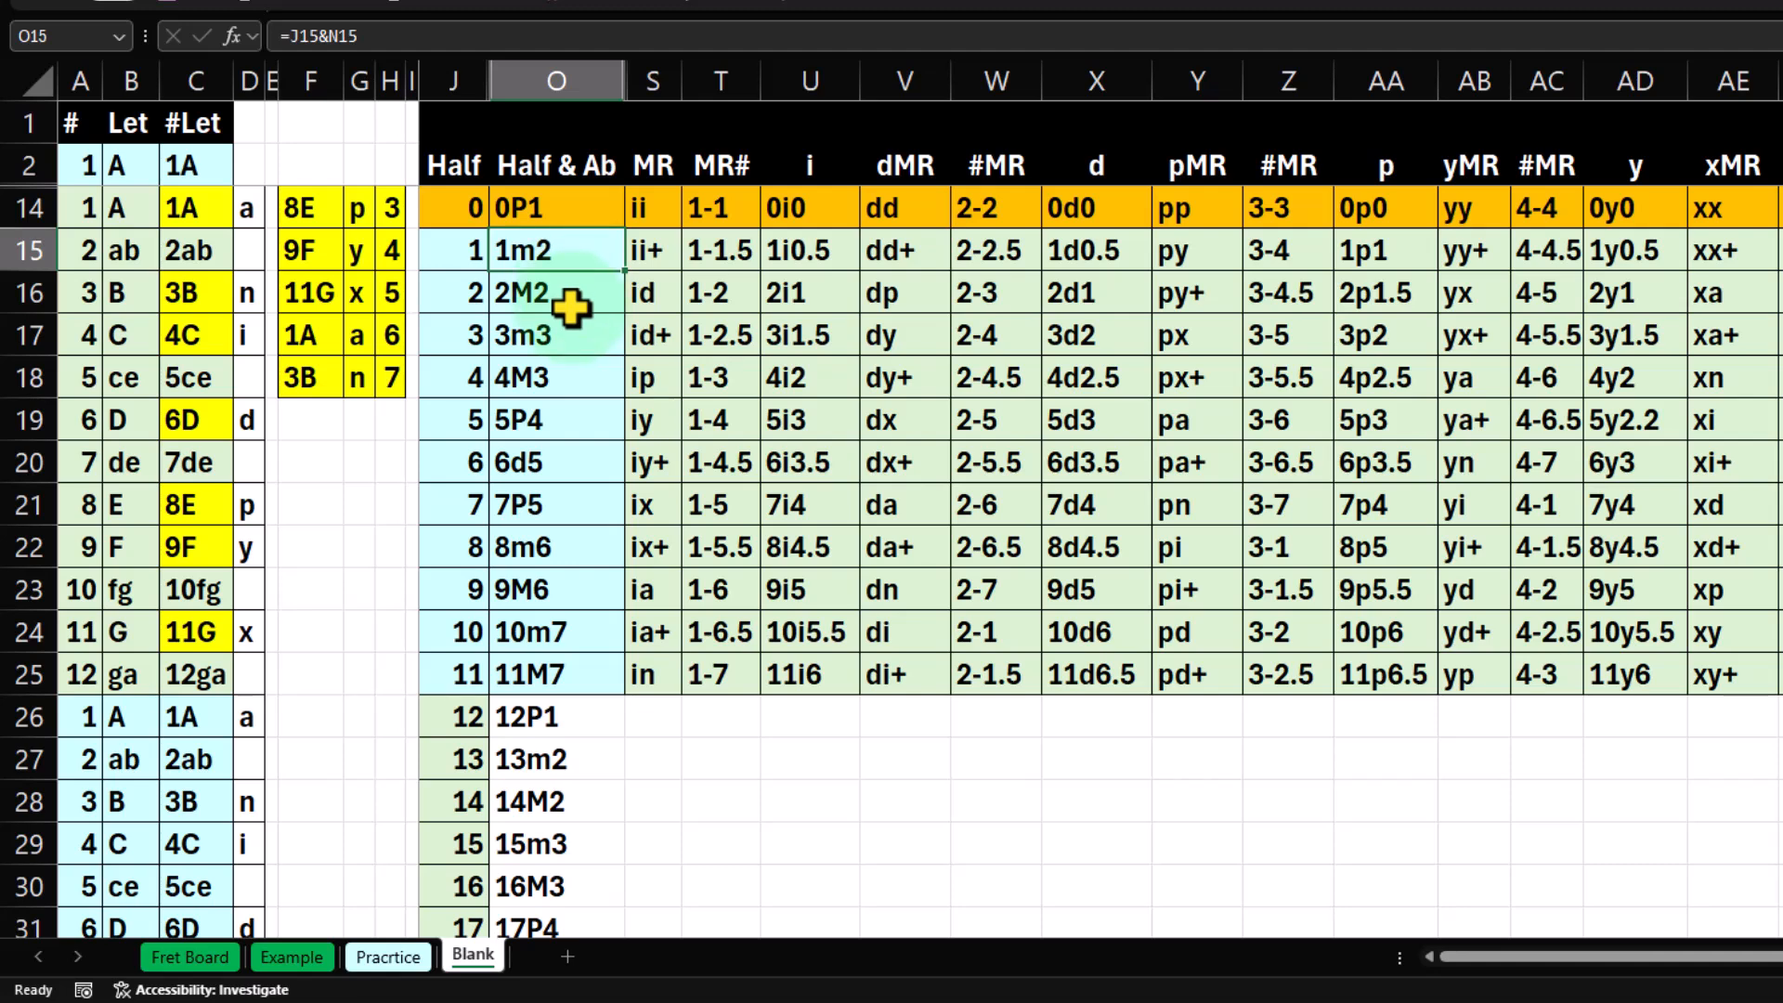
# Extend the Half & Ab formula from O39 down through O49 for half steps 26 to 35.
pyautogui.scroll(-4, 570, 307)
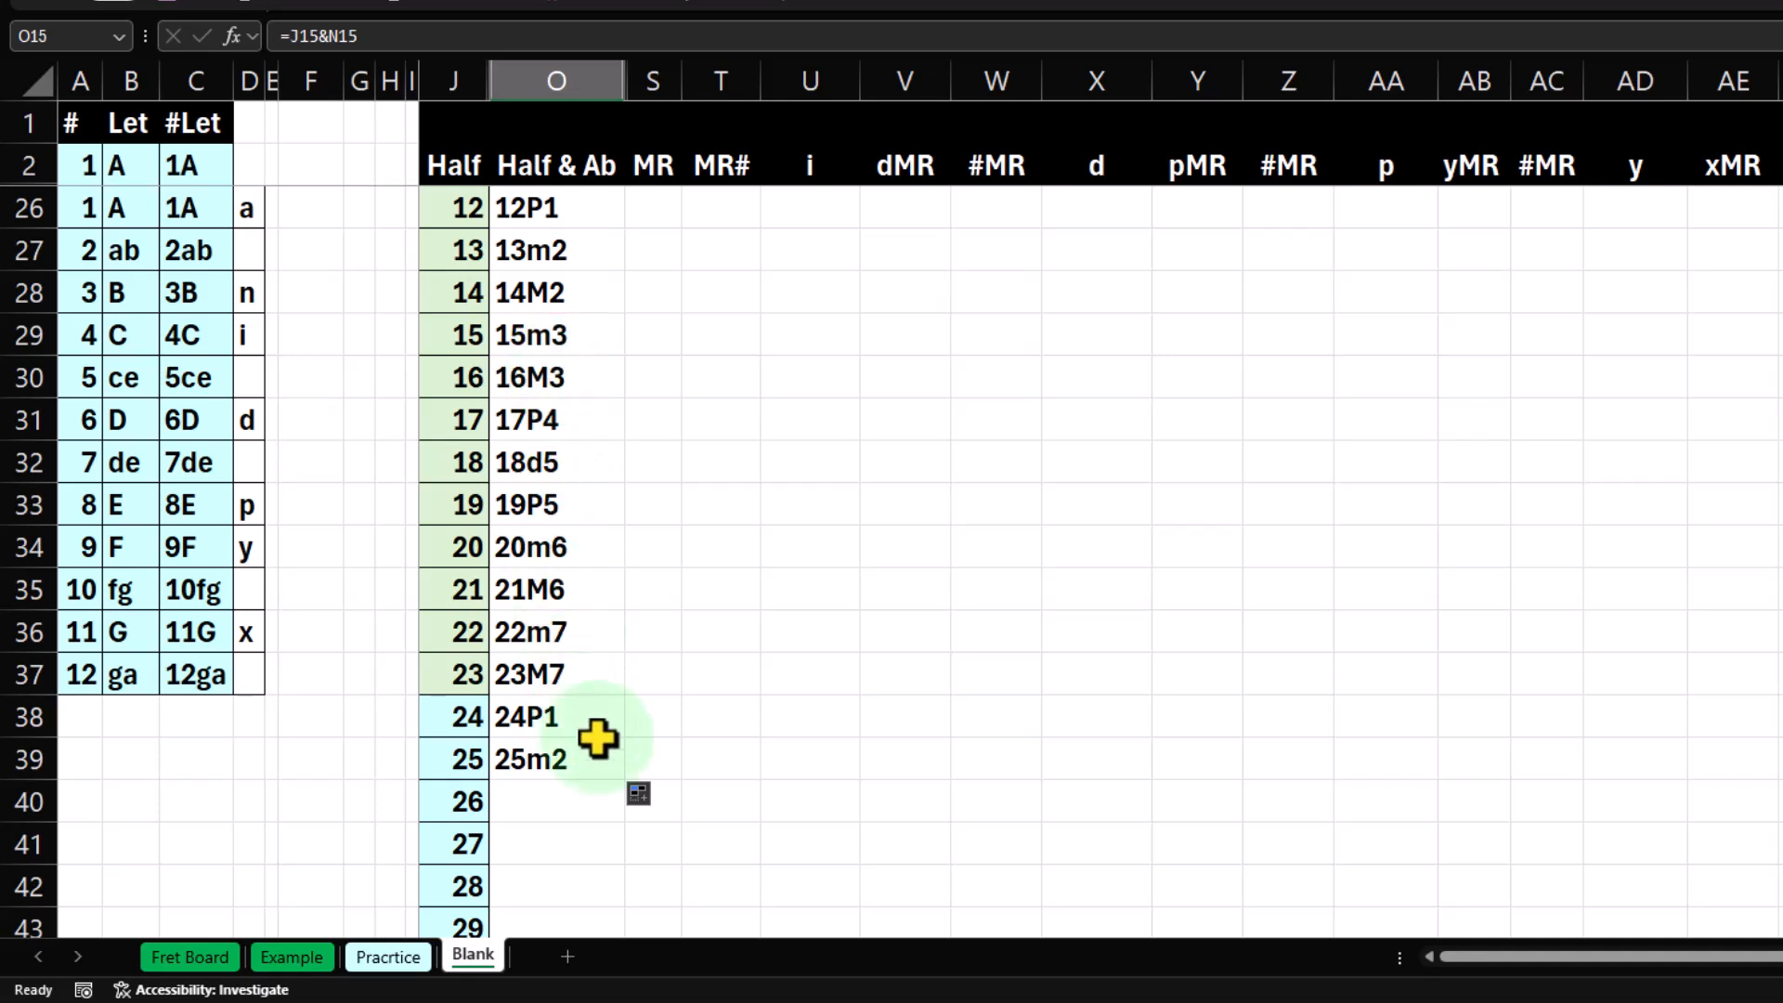
pyautogui.click(588, 760)
pyautogui.scroll(-2, 591, 767)
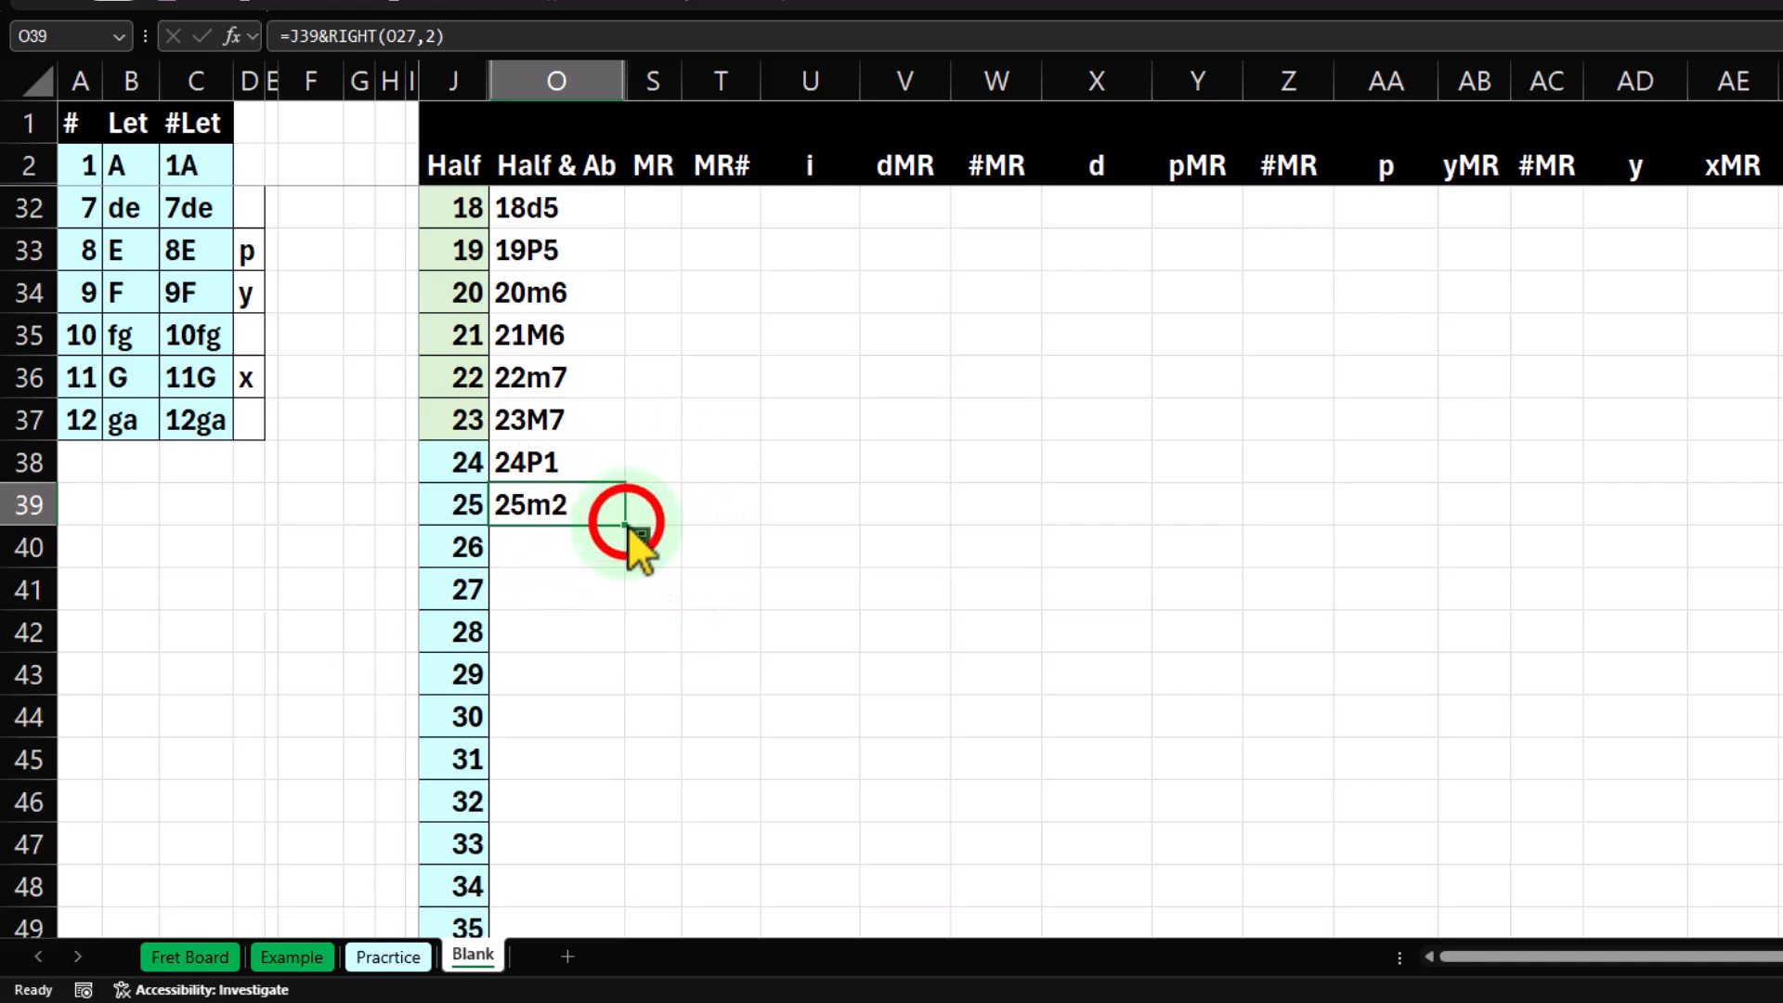
pyautogui.moveTo(627, 526)
pyautogui.mouseDown()
pyautogui.moveTo(632, 843)
pyautogui.moveTo(628, 824)
pyautogui.mouseUp()
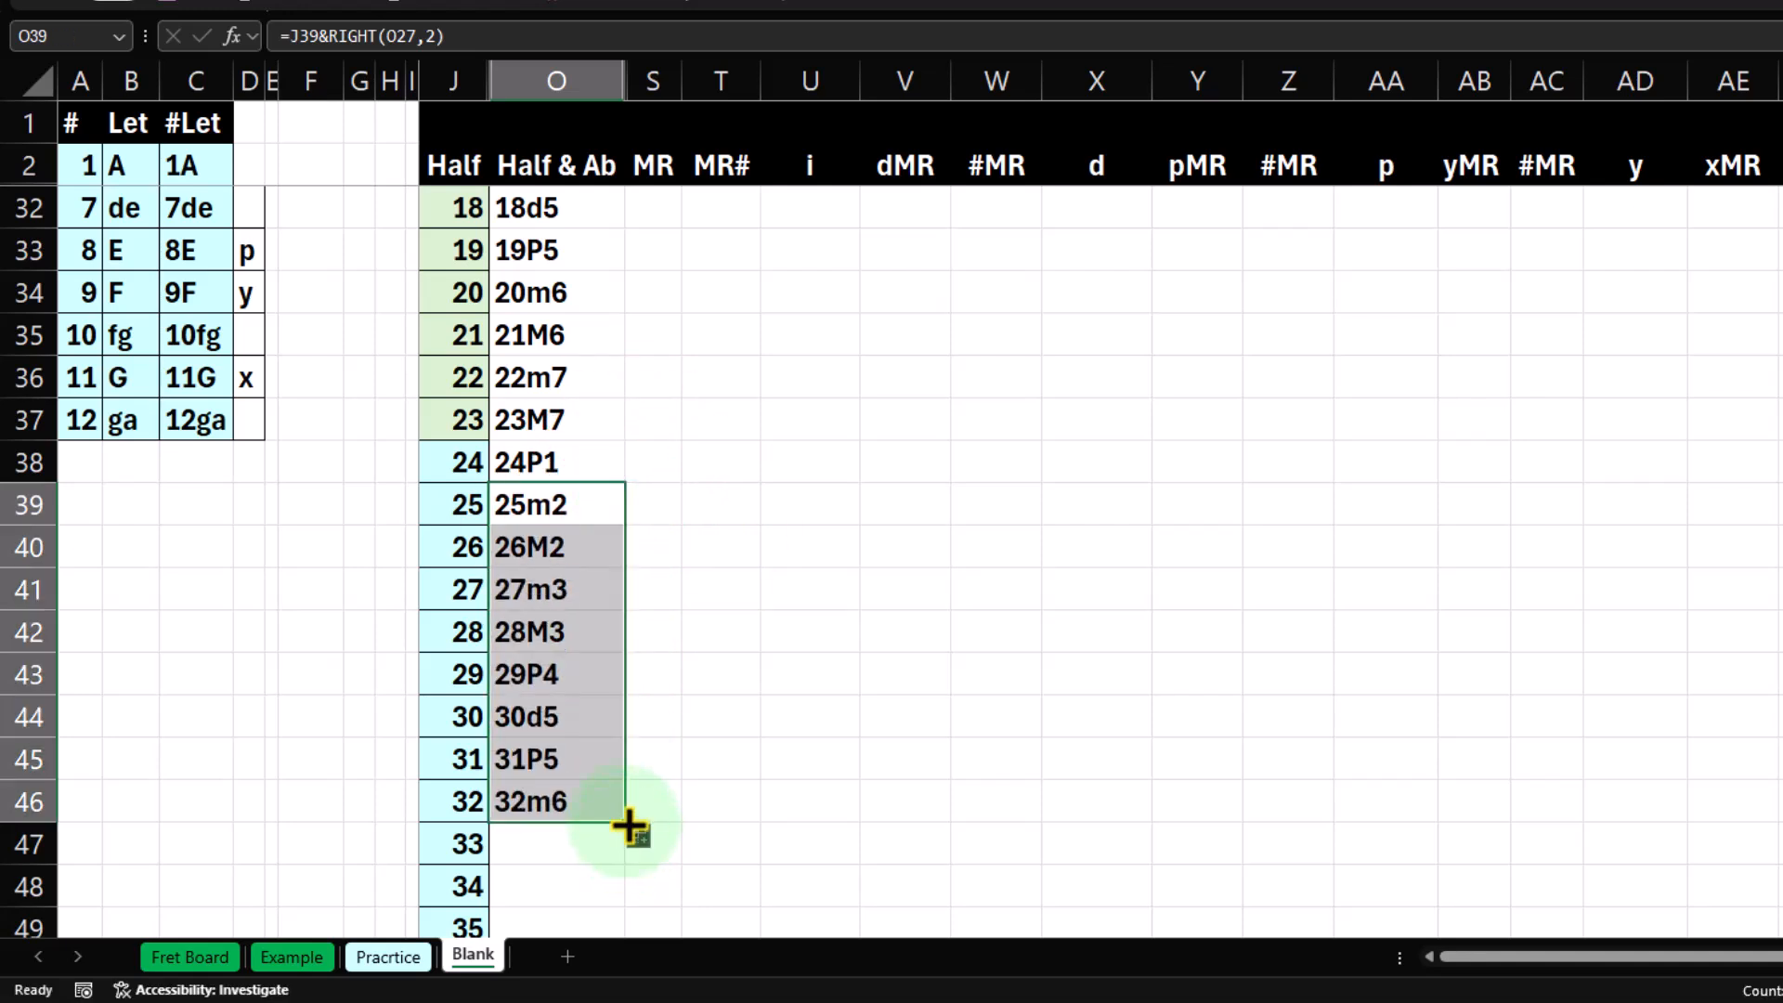
pyautogui.scroll(-2, 622, 762)
pyautogui.moveTo(627, 569); pyautogui.dragTo(623, 707)
# Fill the second-octave Half & Ab cells O26:O37 with light green to match the neighbouring Half column.
pyautogui.scroll(1, 605, 772)
pyautogui.scroll(4, 605, 772)
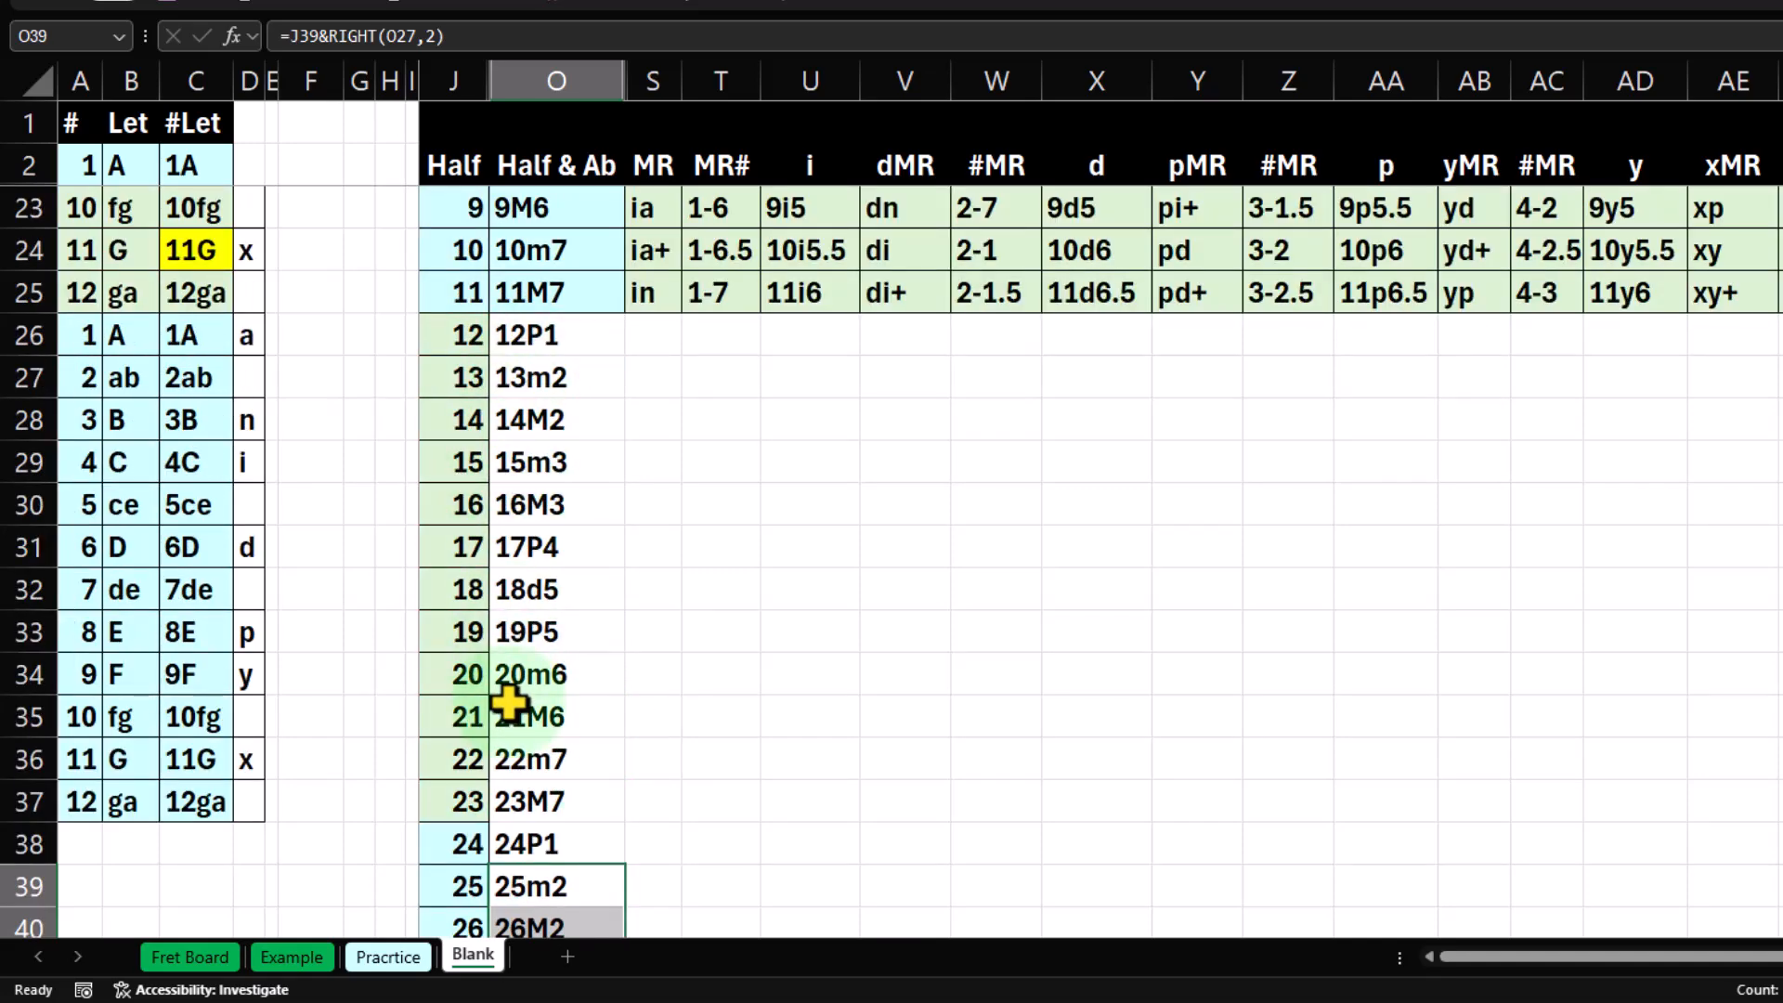
pyautogui.scroll(2, 509, 703)
pyautogui.scroll(1, 493, 692)
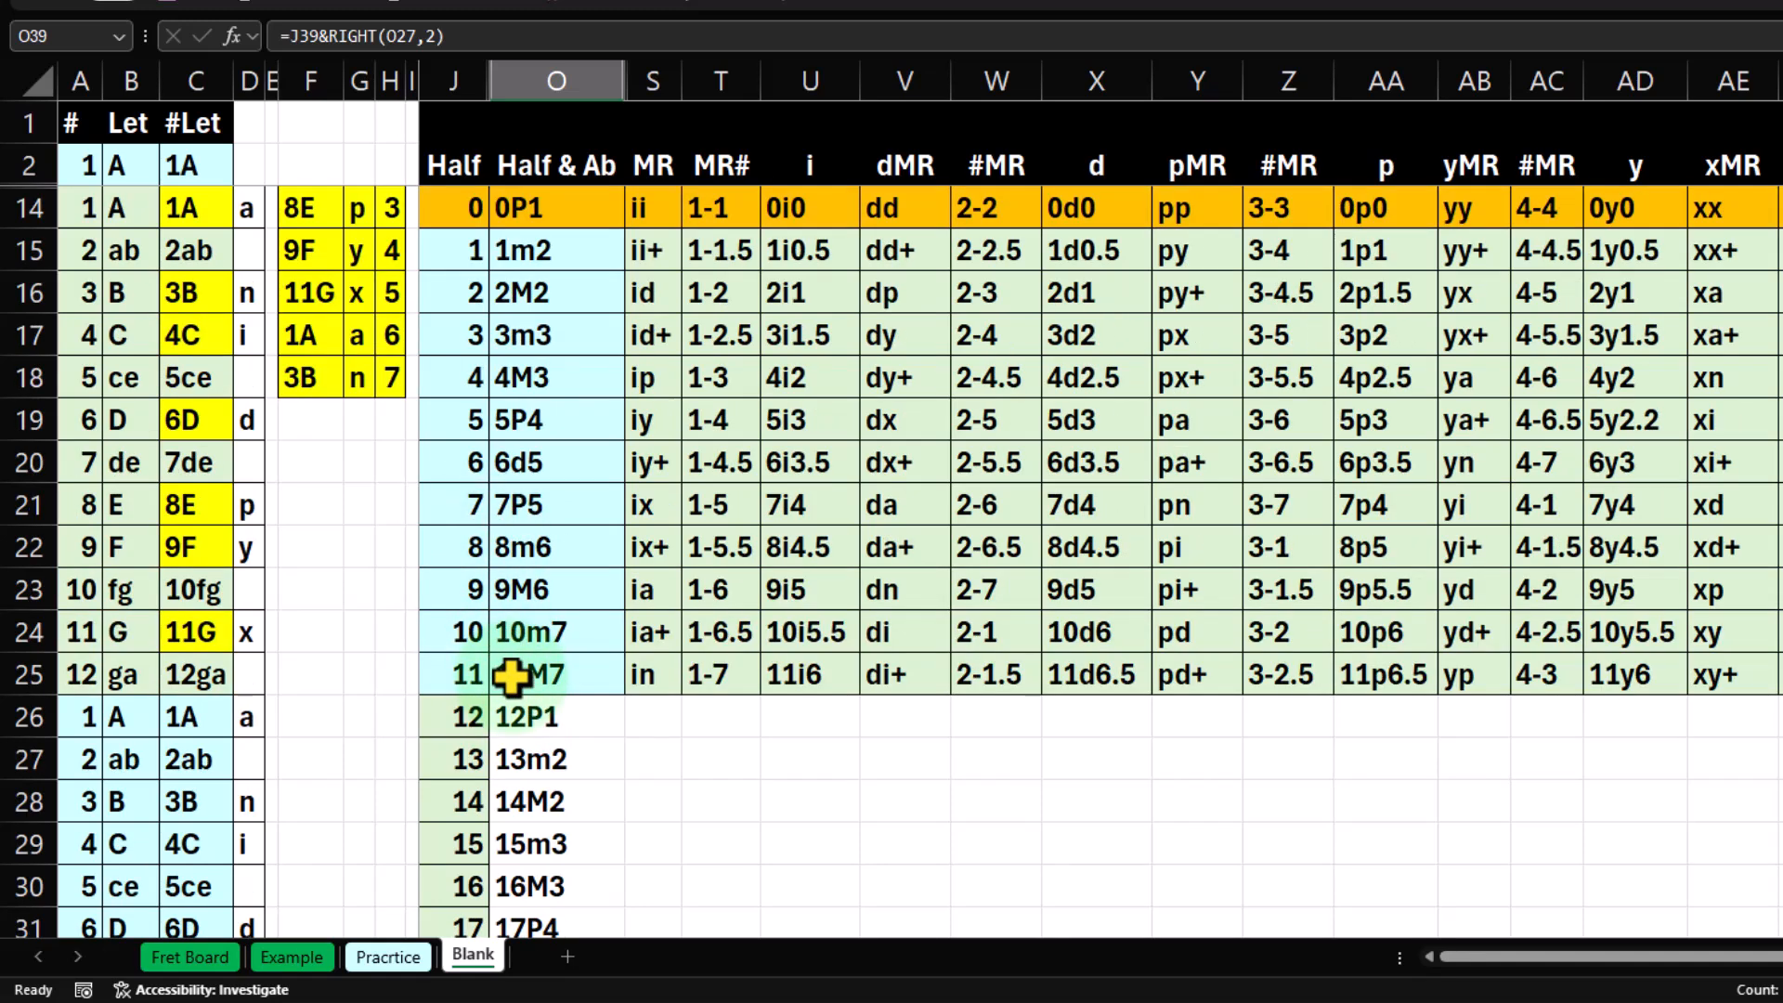
pyautogui.scroll(-2, 511, 679)
pyautogui.moveTo(558, 465); pyautogui.dragTo(548, 799)
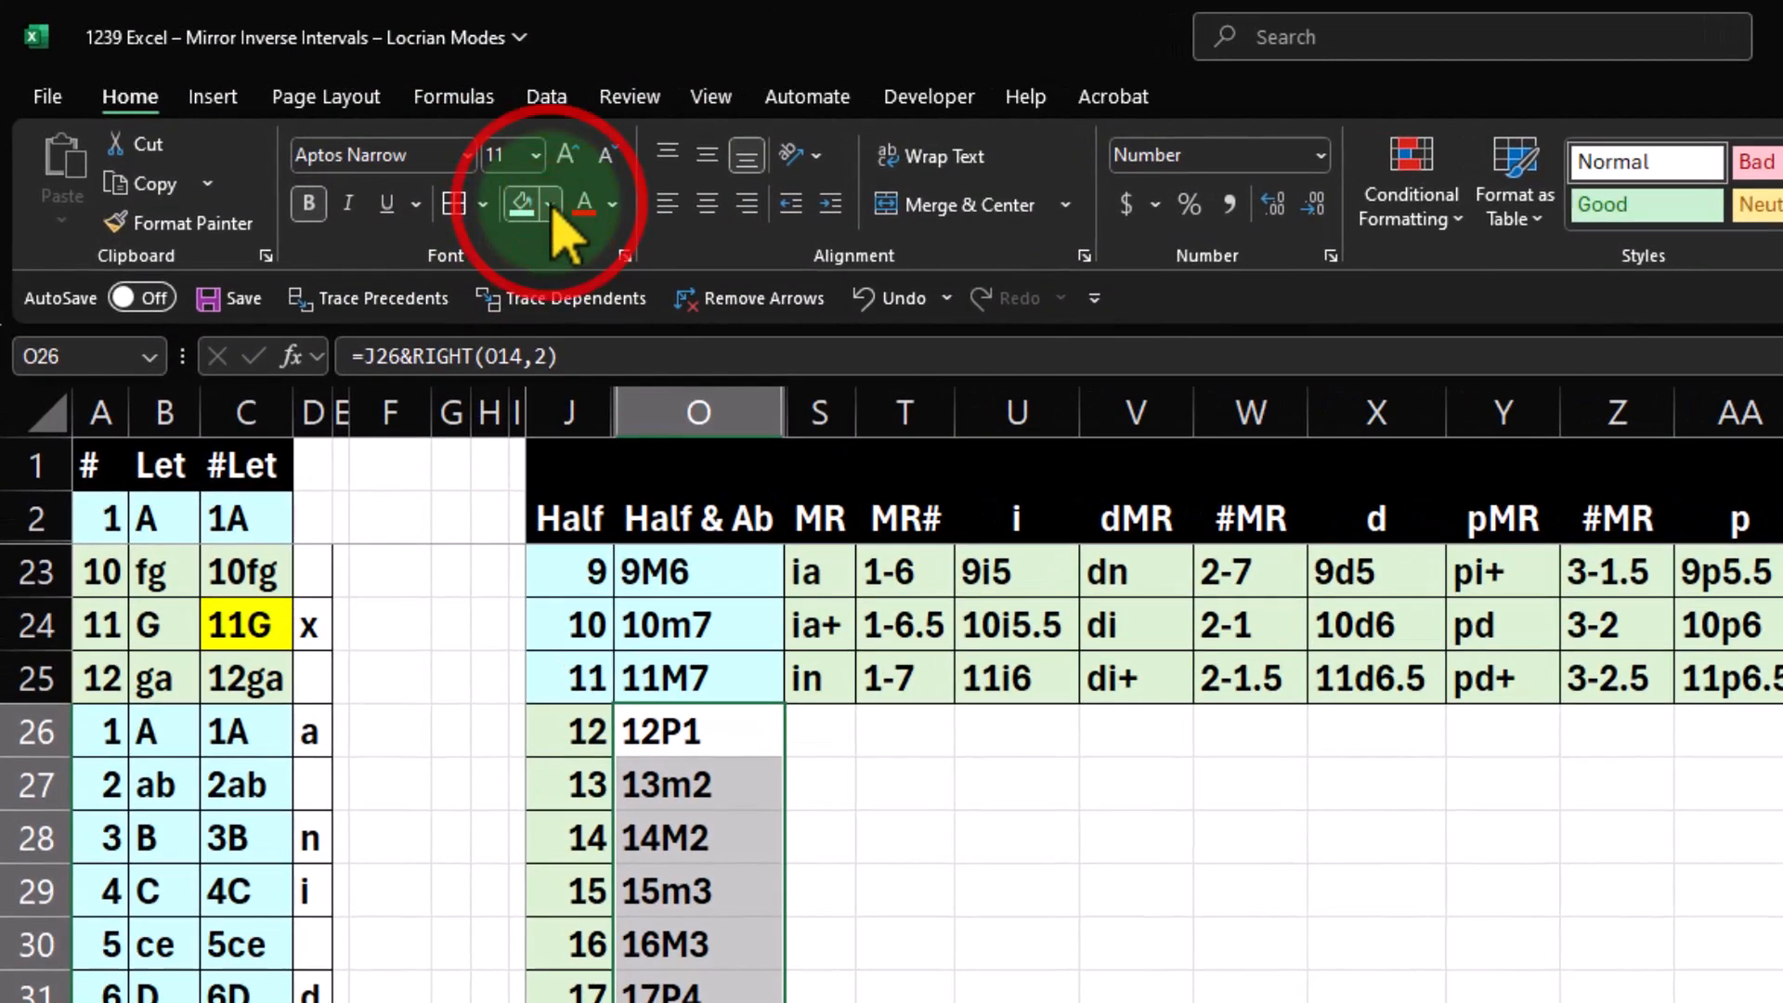
pyautogui.click(354, 87)
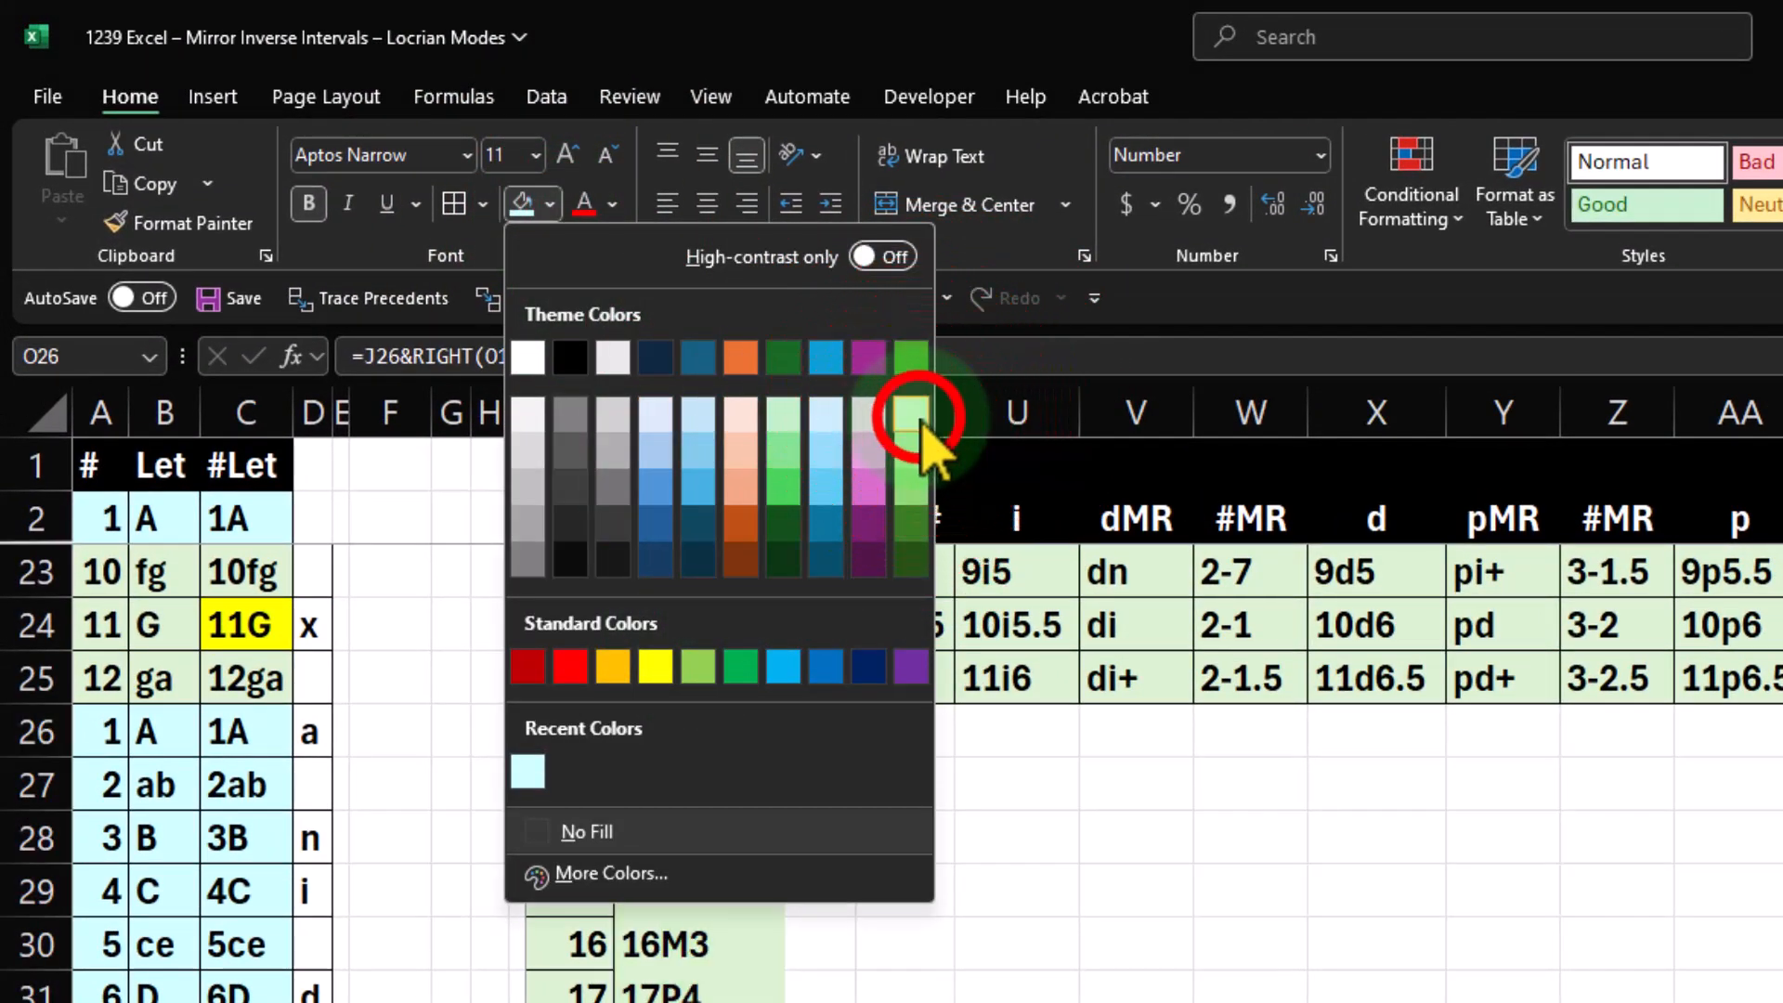
pyautogui.click(911, 415)
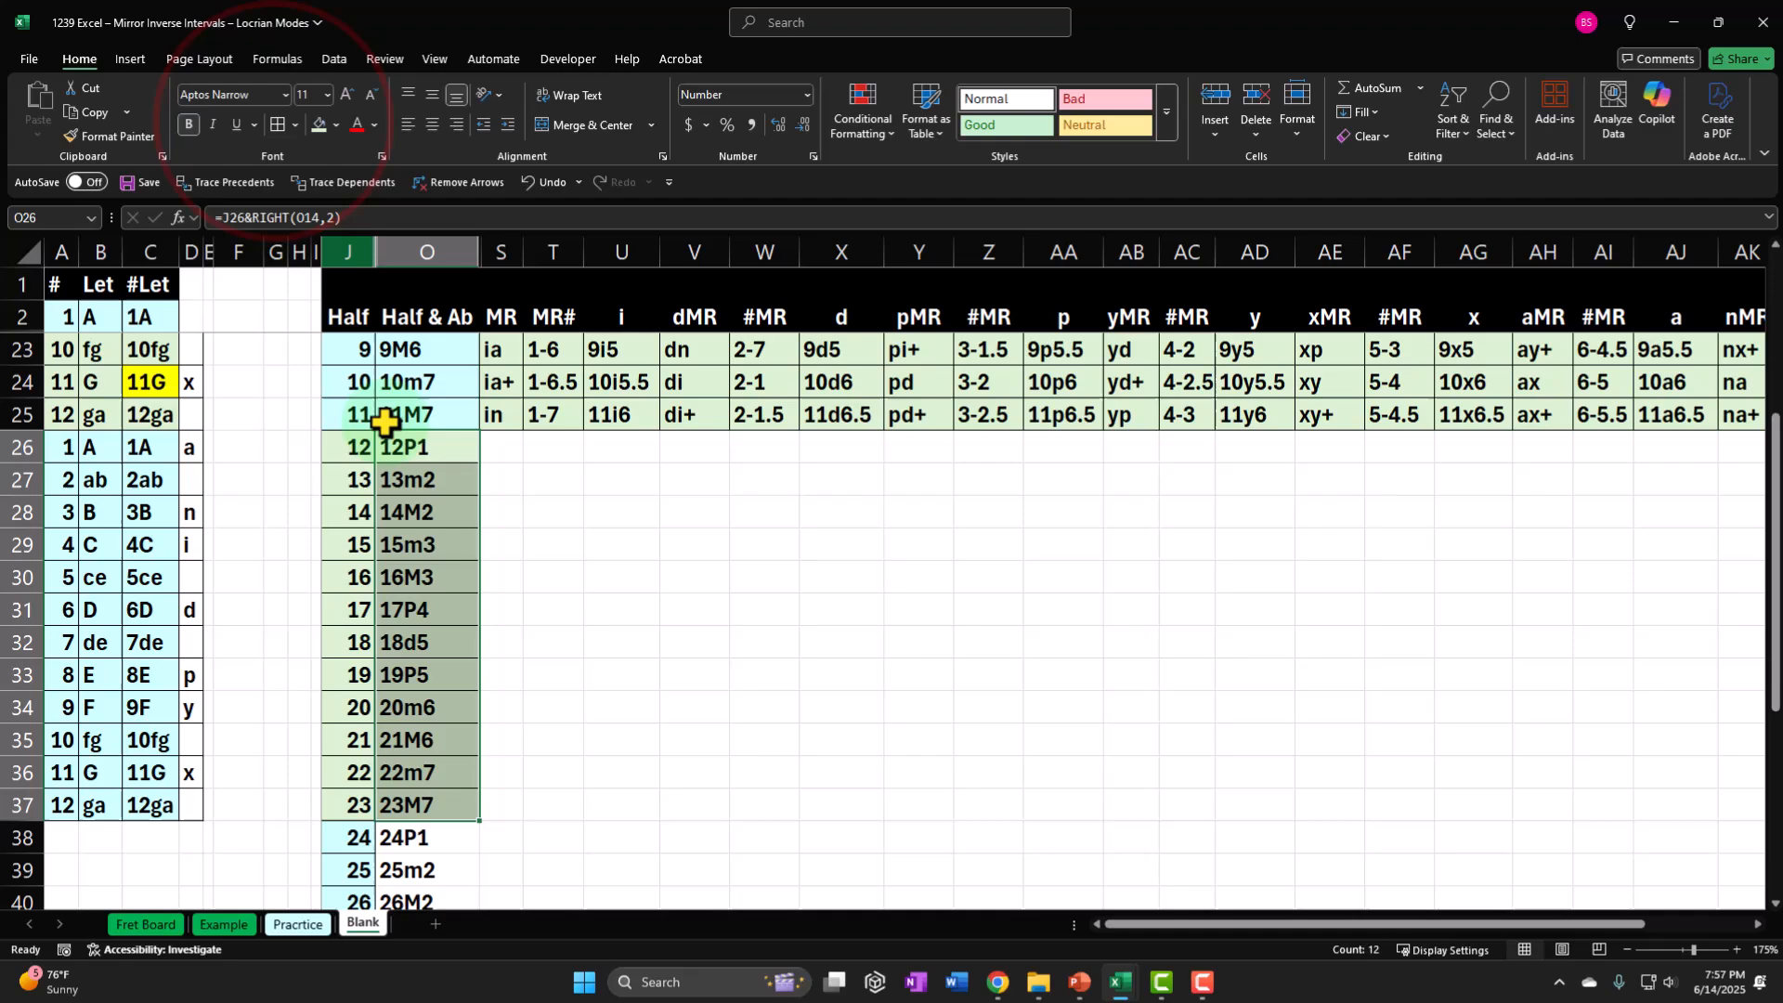
# Fill the third-octave Half & Ab cells O38:O49 with the recently used light cyan and add cell borders.
pyautogui.scroll(-3, 715, 993)
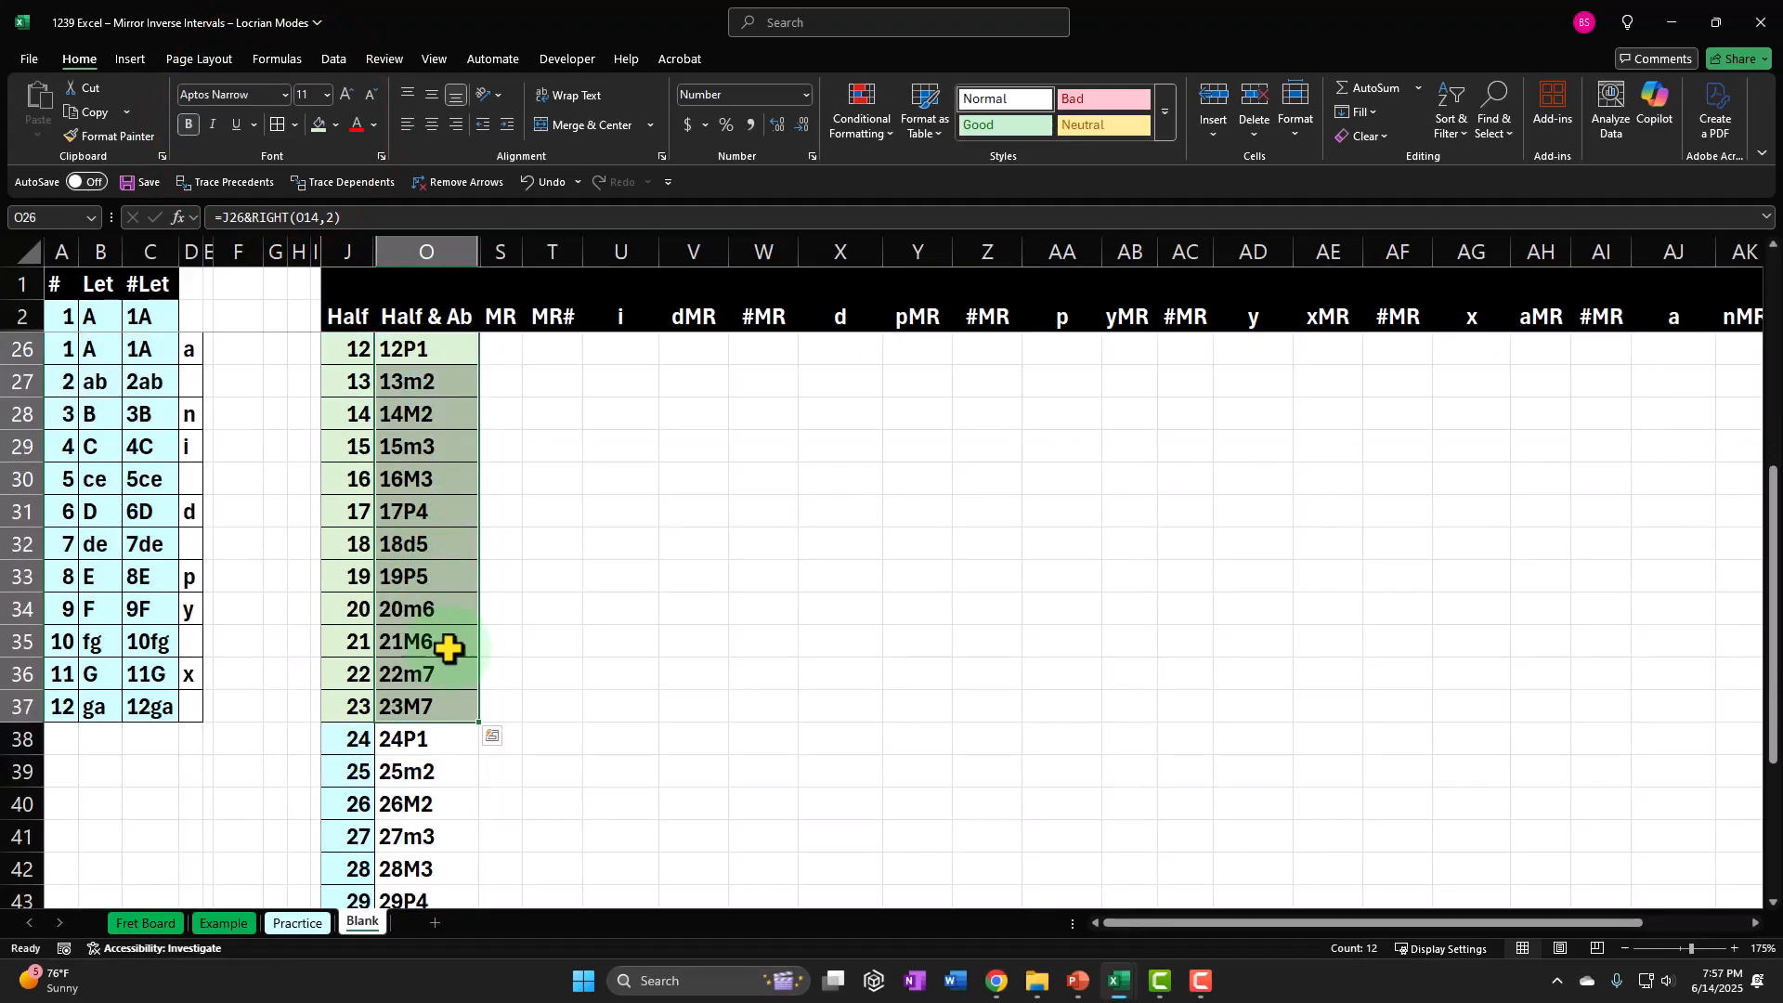
pyautogui.scroll(1, 441, 734)
pyautogui.moveTo(435, 743); pyautogui.dragTo(441, 905)
pyautogui.moveTo(451, 481); pyautogui.dragTo(409, 836)
pyautogui.click(377, 140)
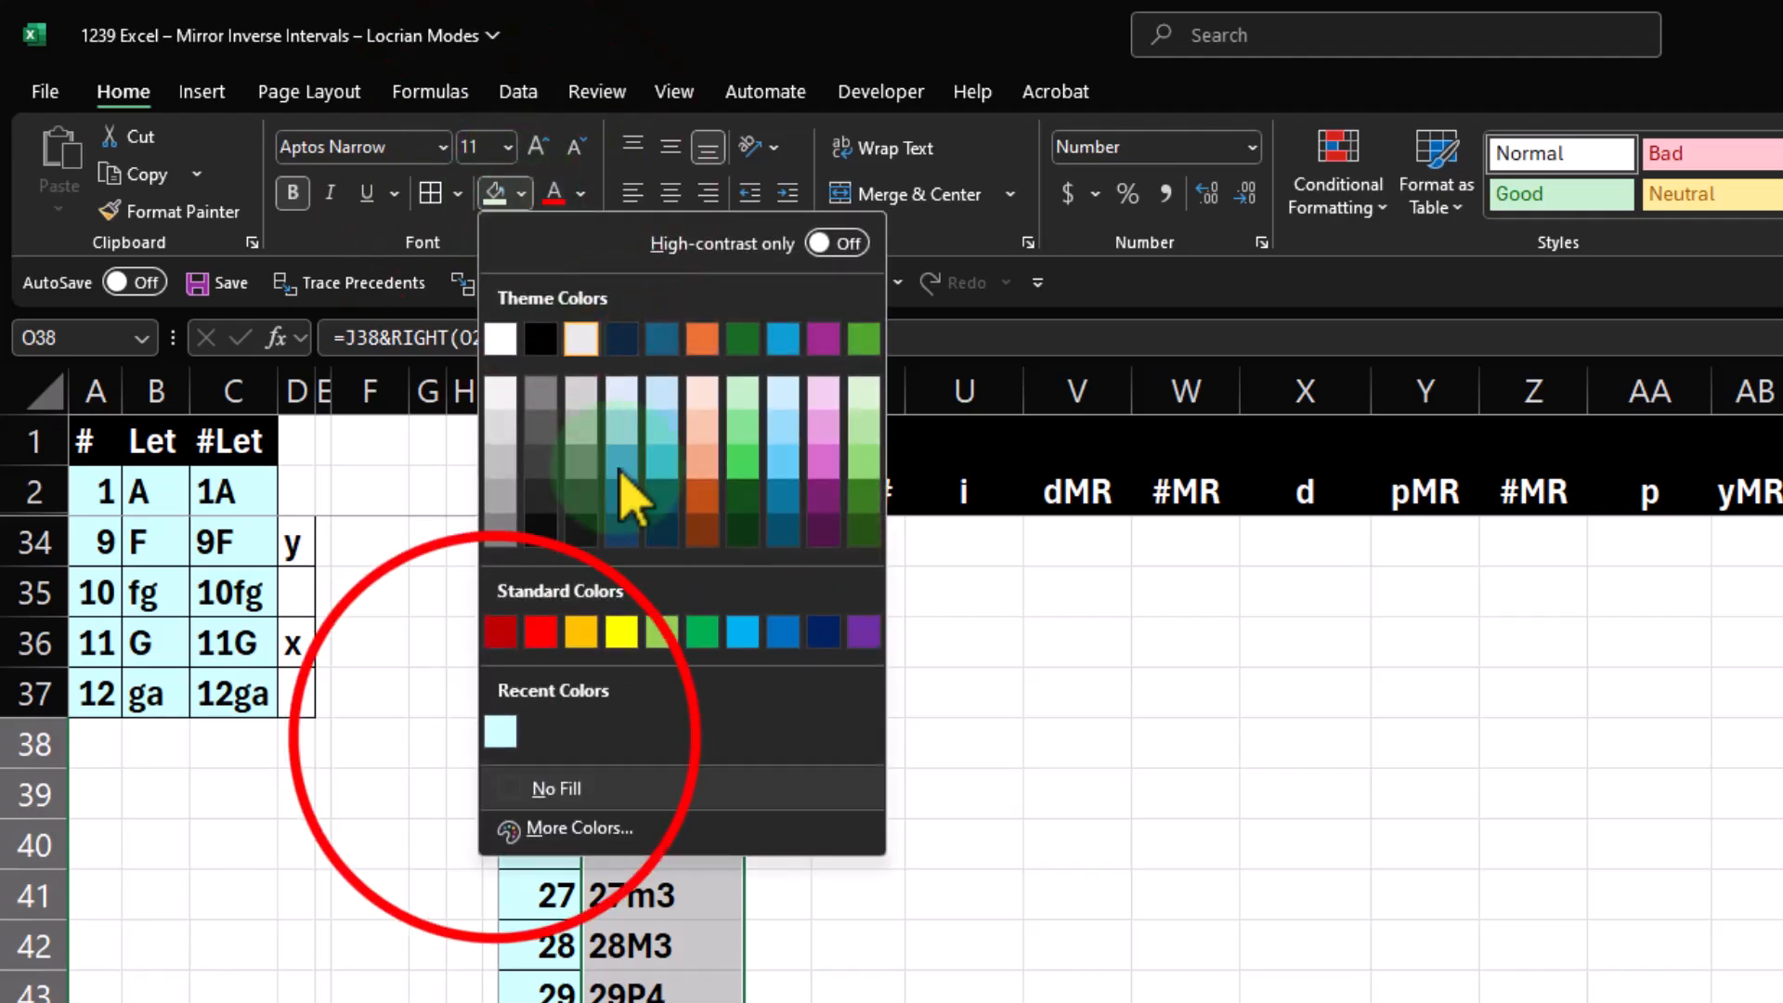
pyautogui.click(500, 733)
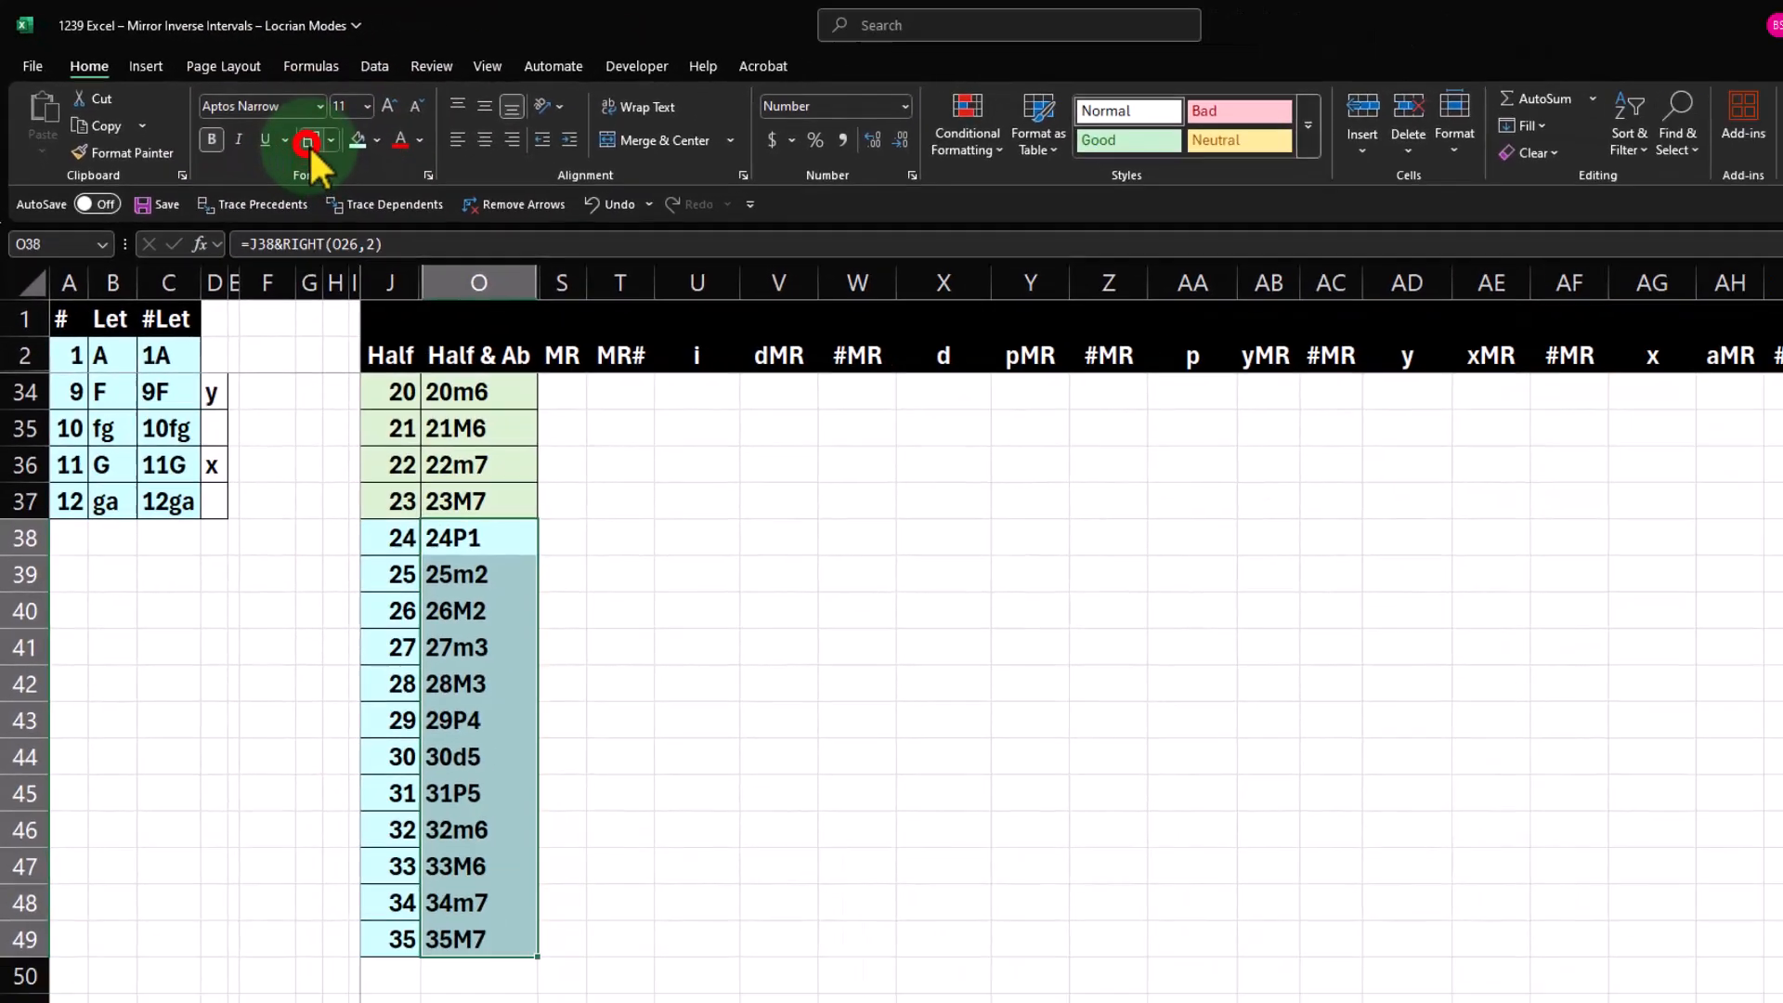
# Review the first-octave MR entries and the columns beside them, ending at the empty MR cell S26 for half step 12.
pyautogui.scroll(6, 391, 589)
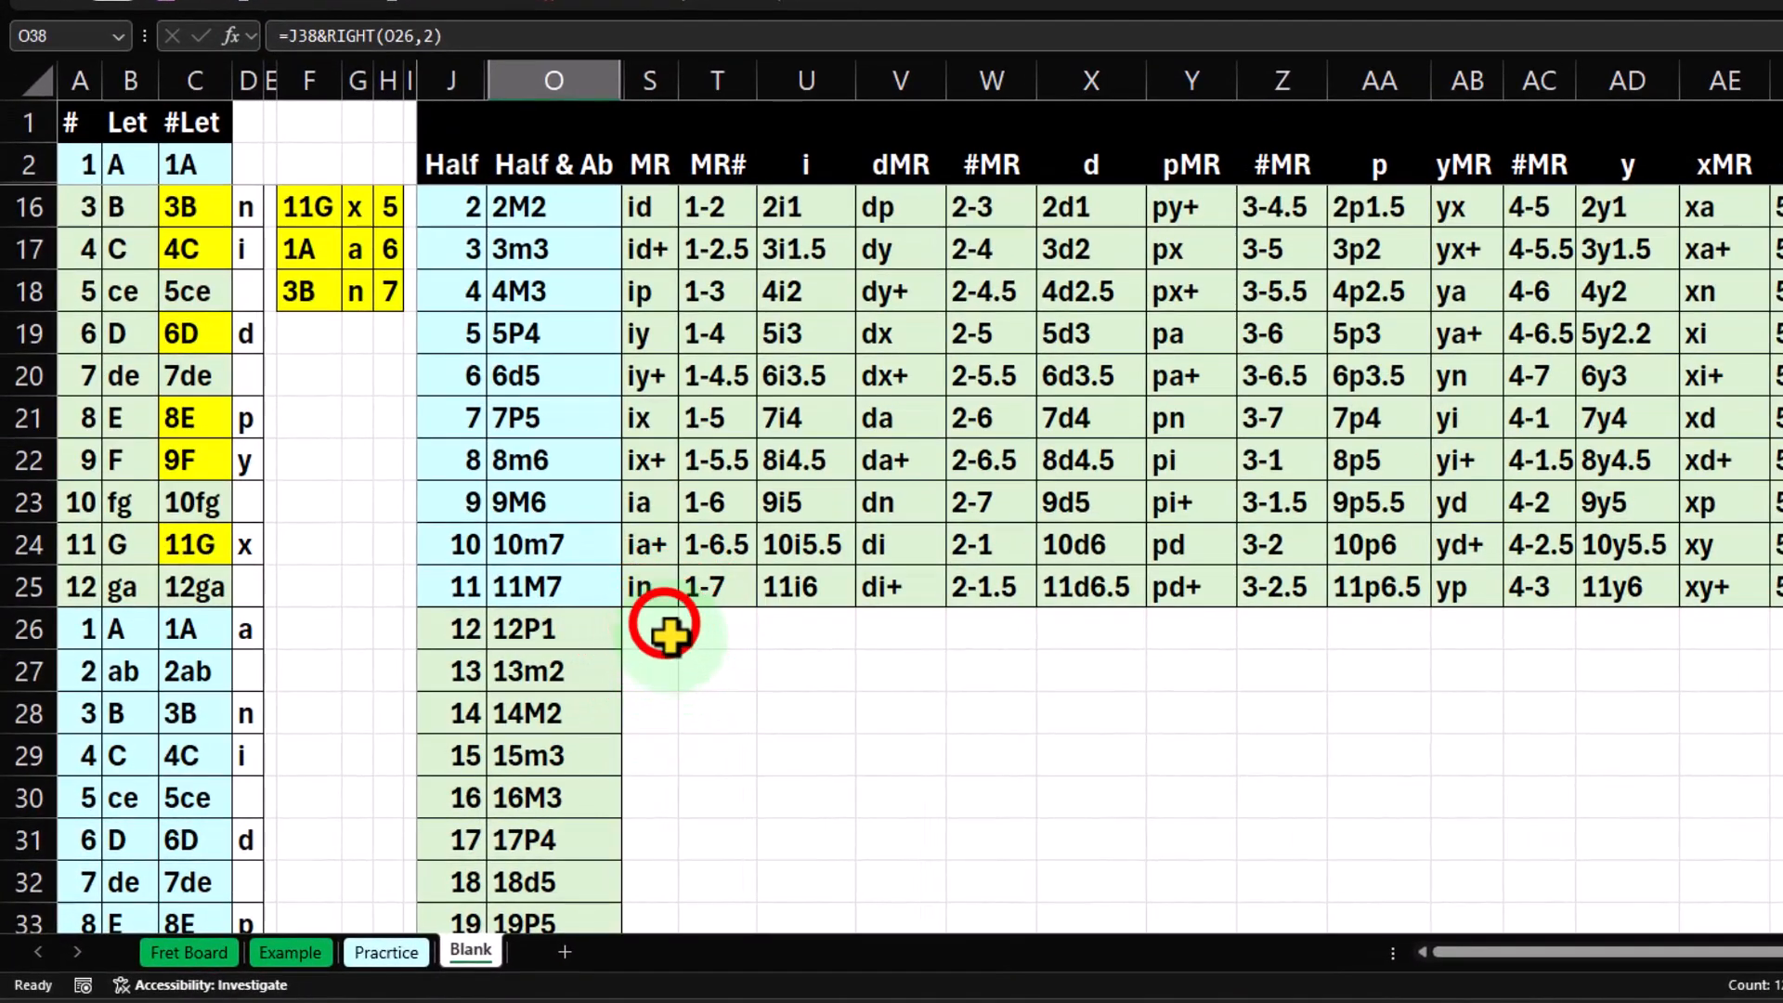
pyautogui.click(510, 673)
pyautogui.press('Up')
pyautogui.press('Up')
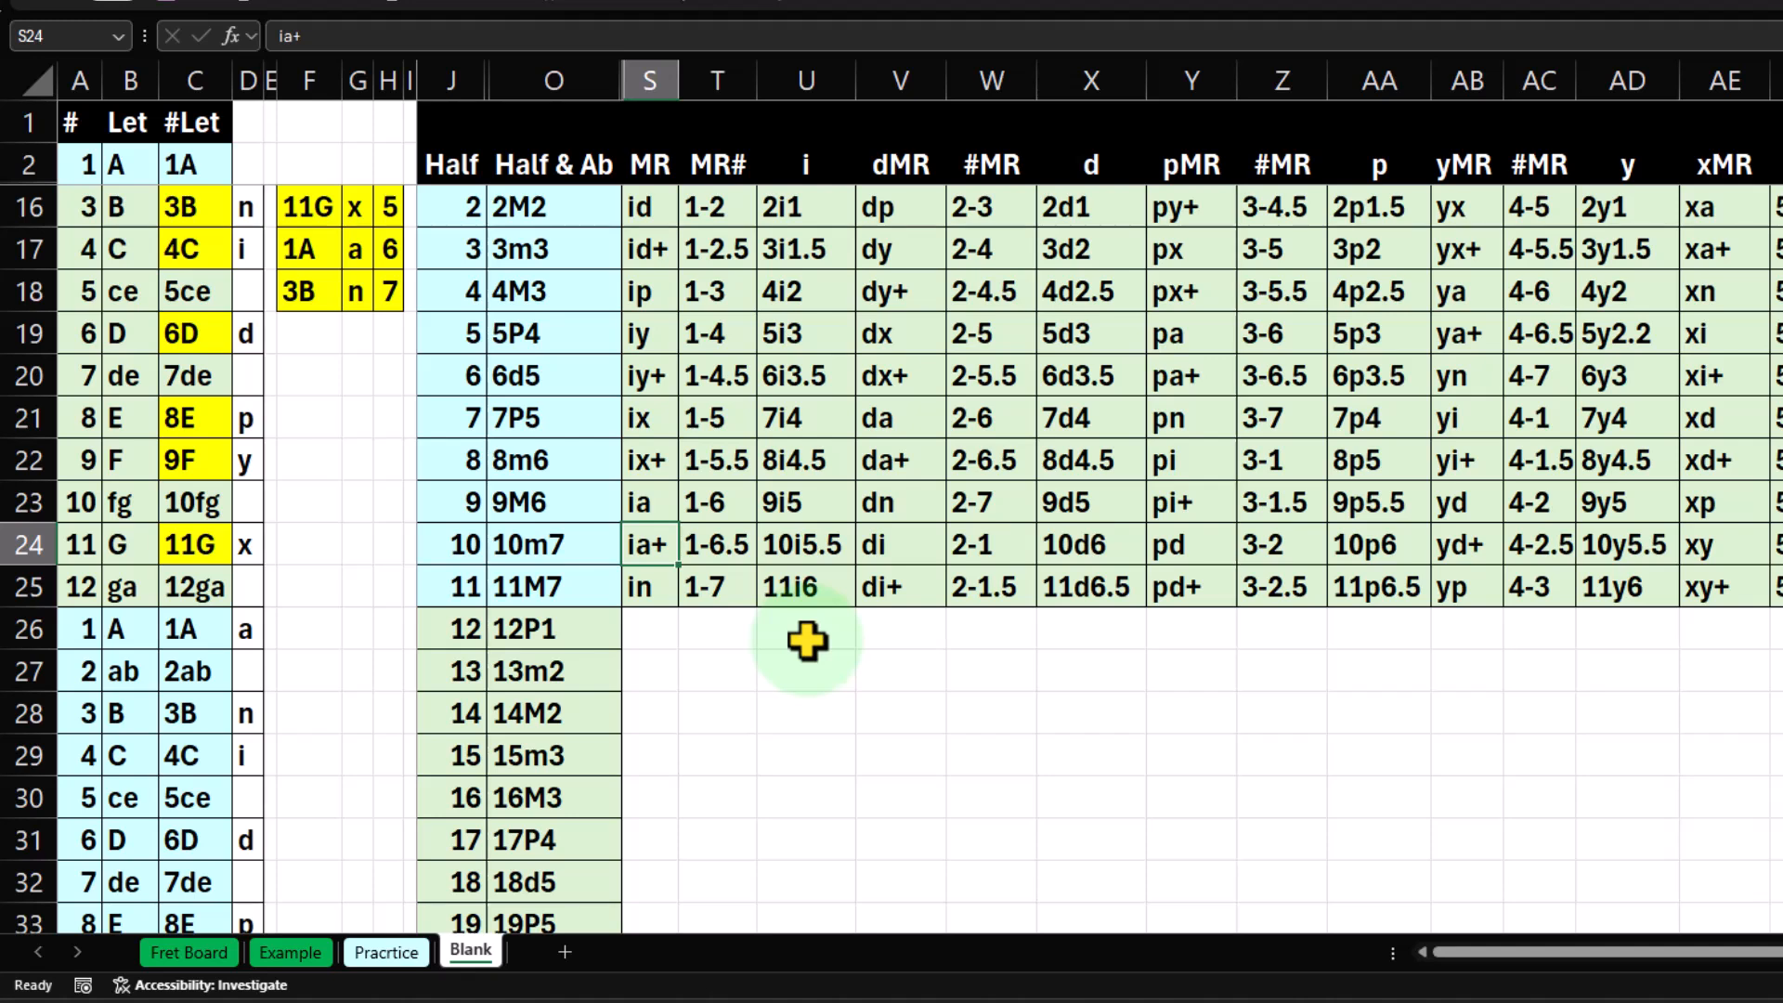
pyautogui.click(1778, 520)
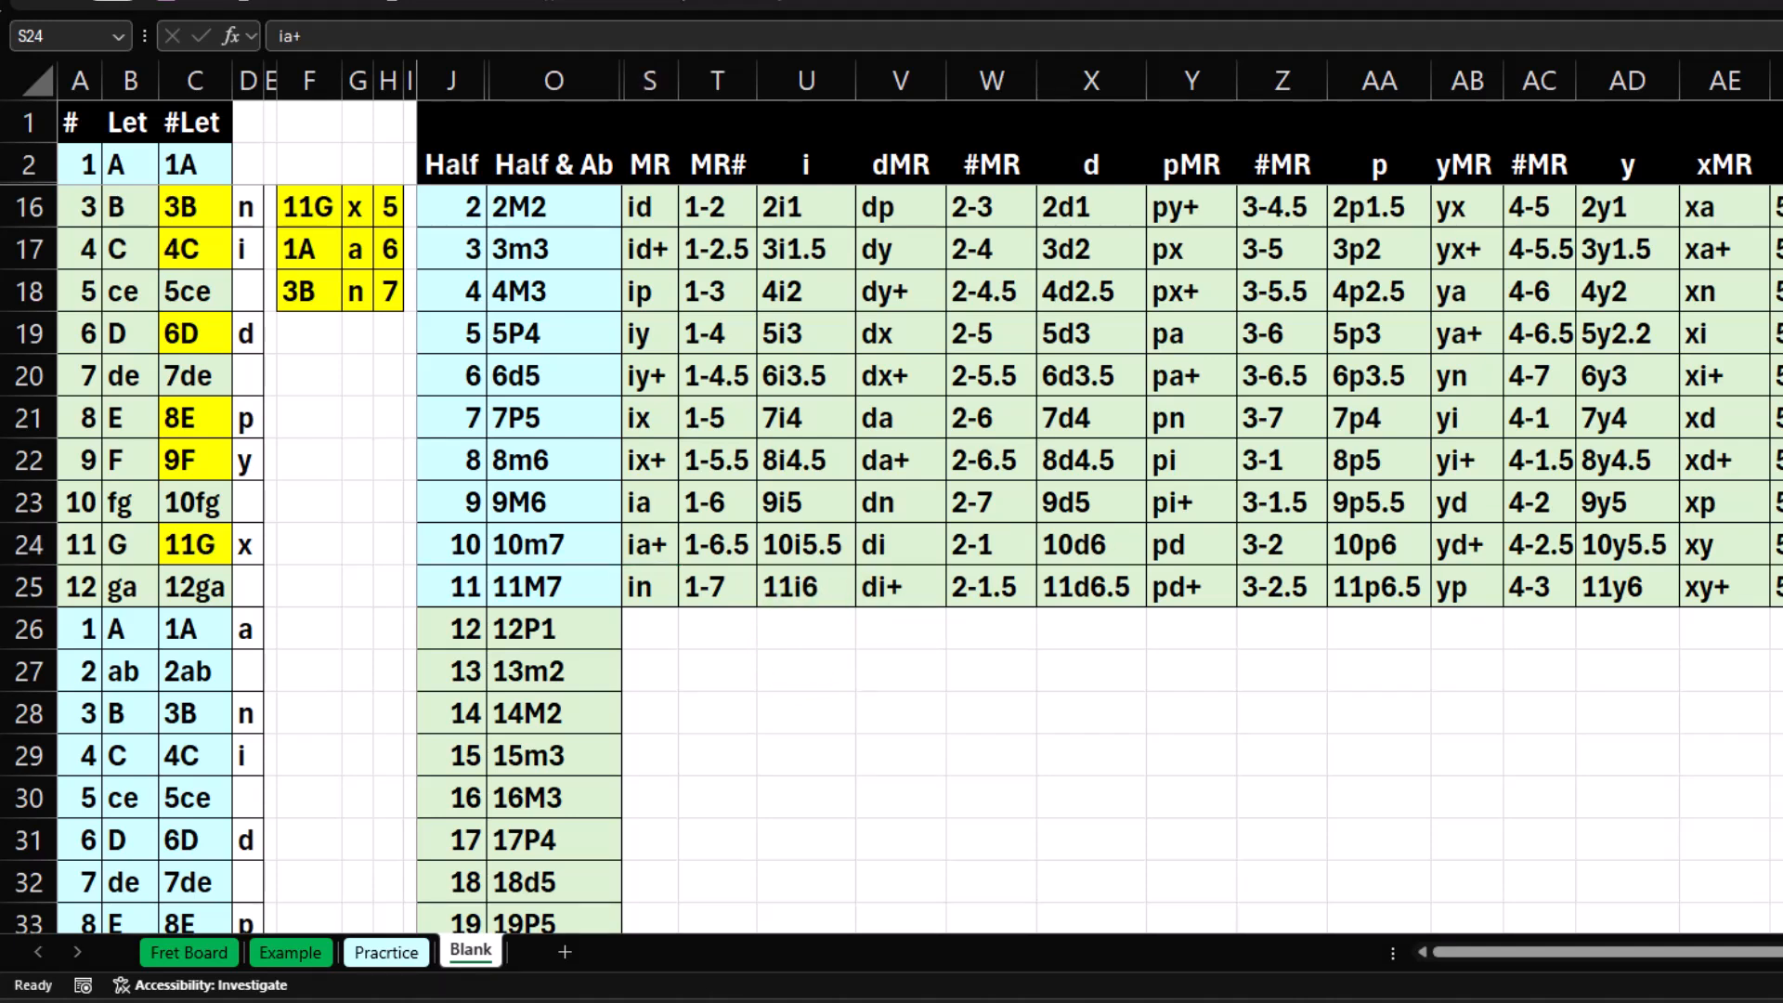
pyautogui.click(863, 703)
pyautogui.scroll(1, 770, 678)
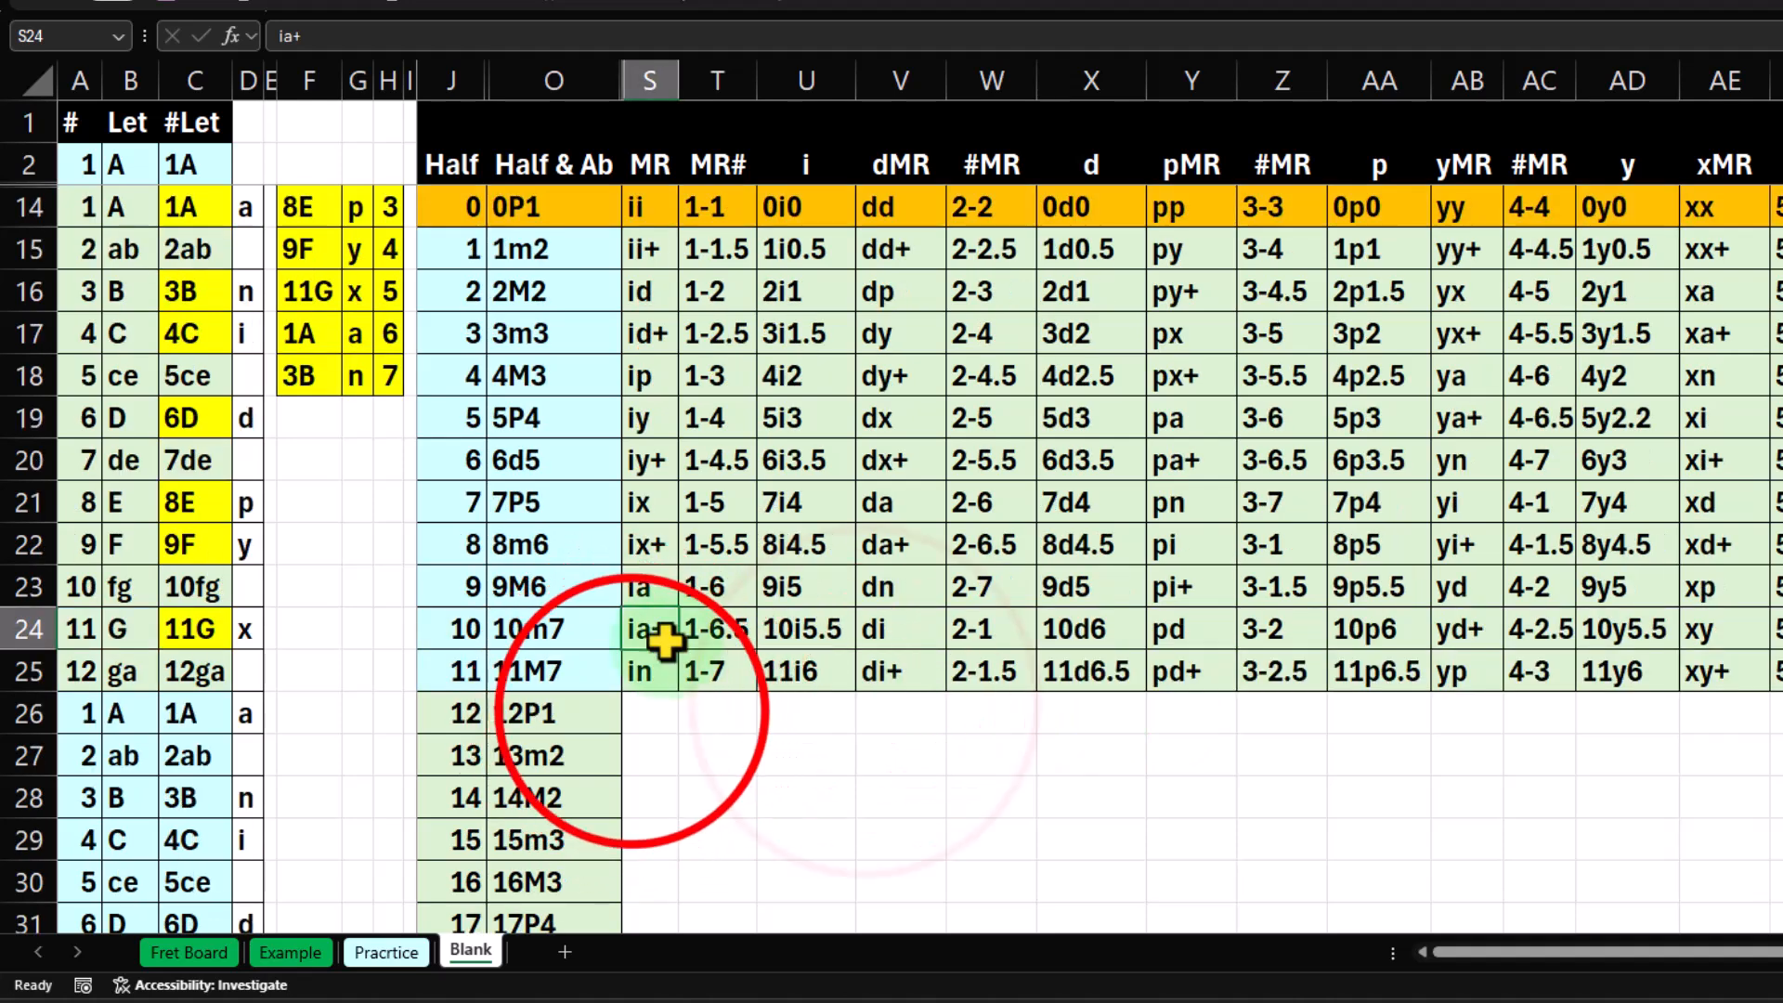
pyautogui.click(633, 714)
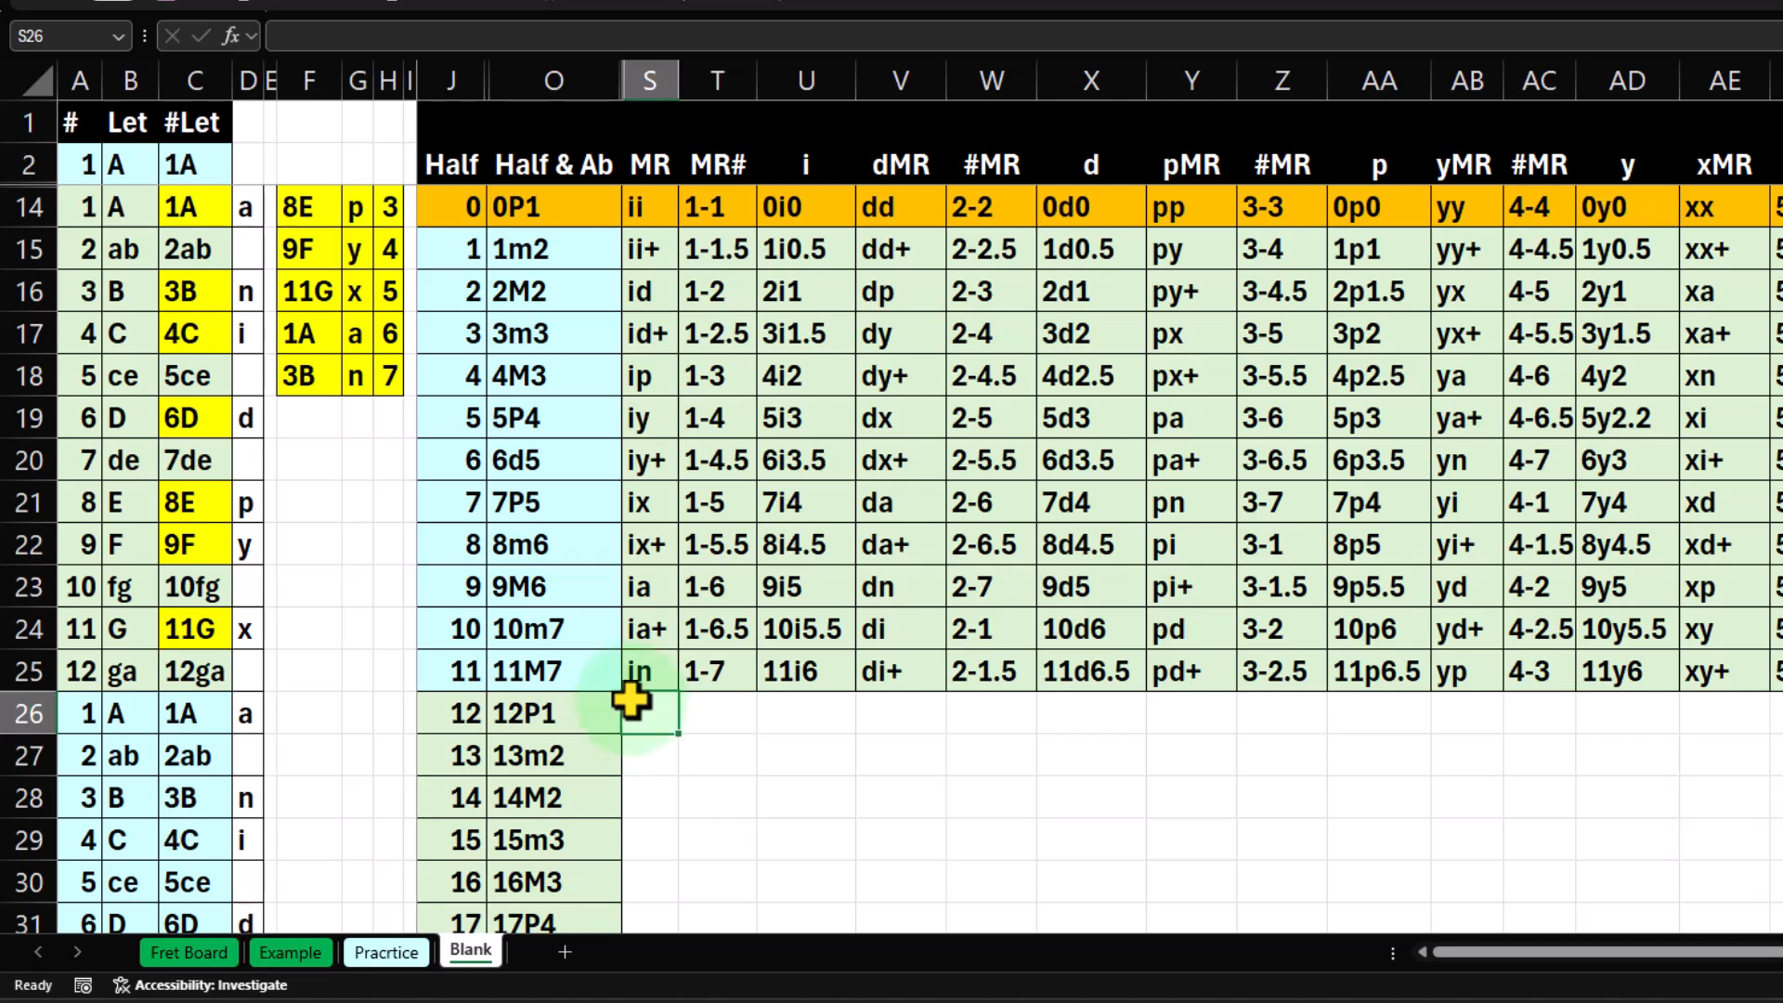
# Trace the mode letters in column D from D17 down through the second octave of notes, and return to the first-octave table.
pyautogui.click(240, 332)
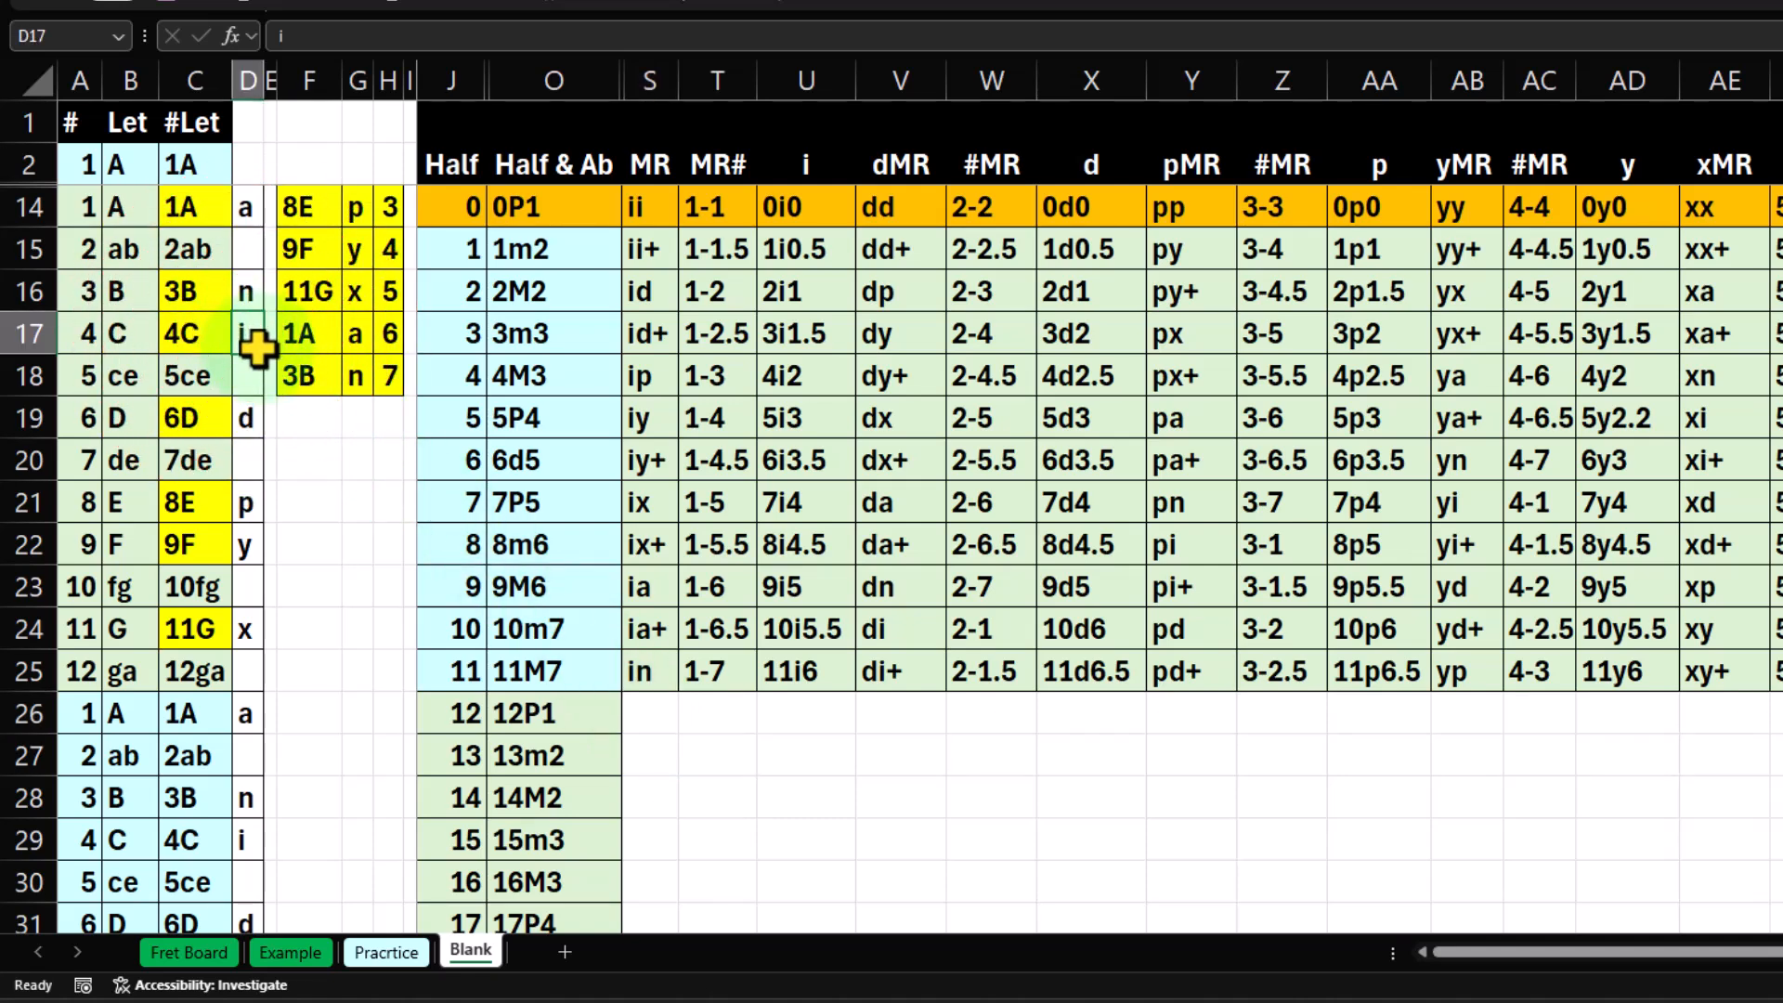
pyautogui.press('Down')
pyautogui.press('Down')
pyautogui.press('Down')
pyautogui.press('Down')
pyautogui.press('Down')
pyautogui.press('Down')
pyautogui.press('Down')
pyautogui.press('Down')
pyautogui.press('Down')
pyautogui.press('Down')
pyautogui.press('Down')
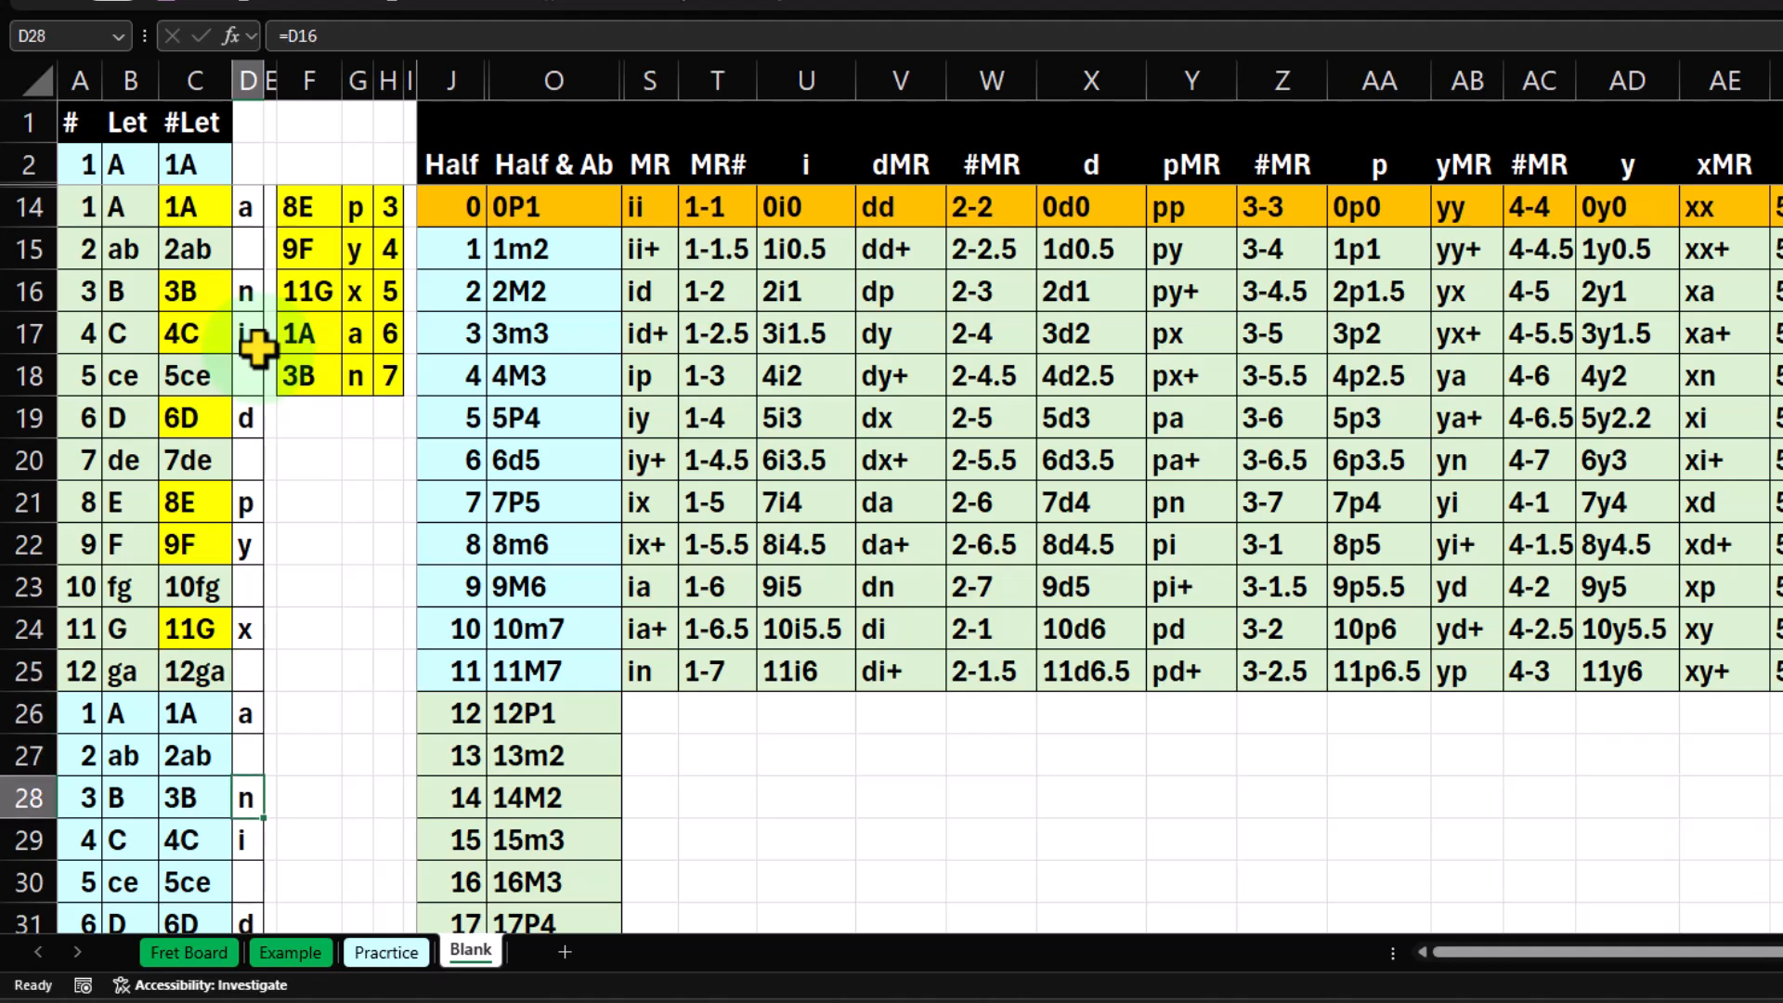
pyautogui.press('Down')
pyautogui.press('Down')
pyautogui.press('Down')
pyautogui.press('Down')
pyautogui.press('Down')
pyautogui.press('Down')
pyautogui.press('Down')
pyautogui.press('Down')
pyautogui.press('Down')
pyautogui.press('Down')
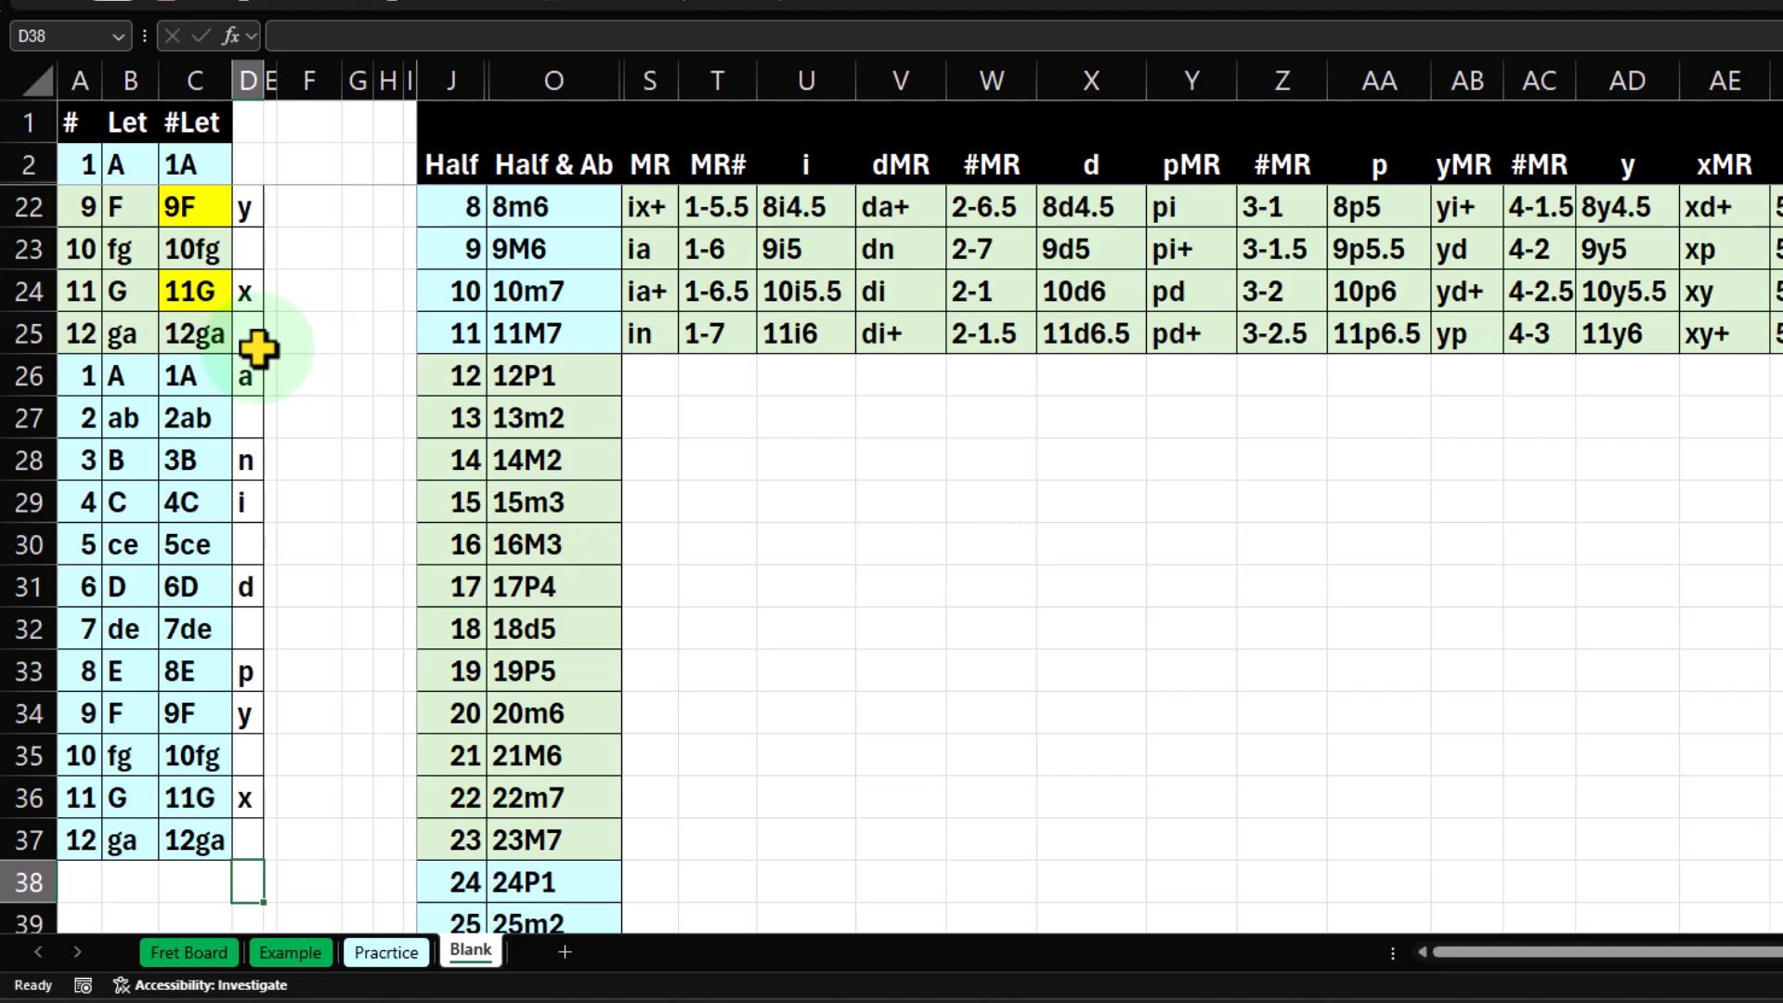
pyautogui.click(1015, 625)
pyautogui.scroll(3, 972, 693)
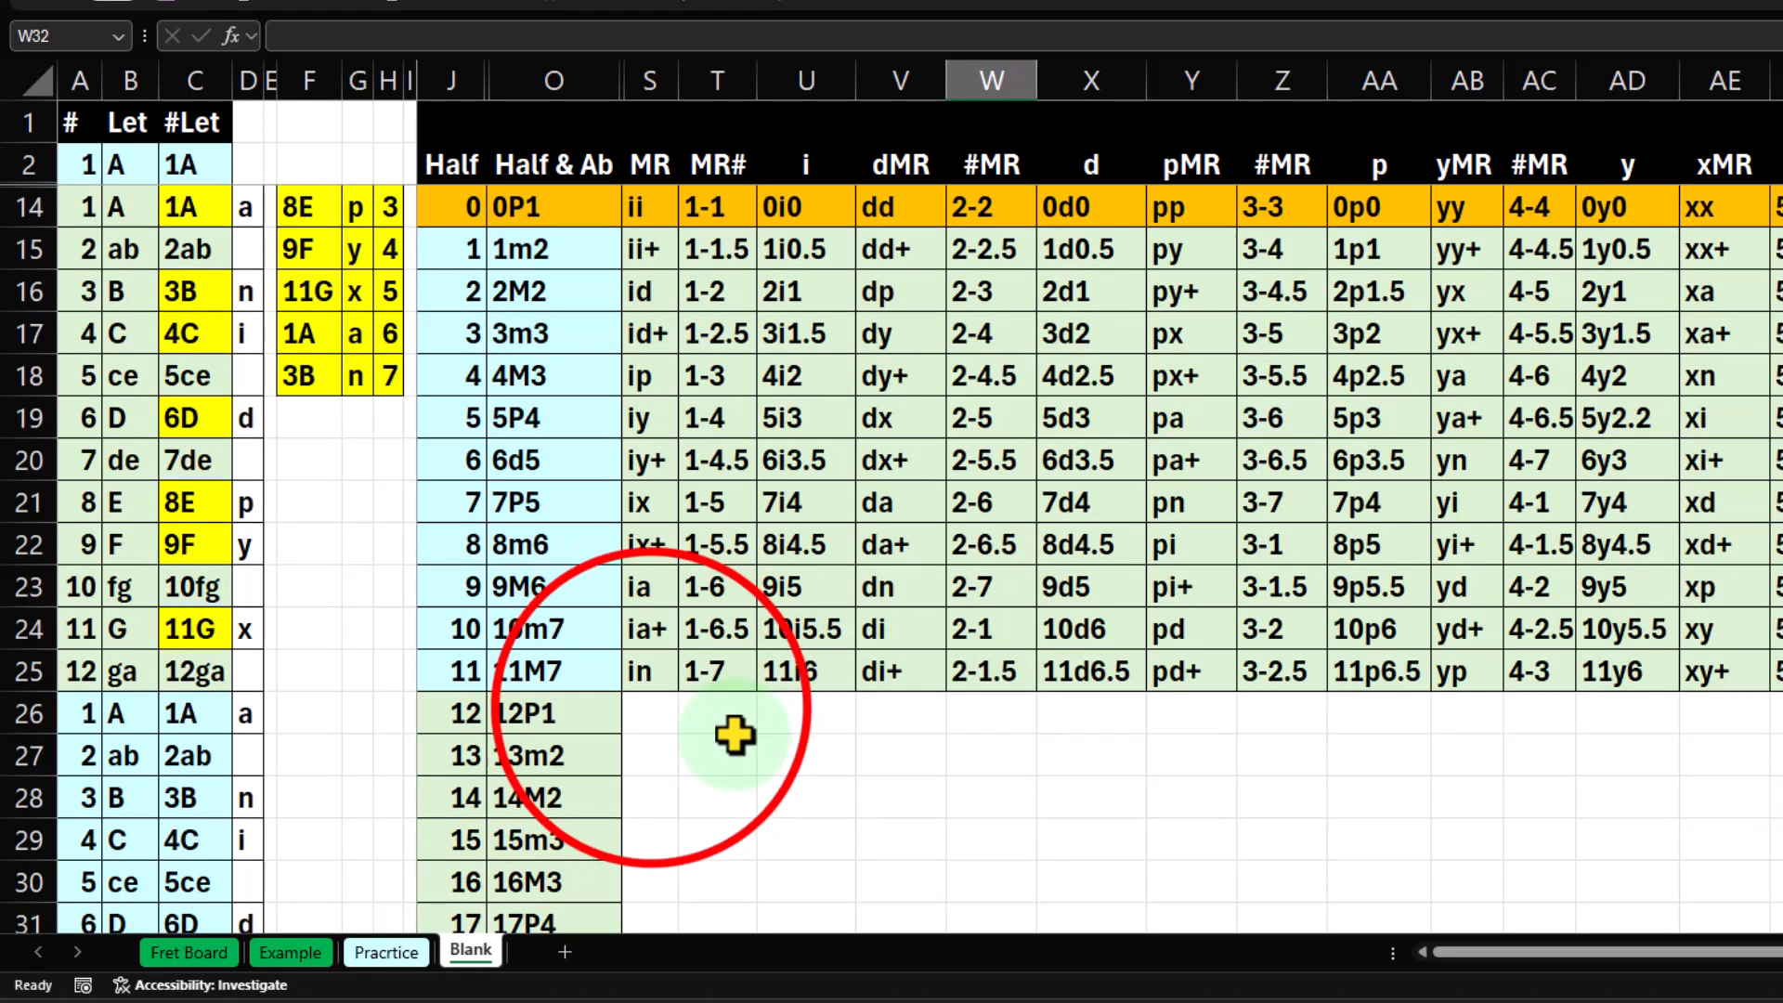
# Enter ii&12 in S26 as the MR label for half step 12 and widen column S to fit it.
pyautogui.click(649, 713)
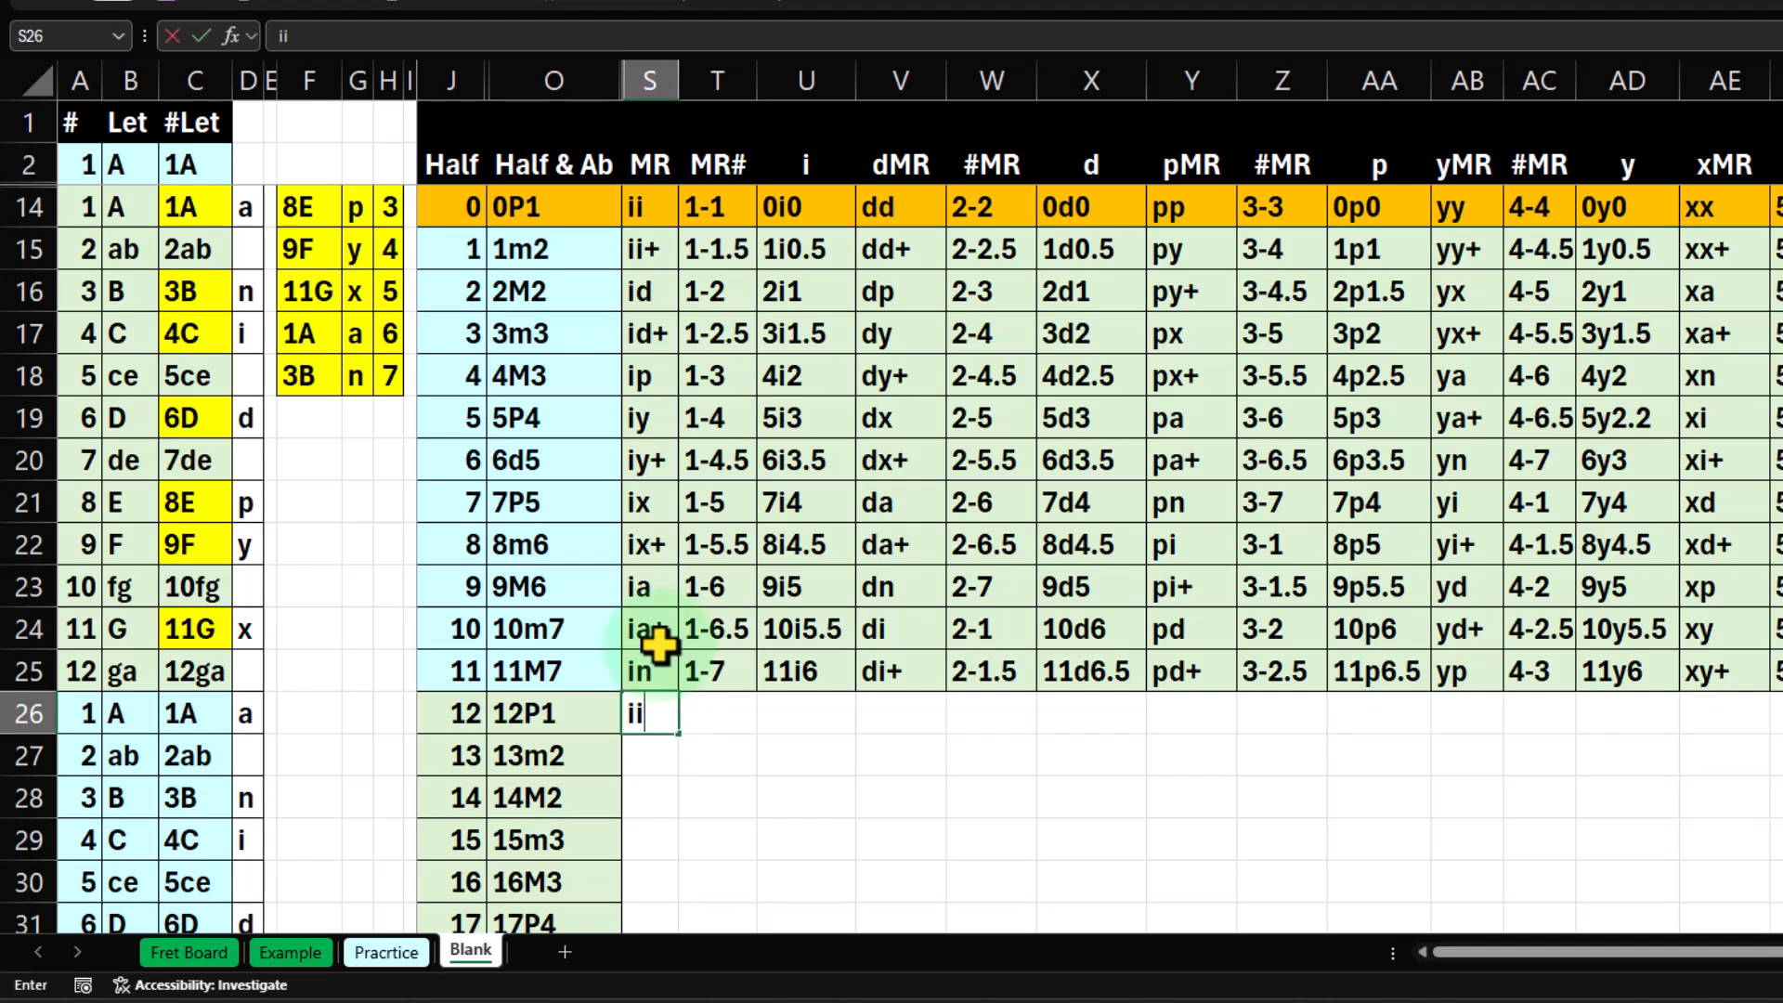
pyautogui.write('ii&12')
pyautogui.press('Return')
pyautogui.press('Up')
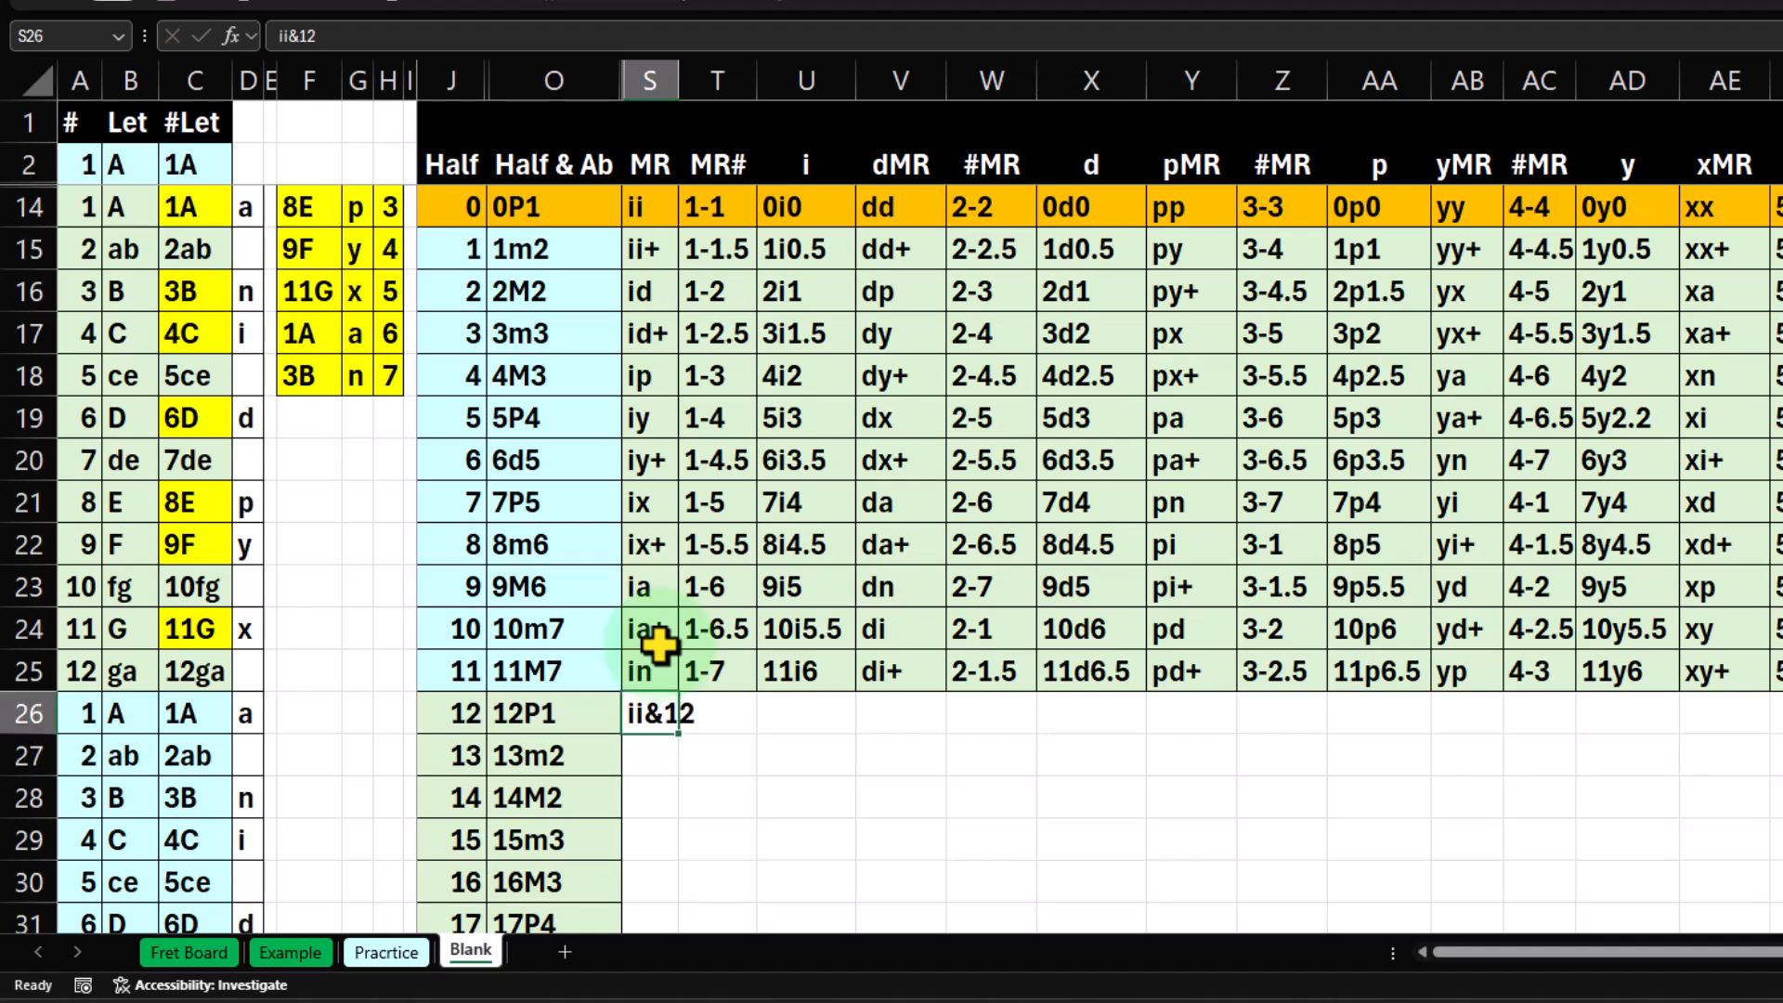
pyautogui.click(814, 781)
pyautogui.click(709, 703)
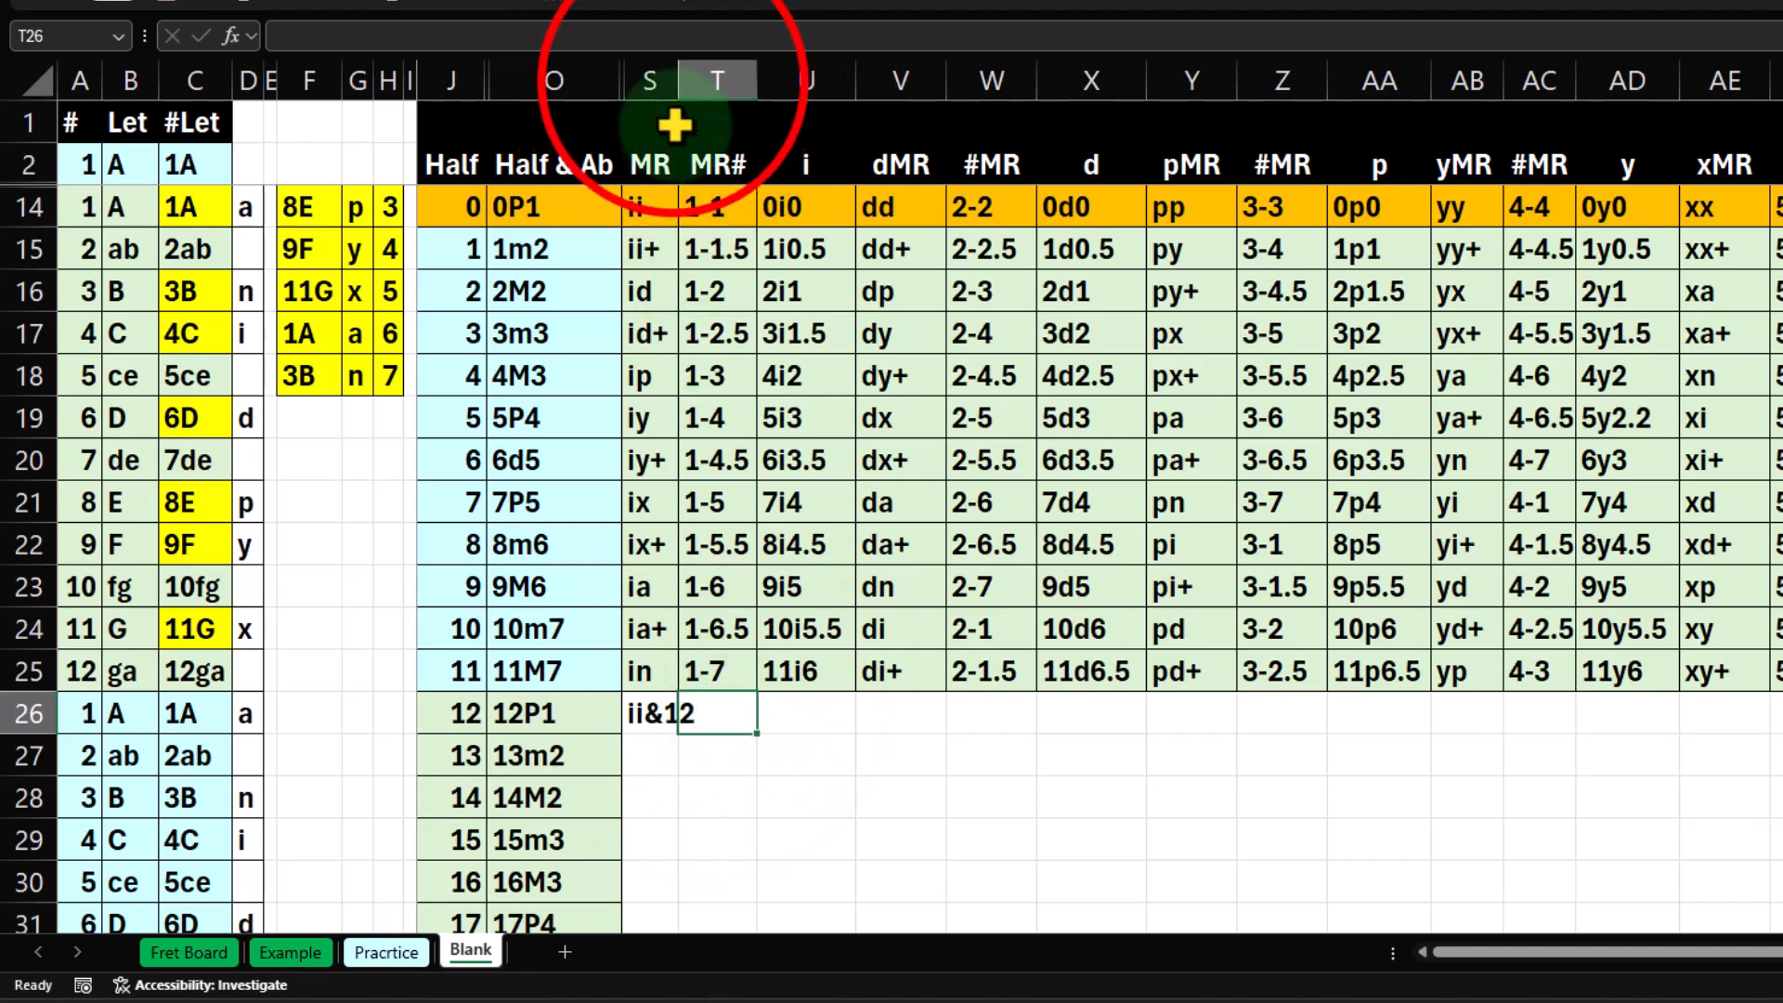
pyautogui.moveTo(677, 72); pyautogui.dragTo(723, 134)
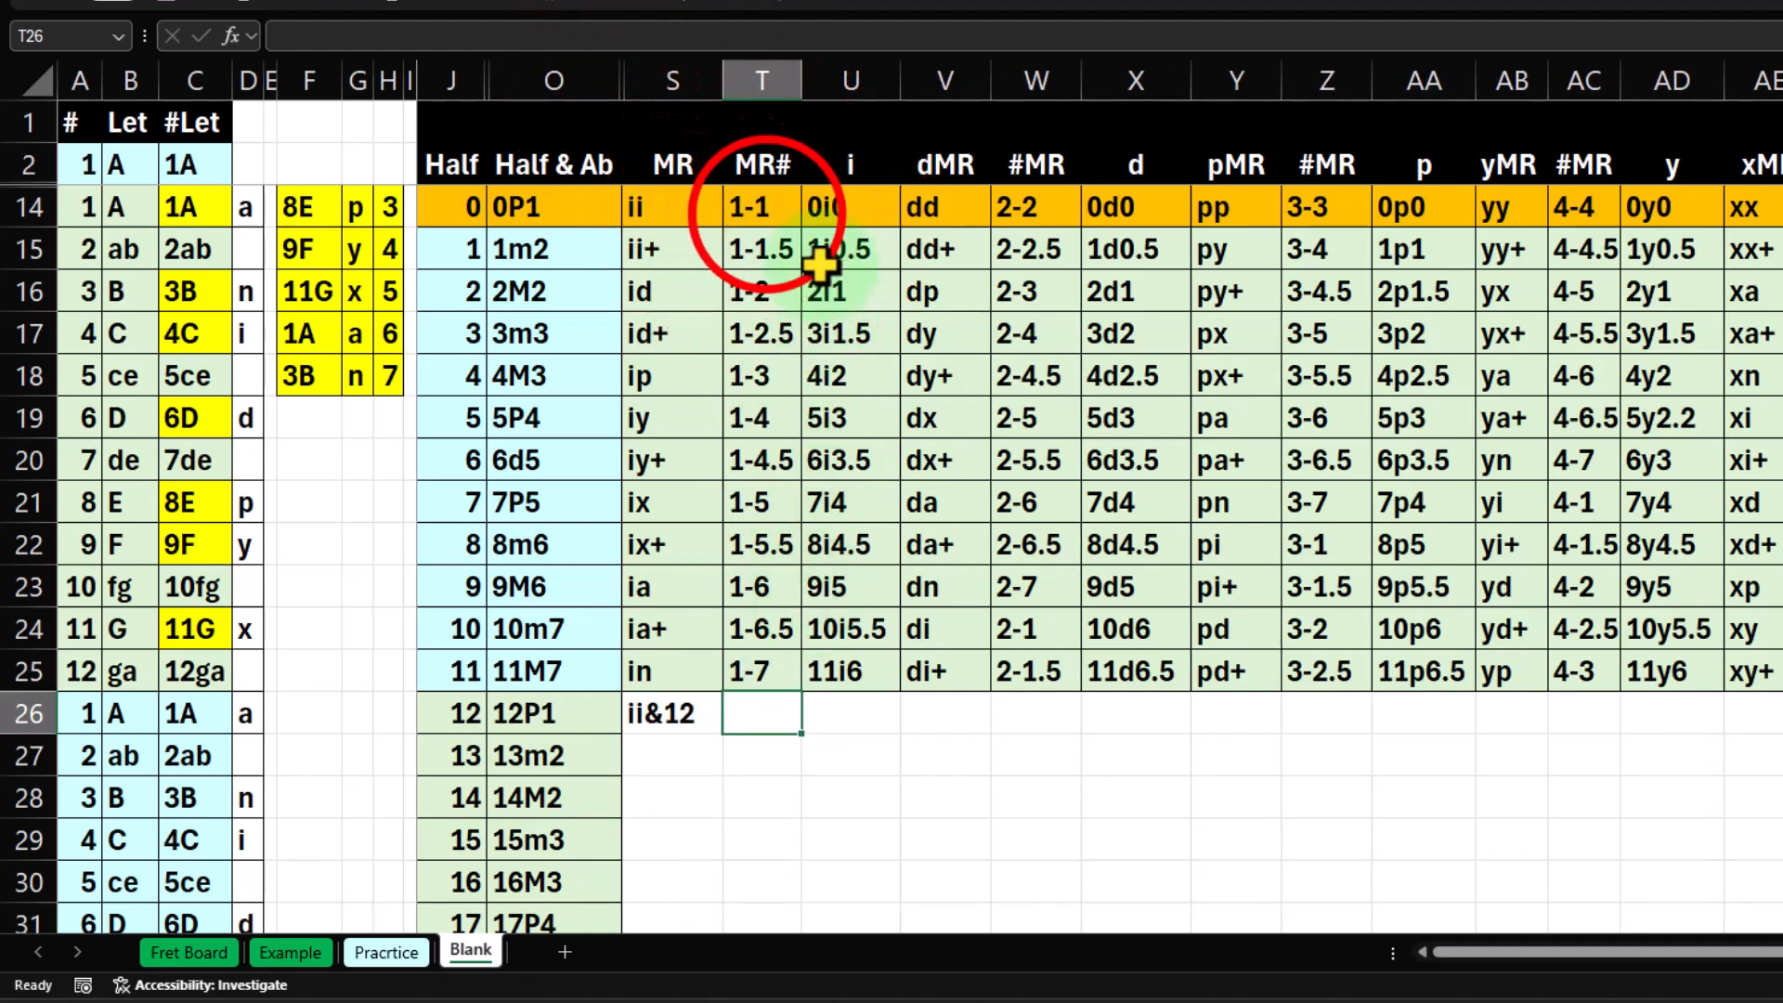
# Check how T14 stores its text, and try to enter ='1-1&12 in T26 under MR#.
pyautogui.click(763, 212)
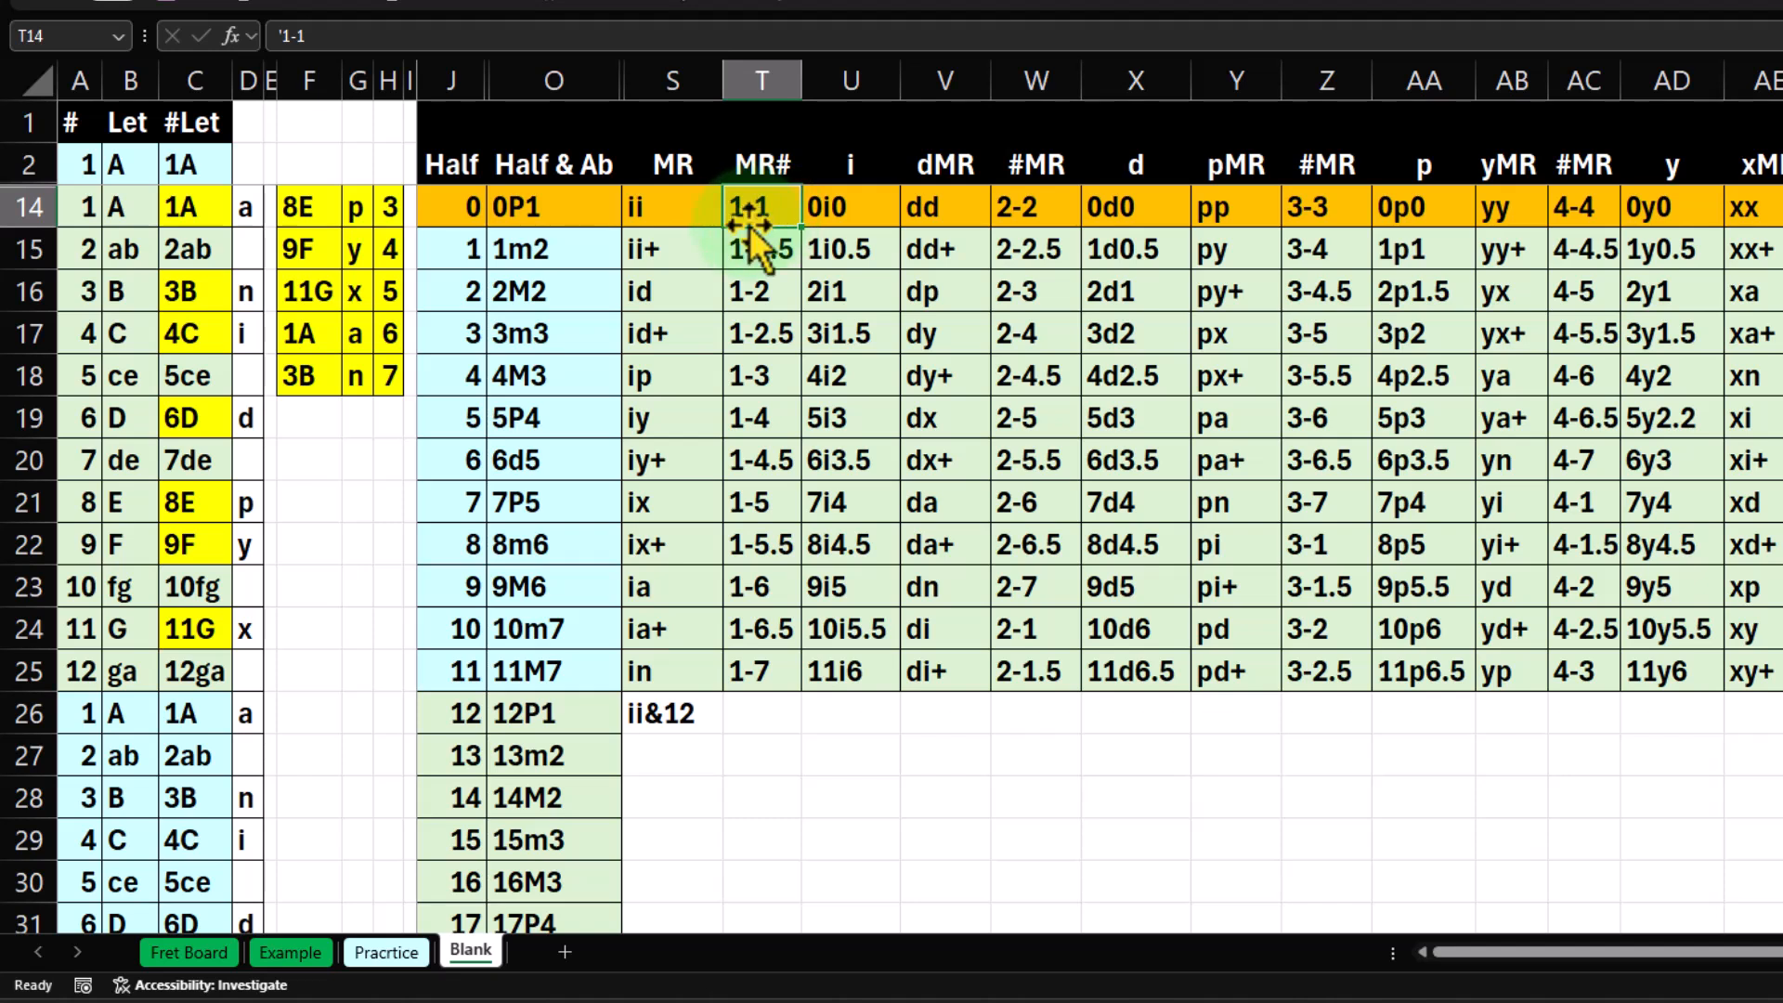
pyautogui.click(779, 734)
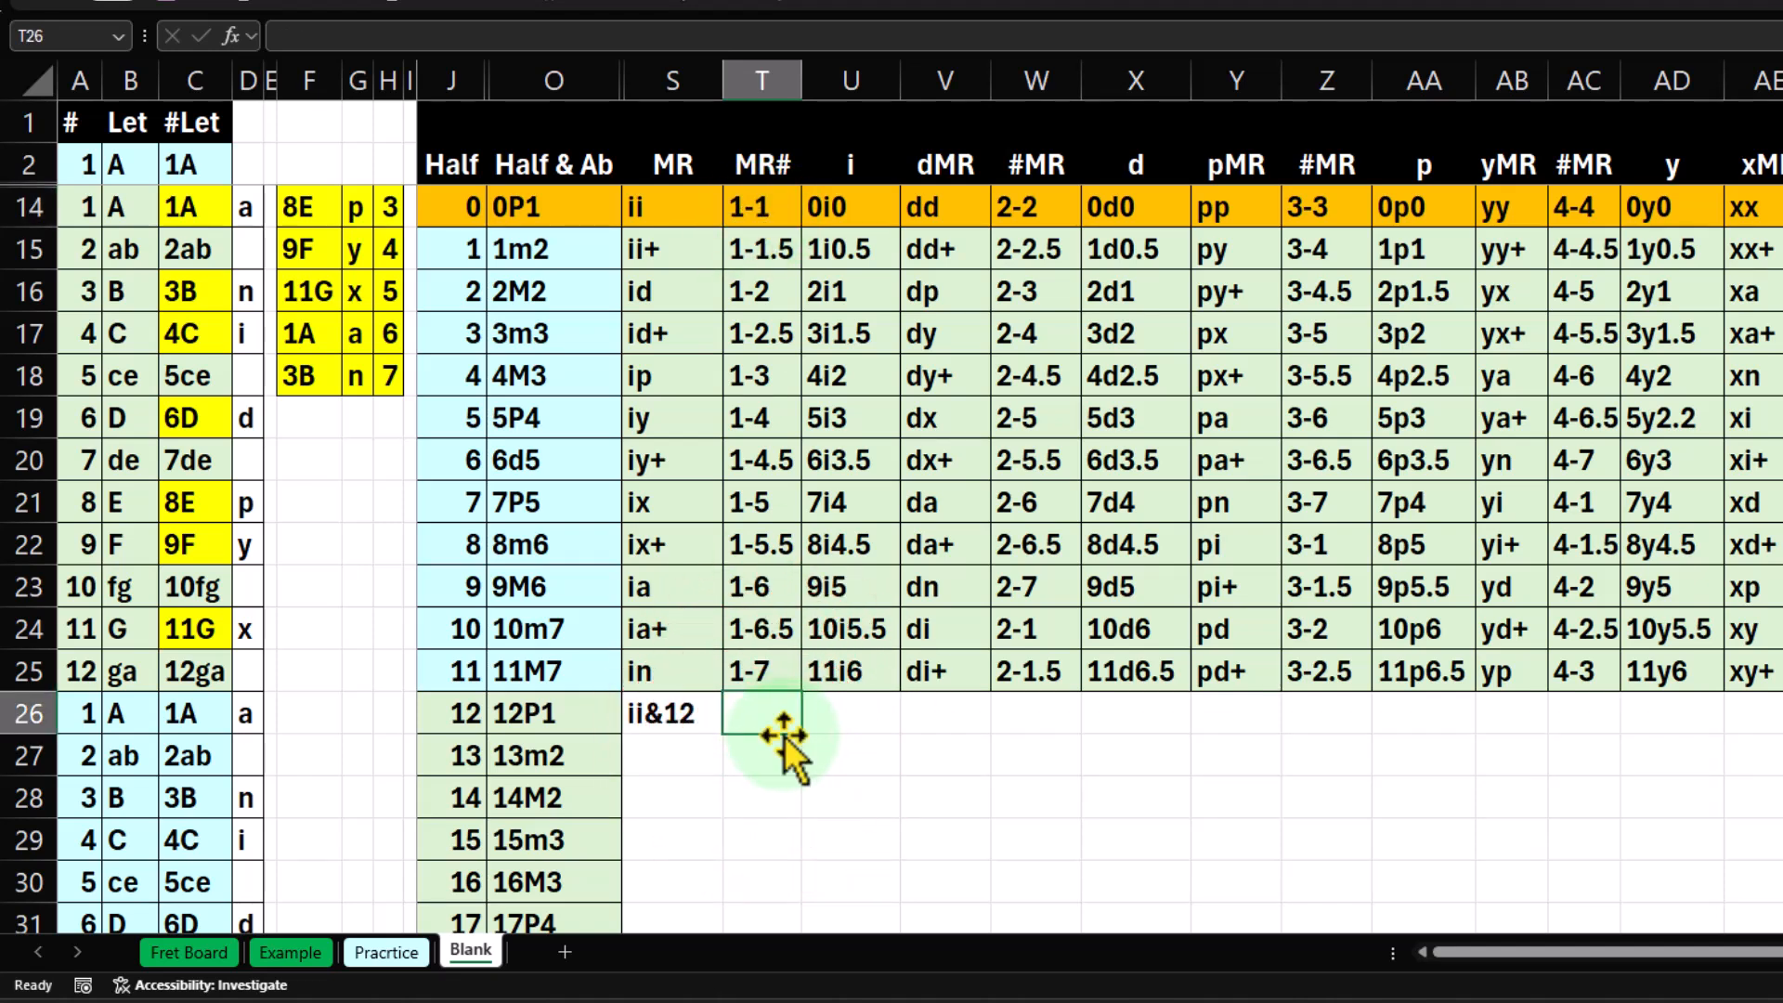
pyautogui.write('=')
pyautogui.write("'1-1&")
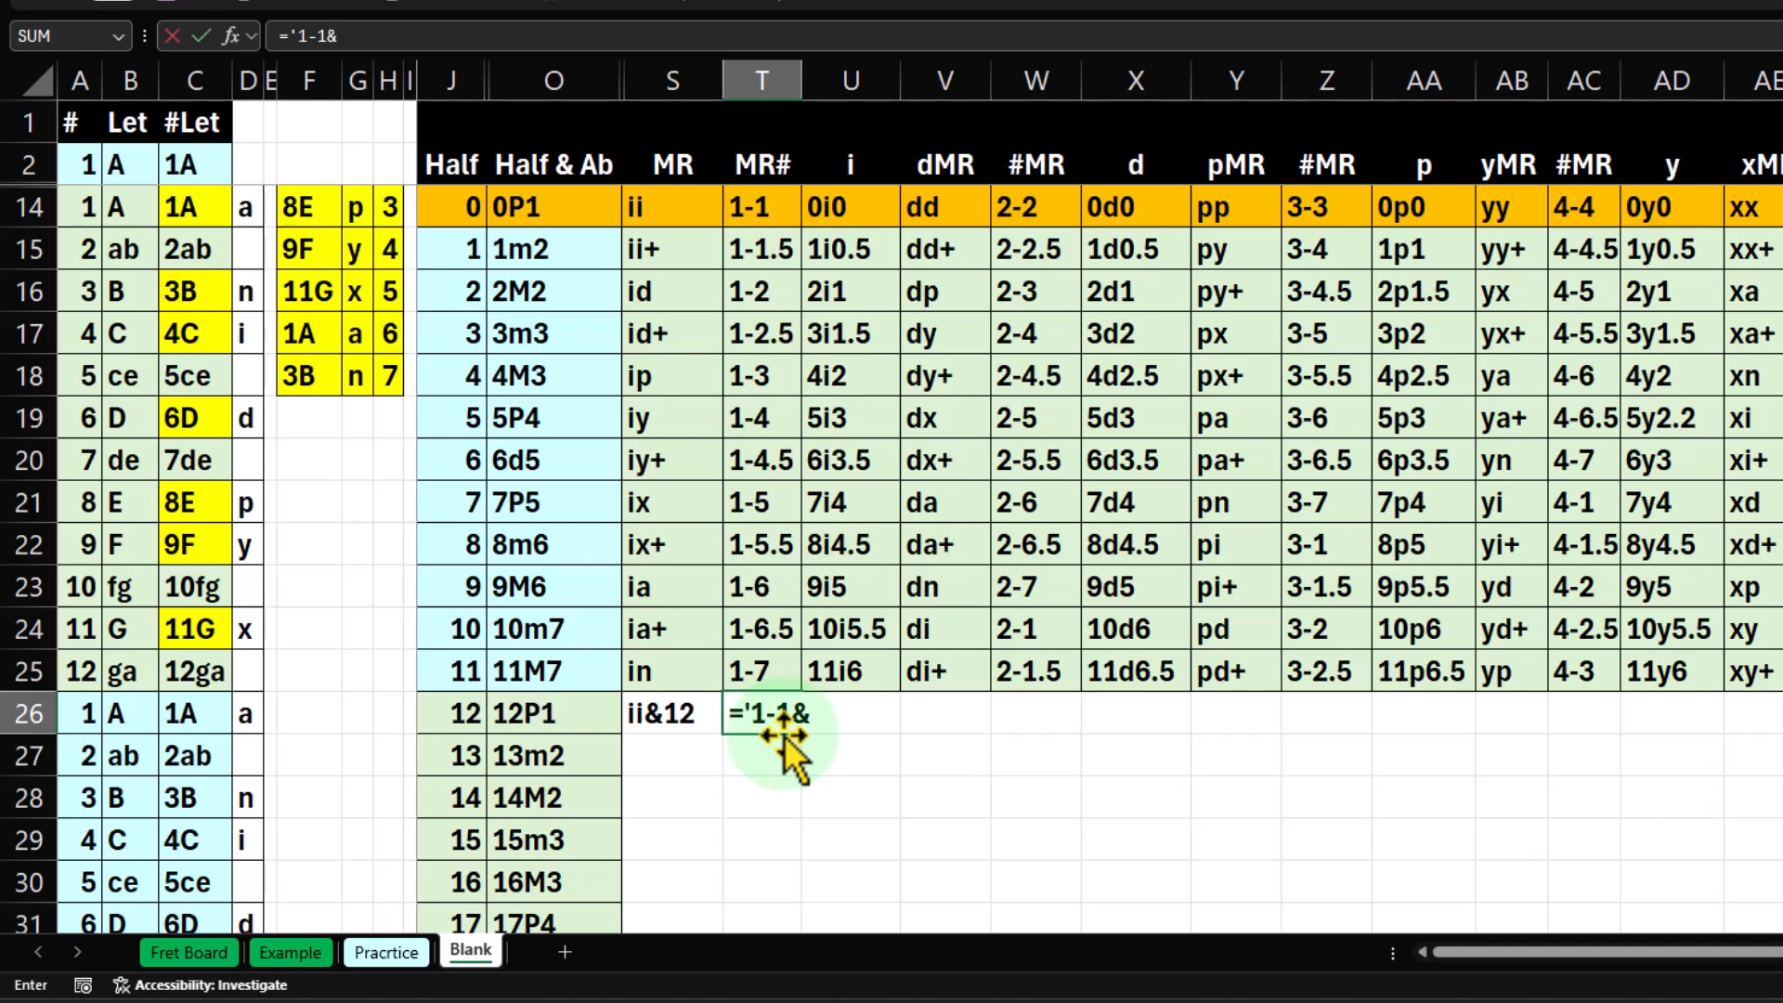
pyautogui.write('12')
pyautogui.press('Return')
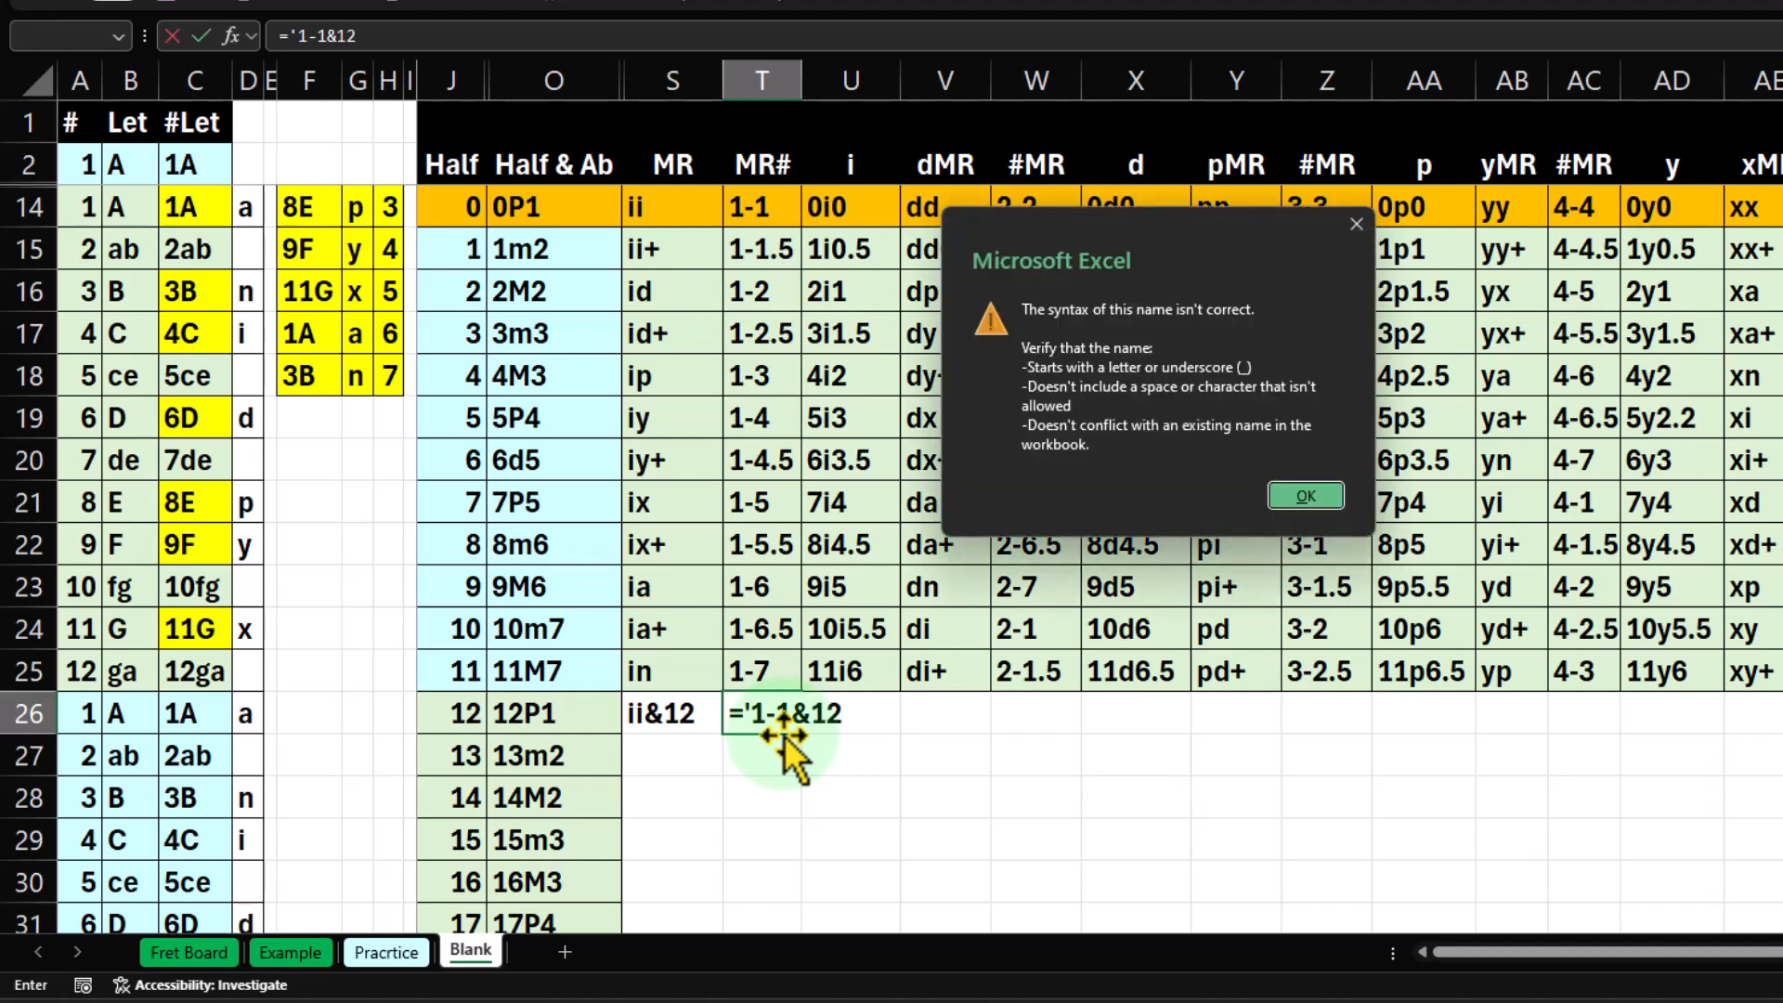
pyautogui.press('Return')
# Correct T26 to the text entry '1-1&12 by removing the equals sign, and widen column T to fit.
pyautogui.click(745, 733)
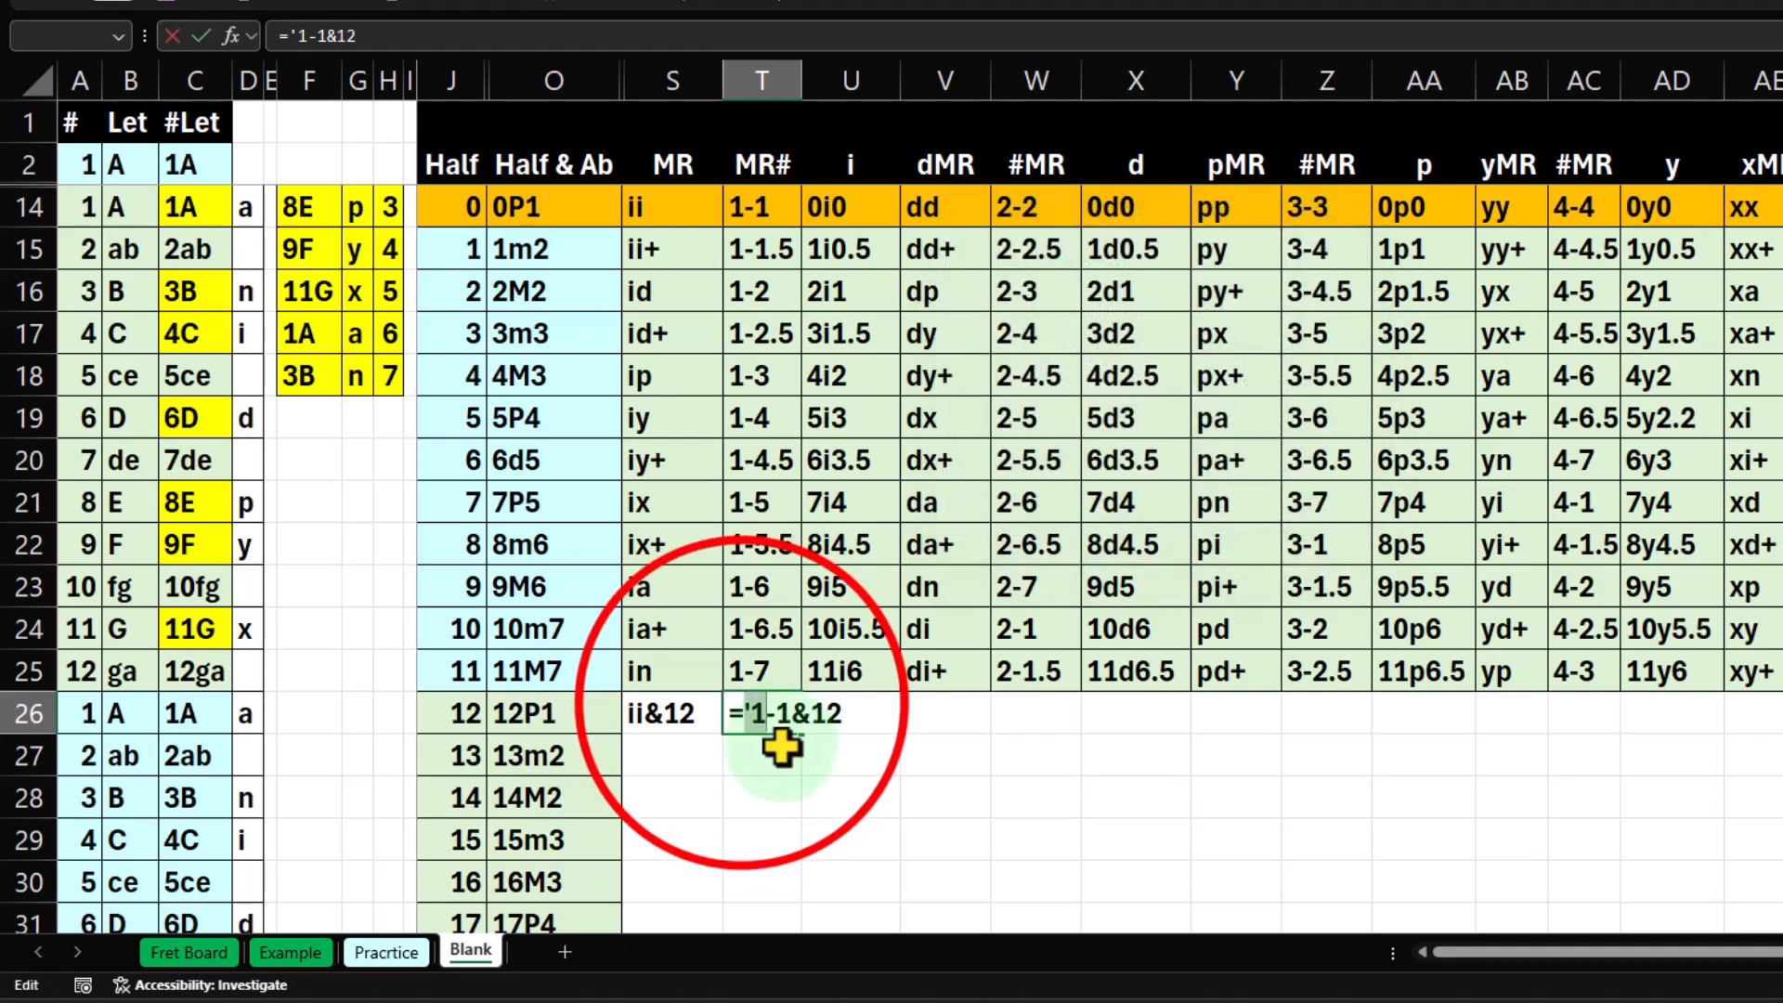
pyautogui.press('BackSpace')
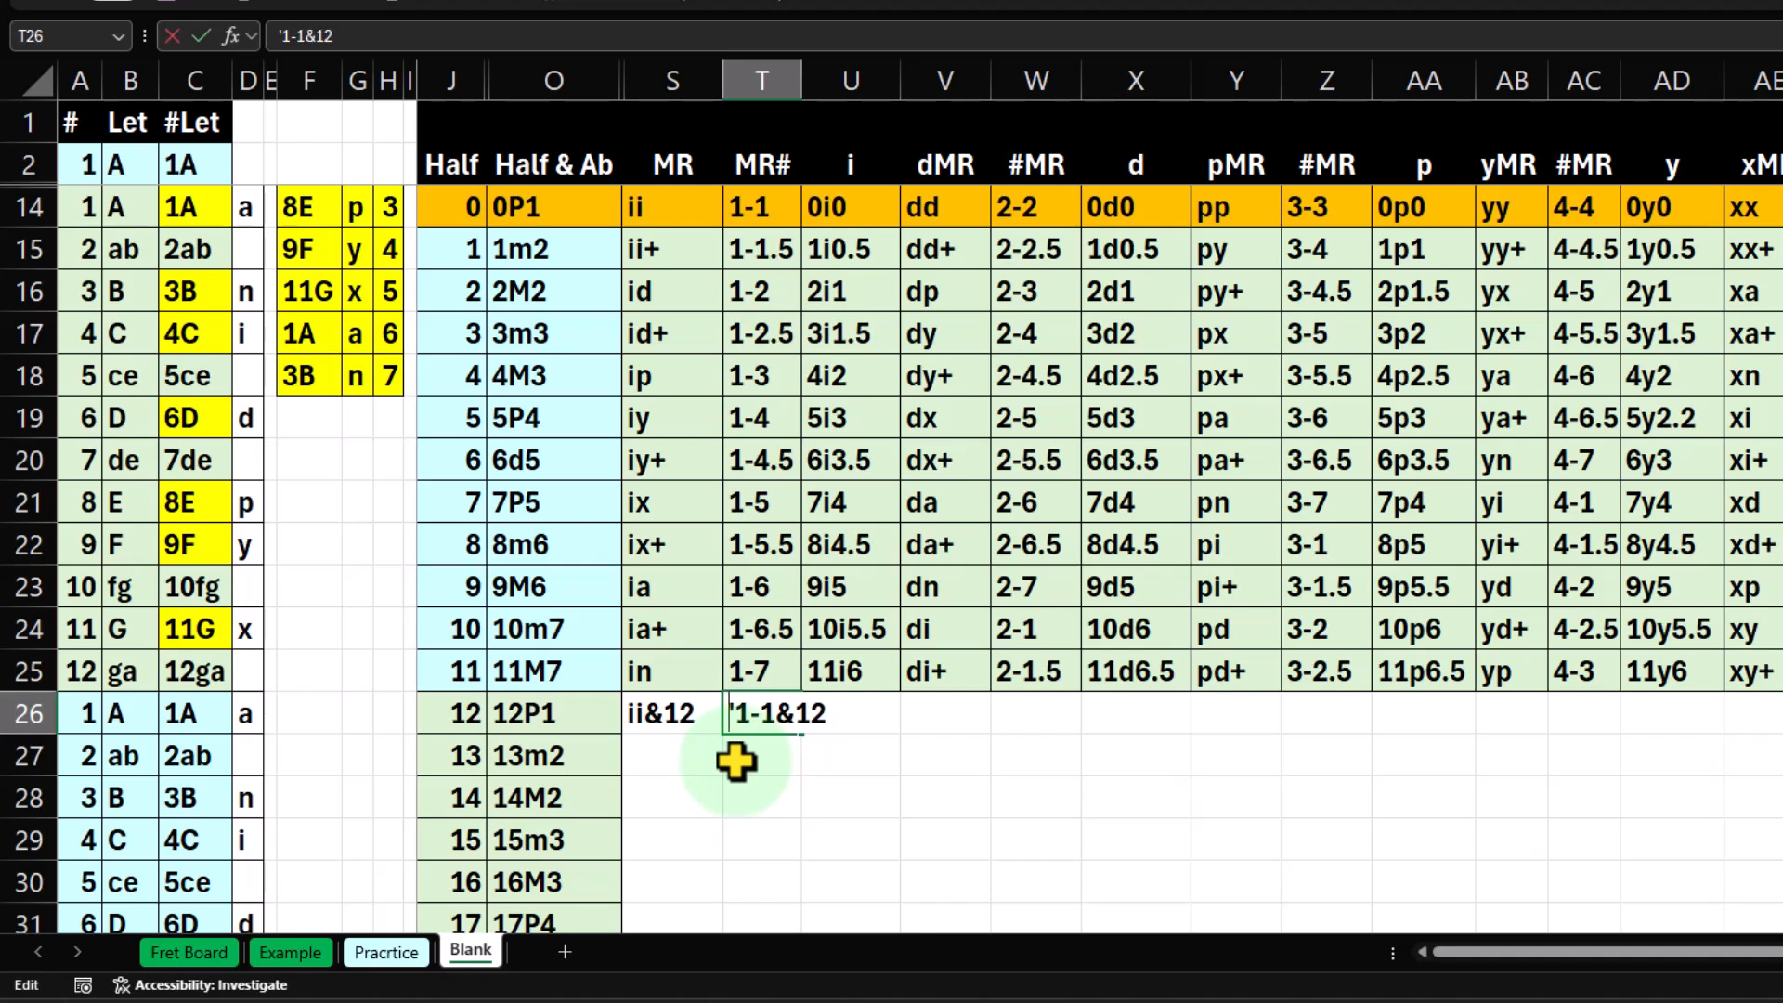
pyautogui.press('Return')
pyautogui.moveTo(803, 86); pyautogui.dragTo(829, 107)
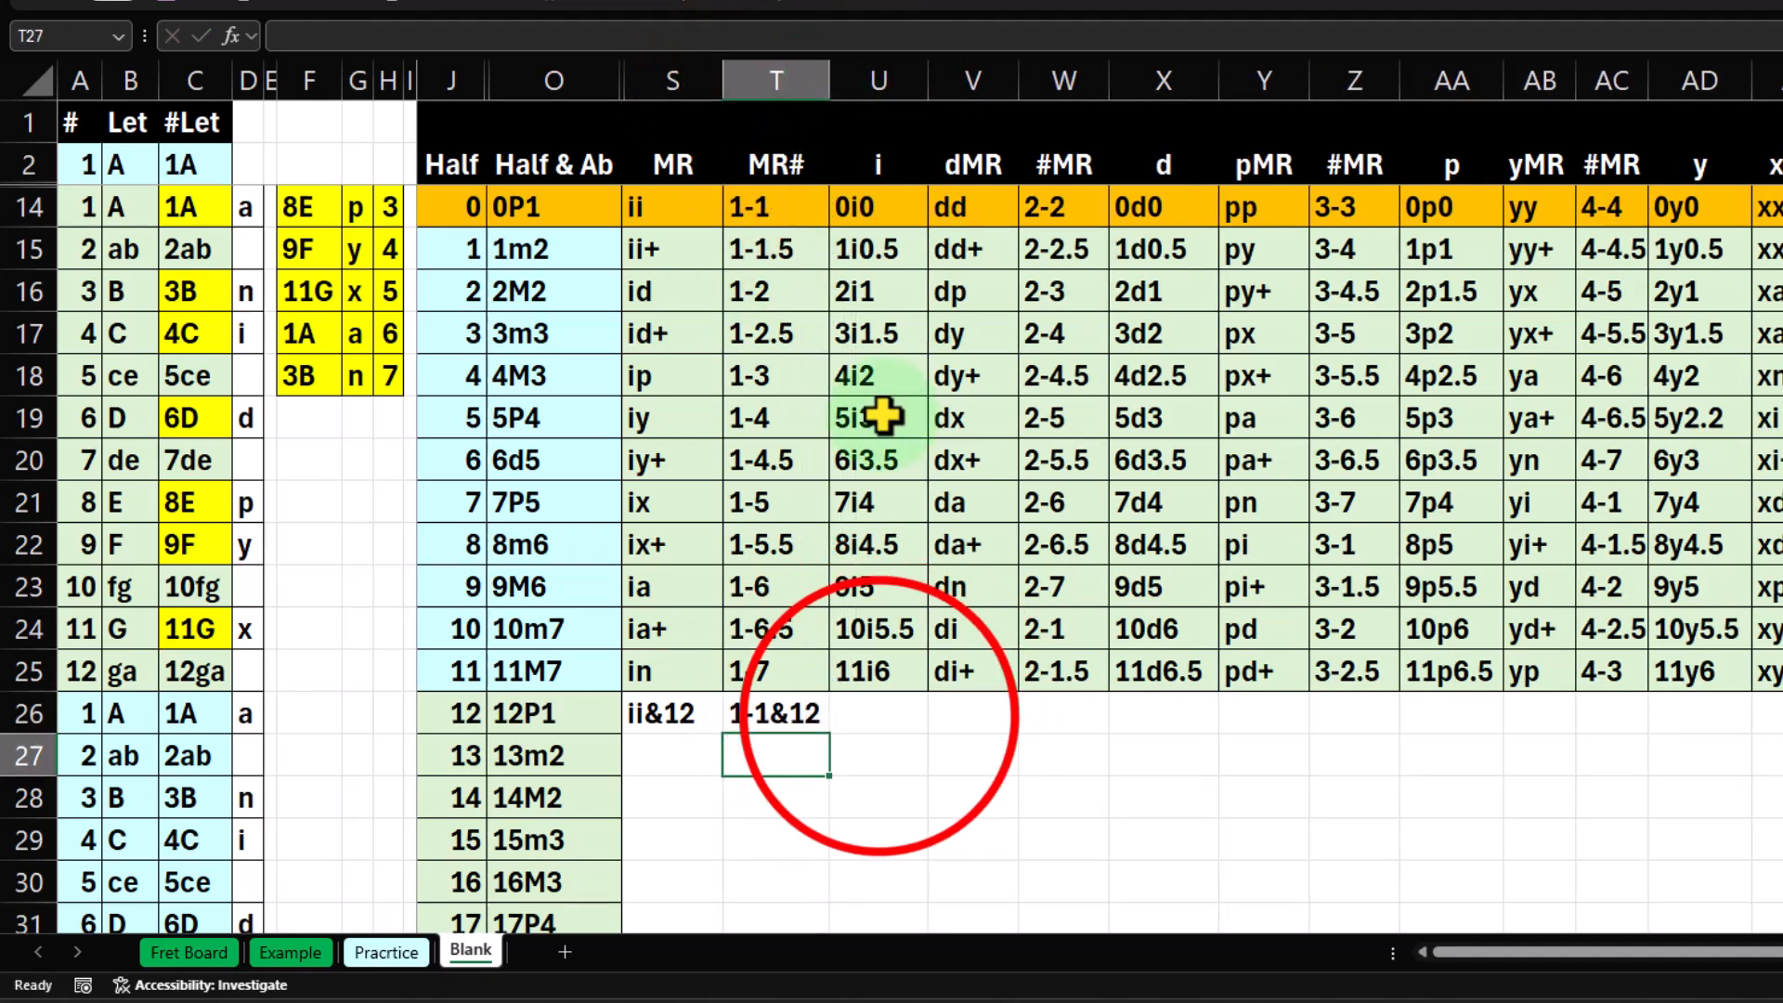
# Enter 12i0 in U26 under the i column for half step 12.
pyautogui.click(877, 724)
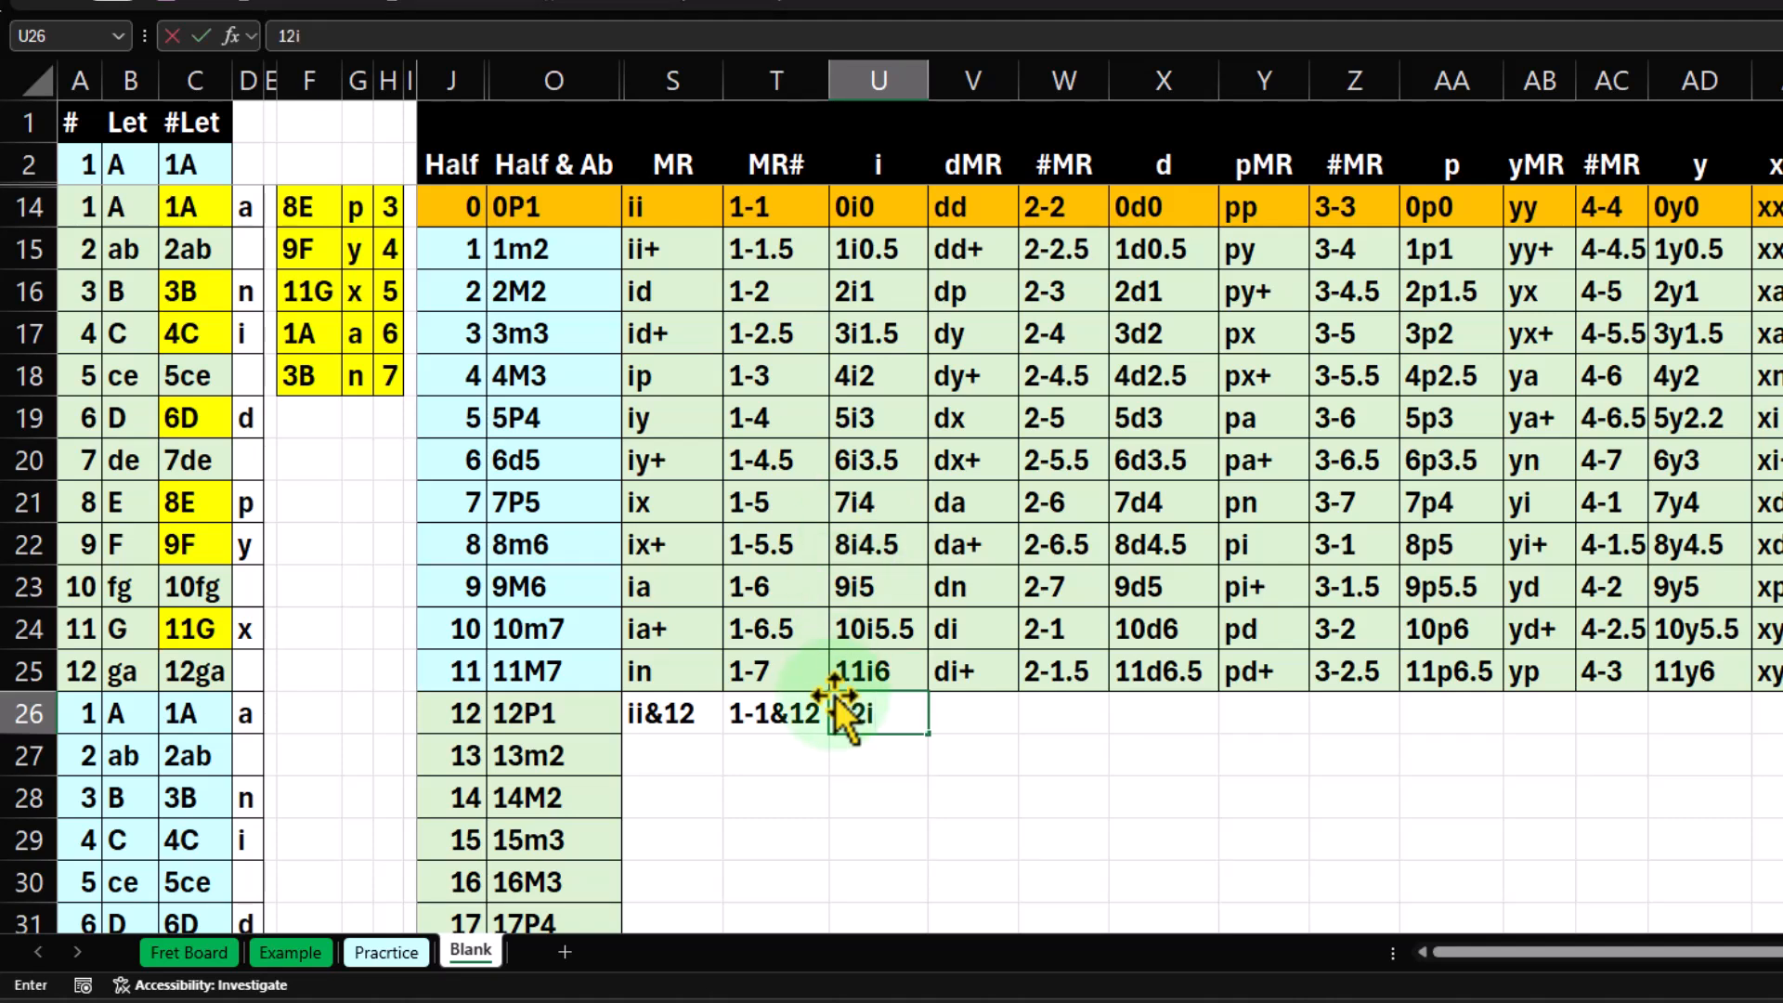
pyautogui.press('Return')
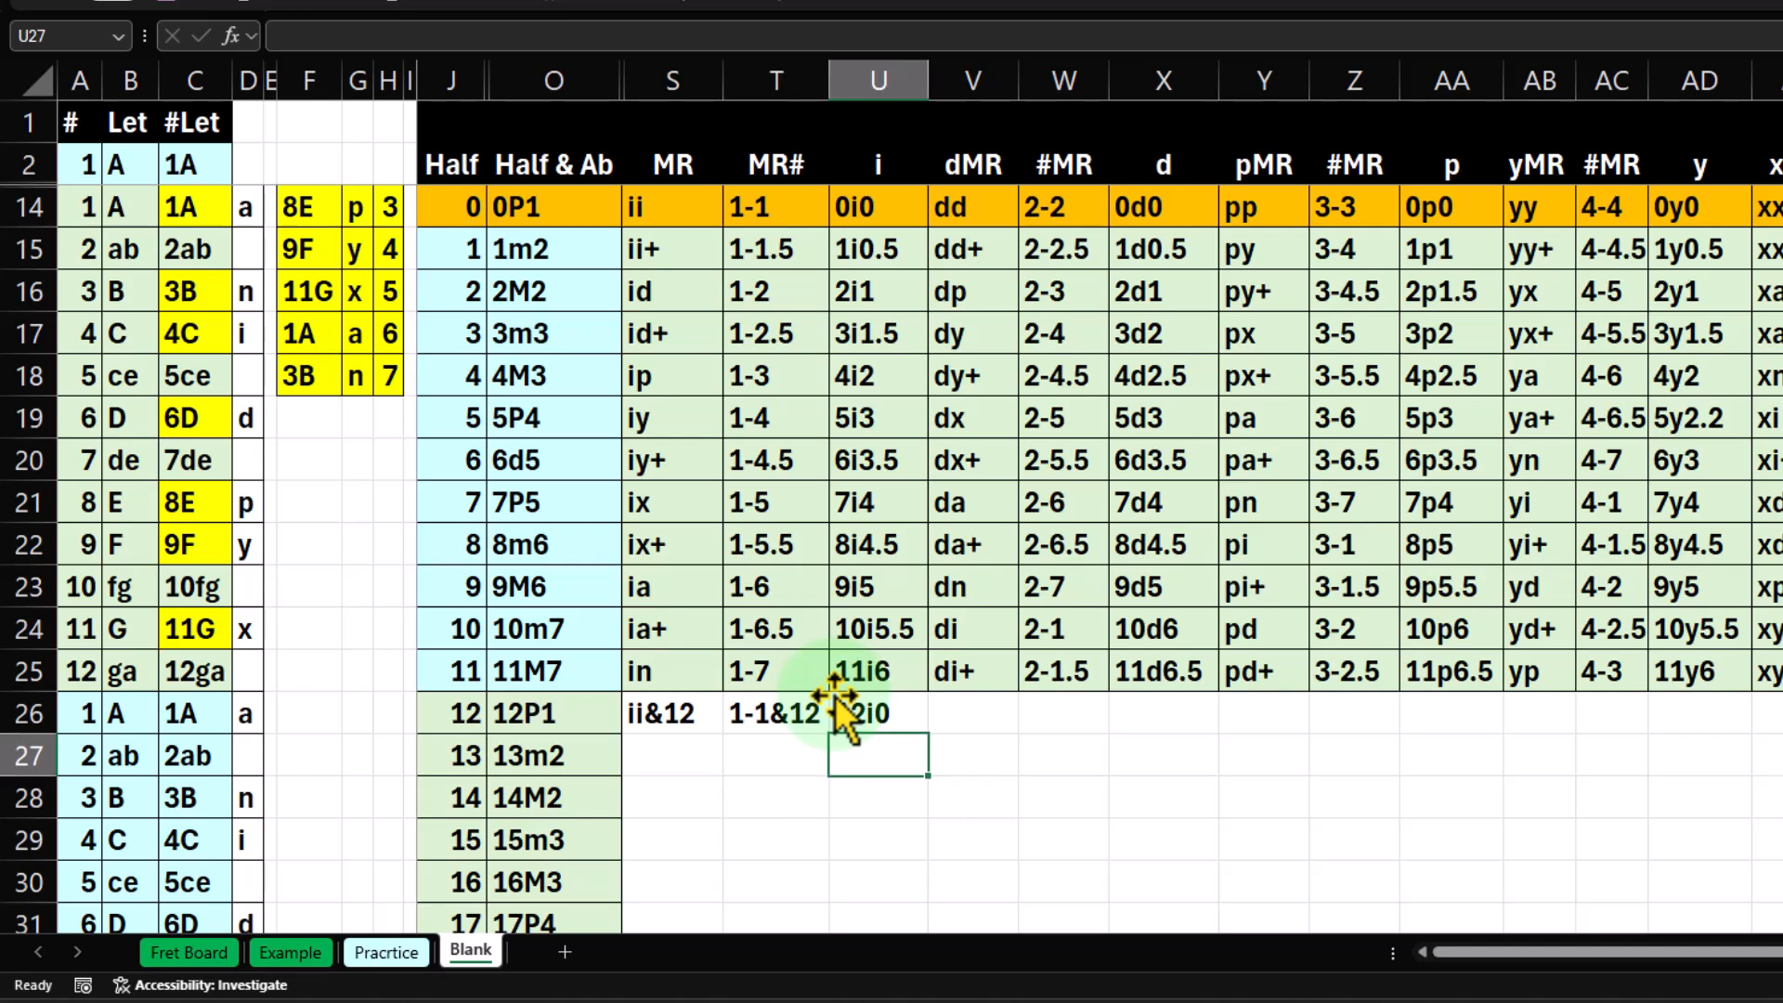
pyautogui.click(848, 723)
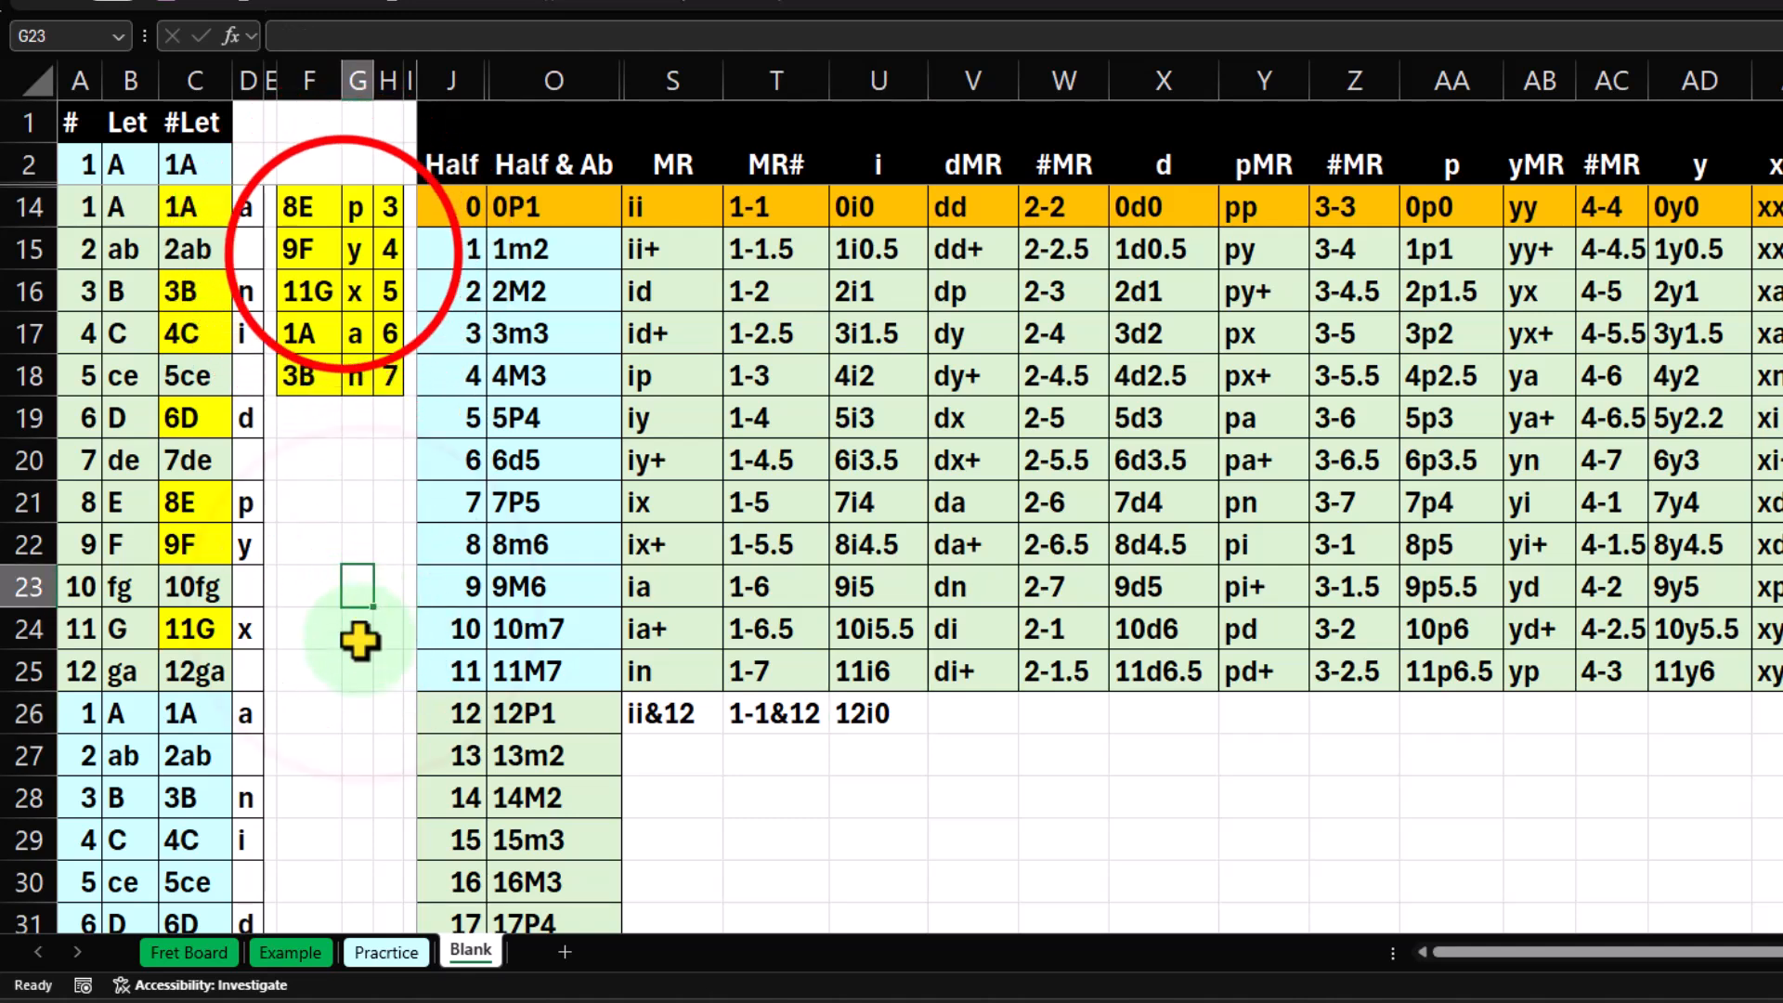
# Go through the mode letters and their scale-degree numbers in the yellow table at G14:H18.
pyautogui.click(359, 249)
pyautogui.click(388, 209)
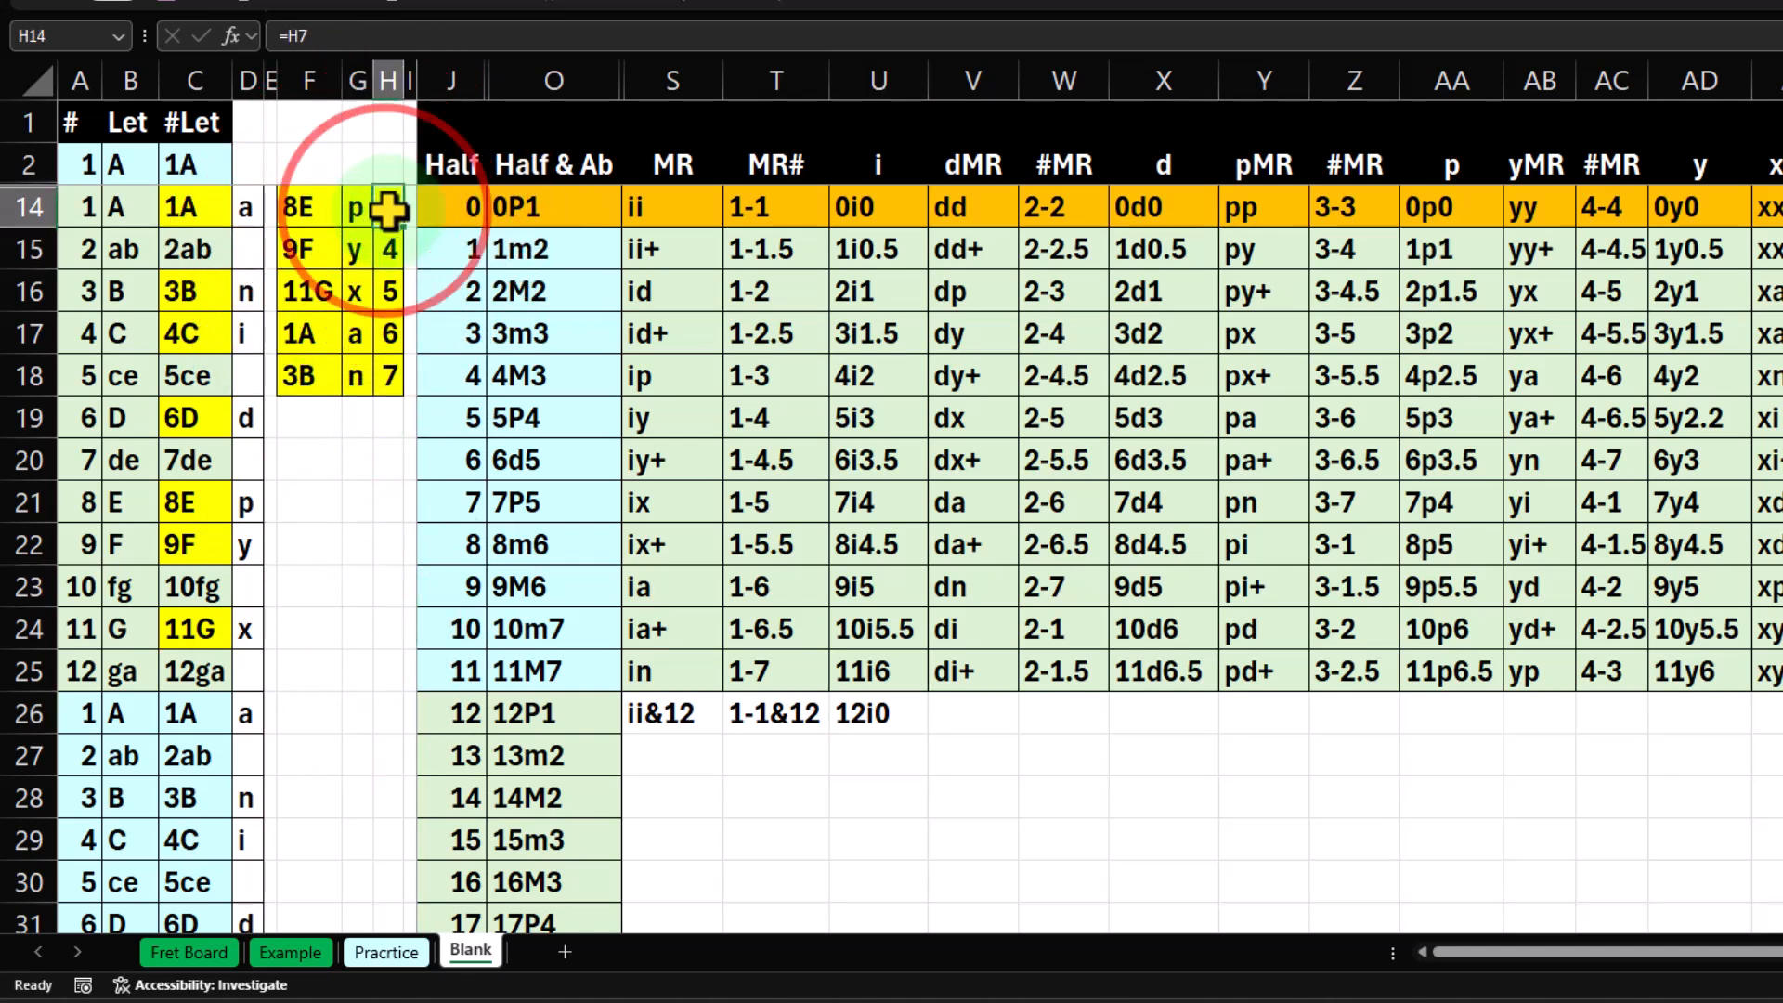
pyautogui.press('Down')
pyautogui.press('Down')
pyautogui.press('Down')
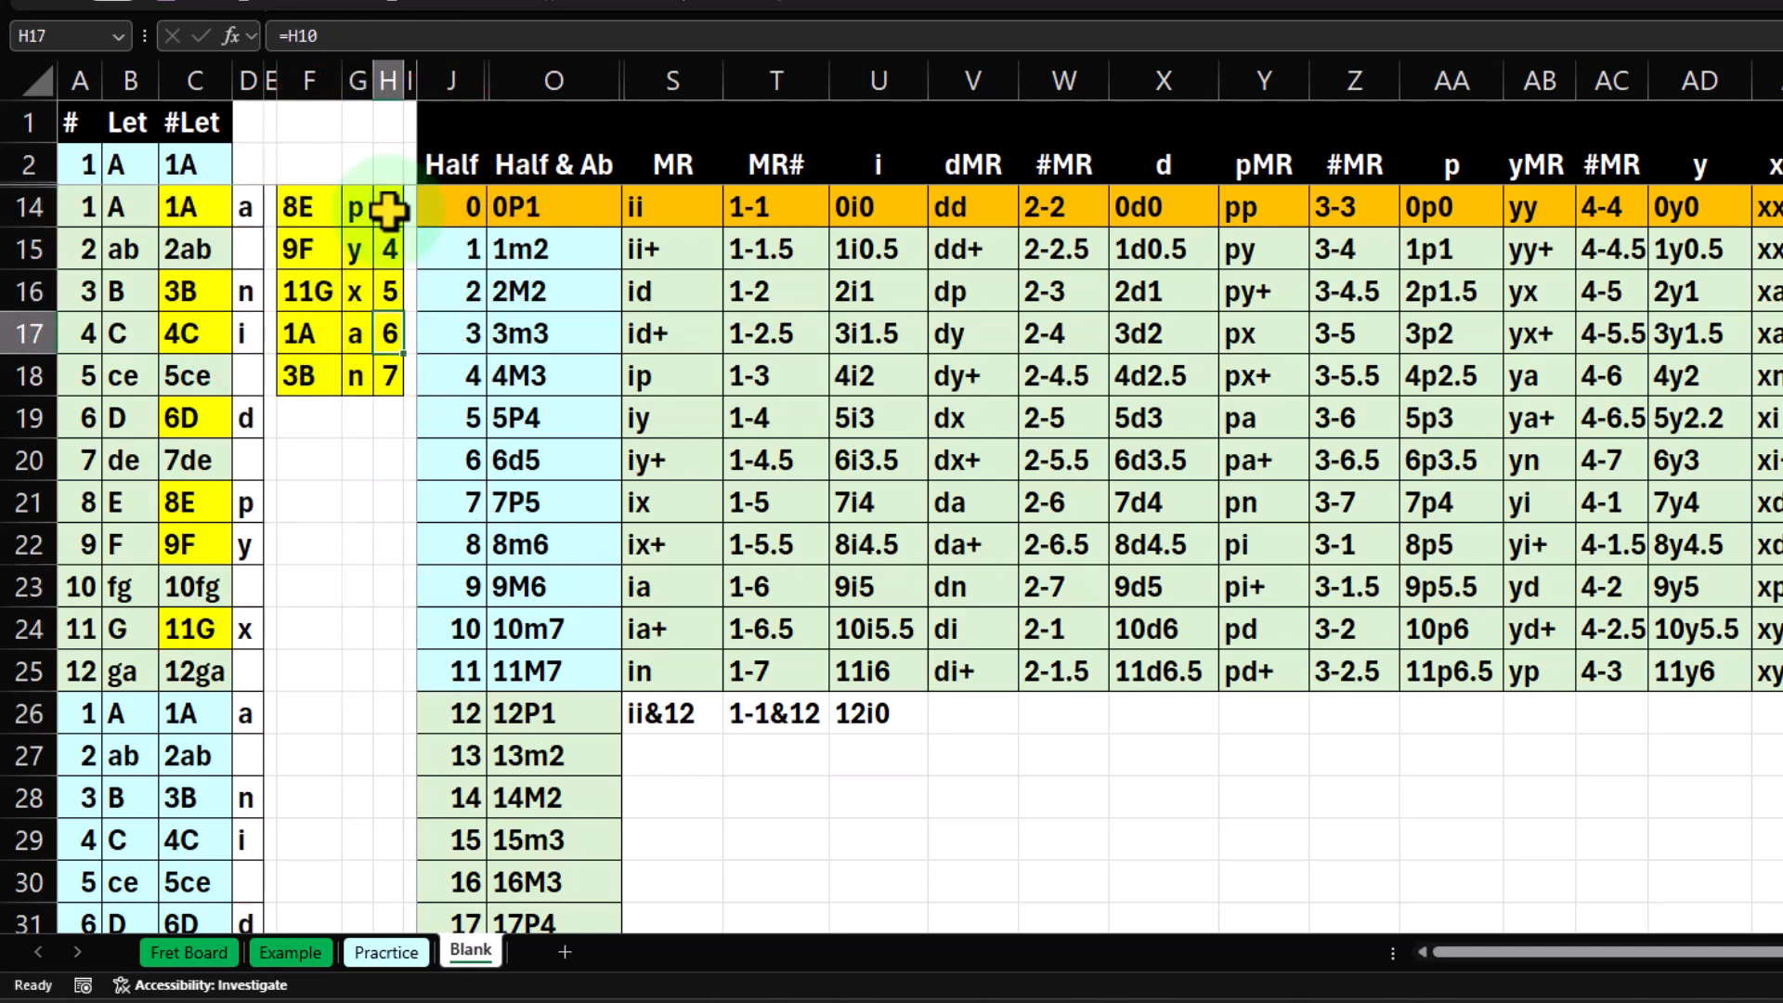
pyautogui.press('Down')
pyautogui.press('Down')
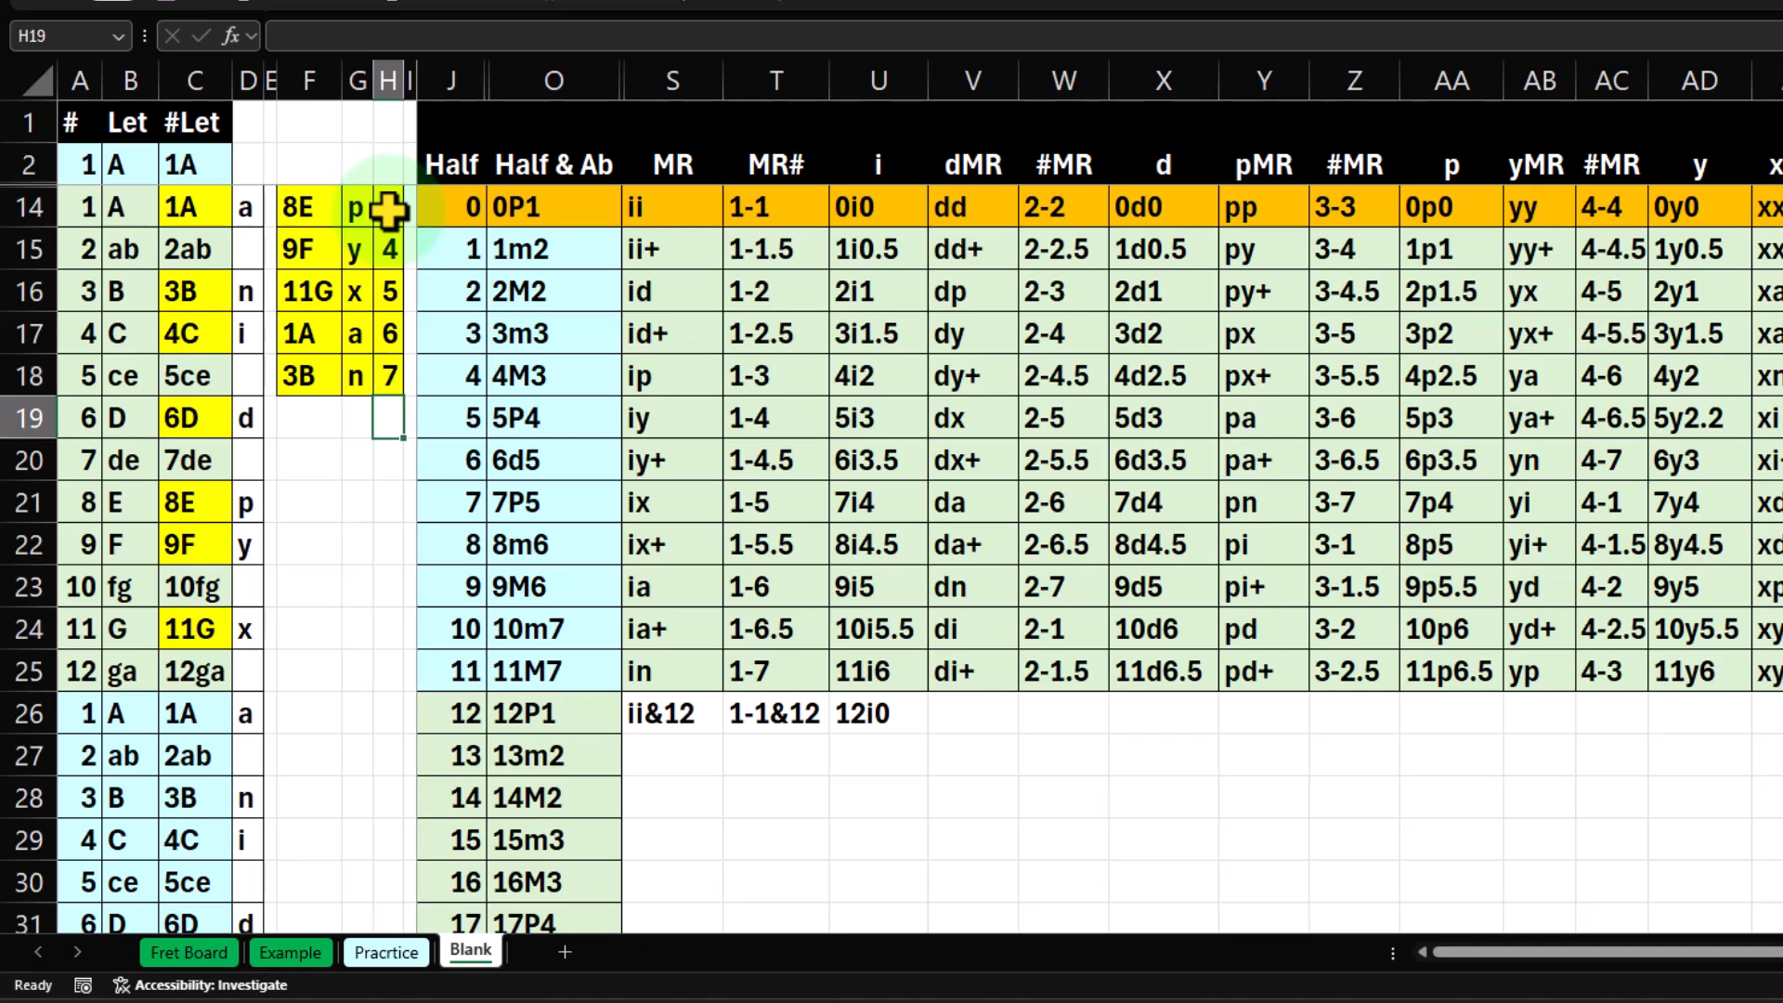
# Compare the conventional second-octave interval names in O26:O30 with the first octave's names and the 12i0 label in U26.
pyautogui.click(538, 714)
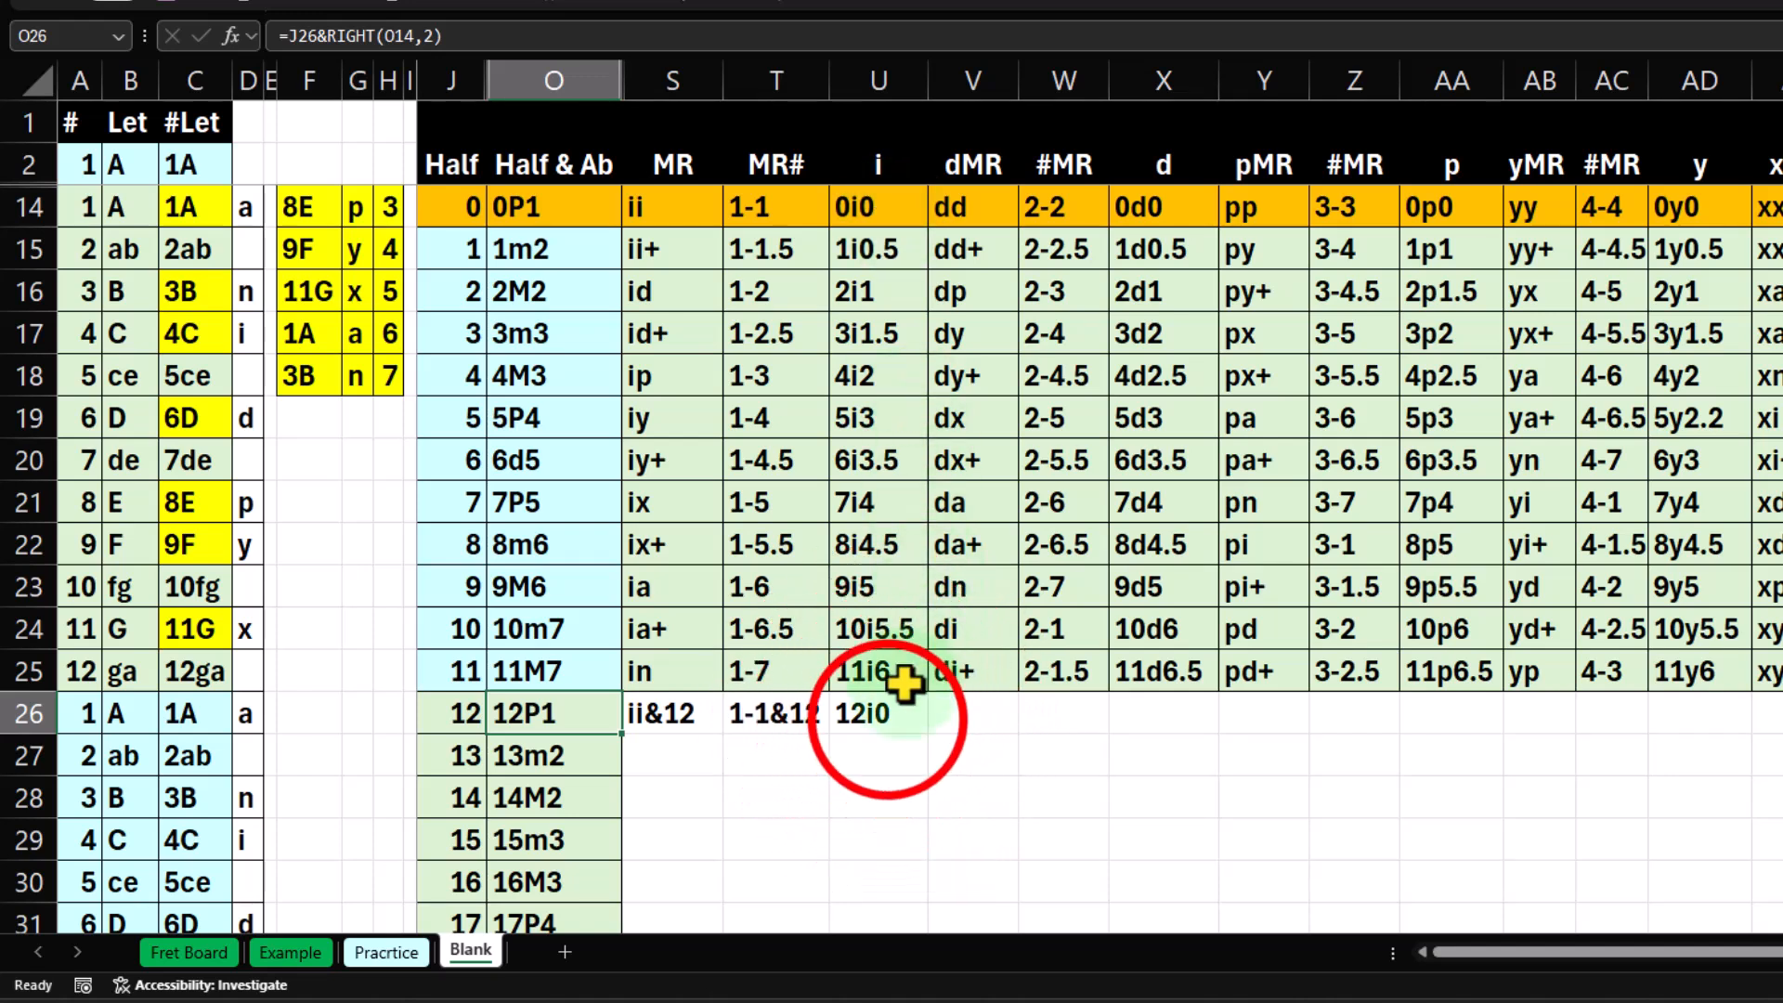
pyautogui.click(886, 723)
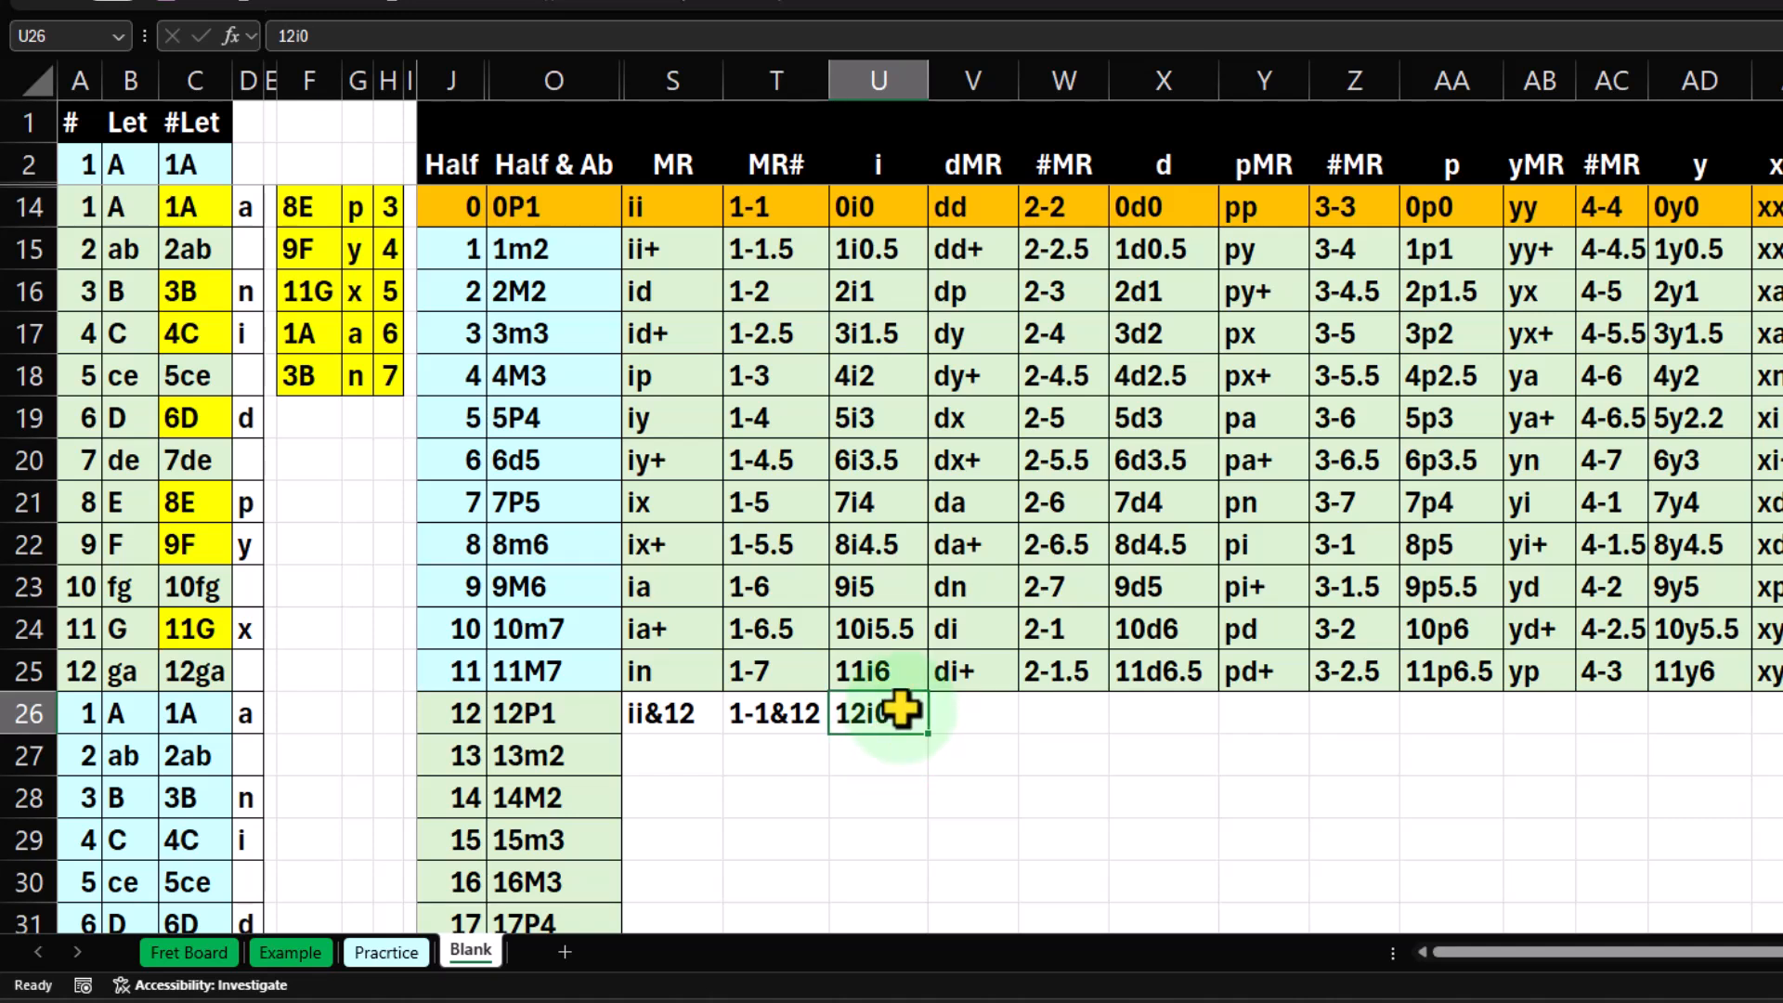
pyautogui.click(577, 711)
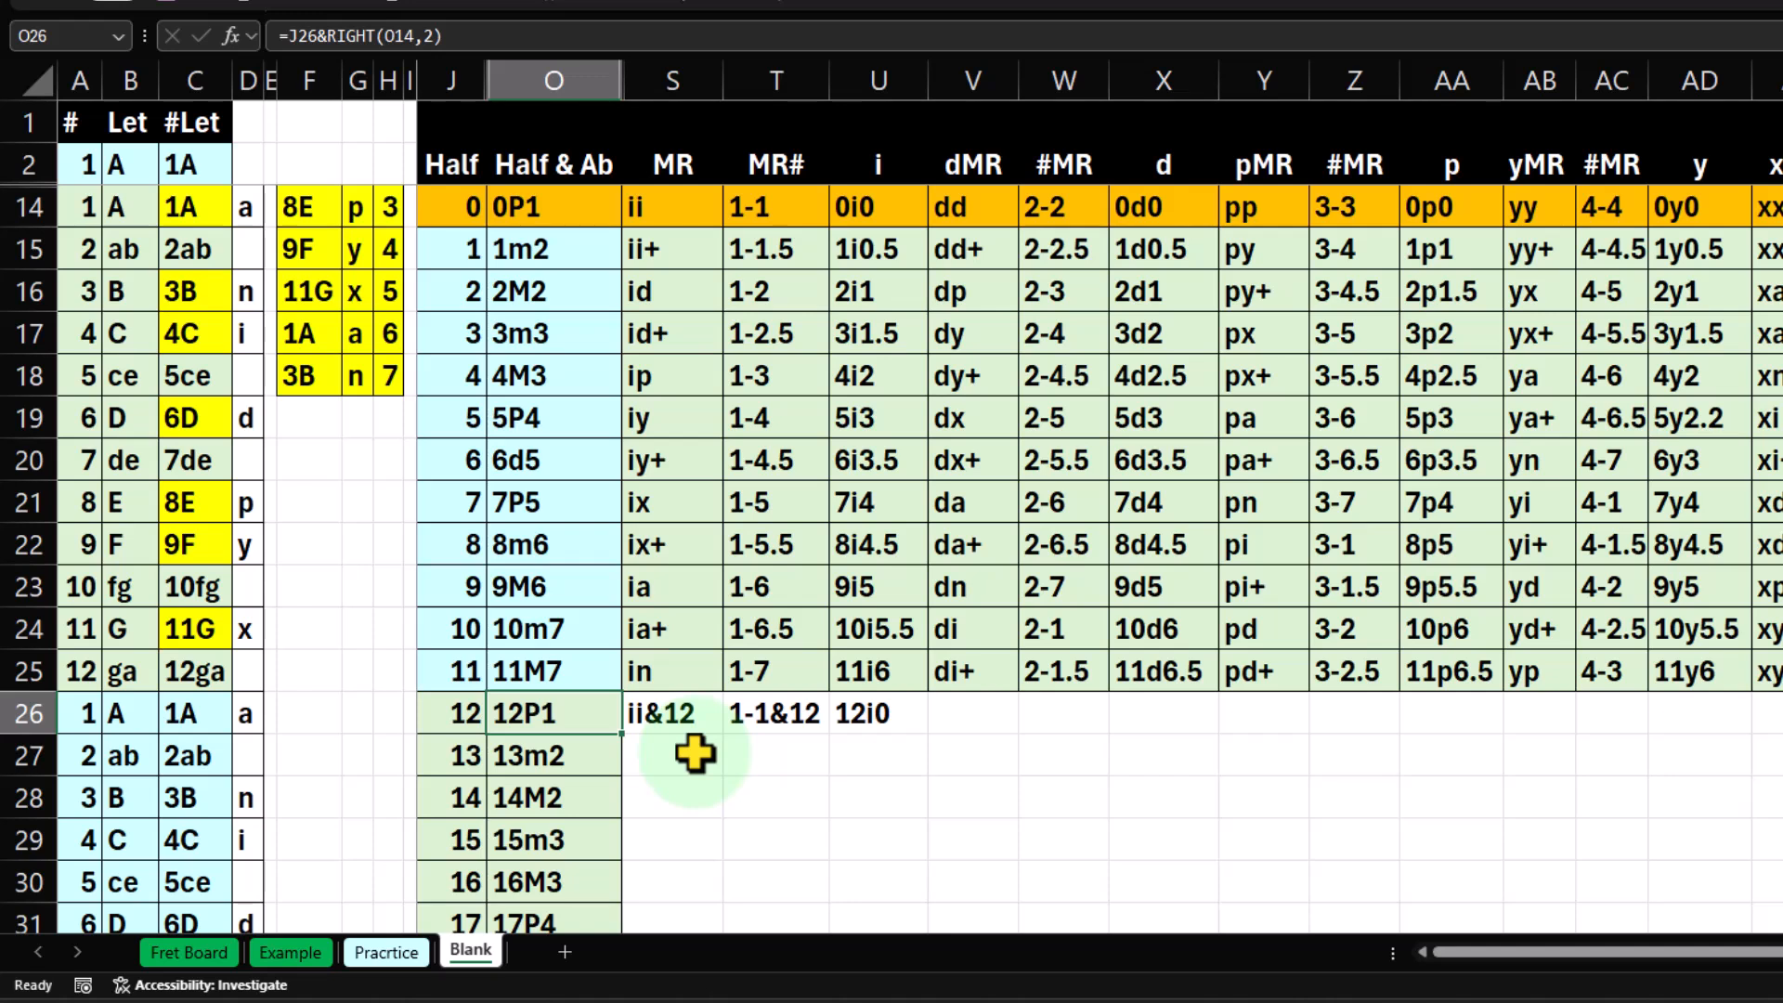
pyautogui.moveTo(570, 721); pyautogui.dragTo(564, 853)
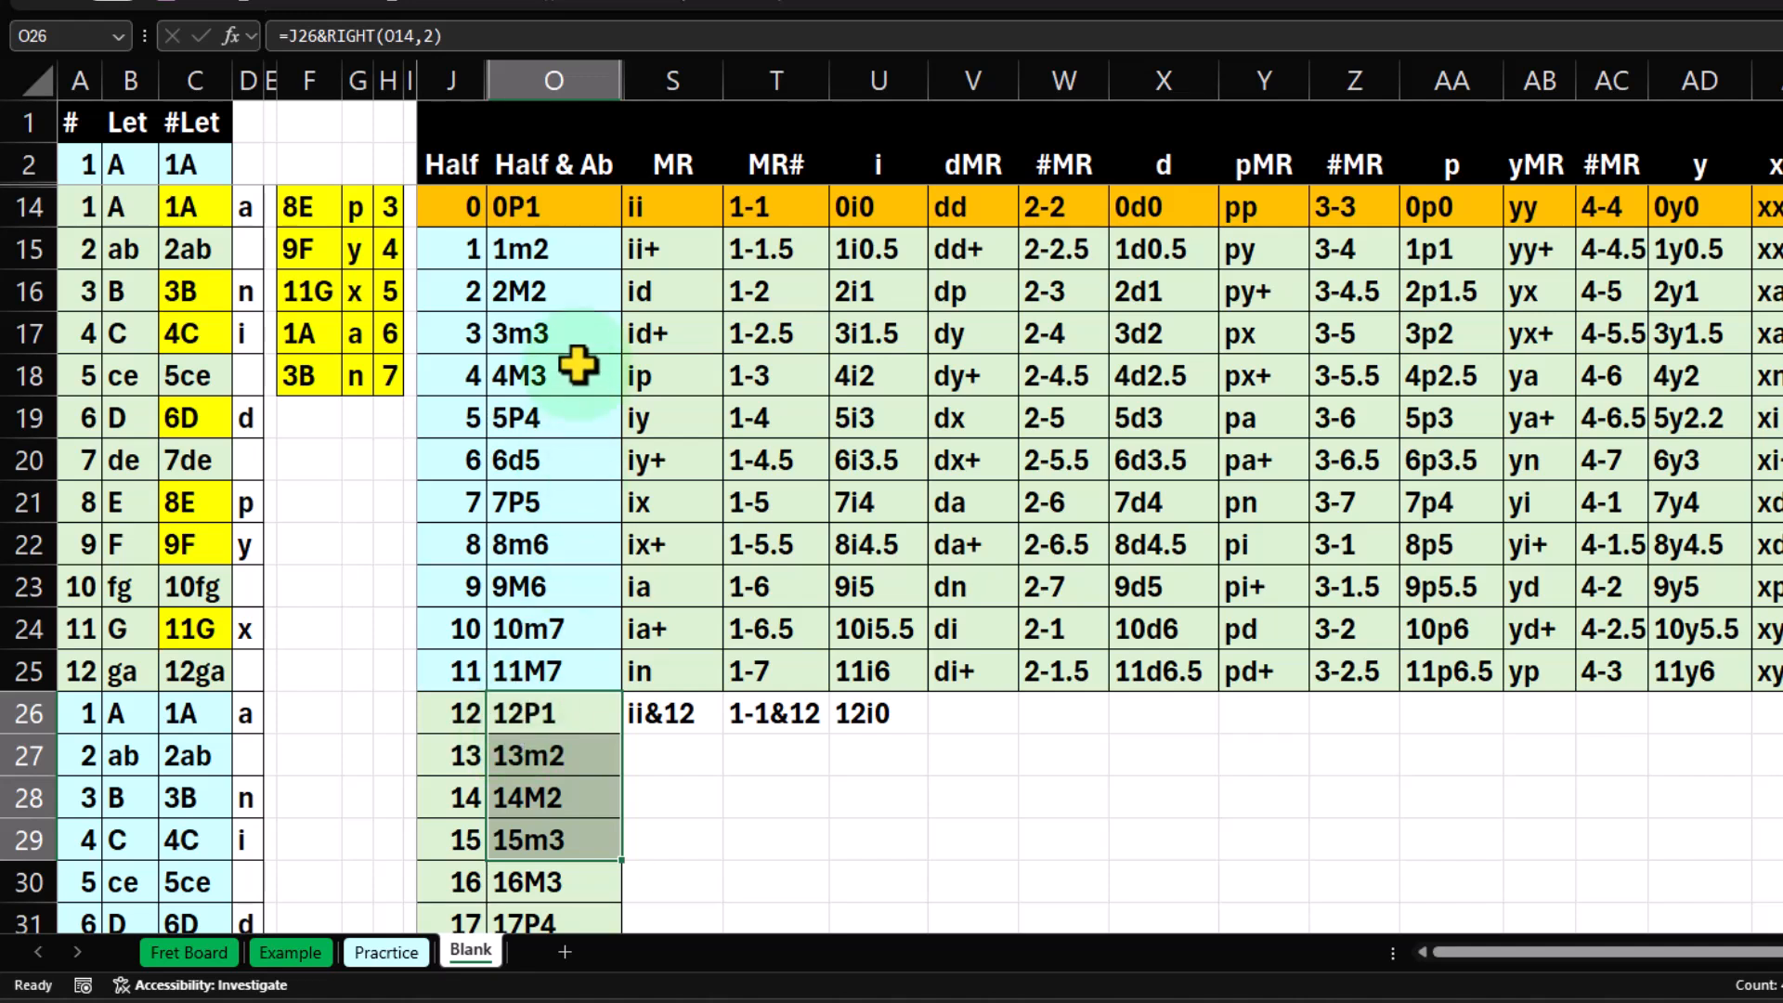
pyautogui.click(565, 259)
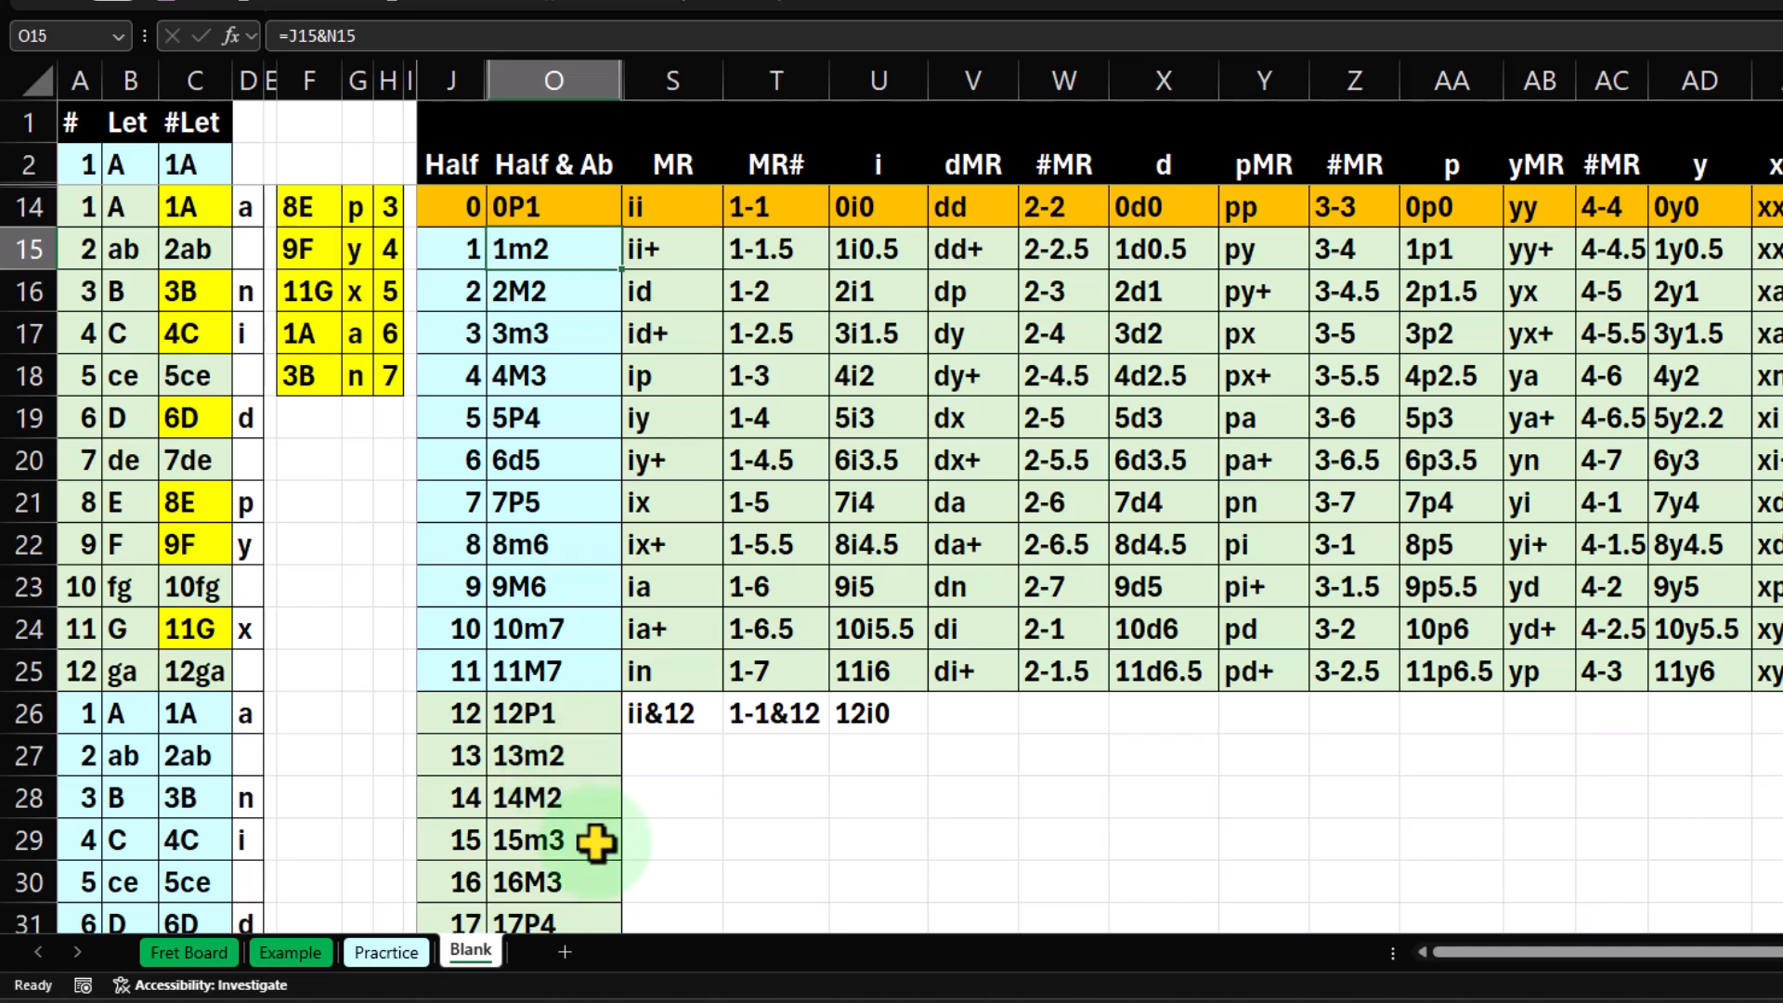
pyautogui.click(591, 884)
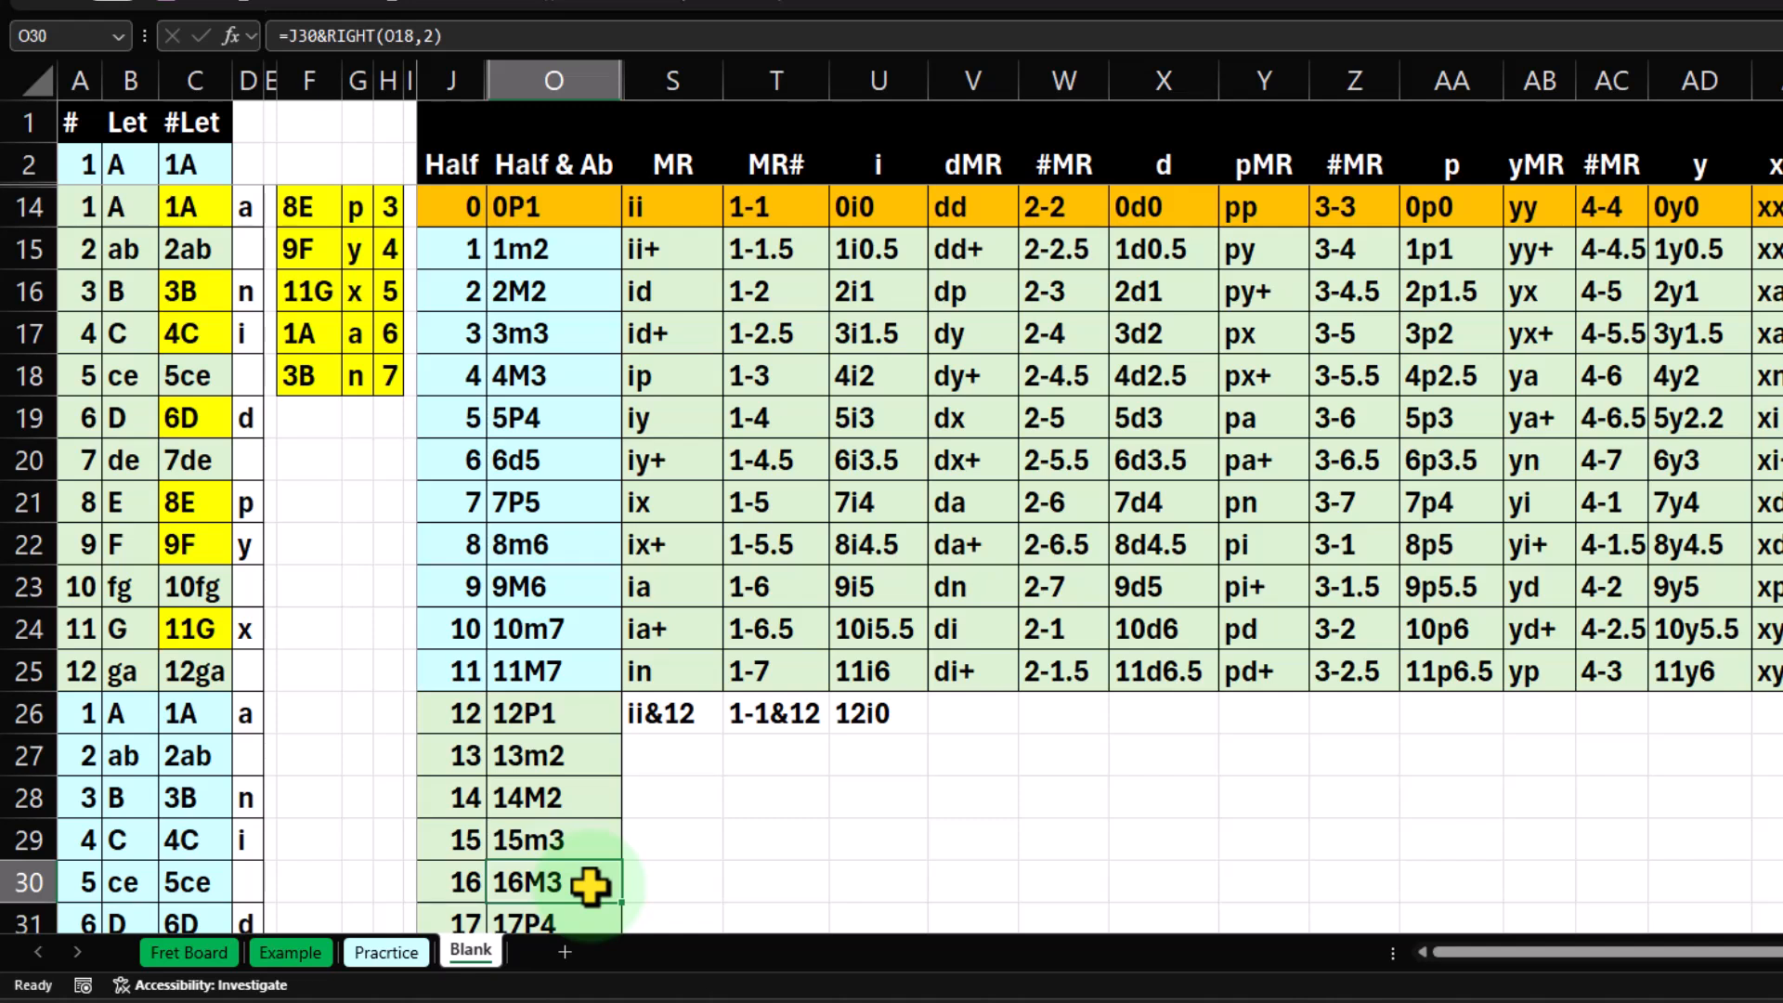
pyautogui.click(865, 729)
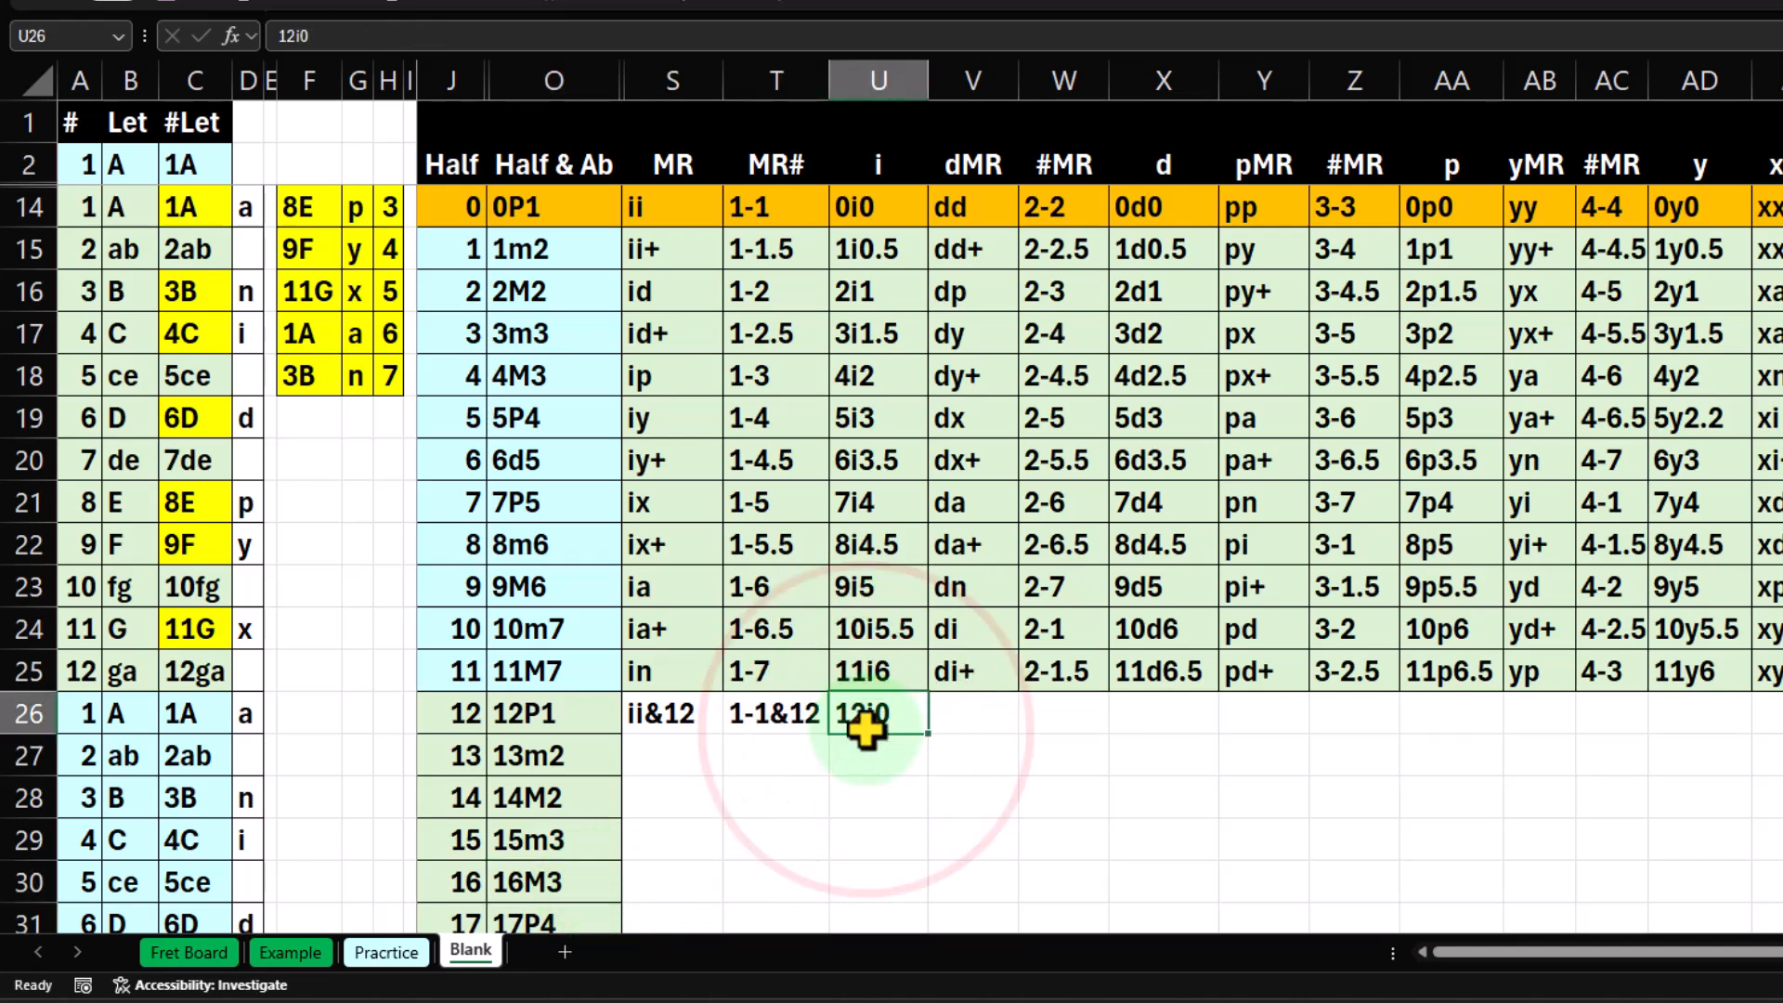